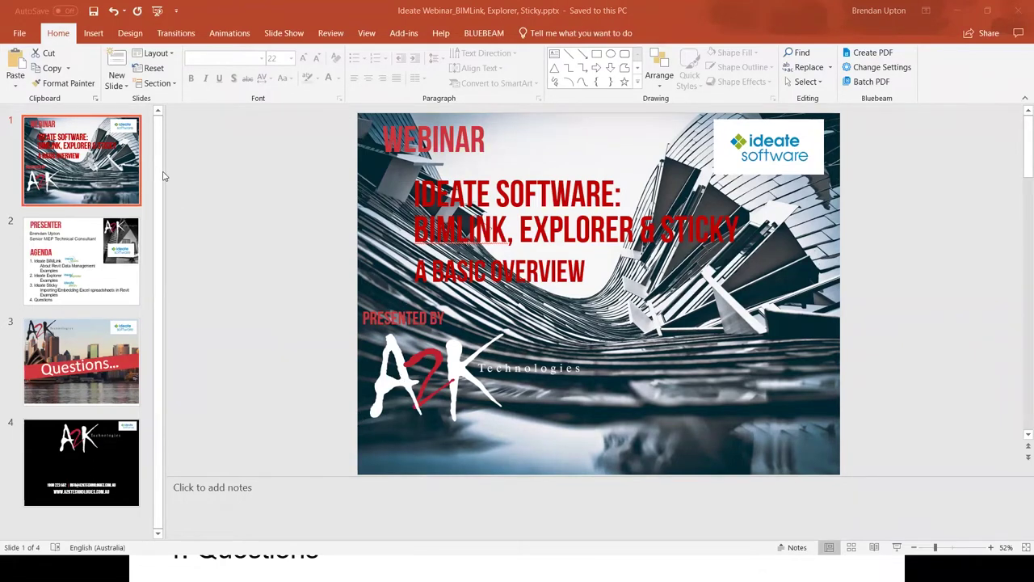
Switch from the PowerPoint presentation to the Autodesk Revit 2020 window with the BMA sample model.
key(alt+Tab)
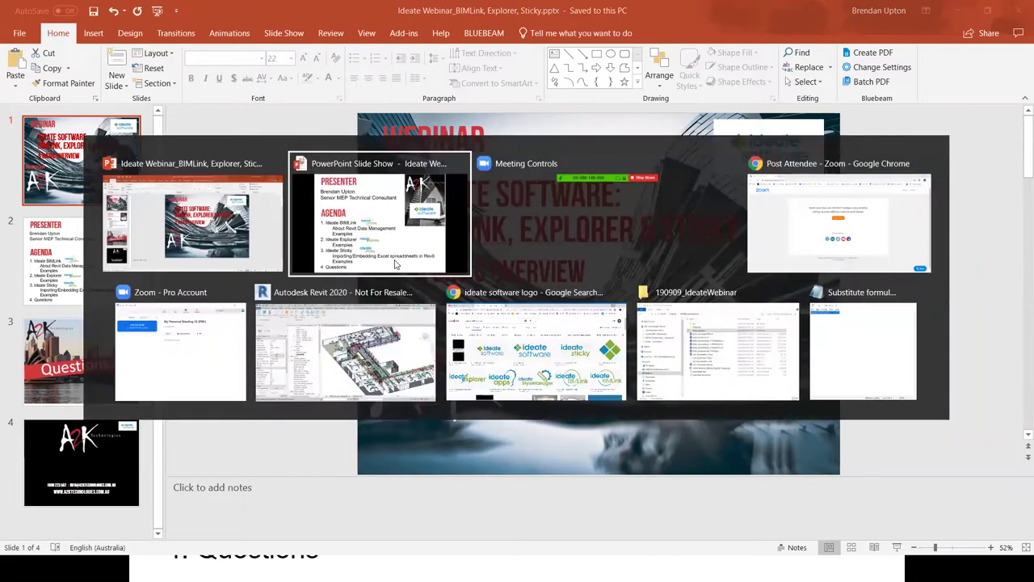
key(Tab)
key(Tab)
key(Tab)
key(Tab)
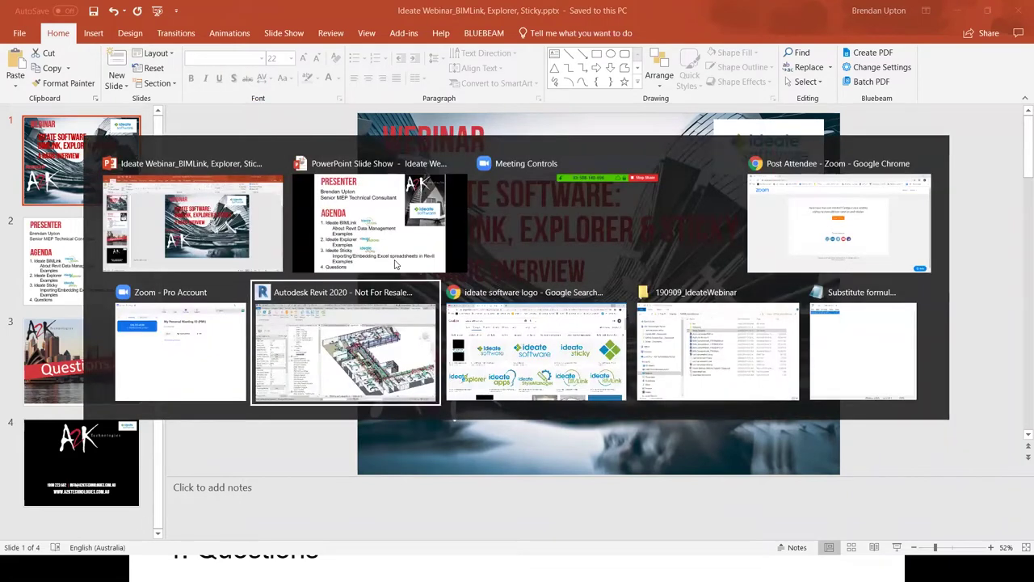
key(Escape)
key(alt+Tab)
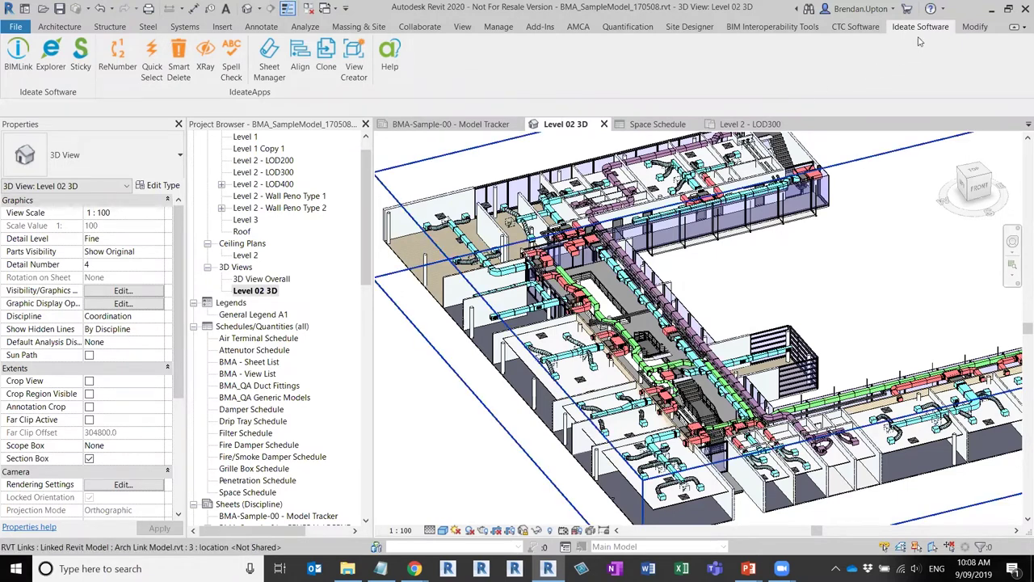
click(50, 55)
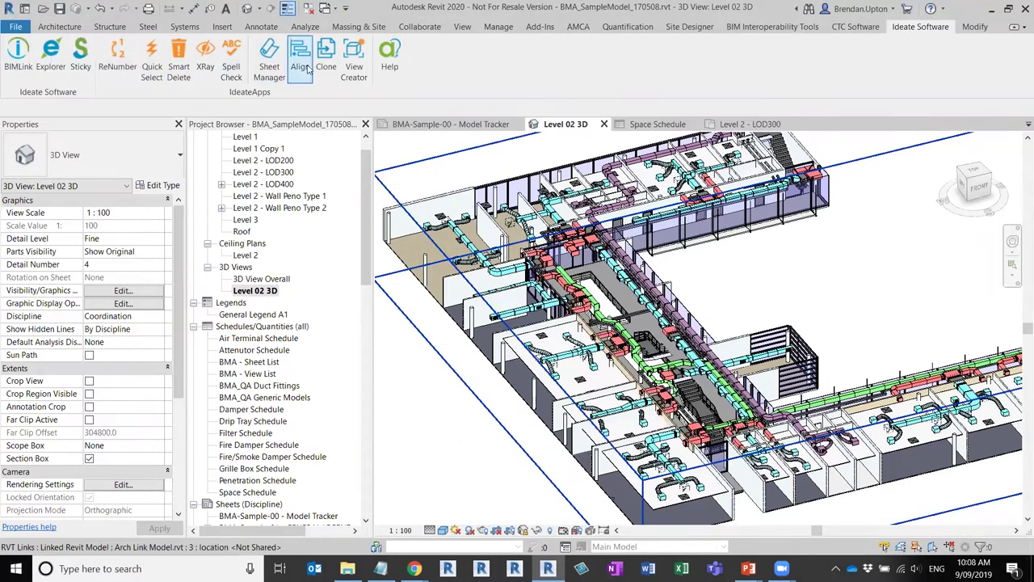
click(55, 58)
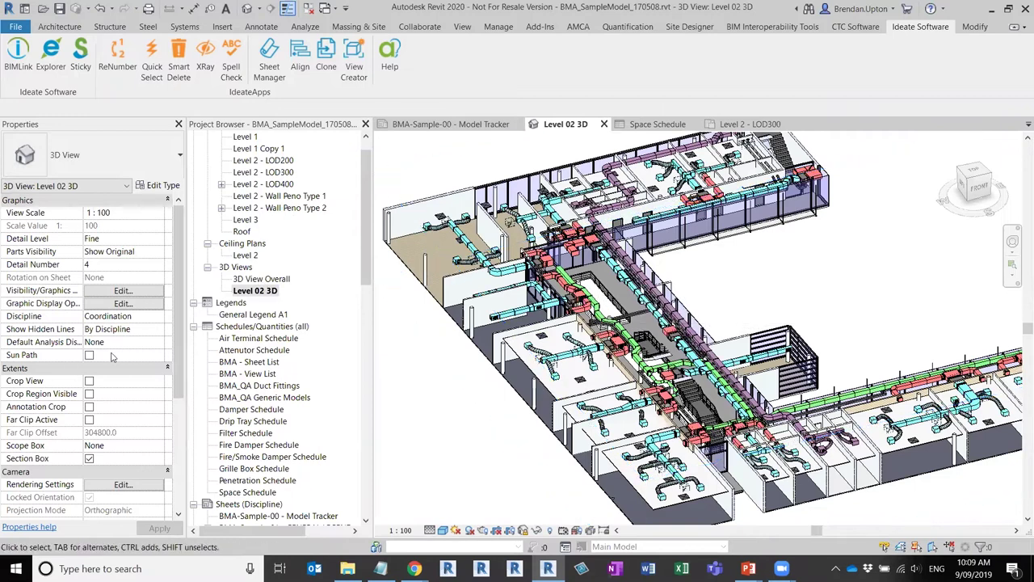
Open the Air Terminal Schedule and the Space Schedule for review, selecting the Name cell of space 2.
click(247, 339)
double_click(218, 332)
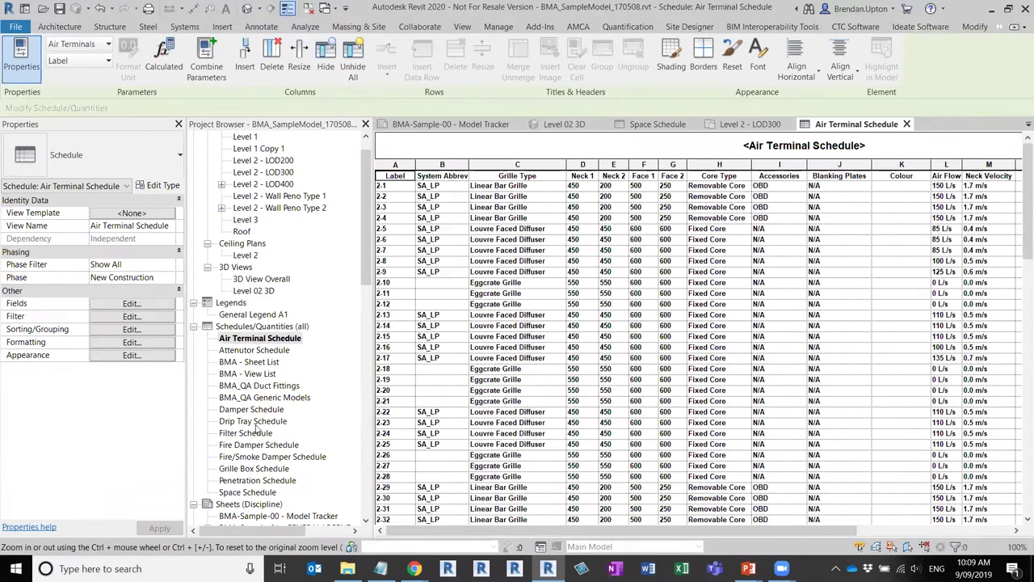
scroll(256, 472, down, 1)
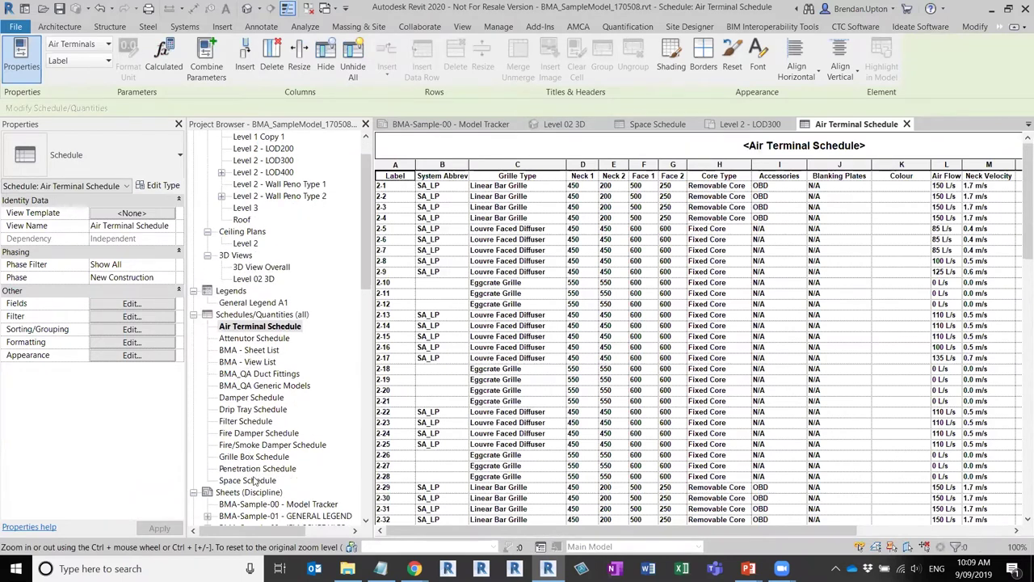
double_click(252, 480)
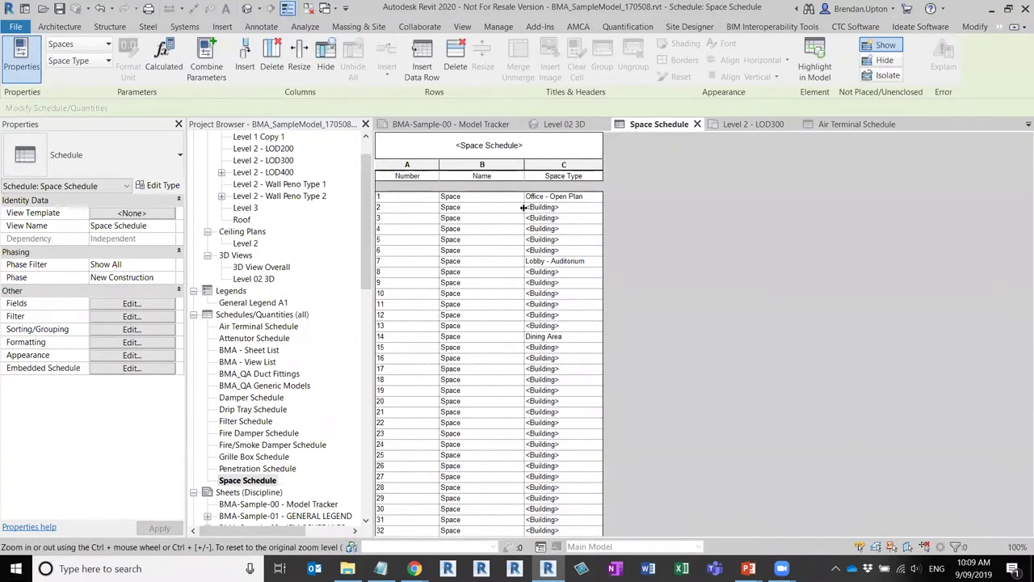
click(481, 207)
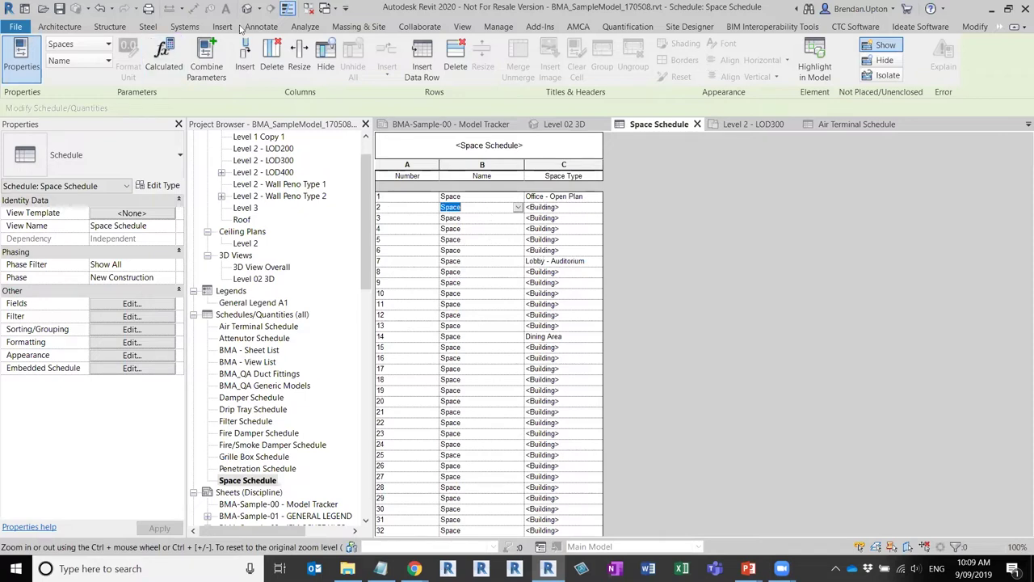
click(498, 242)
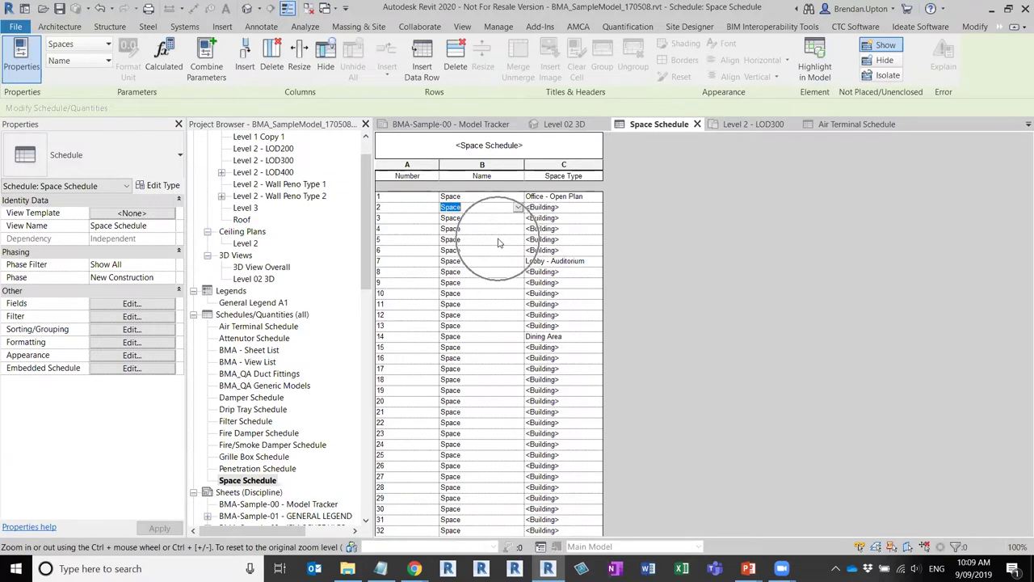
Return to the Level 02 3D view and launch the Ideate BIMLink tool.
click(923, 27)
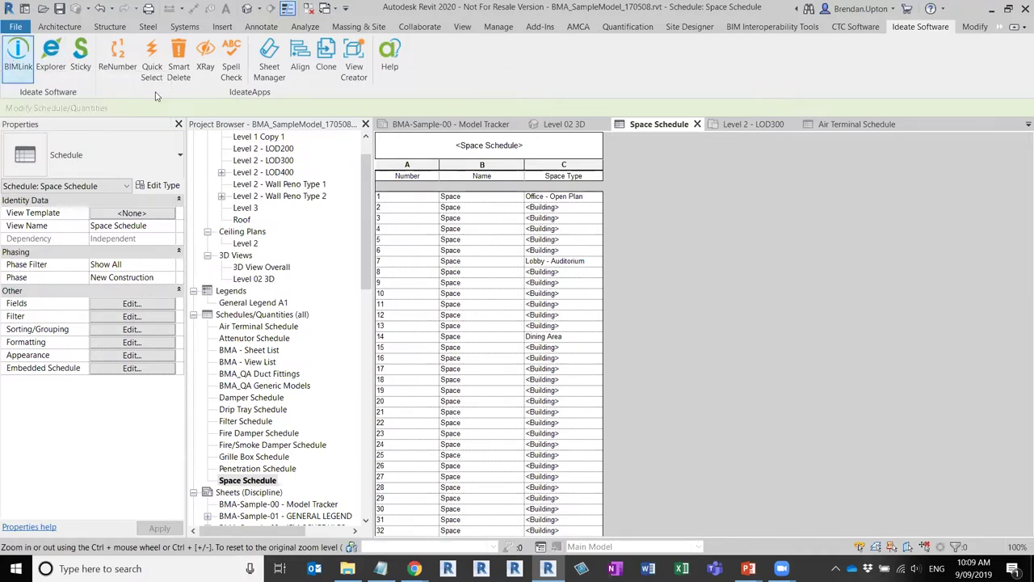
click(577, 126)
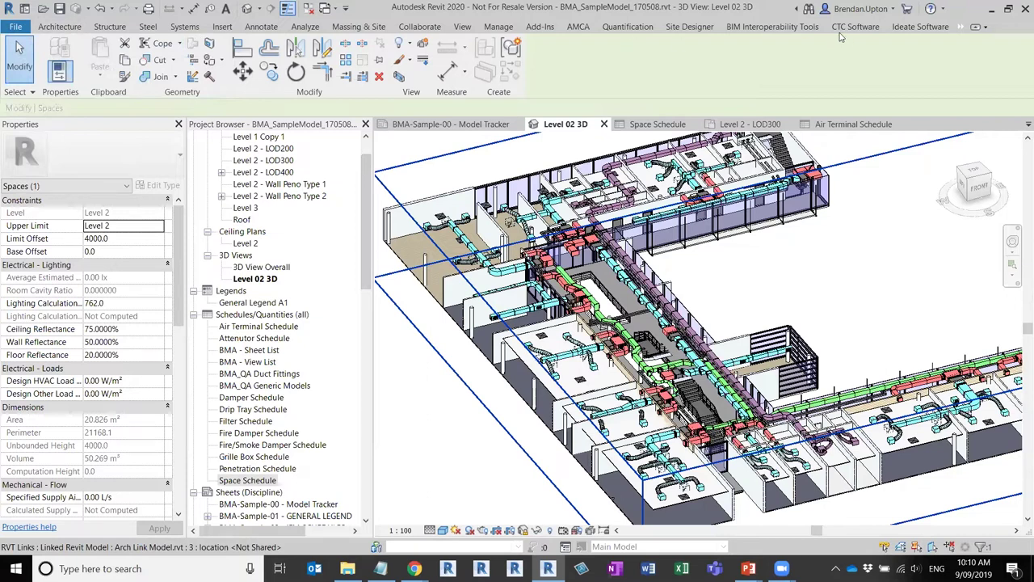
click(920, 27)
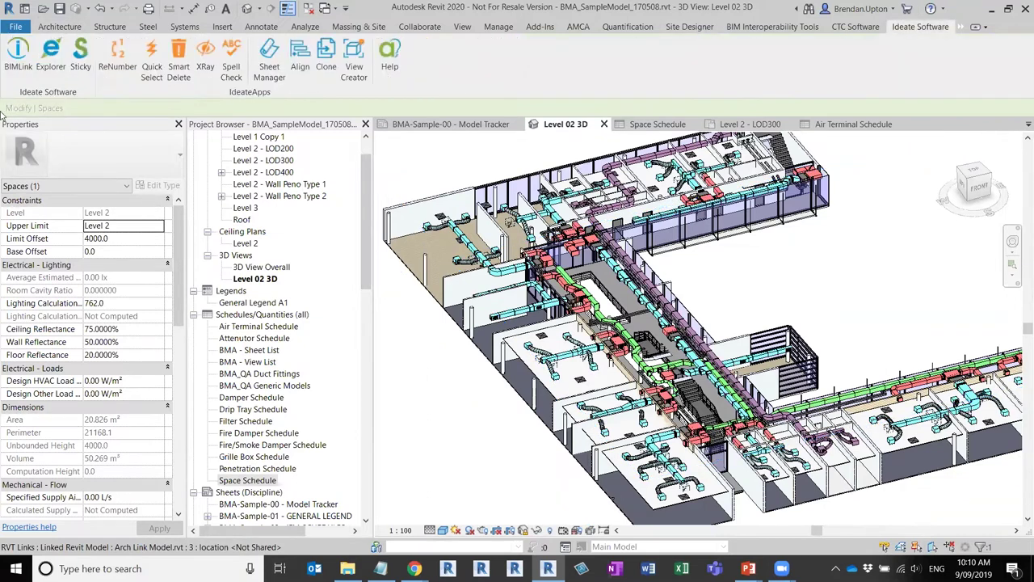
click(16, 60)
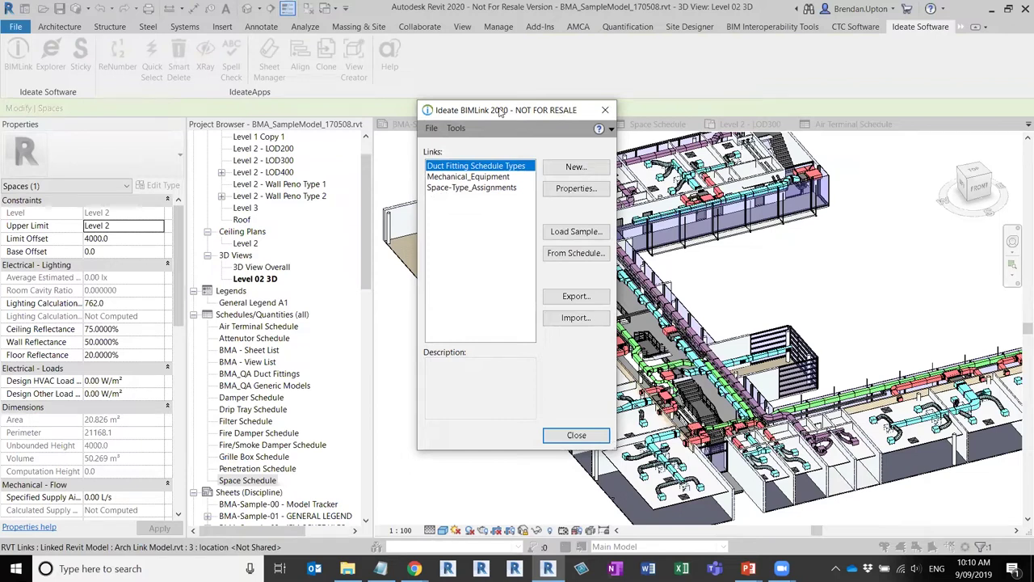
Widen the Ideate BIMLink dialog and reposition it over the model view.
drag(501, 110, 473, 99)
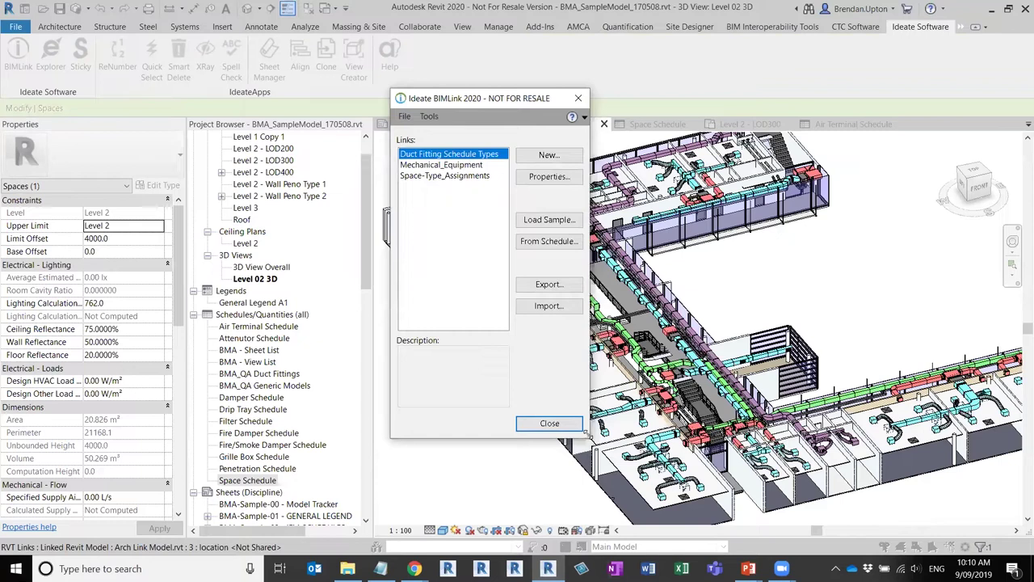
drag(588, 434, 714, 439)
drag(521, 104, 412, 101)
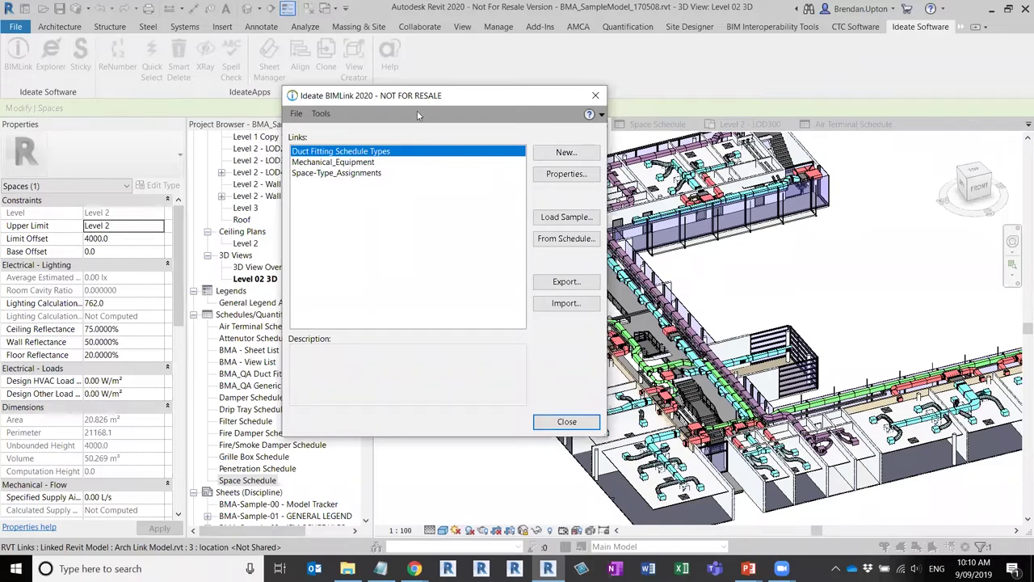
drag(429, 98, 472, 100)
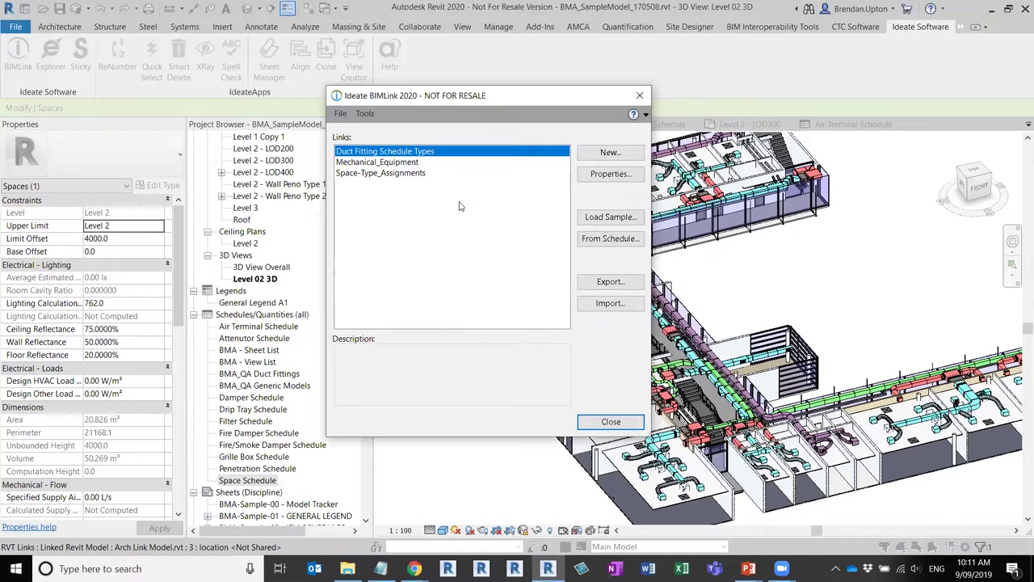
Review the descriptions of the existing Space-Type_Assignments and Mechanical_Equipment links.
click(380, 163)
click(385, 172)
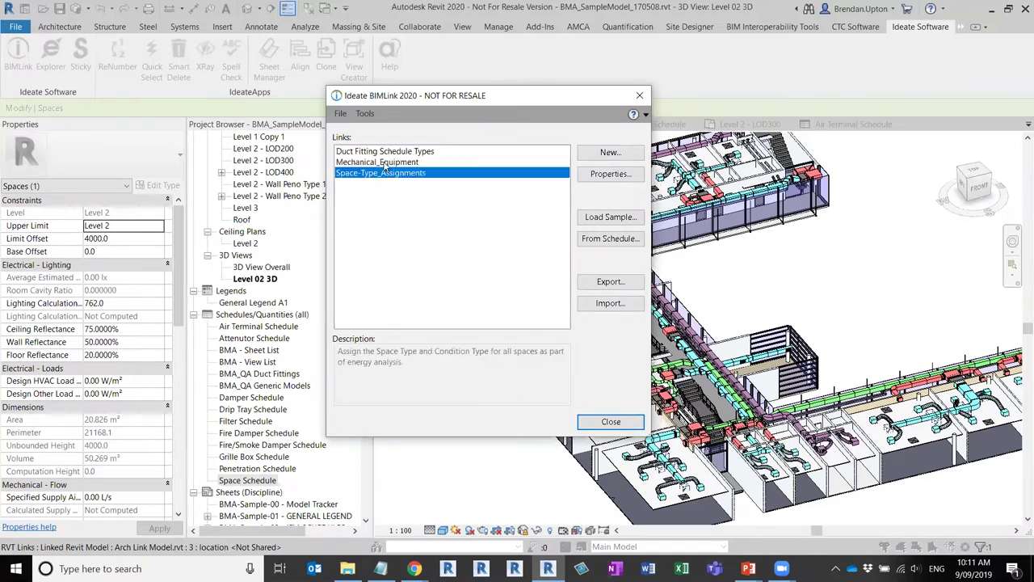
click(383, 164)
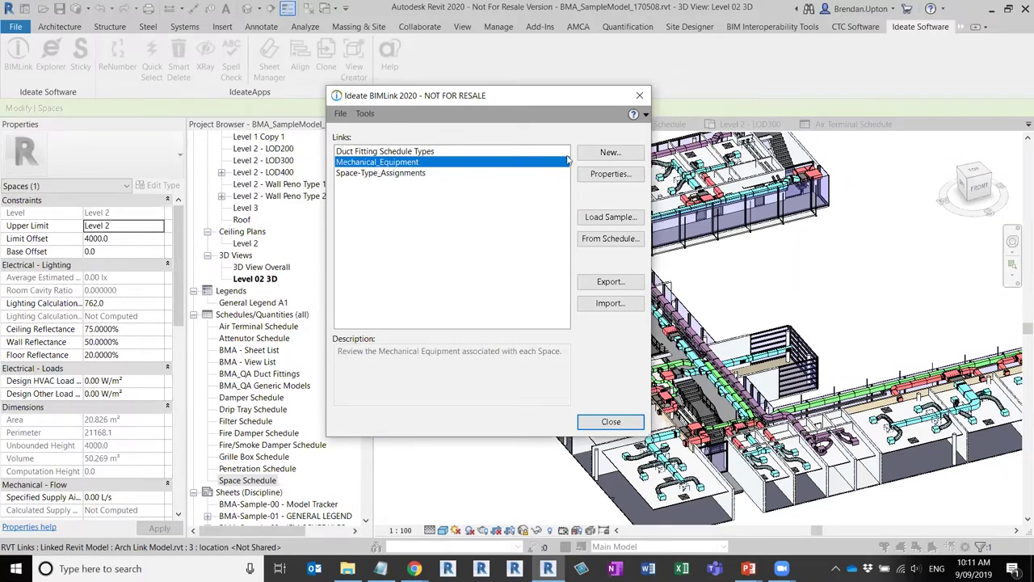
Start a new BIMLink link using the Air Terminals category.
click(613, 153)
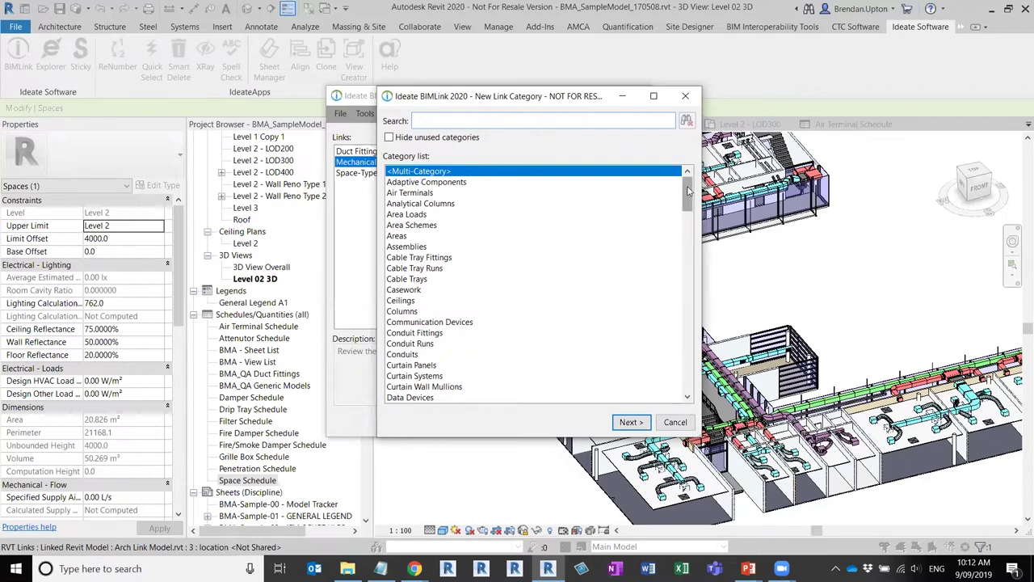
drag(687, 194, 668, 172)
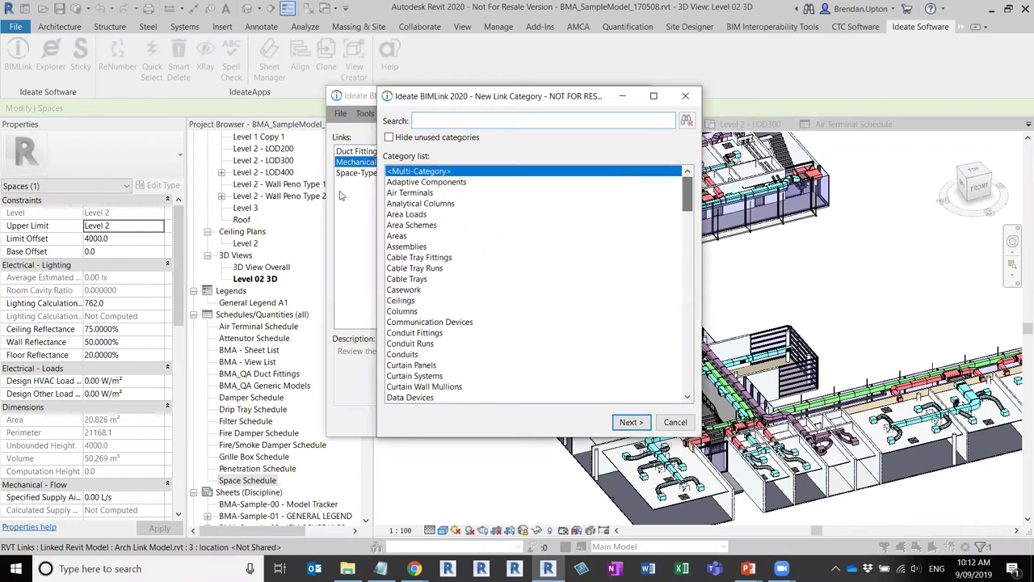
click(420, 192)
click(630, 422)
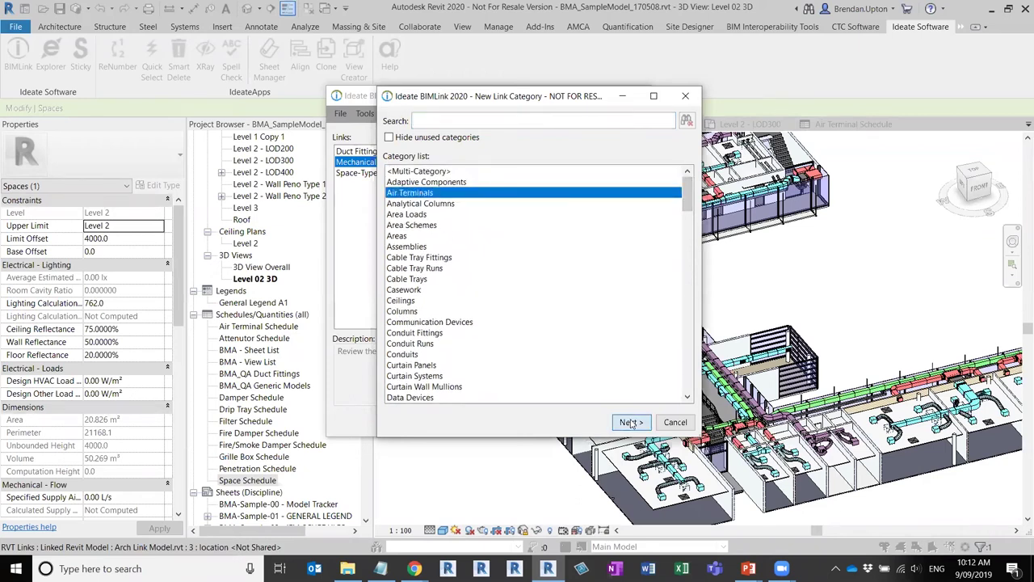
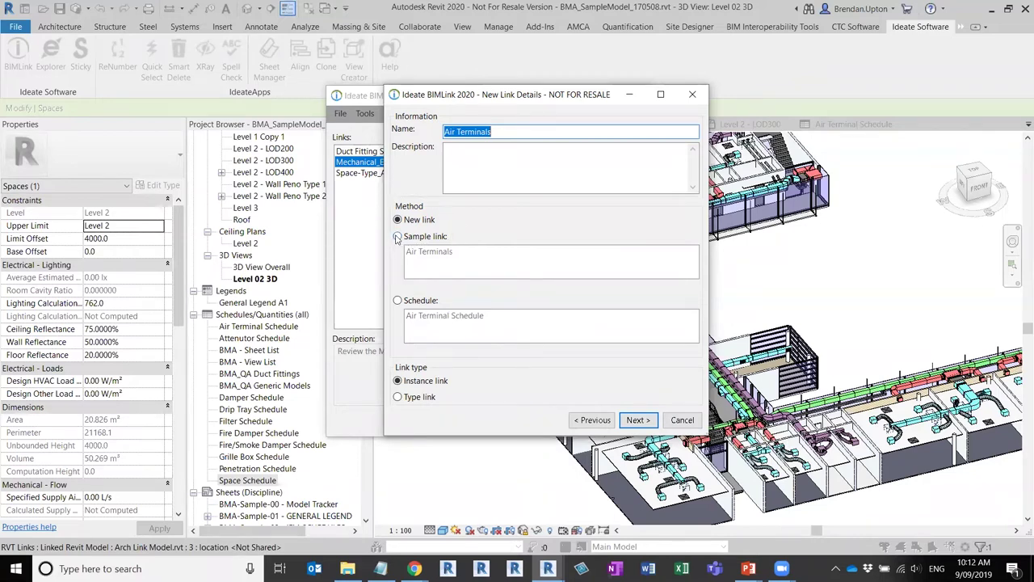
Create the new link from the existing Air Terminal Schedule, keeping it as an instance link.
click(397, 237)
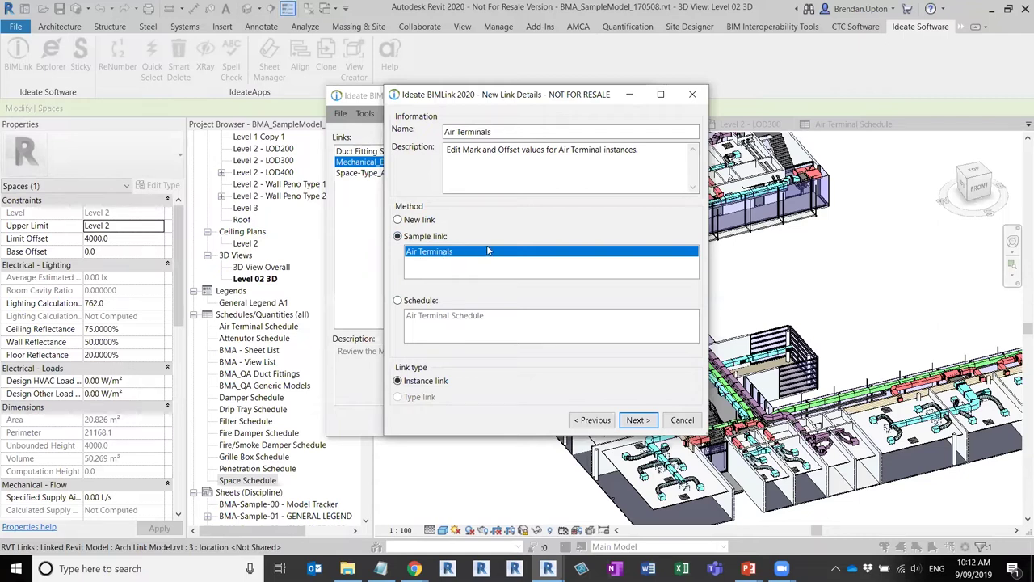
click(408, 302)
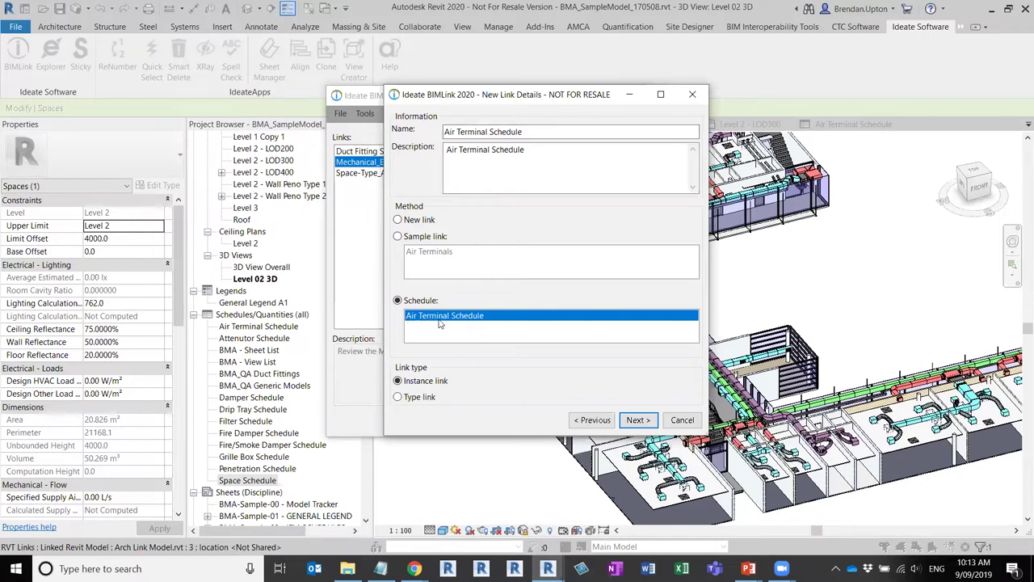
click(229, 330)
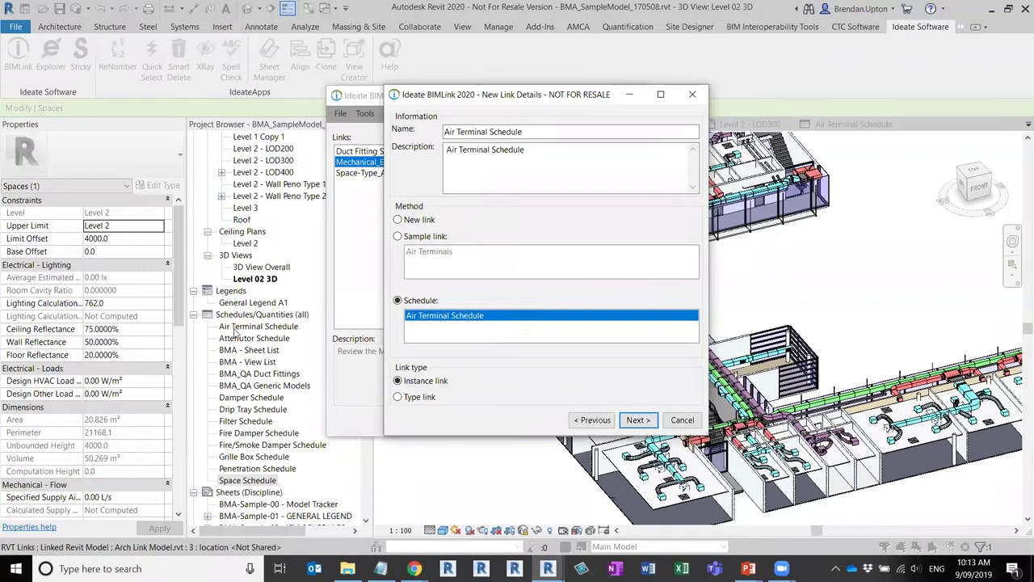
click(434, 319)
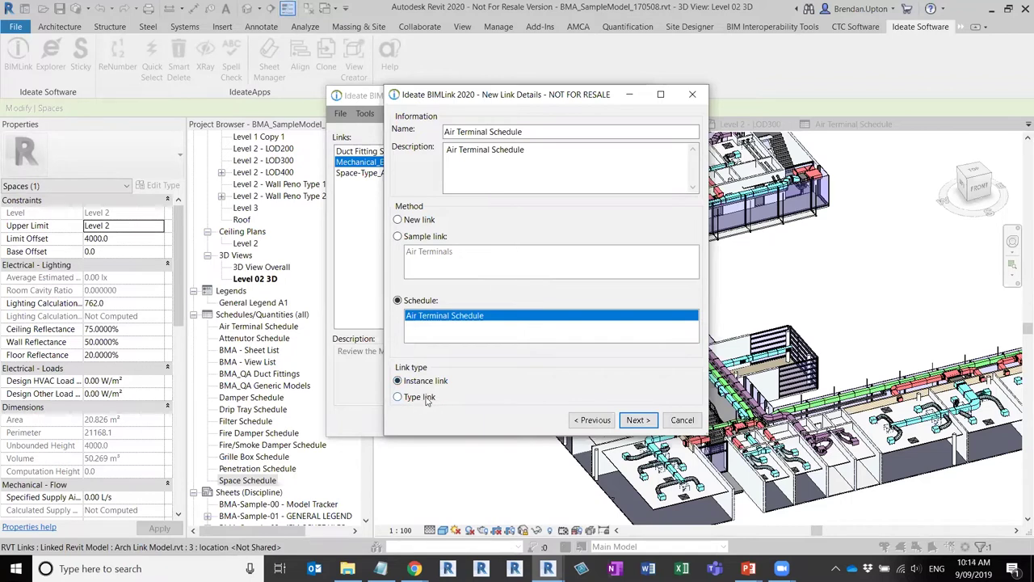
click(638, 421)
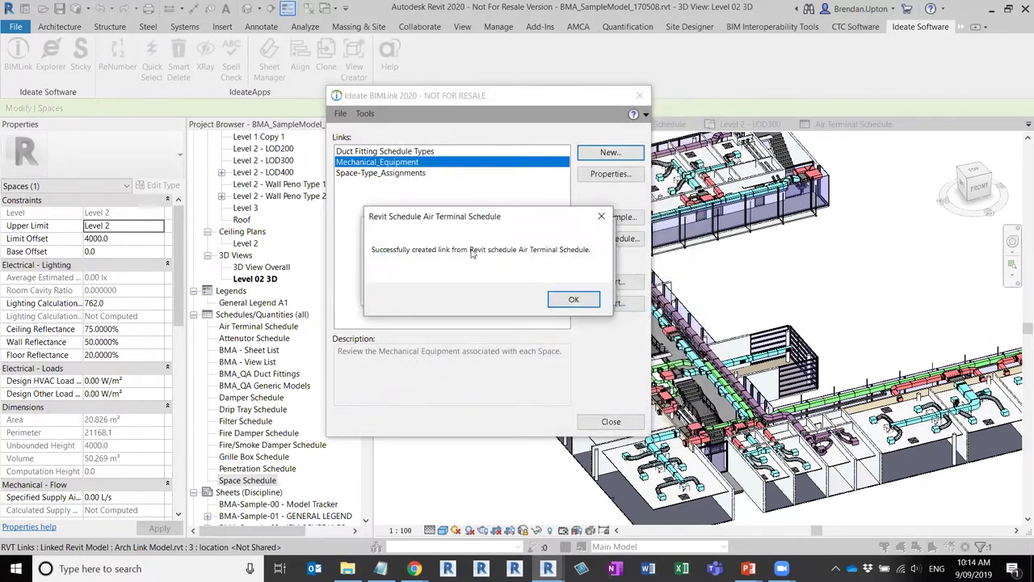
click(564, 301)
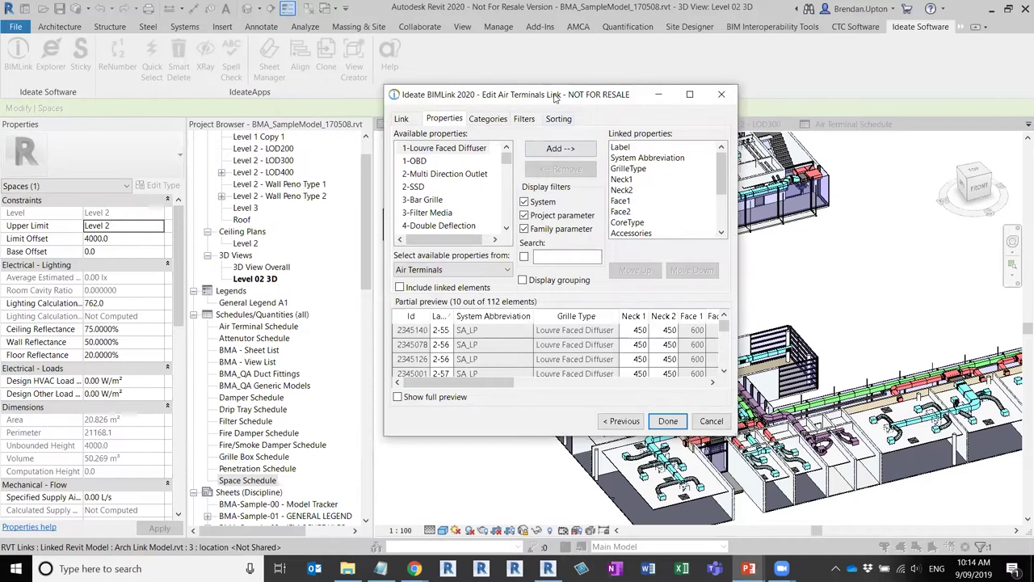
Examine the available and linked properties of the new Air Terminals link.
drag(554, 95, 597, 83)
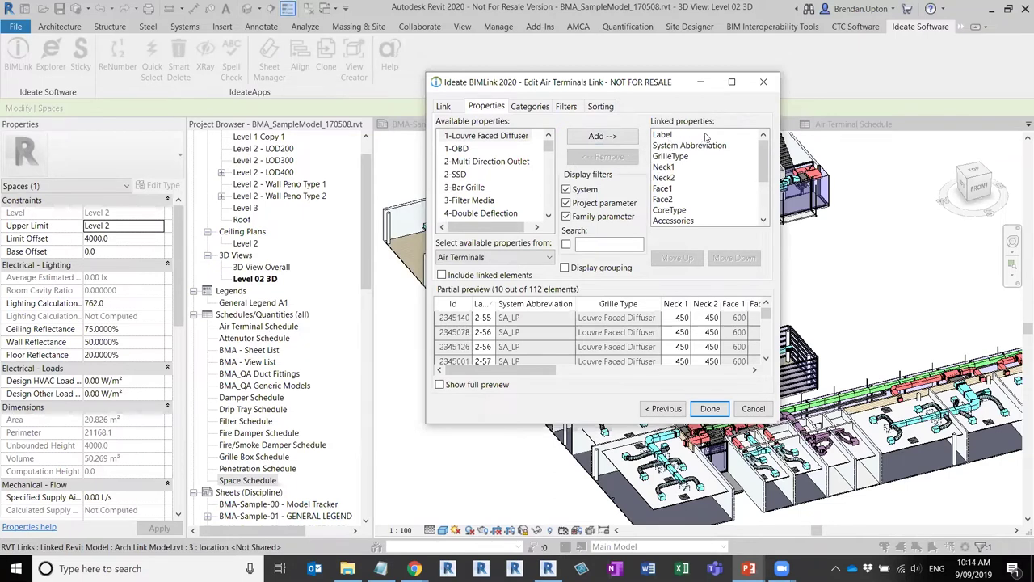
drag(761, 151, 682, 134)
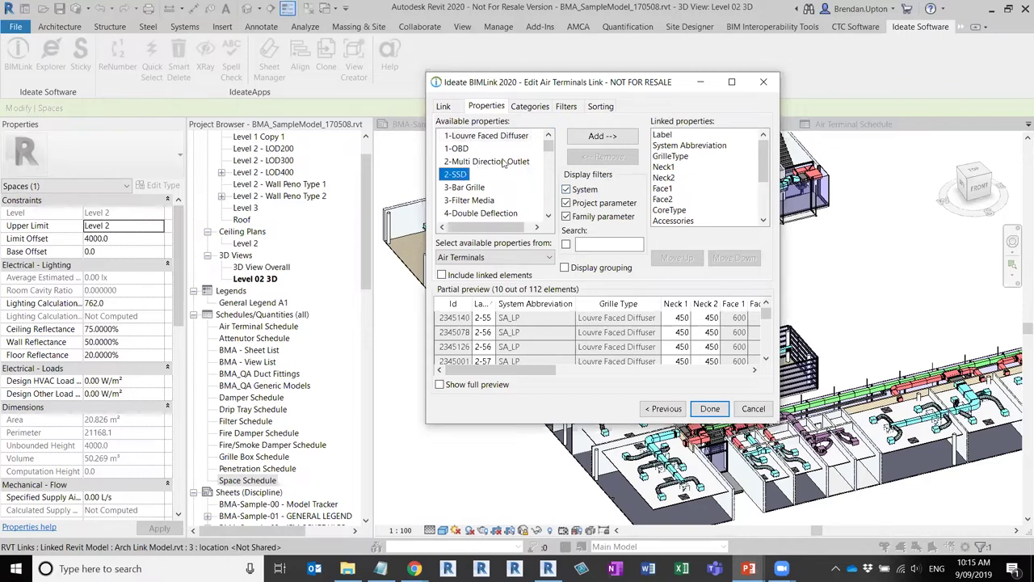
scroll(549, 147, down, 4)
scroll(549, 147, up, 4)
mouse_move(763, 165)
mouse_down()
mouse_move(774, 200)
mouse_move(775, 155)
mouse_up()
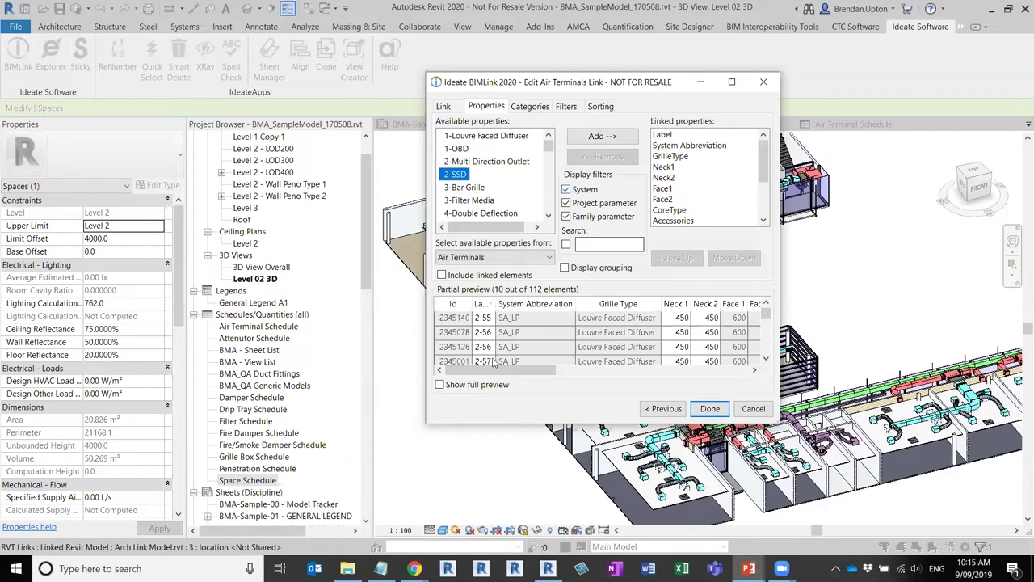
Add the Level property to the linked properties directly after System Abbreviation.
drag(547, 146, 531, 178)
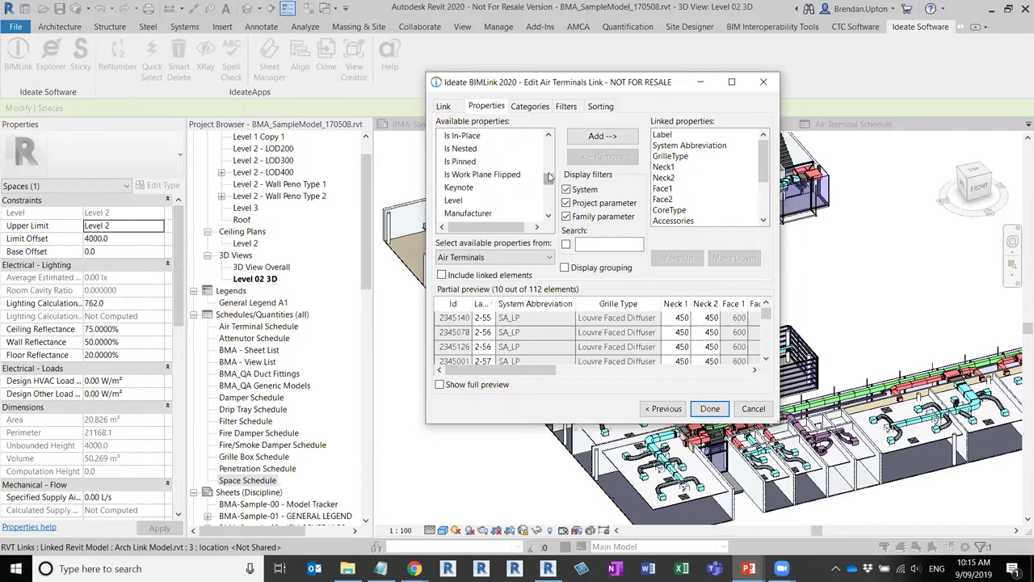
click(453, 201)
click(670, 145)
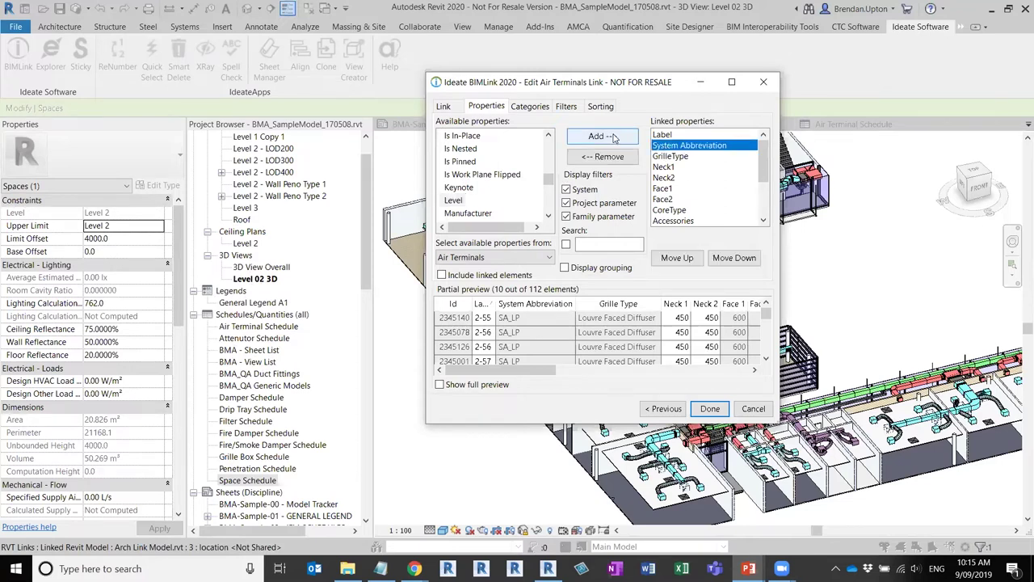
click(602, 136)
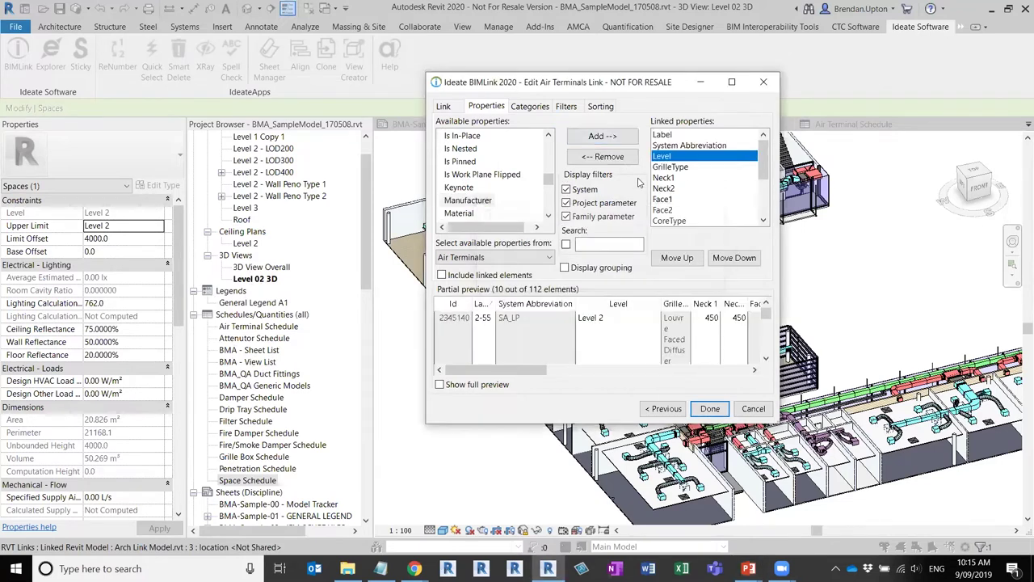
Move the Level property above System Abbreviation in the linked properties and check the other categories available as property sources.
click(690, 260)
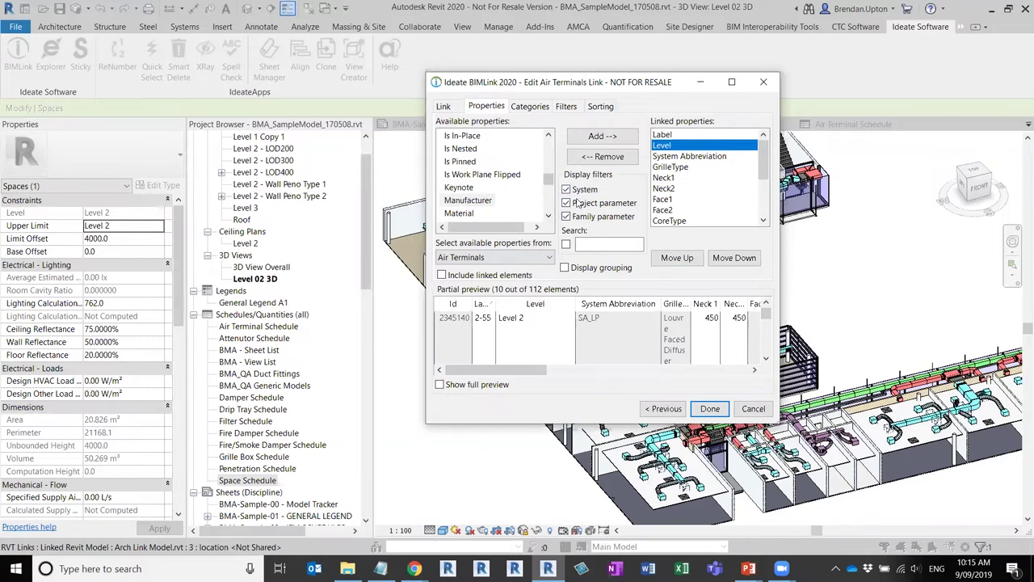
click(550, 258)
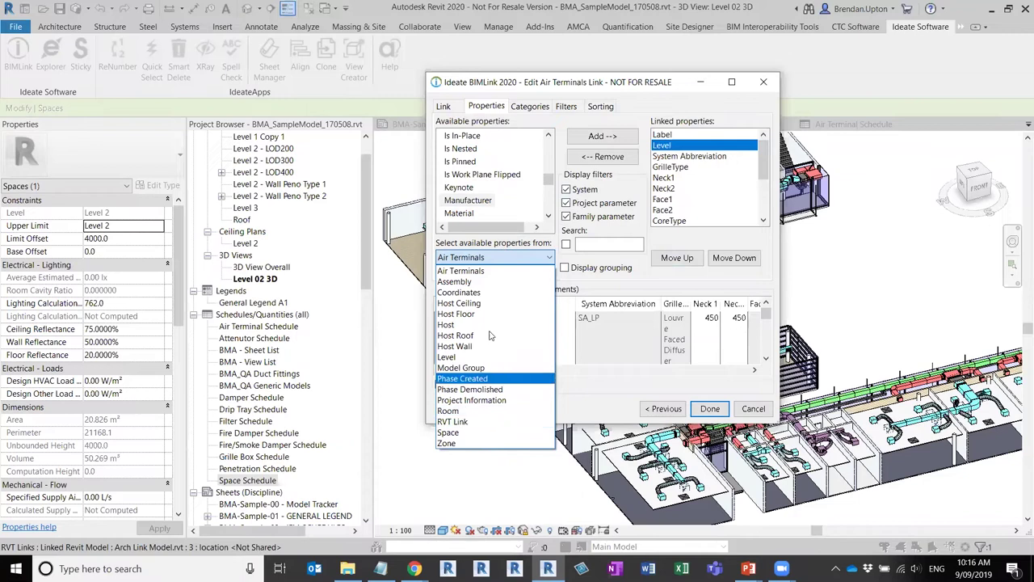
click(518, 258)
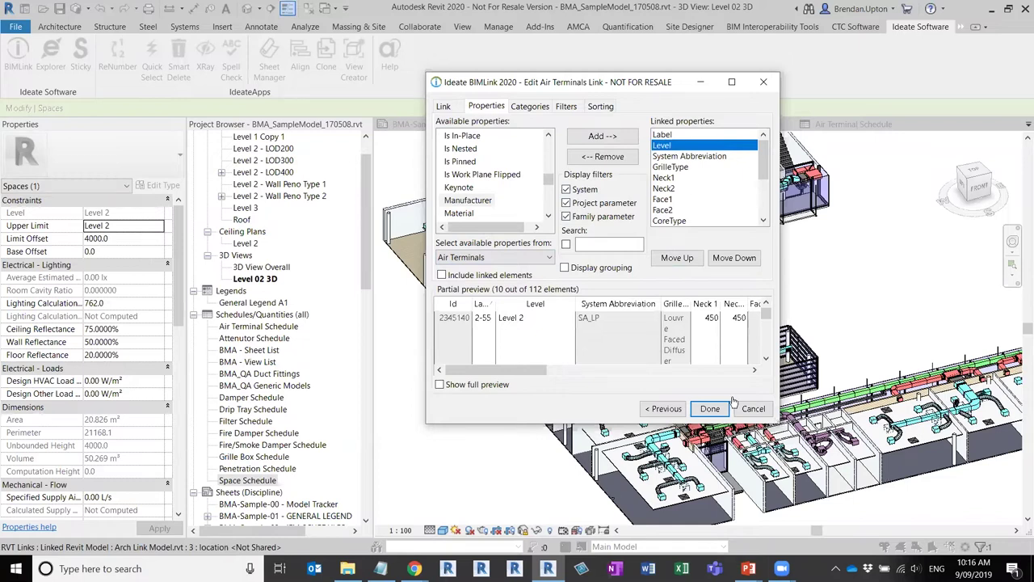
Enlarge the link editor, check the full preview of the air terminals and finish creating the link.
drag(777, 419, 887, 479)
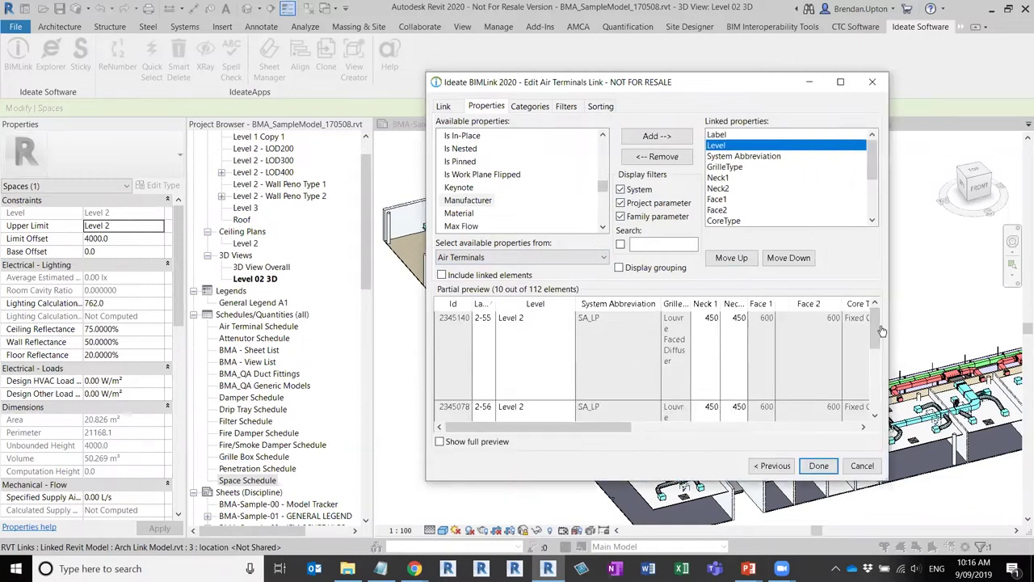
drag(527, 429, 644, 448)
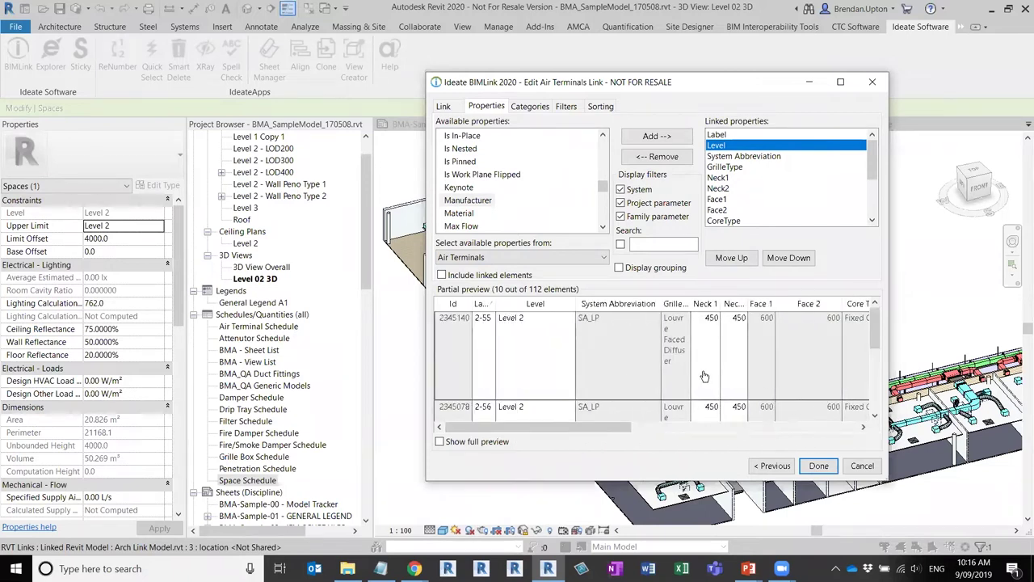
click(439, 441)
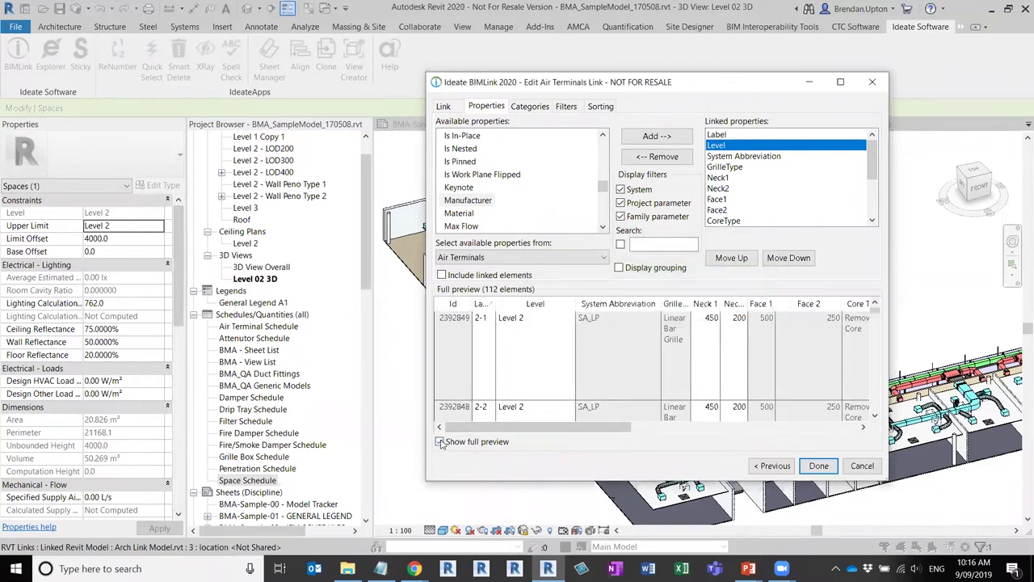
click(439, 441)
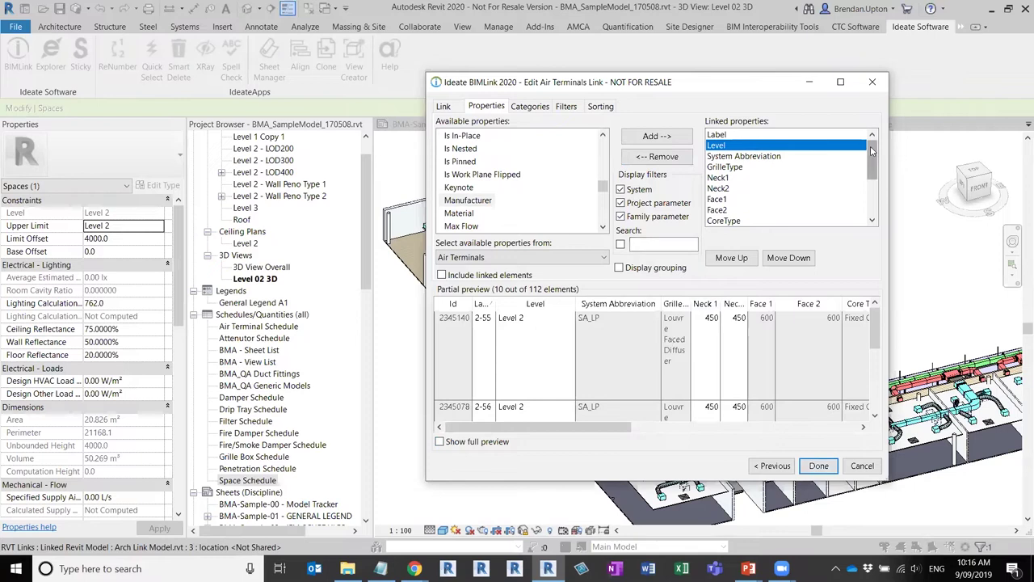
drag(873, 157, 873, 196)
click(819, 467)
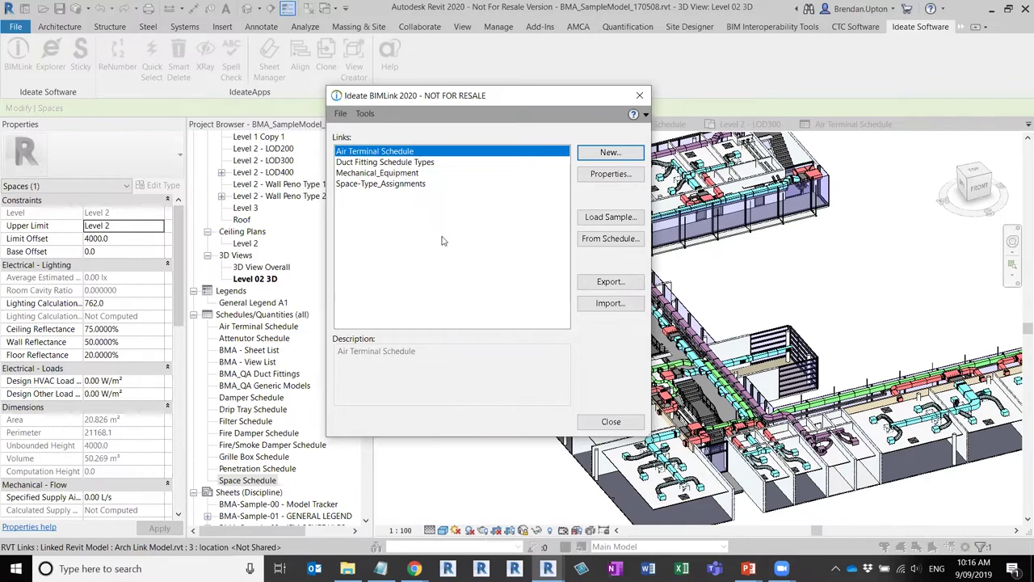
Reopen BIMLink and review the properties of the Air Terminal Schedule link.
click(612, 421)
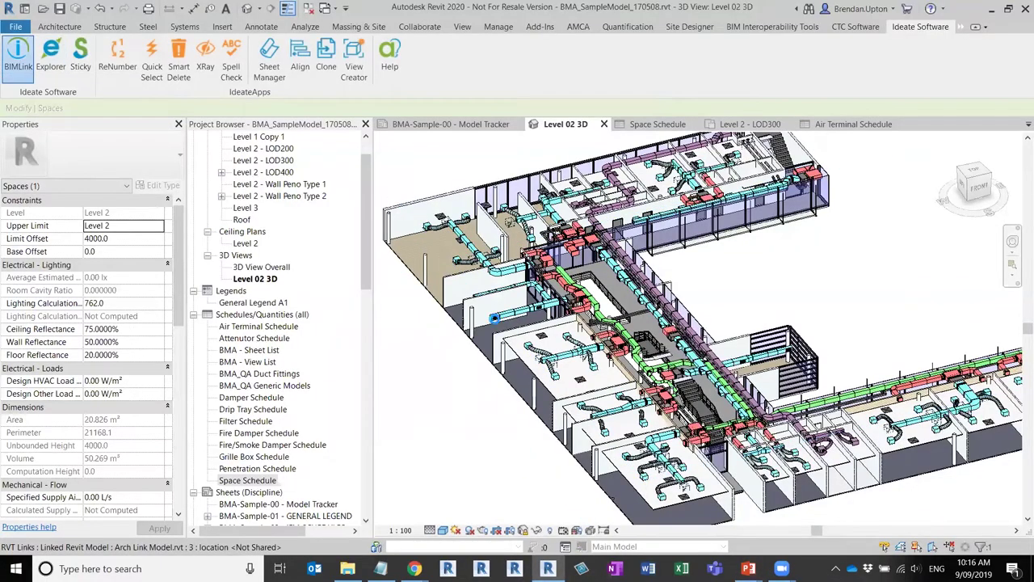
click(18, 57)
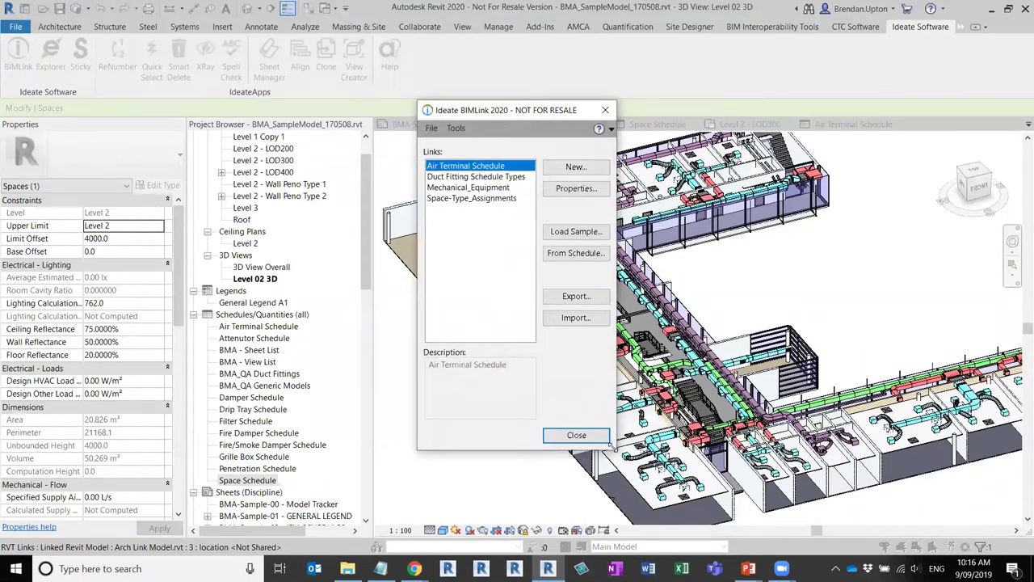
drag(612, 446, 719, 458)
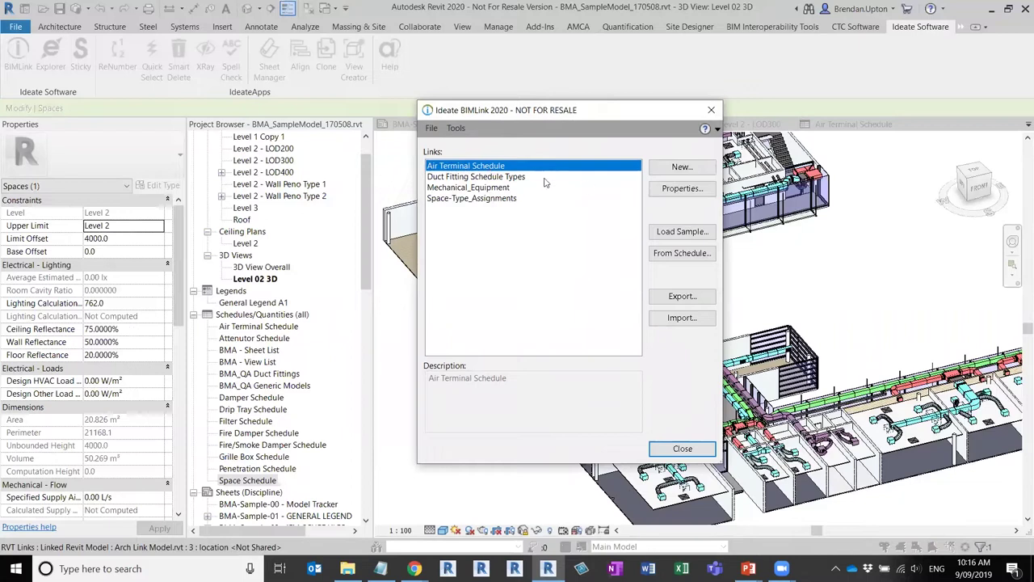
click(665, 191)
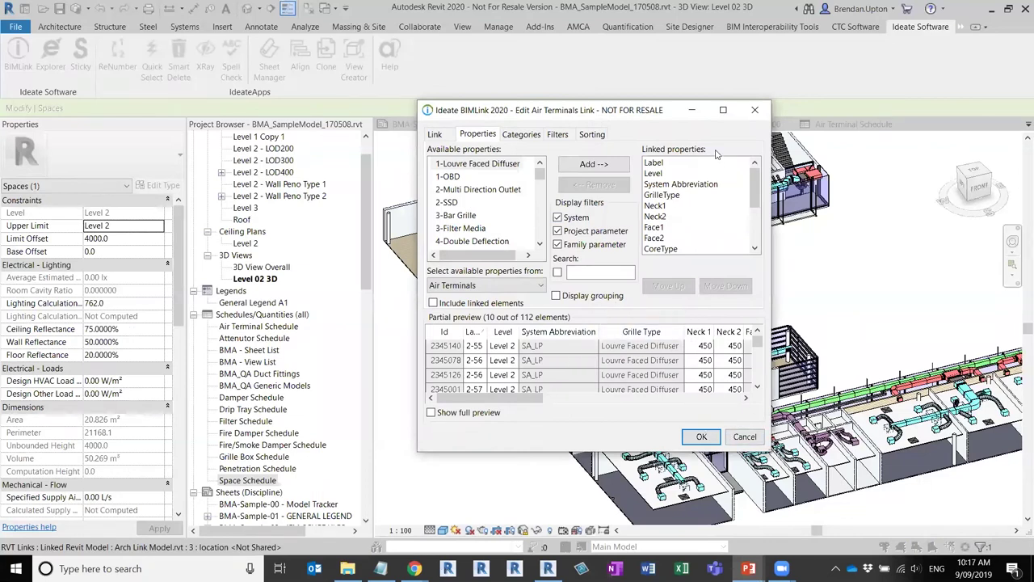
click(703, 436)
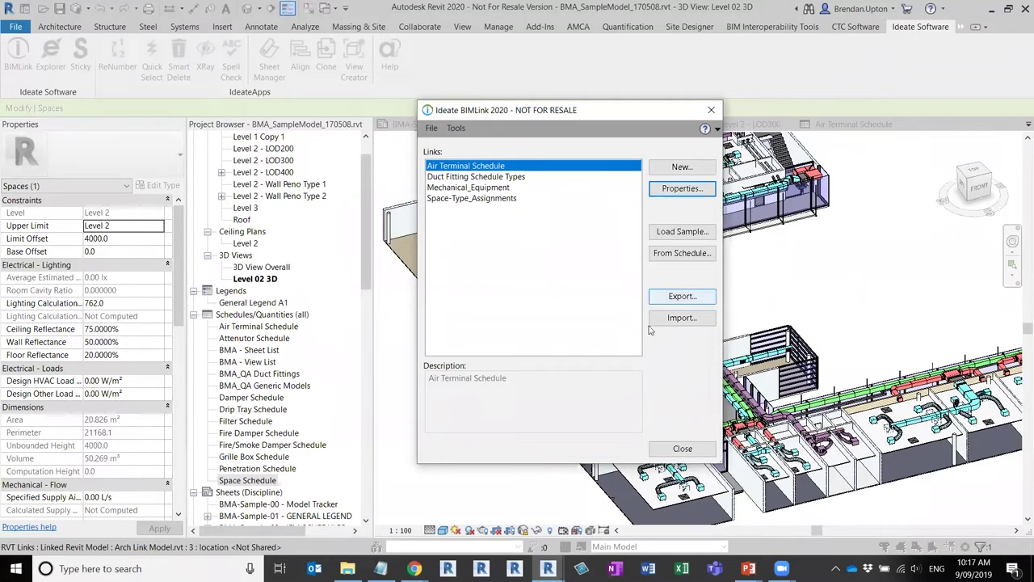
Export the Air Terminal Schedule link as Air Terminal Schedule.xlsx in the 190909_IdeateWebinar folder and open the workbook in Excel.
click(474, 169)
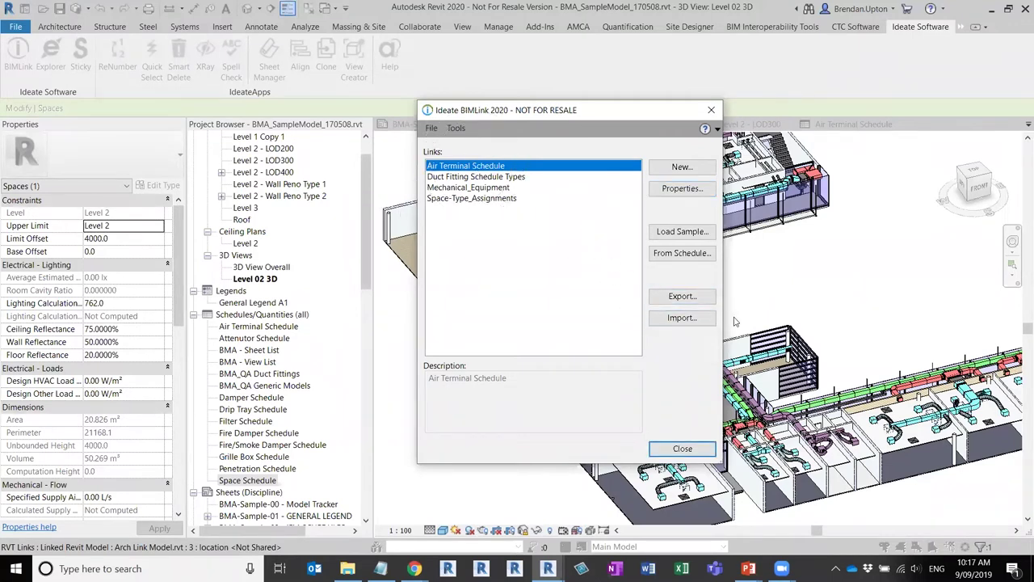
click(667, 297)
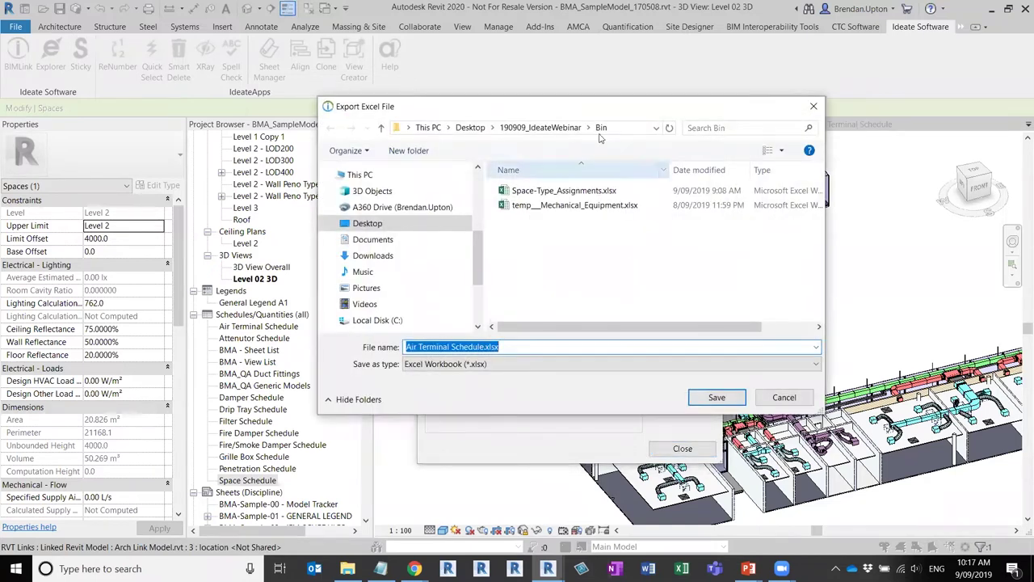
click(540, 127)
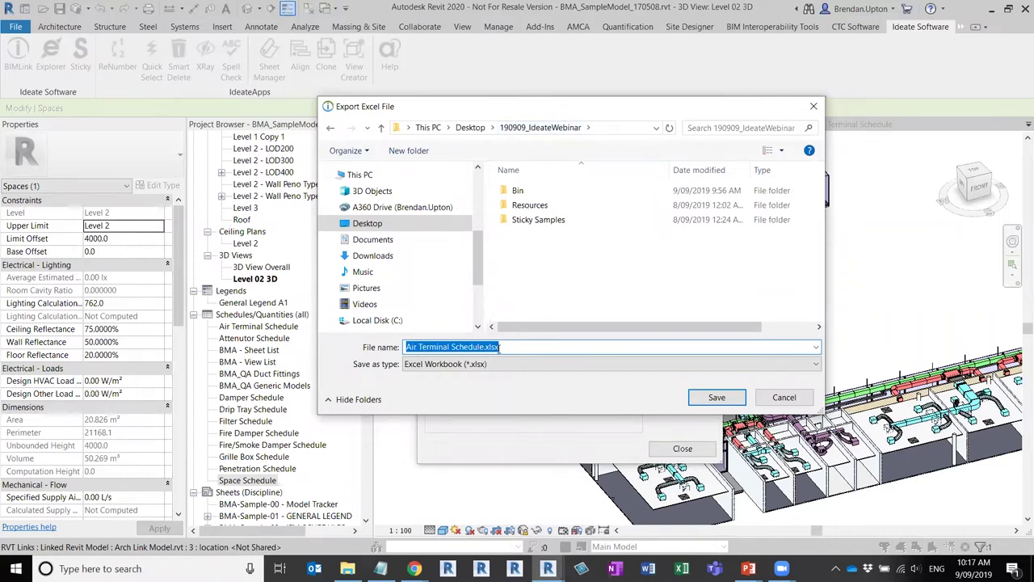
key(ctrl)
click(716, 398)
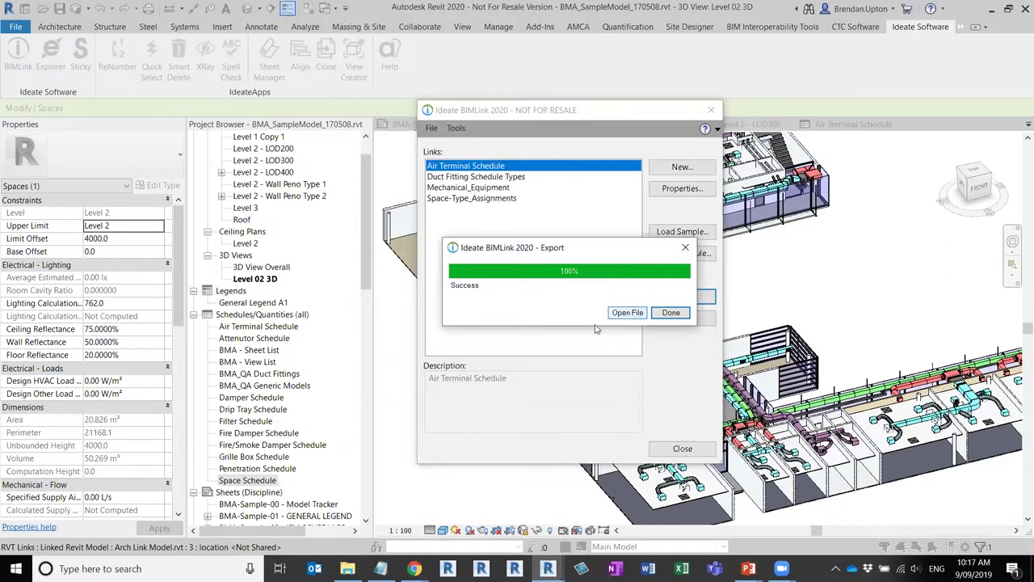
click(620, 312)
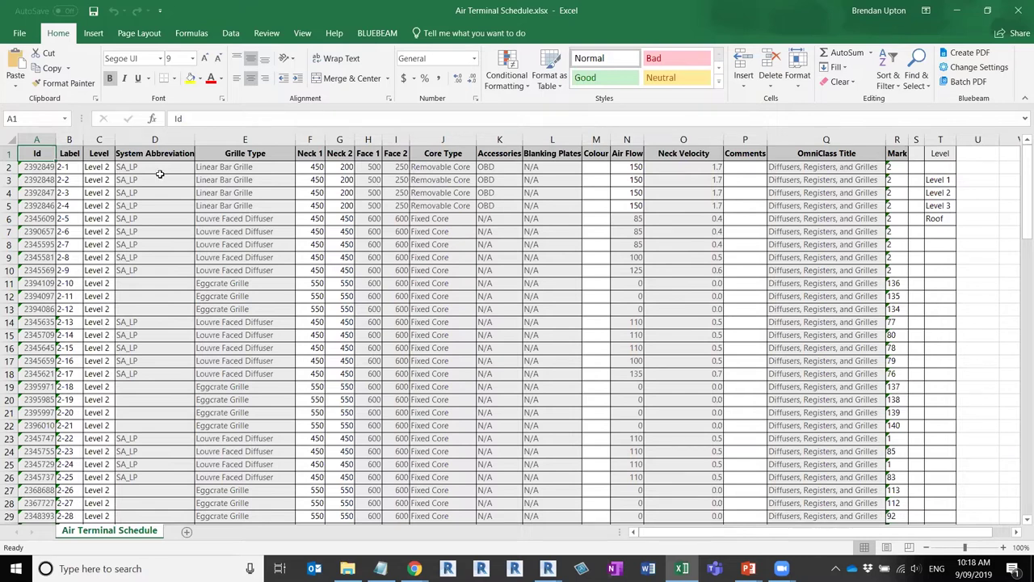
Append 111 to the read-only grille type in cell E3 so it reads Linear Bar Grille111.
click(225, 181)
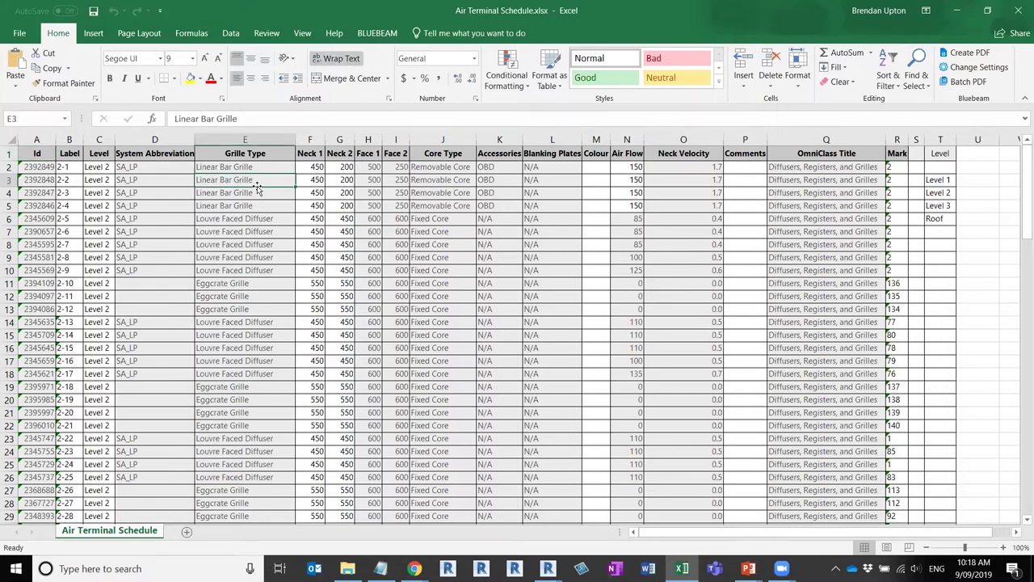
double_click(242, 180)
text(111)
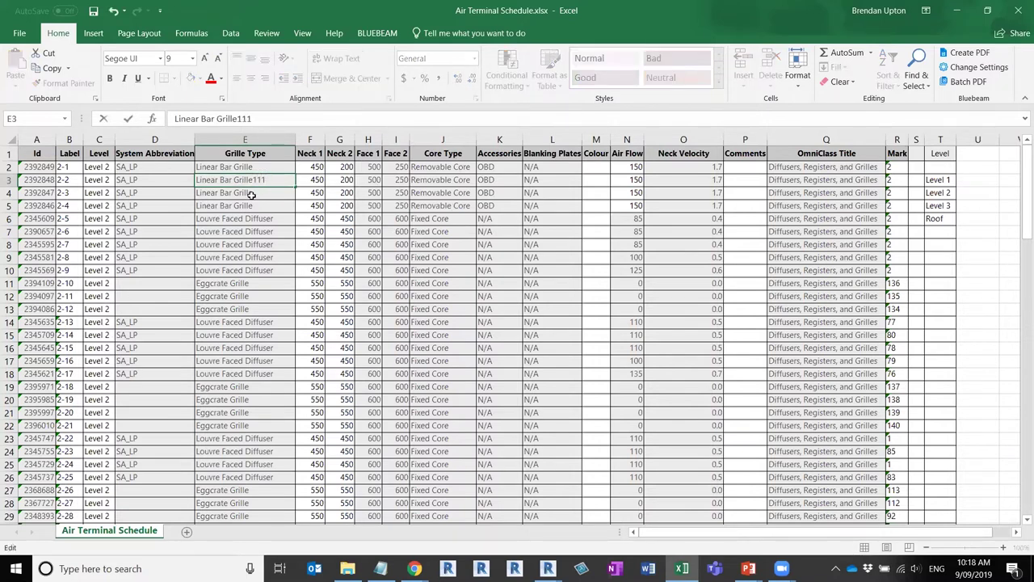
key(Return)
click(260, 177)
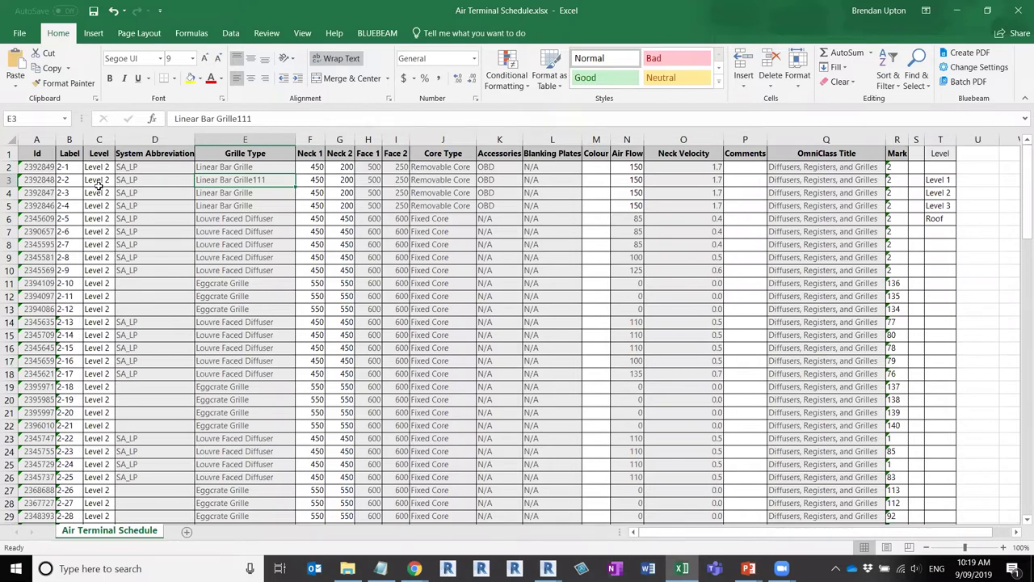
Compare the white editable cells with the grey read-only cells across the Label, Neck and Face columns.
click(72, 168)
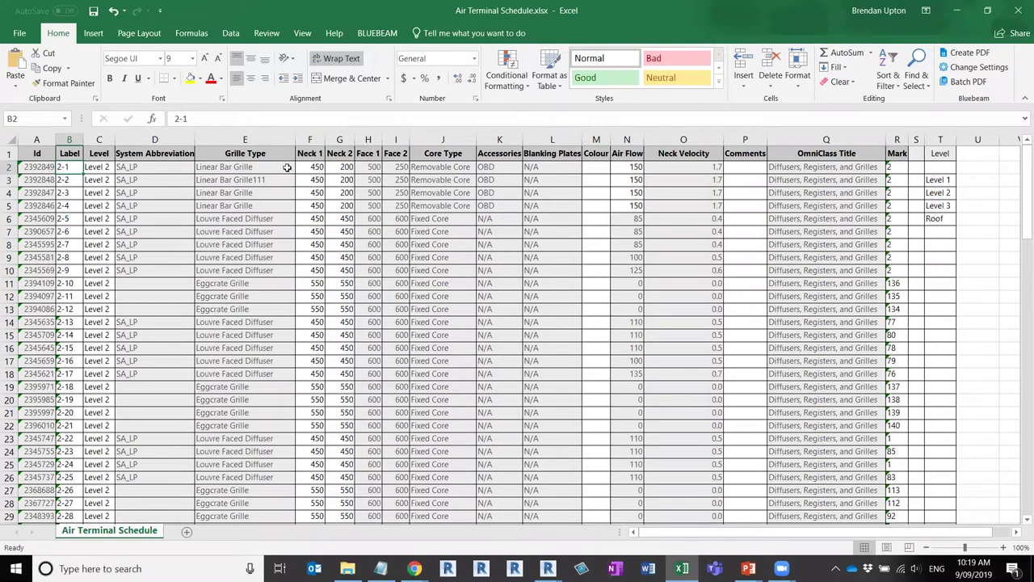
click(315, 167)
click(374, 170)
click(342, 168)
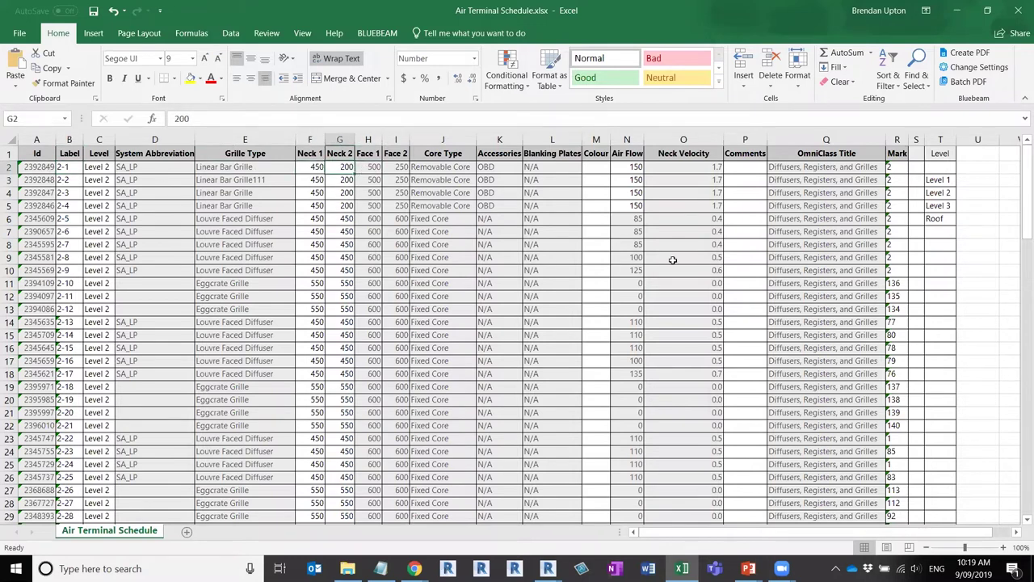
scroll(907, 378, down, 12)
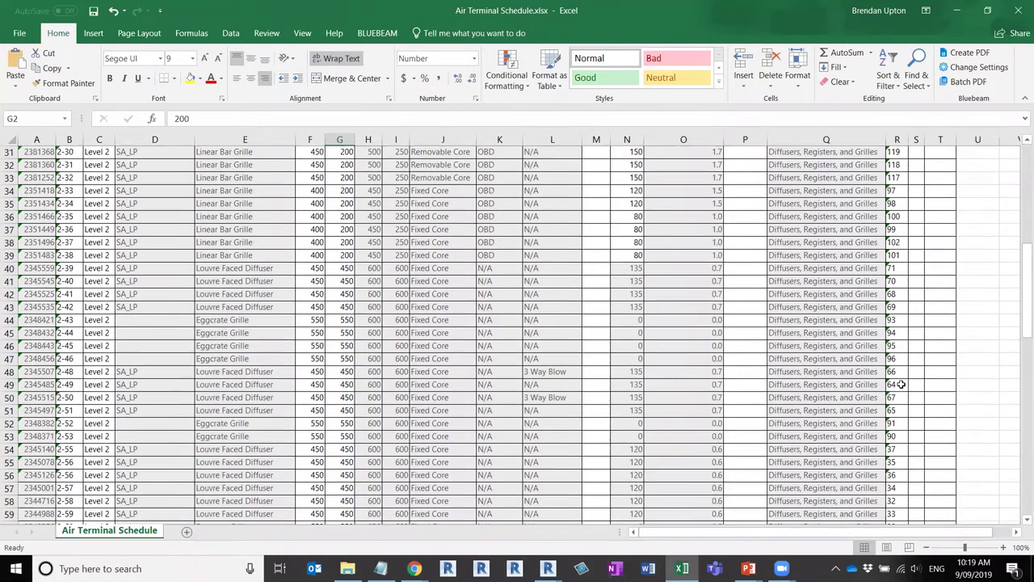
scroll(901, 380, up, 12)
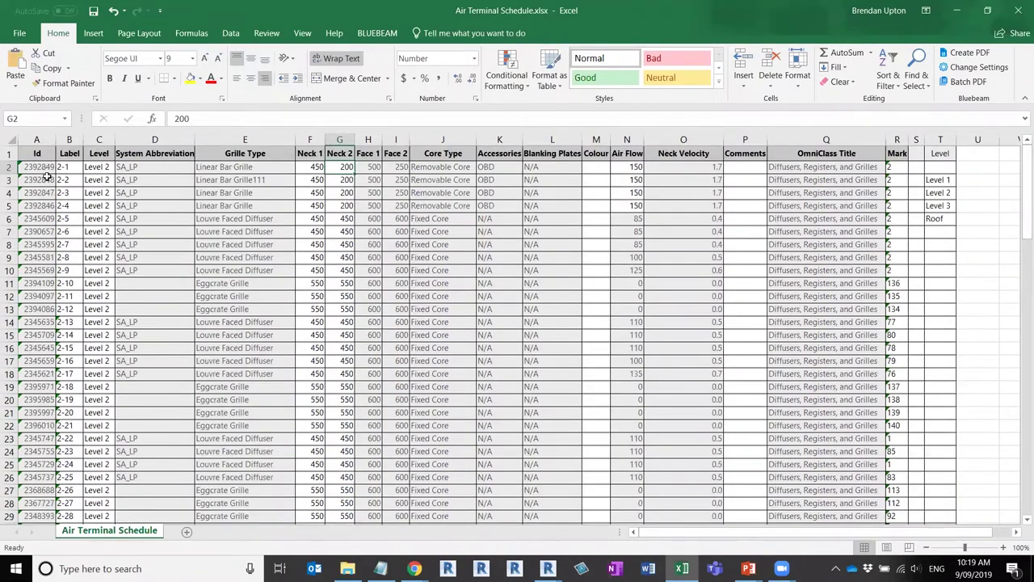
Examine the numbering pattern of the air terminal labels down the Label column.
click(71, 167)
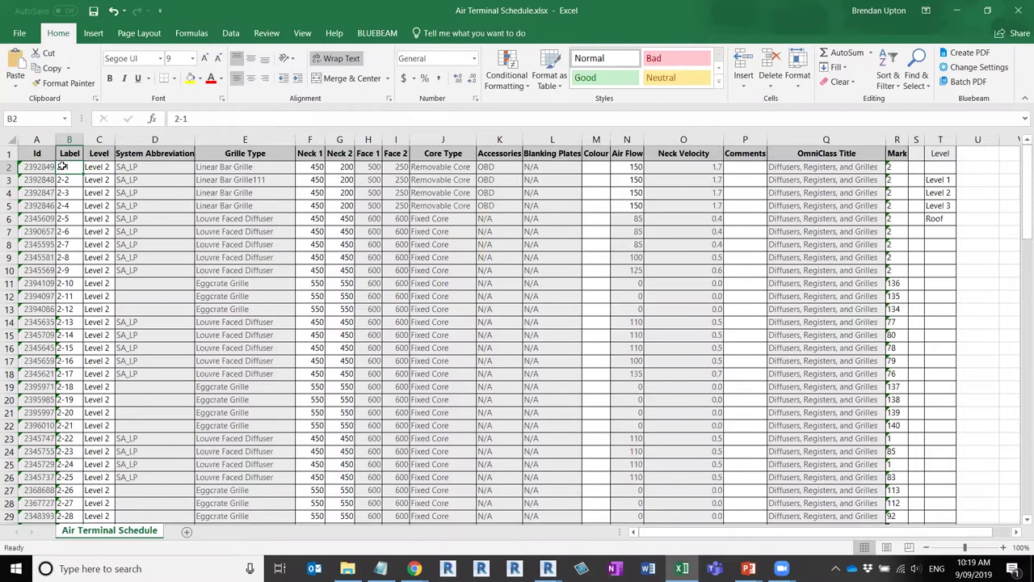
scroll(73, 286, down, 3)
scroll(72, 287, down, 6)
scroll(59, 167, up, 10)
mouse_move(547, 568)
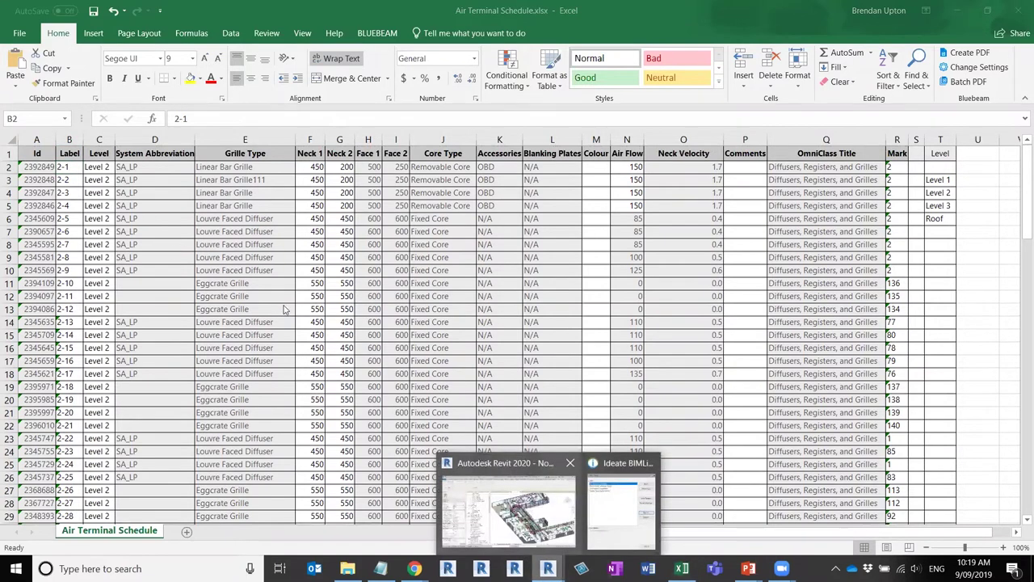
click(63, 166)
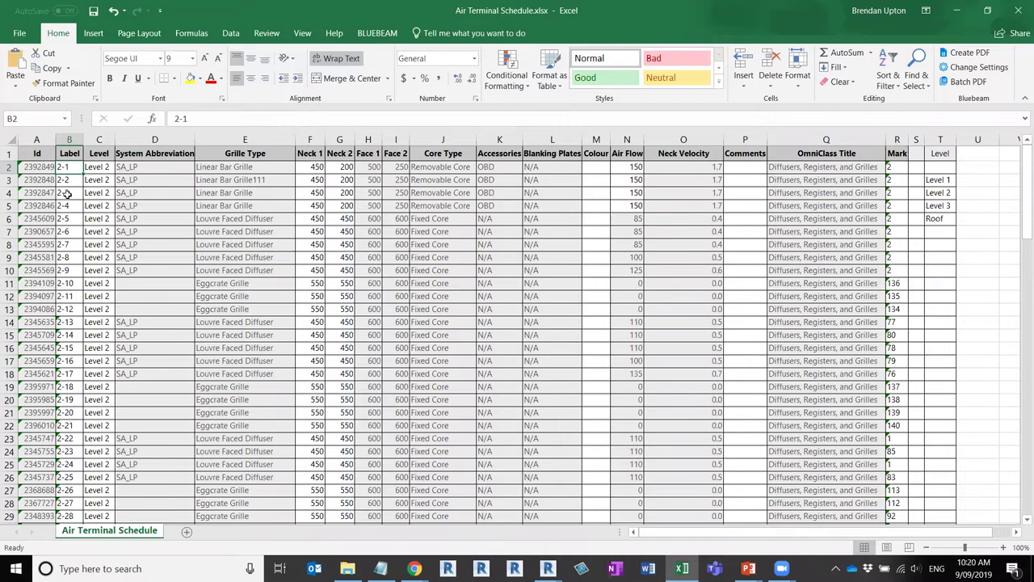
click(70, 181)
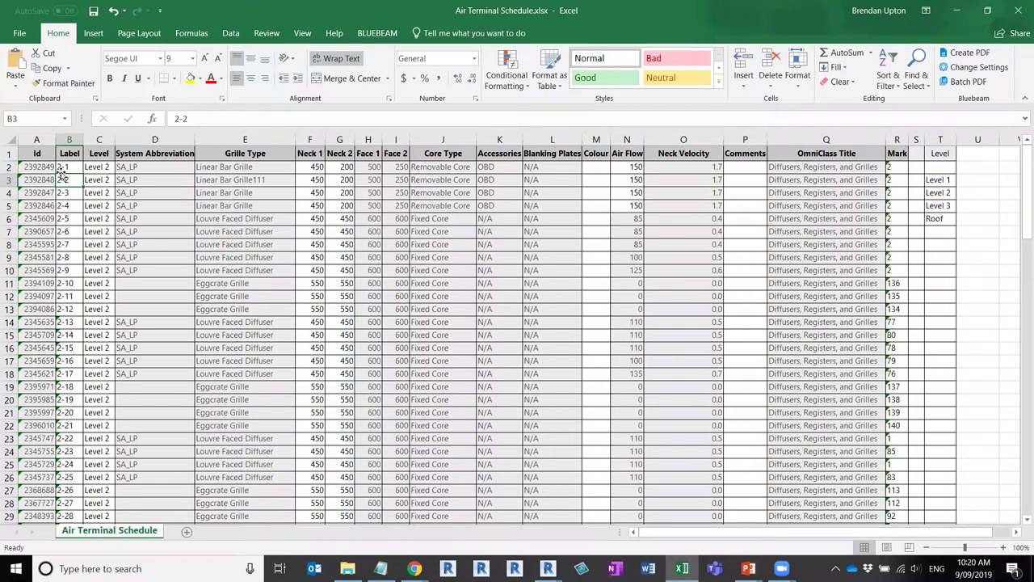
Prefix the first label in B2 with L to make L2-1 and fill the series down to L2-26 in row 27.
click(69, 166)
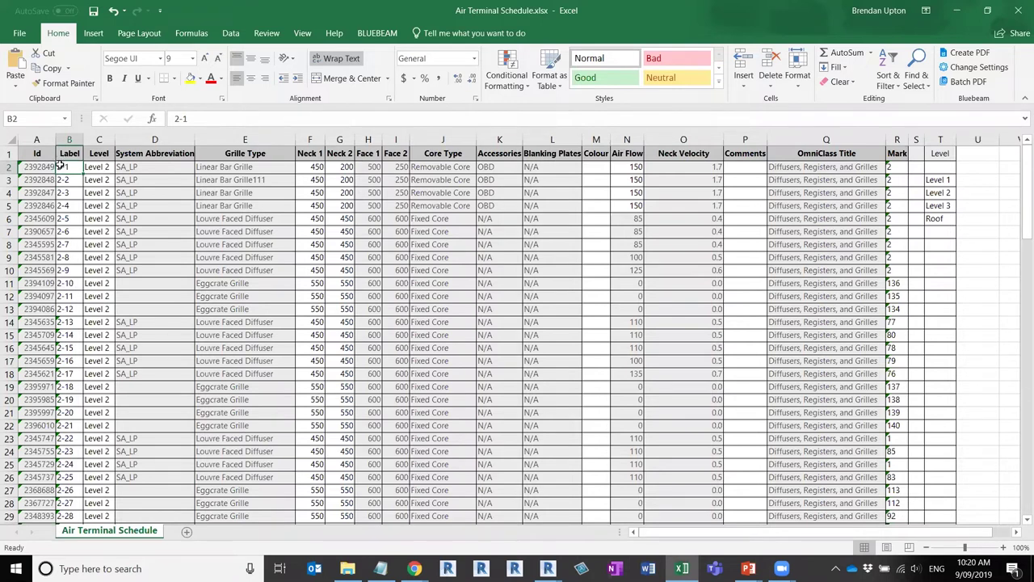
double_click(59, 166)
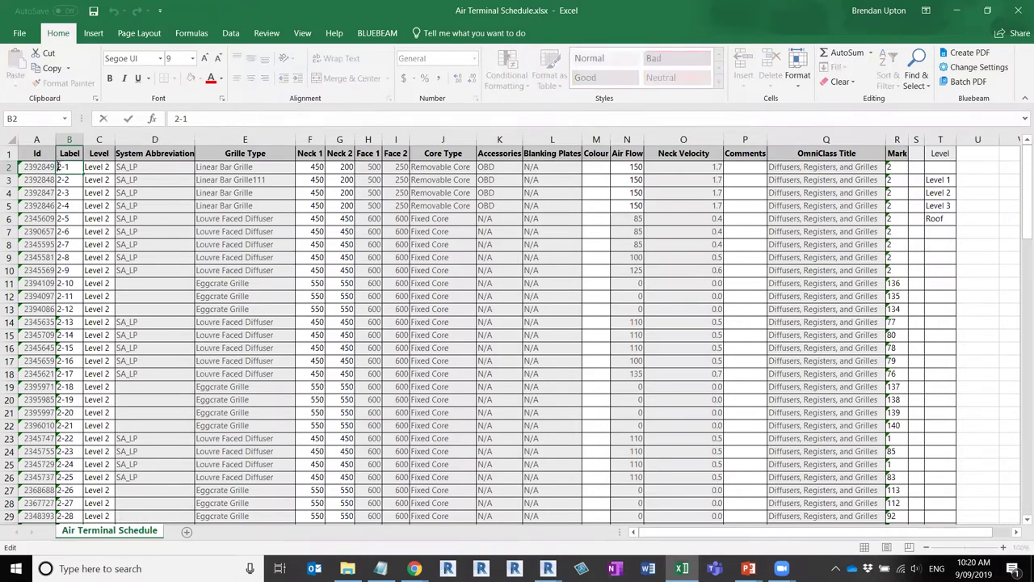
text(L)
click(70, 177)
click(81, 170)
drag(81, 170, 69, 490)
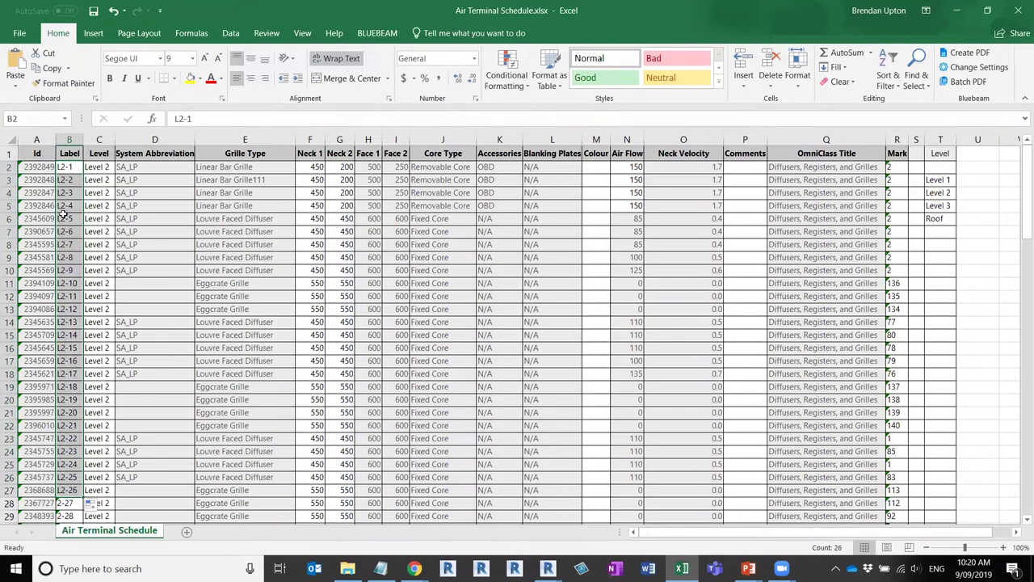
scroll(84, 414, down, 8)
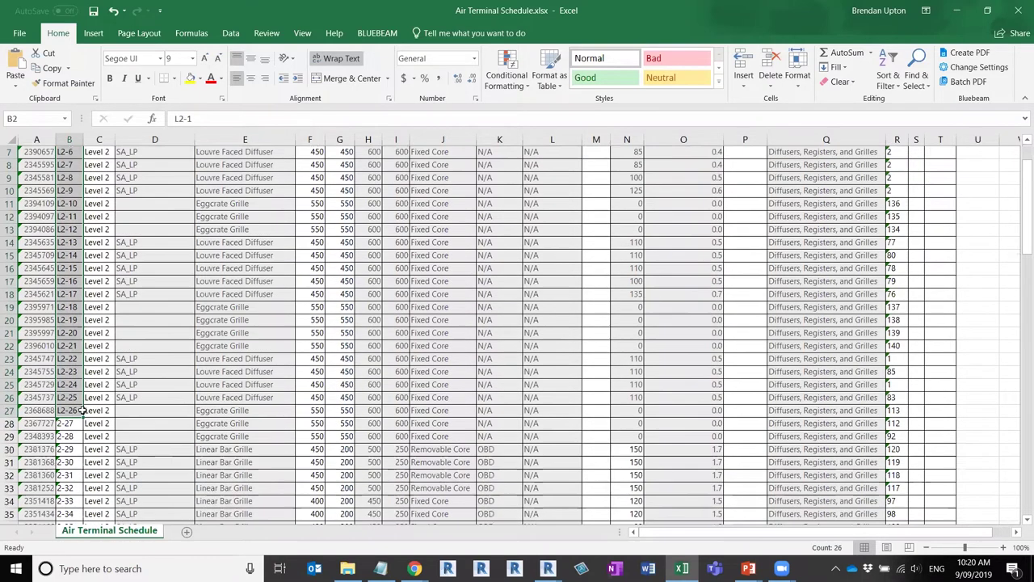
scroll(84, 411, up, 8)
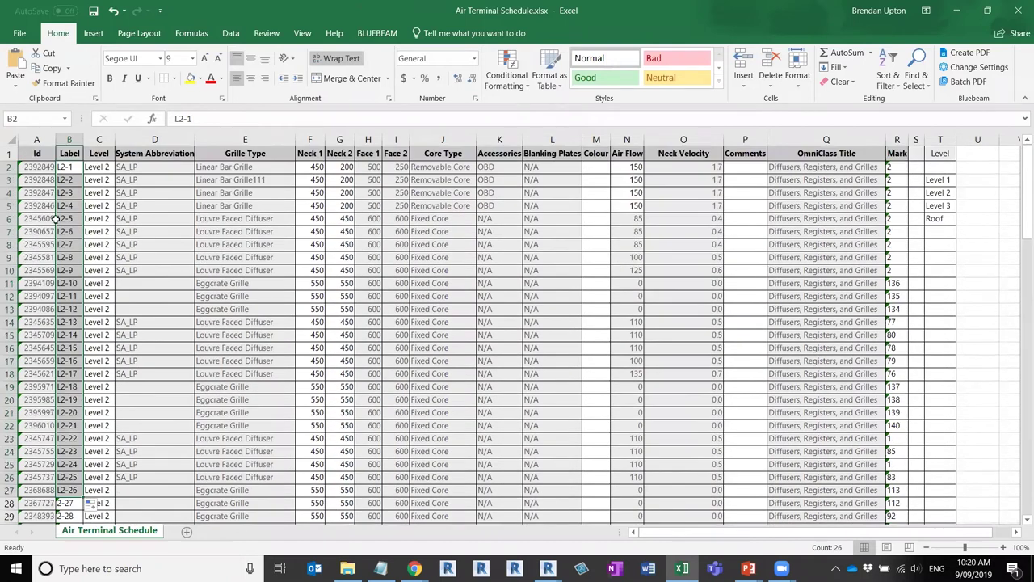
click(68, 181)
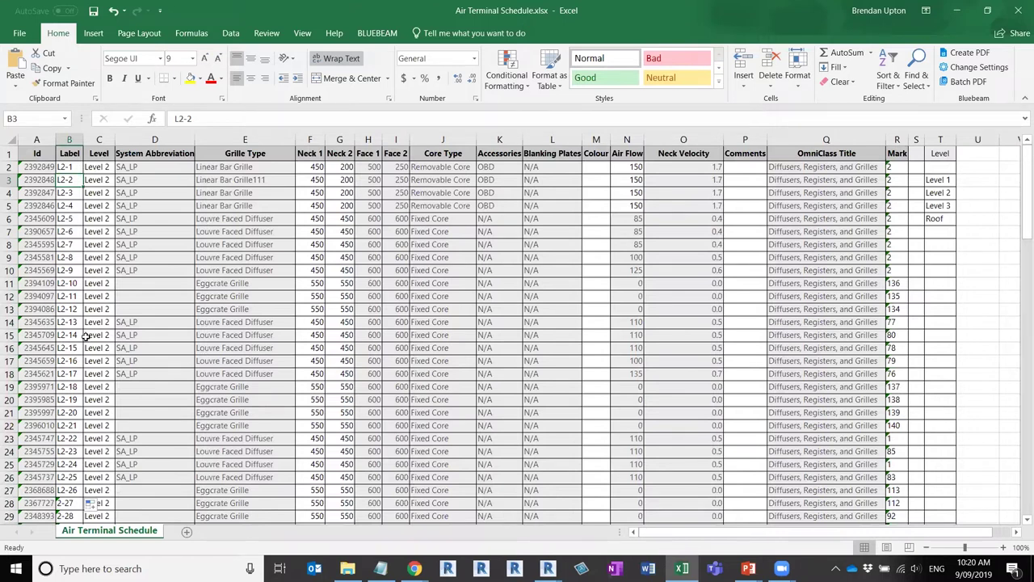
Save the Air Terminal Schedule workbook and close it.
click(94, 12)
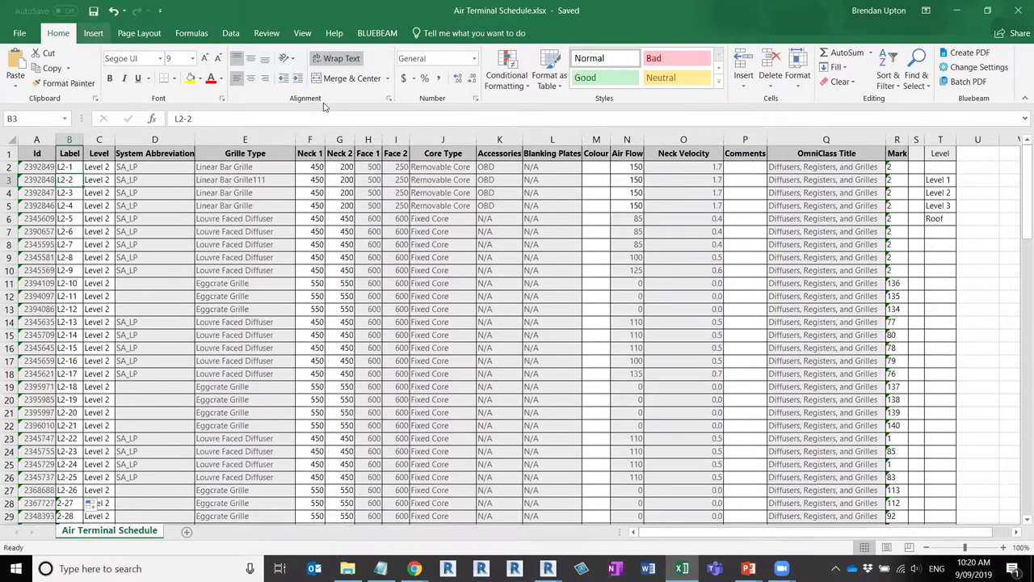
click(1018, 11)
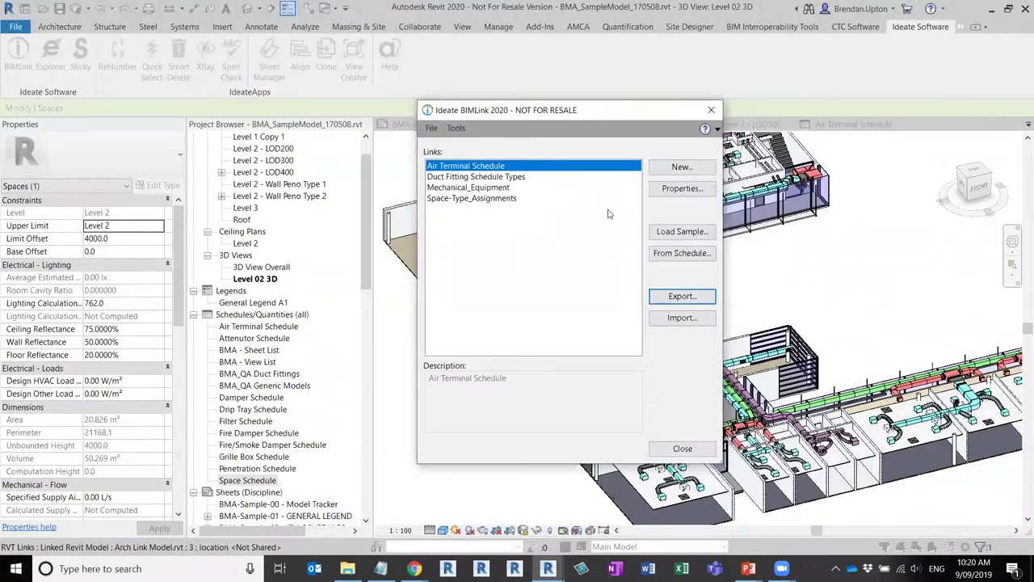
Start a BIMLink import for the Air Terminal Schedule link using the file Air Terminal Schedule.xlsx.
drag(522, 115, 594, 121)
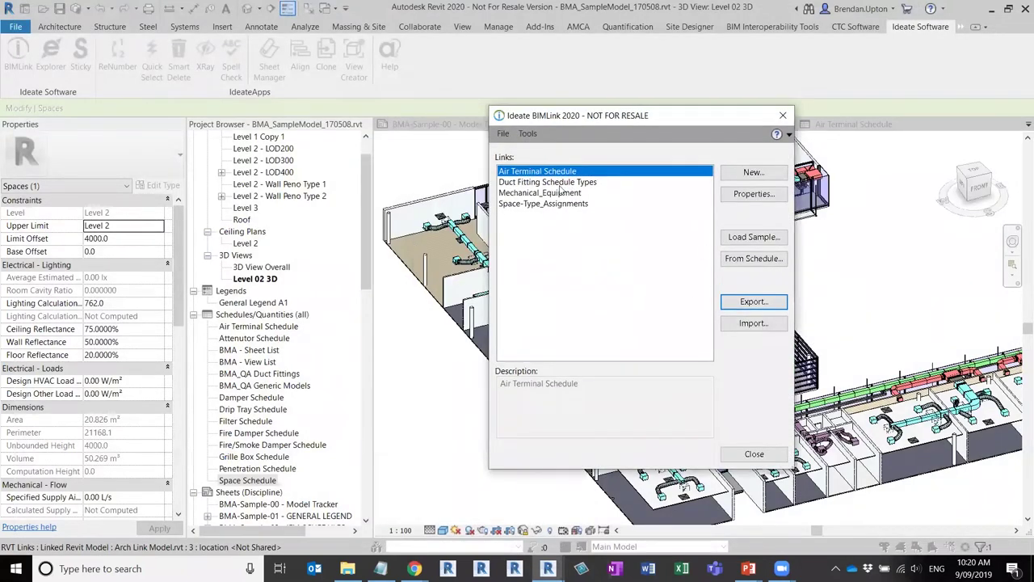
click(751, 324)
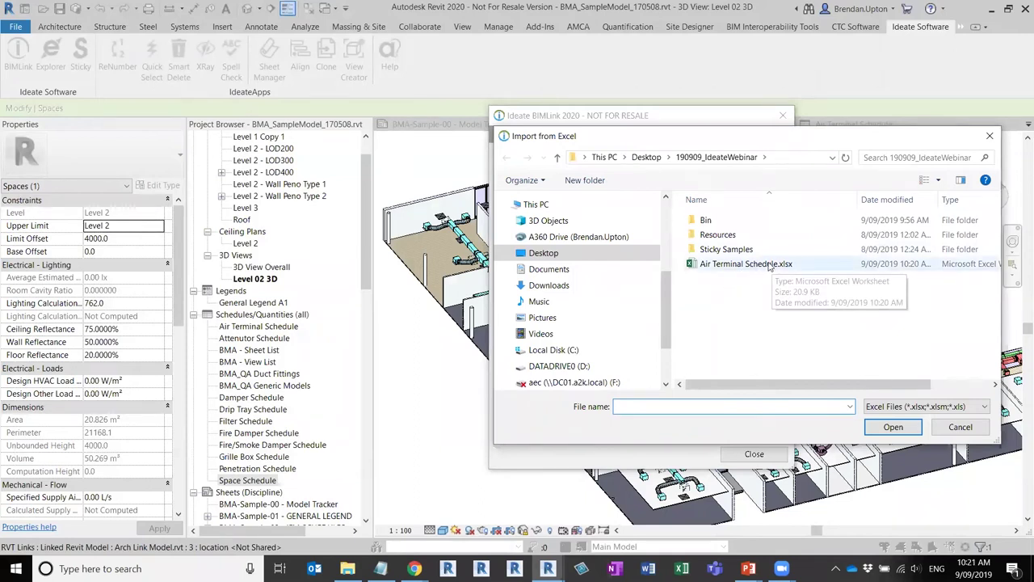
click(760, 267)
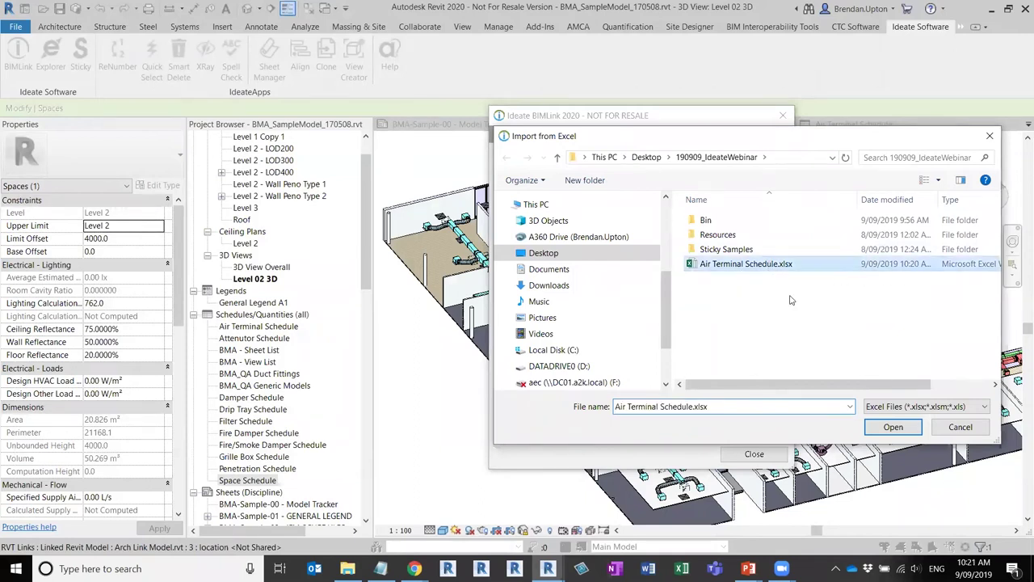
click(893, 427)
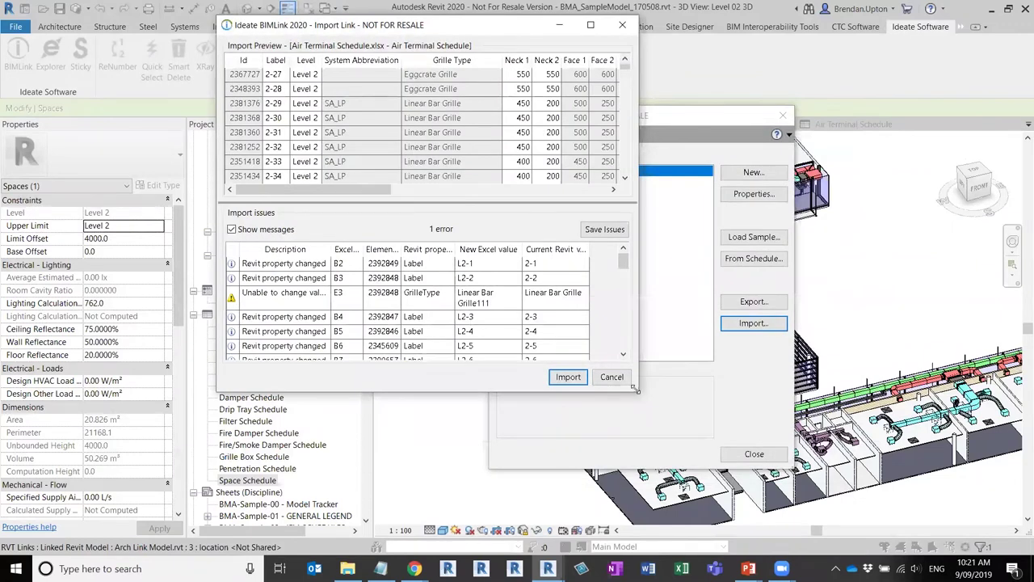
Enlarge the import preview and widen the issue list columns to examine each description, Excel cell, Revit property, new value and current value.
drag(636, 389, 887, 500)
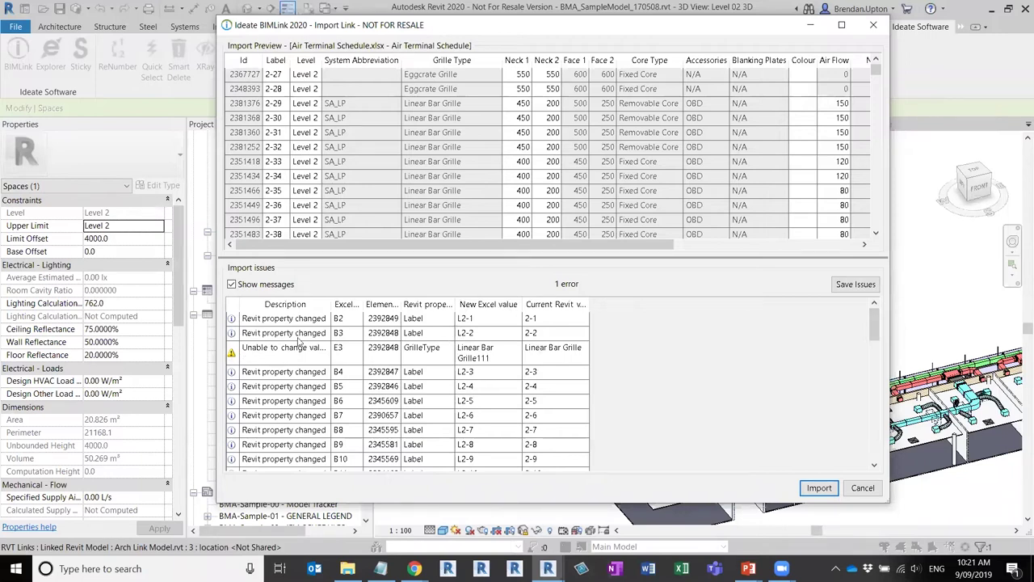
drag(331, 306, 372, 305)
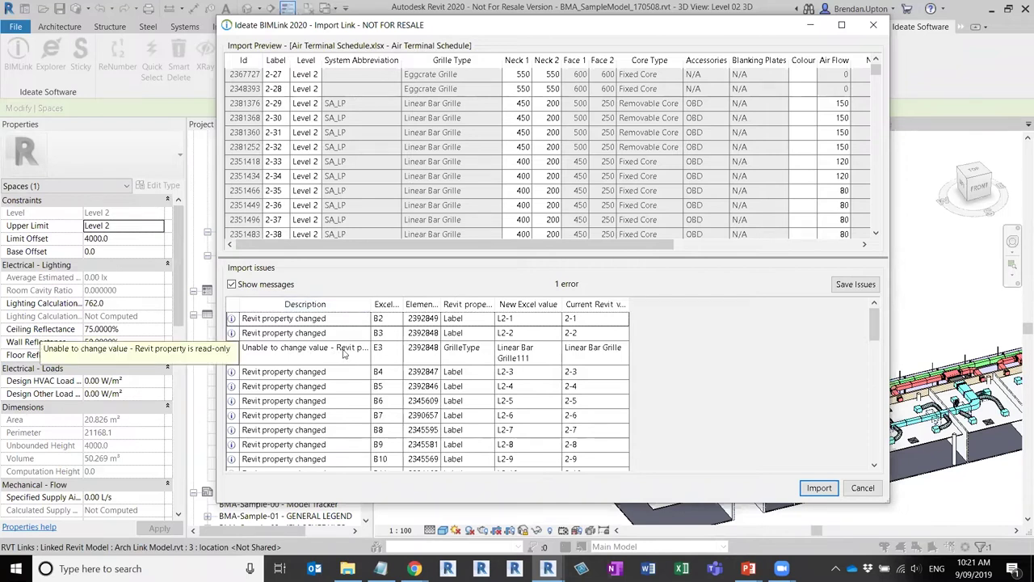
click(523, 363)
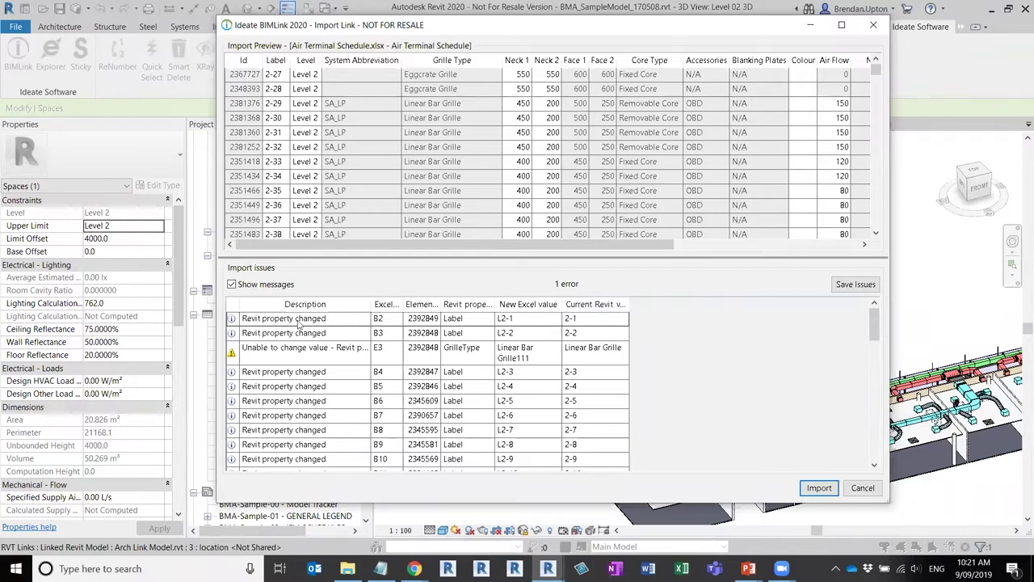
double_click(402, 304)
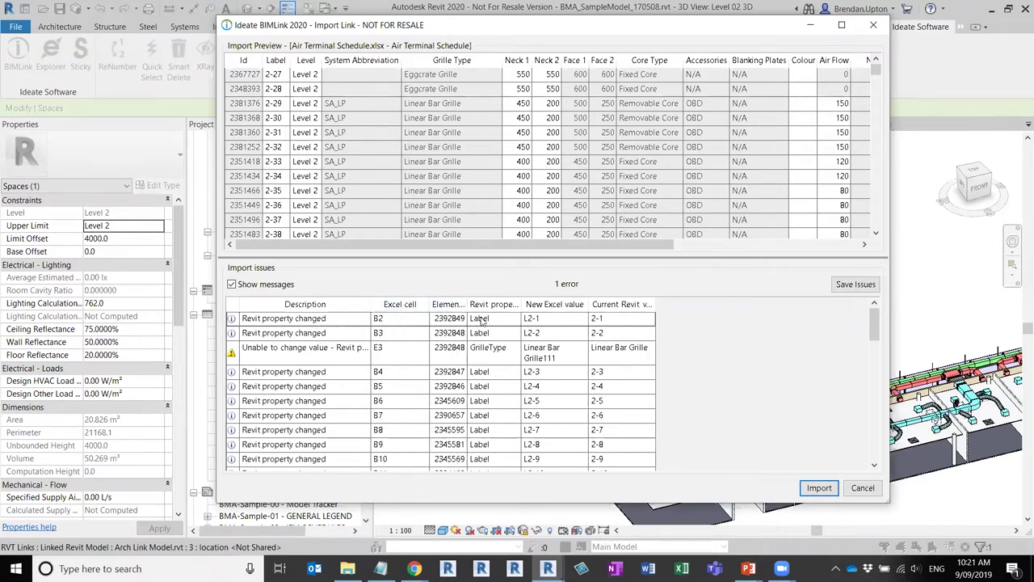
drag(521, 304, 547, 303)
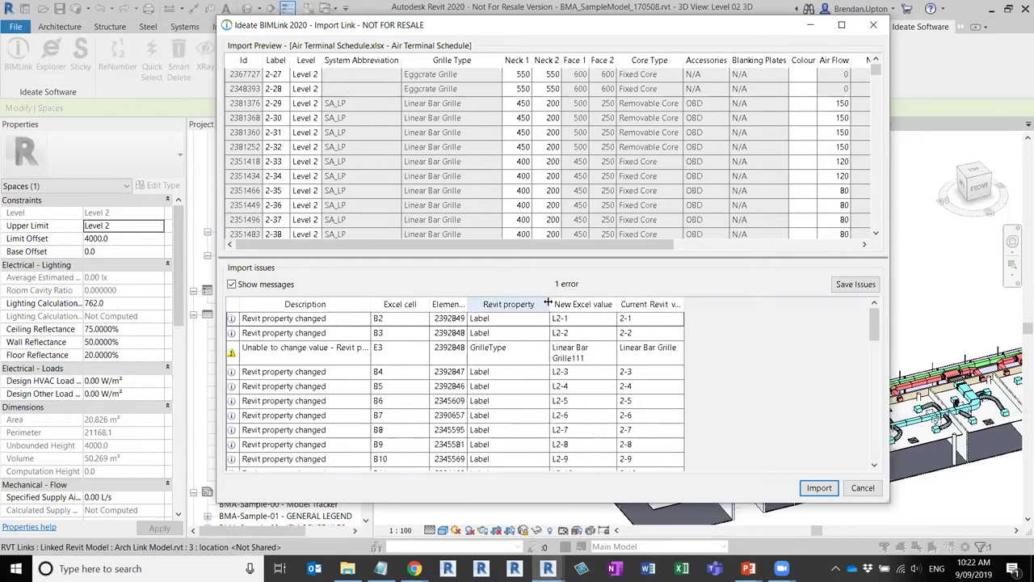
click(501, 321)
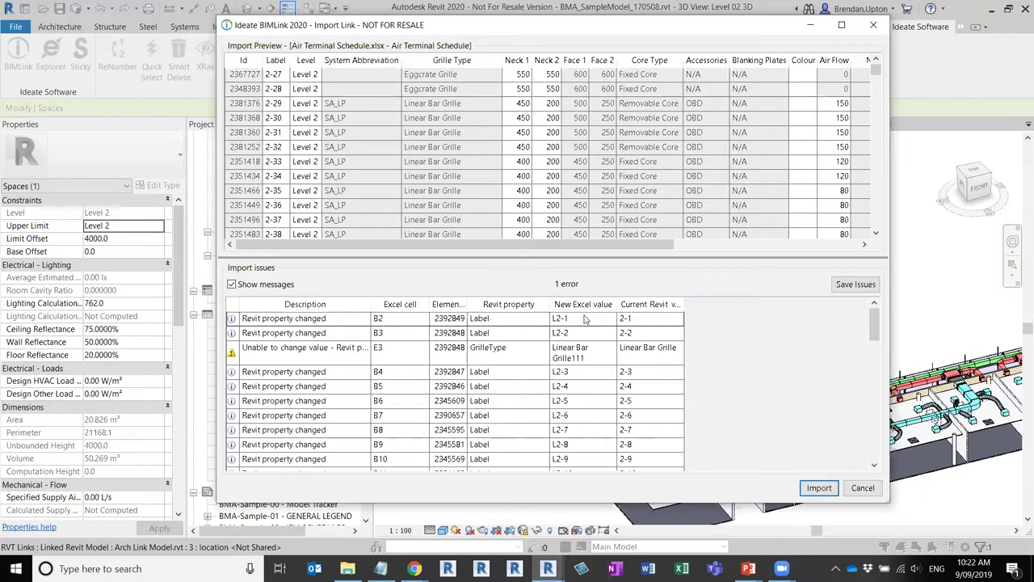
drag(684, 302, 712, 303)
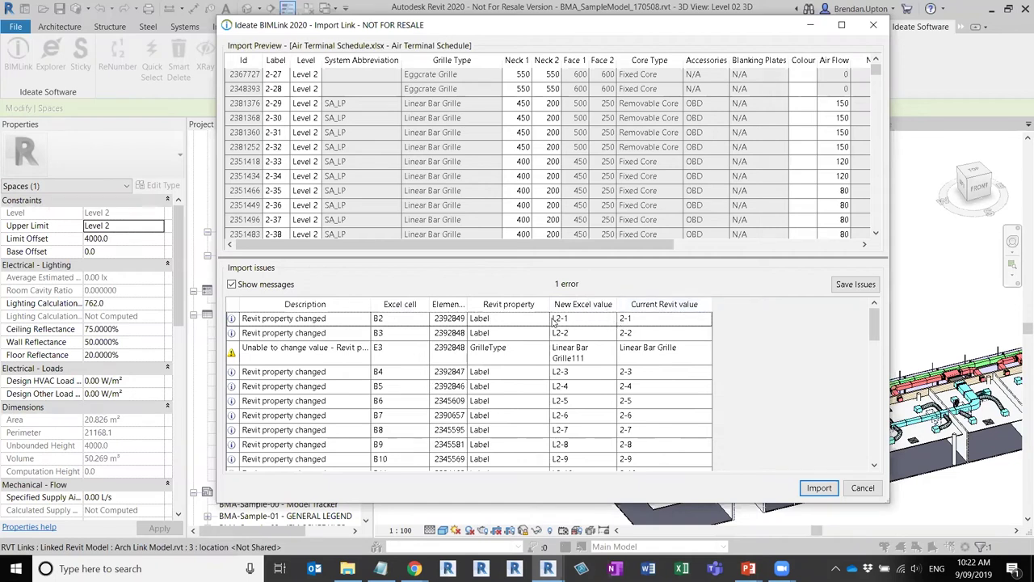
Review the listed label changes, import them into the Revit model and close BIMLink.
scroll(606, 400, down, 2)
scroll(616, 408, up, 2)
scroll(539, 373, down, 2)
scroll(521, 428, down, 6)
scroll(523, 426, up, 9)
click(821, 488)
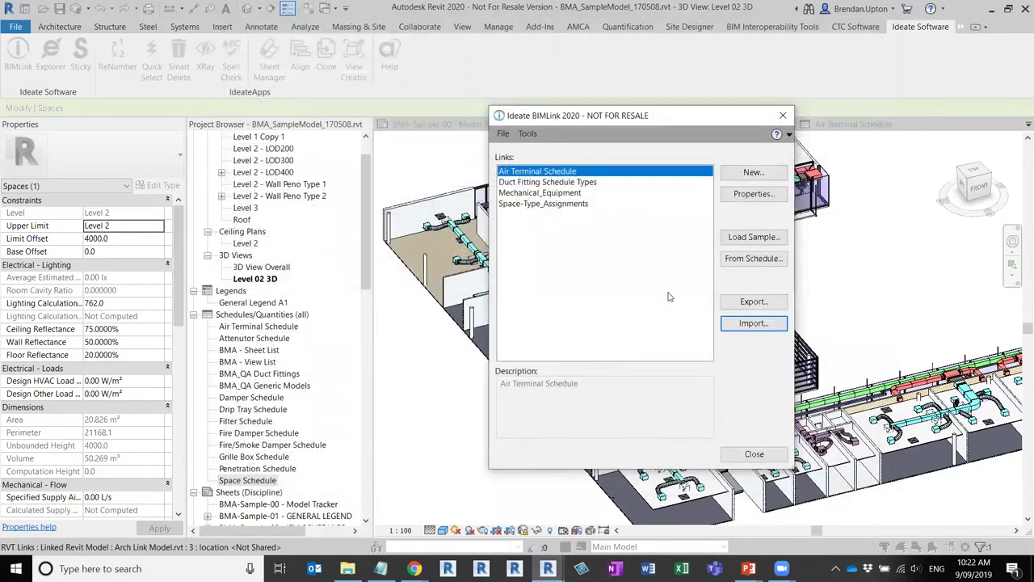
click(757, 456)
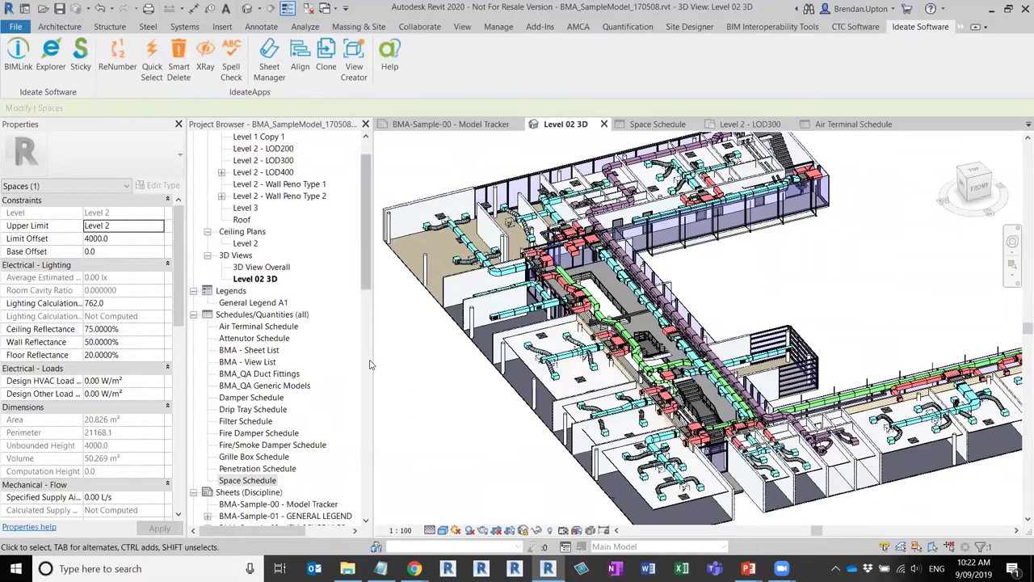
Open the Air Terminal Schedule in Revit and examine the imported labels L2-1 to L2-26 at the end of the list.
middle_drag(472, 373, 490, 382)
scroll(420, 202, up, 1)
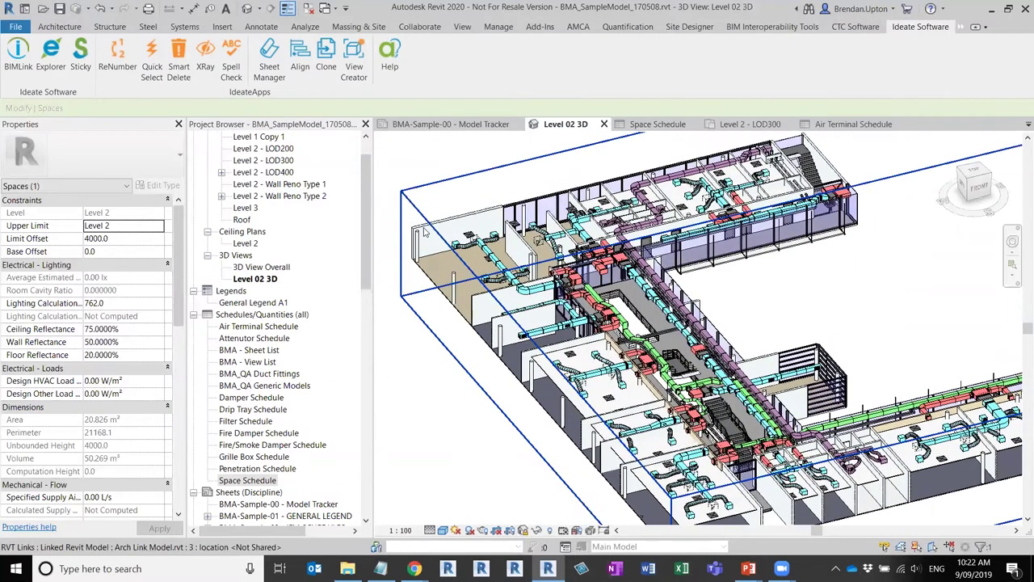
scroll(424, 263, up, 1)
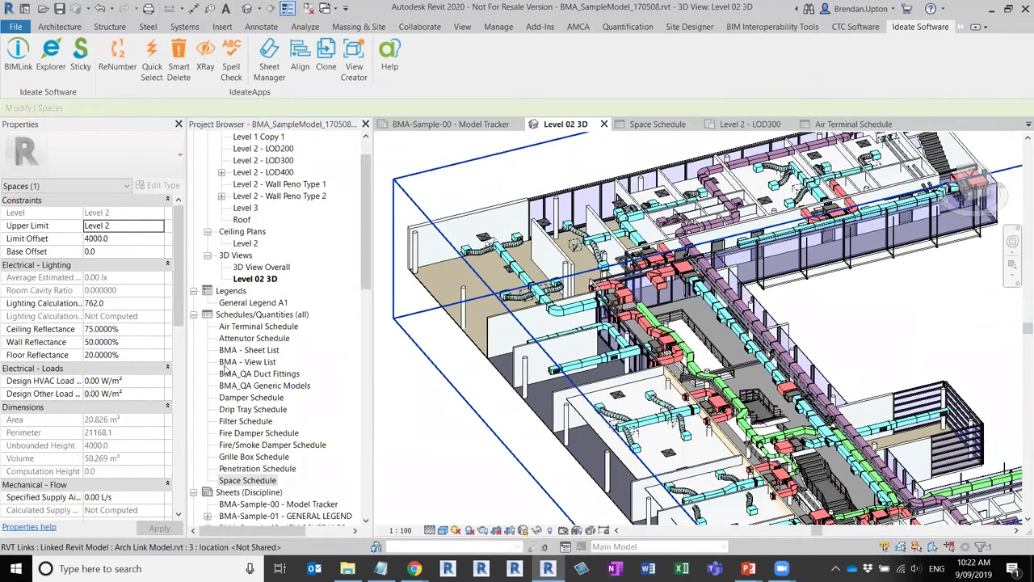
click(258, 326)
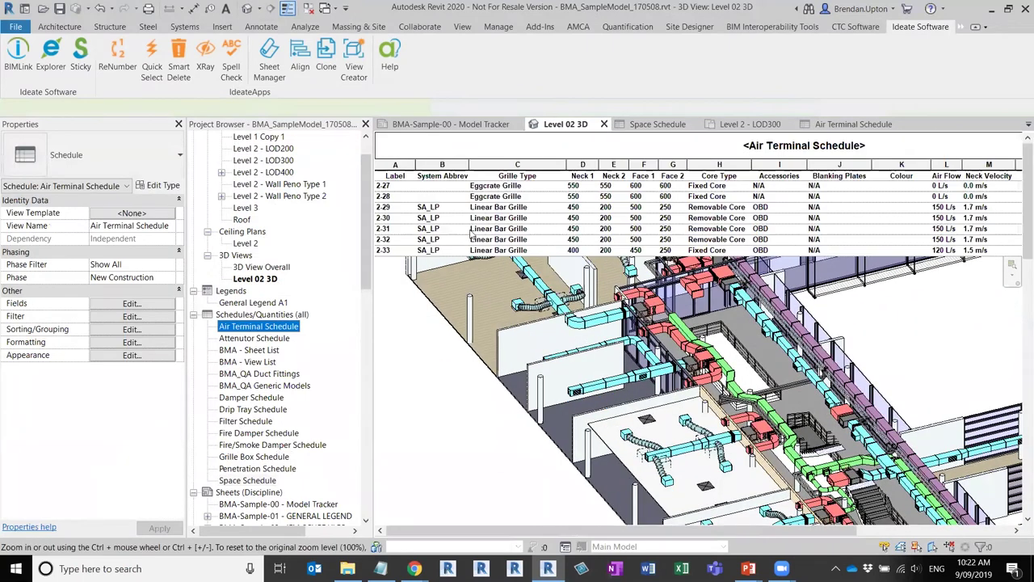
scroll(424, 262, down, 15)
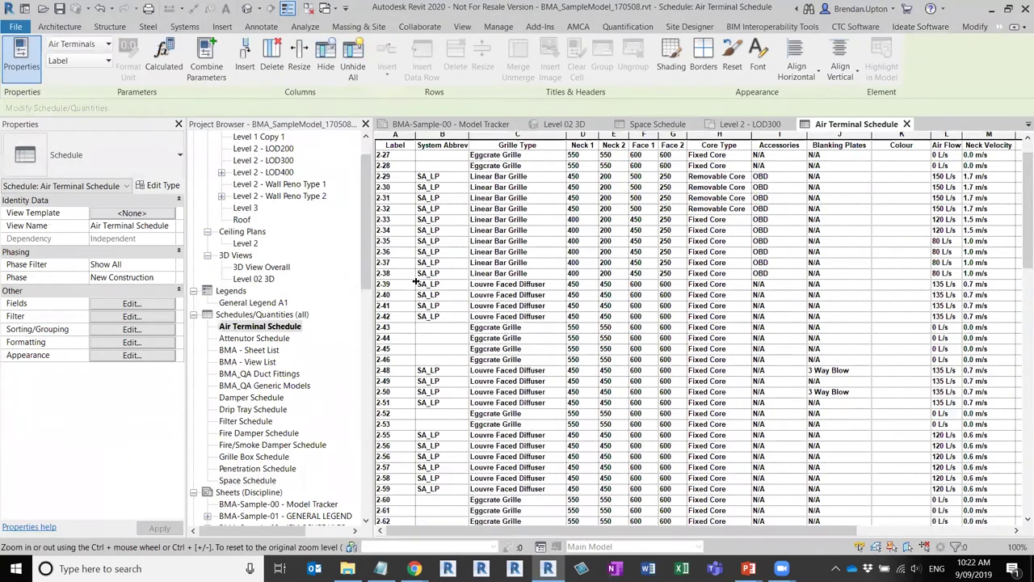
scroll(420, 287, down, 1)
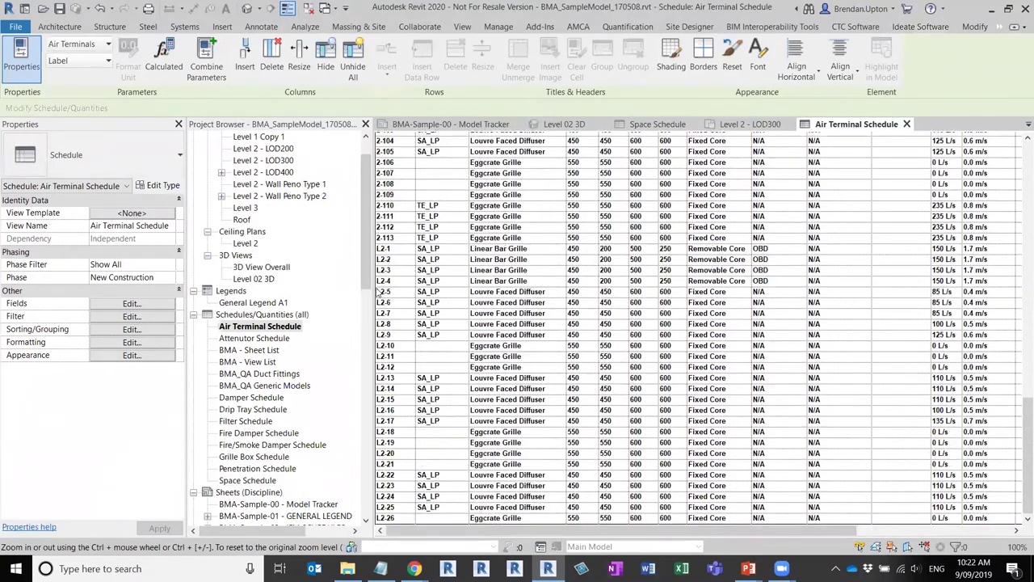
scroll(380, 274, up, 5)
scroll(380, 273, down, 8)
Highlight the air terminal labelled L2-1 in the model and show it in the Level 2 - LOD300 floor plan.
click(465, 281)
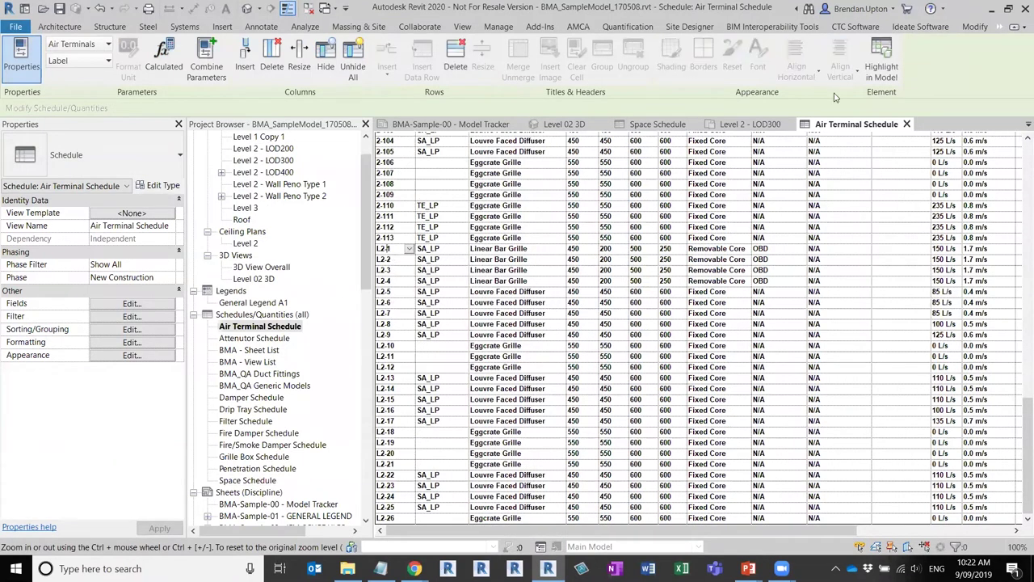
click(882, 66)
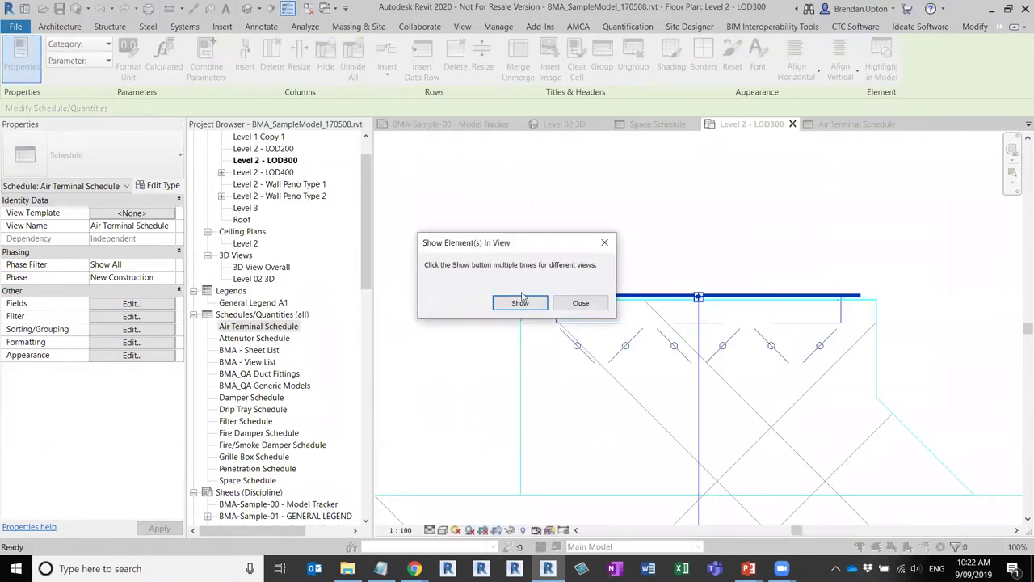
click(581, 301)
scroll(541, 304, down, 4)
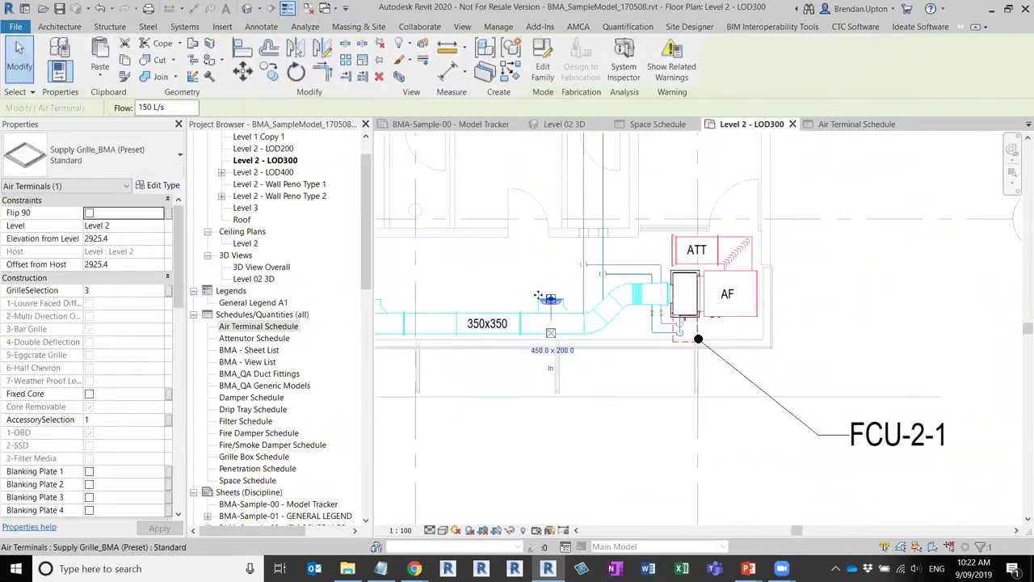
key(Escape)
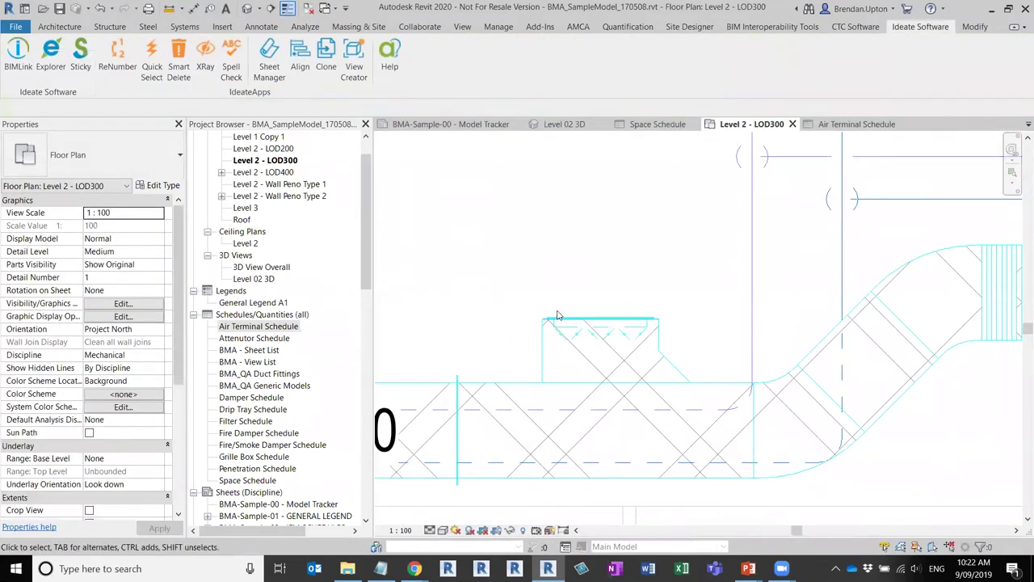
Select the supply grille on the duct branch in the floor plan and check its Label property.
click(556, 317)
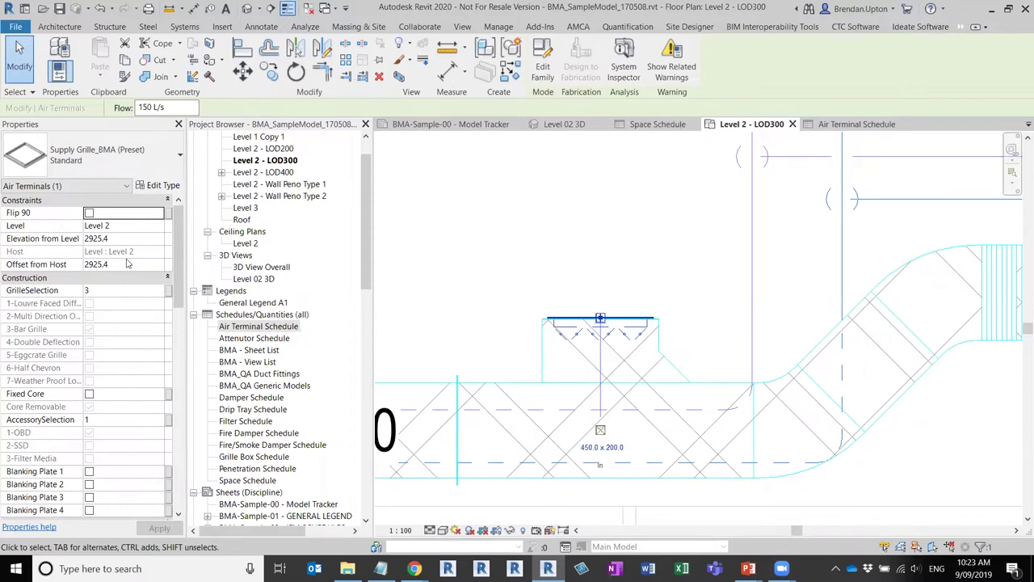
drag(181, 229, 179, 292)
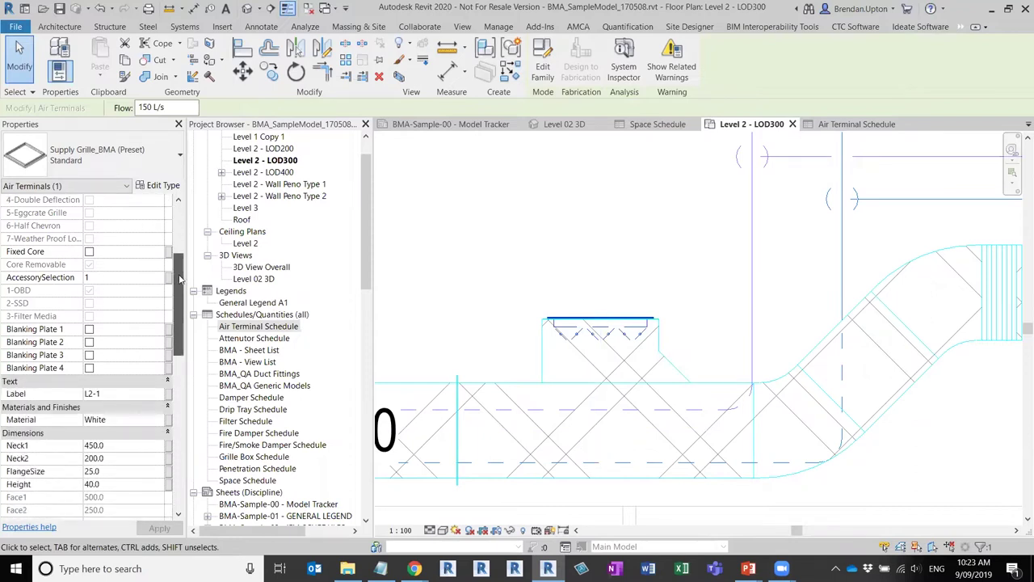
click(93, 395)
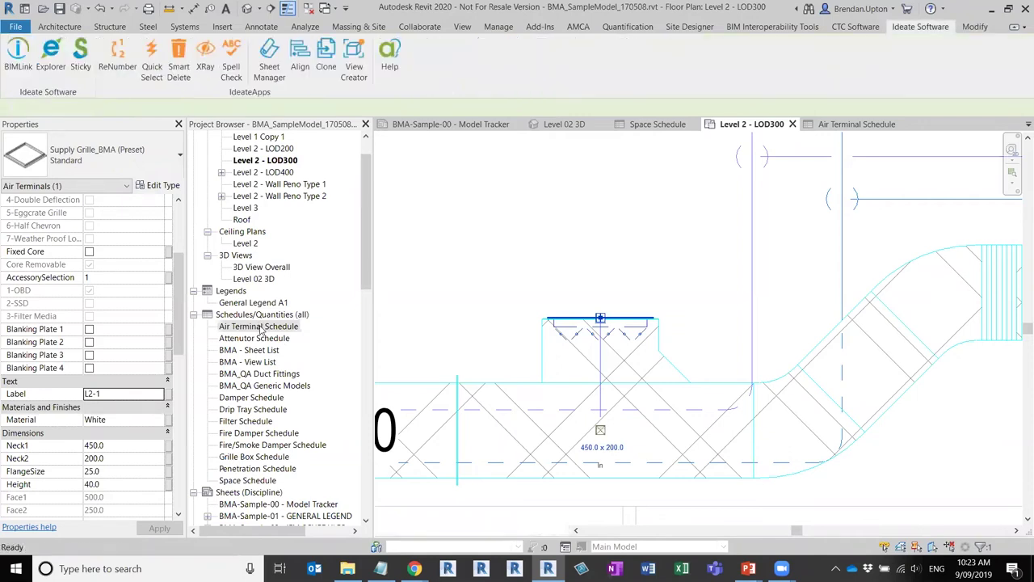
Reopen the Air Terminal Schedule and prefix labels 2-86 and 2-87 with L to make L2-86 and L2-87.
double_click(258, 327)
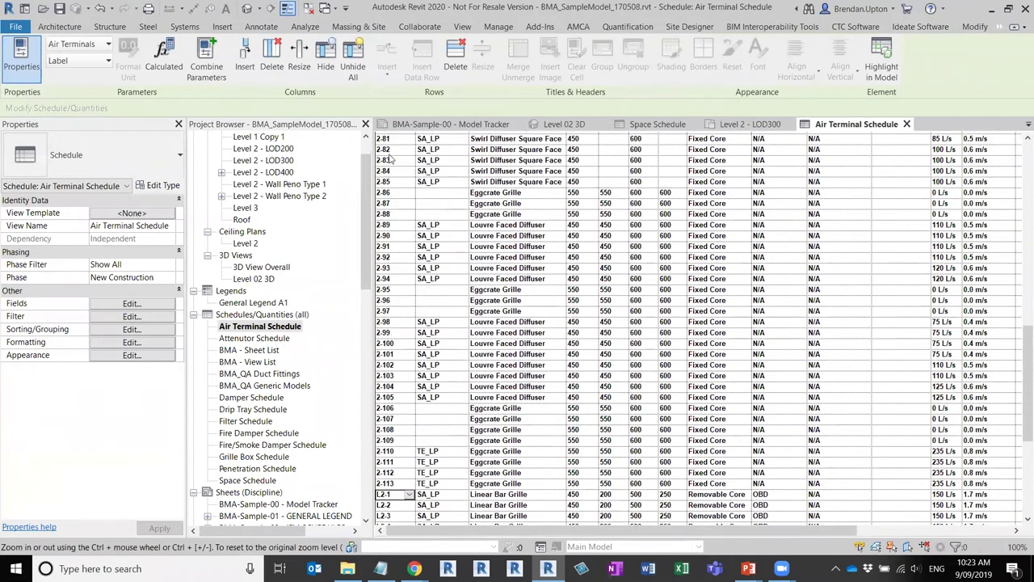
click(396, 183)
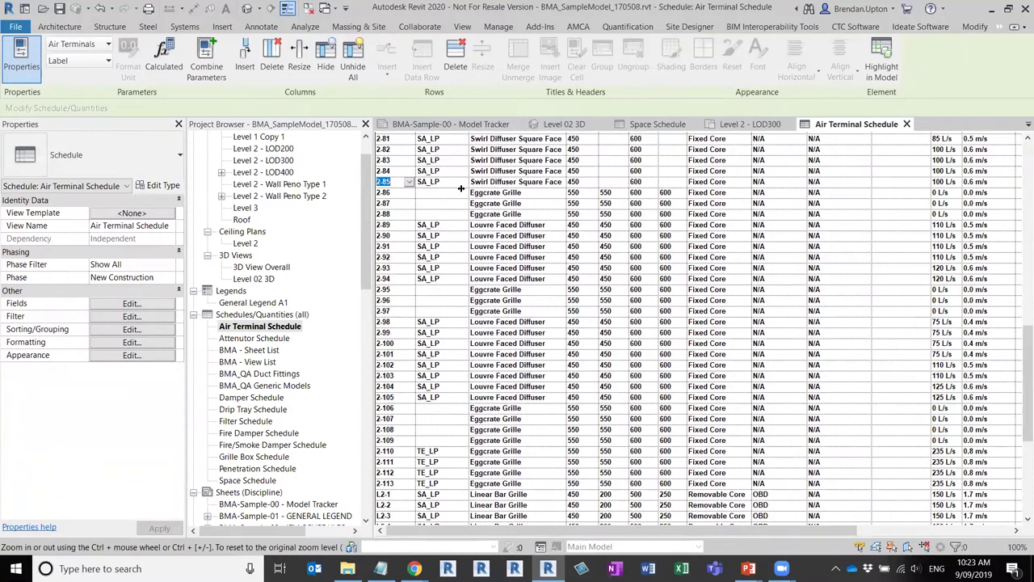
click(393, 193)
text(L)
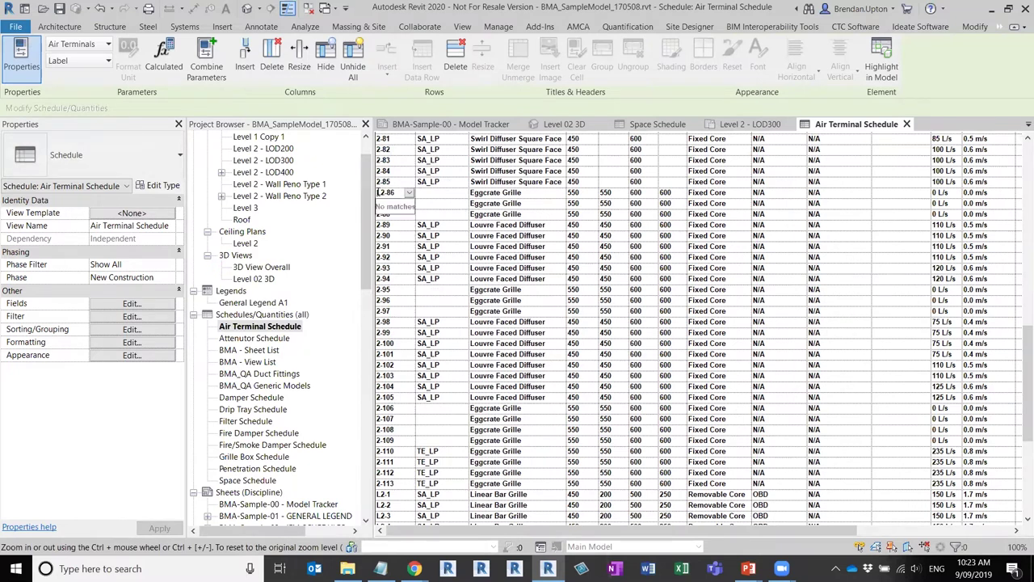
click(391, 227)
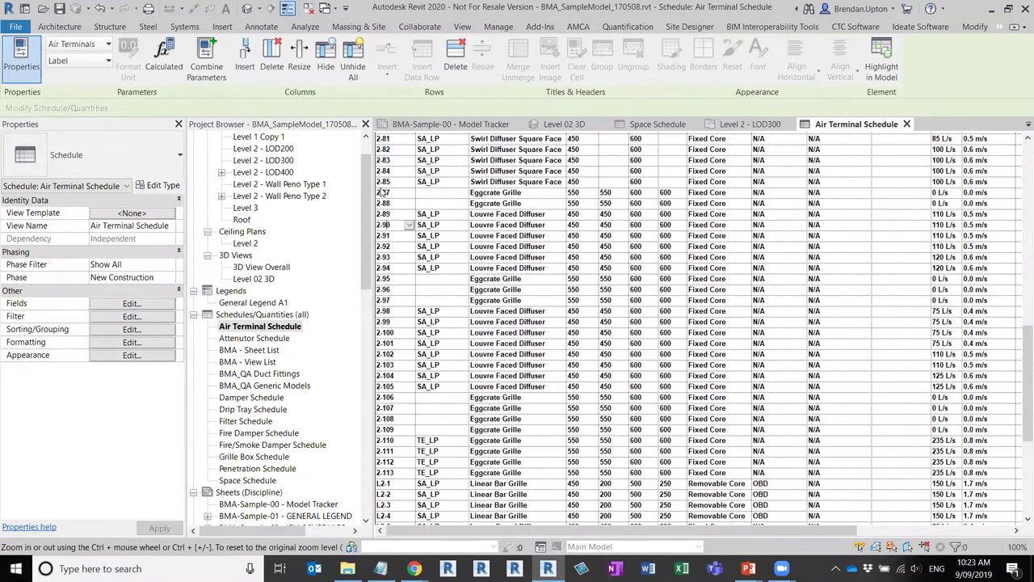
click(383, 193)
text(L)
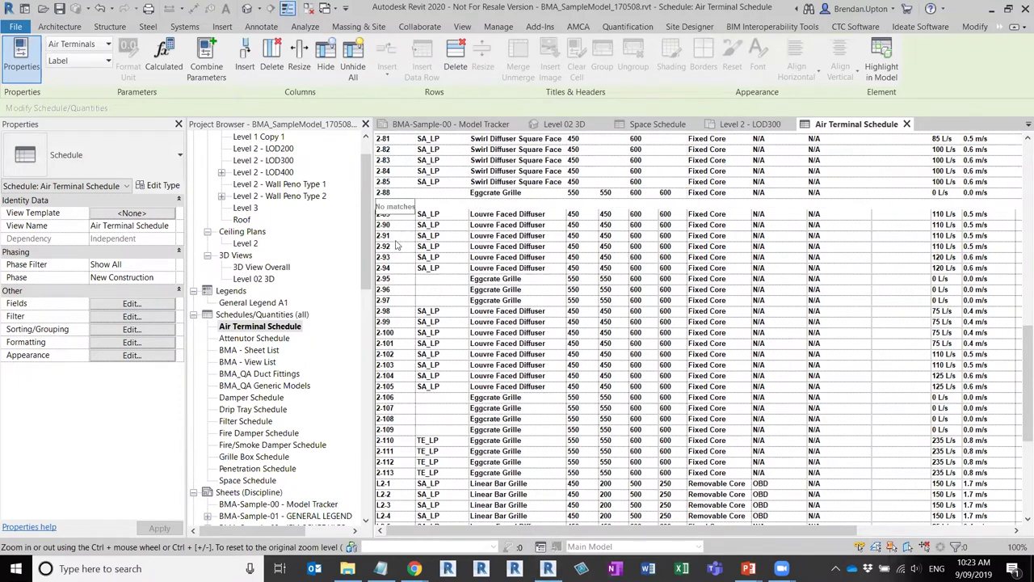
click(383, 224)
scroll(413, 220, up, 7)
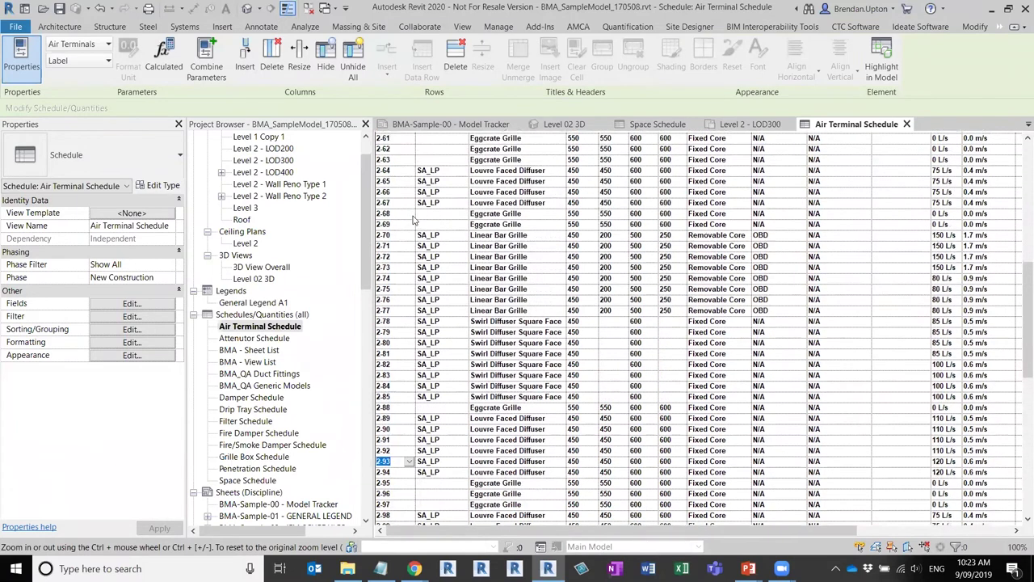
scroll(413, 219, down, 4)
click(387, 177)
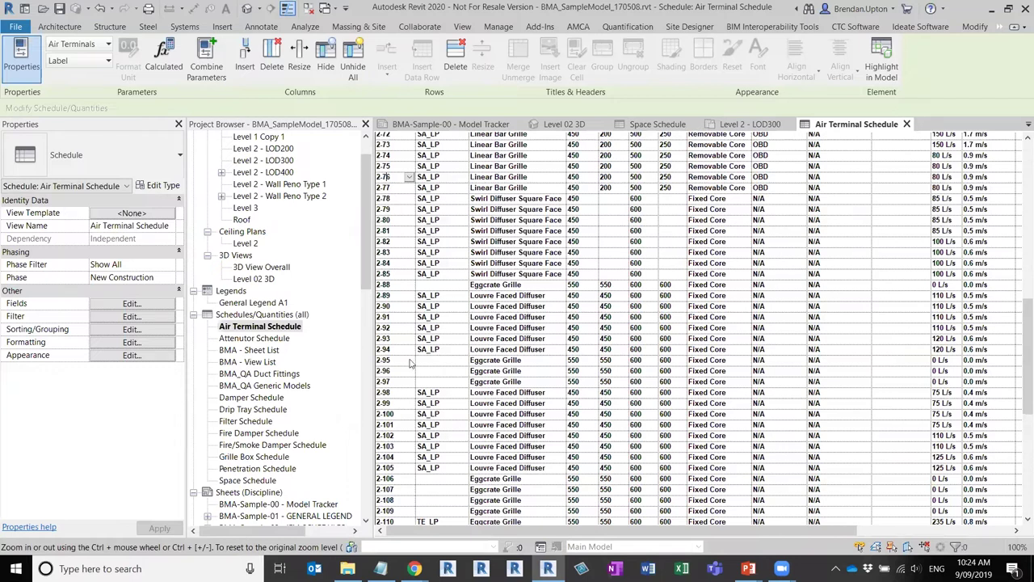
scroll(1019, 162, up, 10)
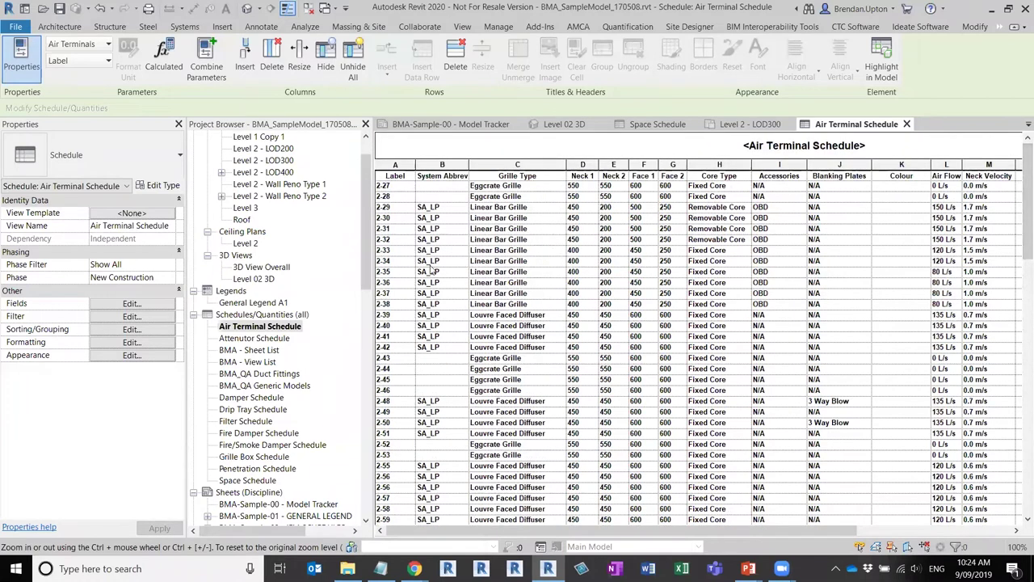
Examine the Mark column of the Air Terminal Schedule for repeated and out-of-order numbers.
drag(626, 534, 786, 530)
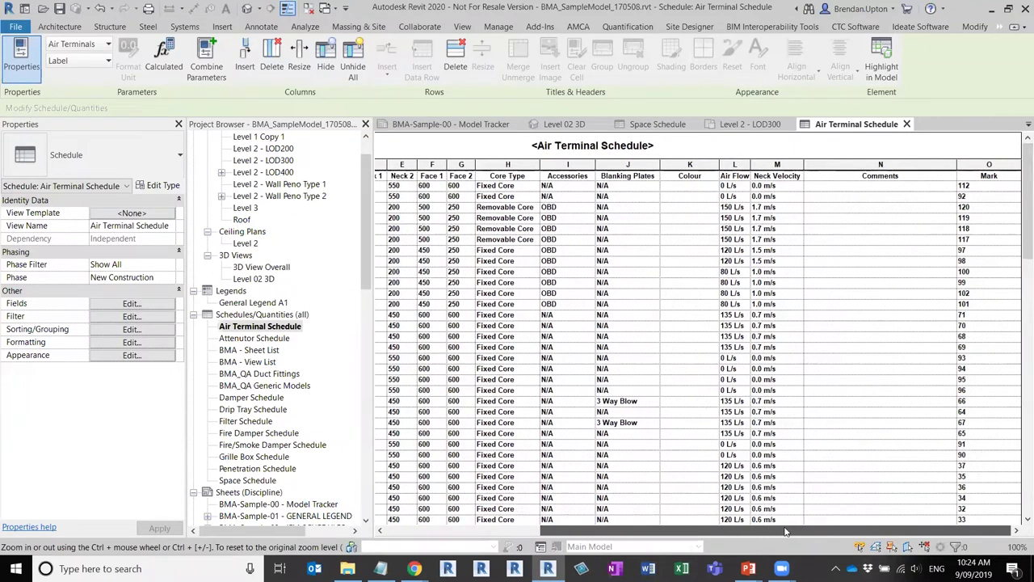
scroll(762, 382, down, 5)
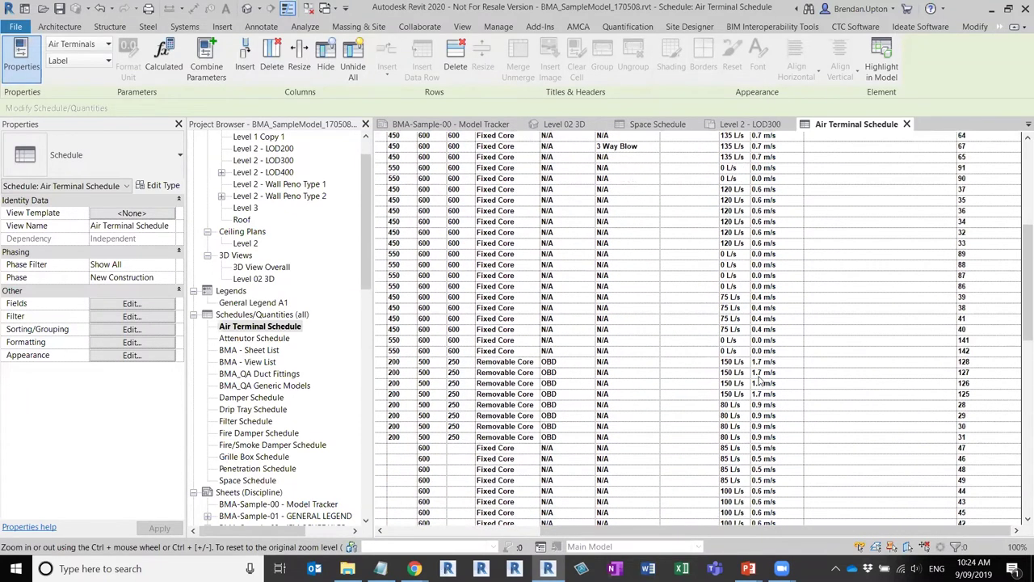
scroll(760, 382, down, 5)
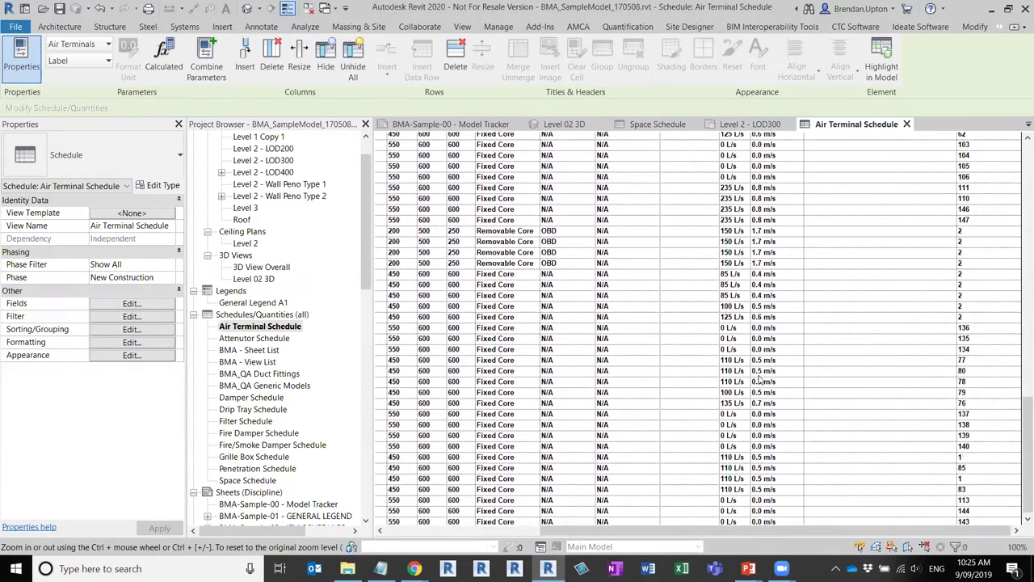
scroll(760, 380, up, 2)
scroll(760, 380, down, 1)
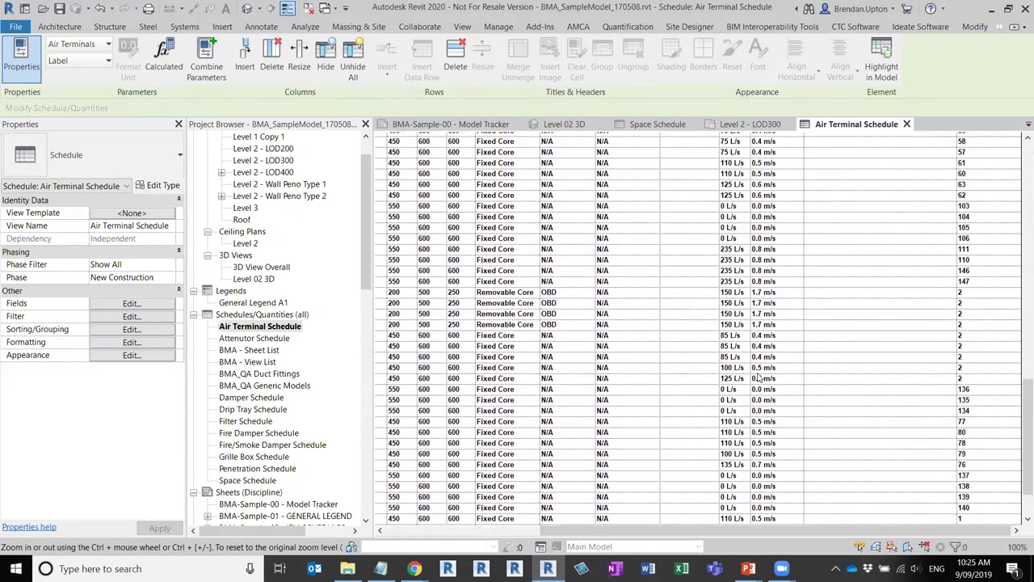
click(970, 359)
drag(1025, 420, 1026, 188)
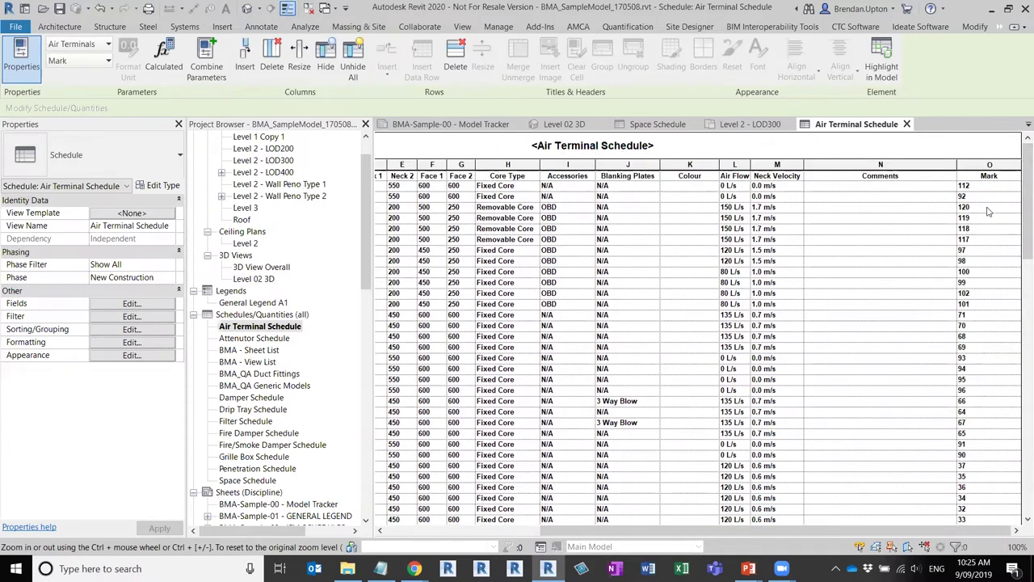
click(994, 178)
drag(1019, 174, 1020, 388)
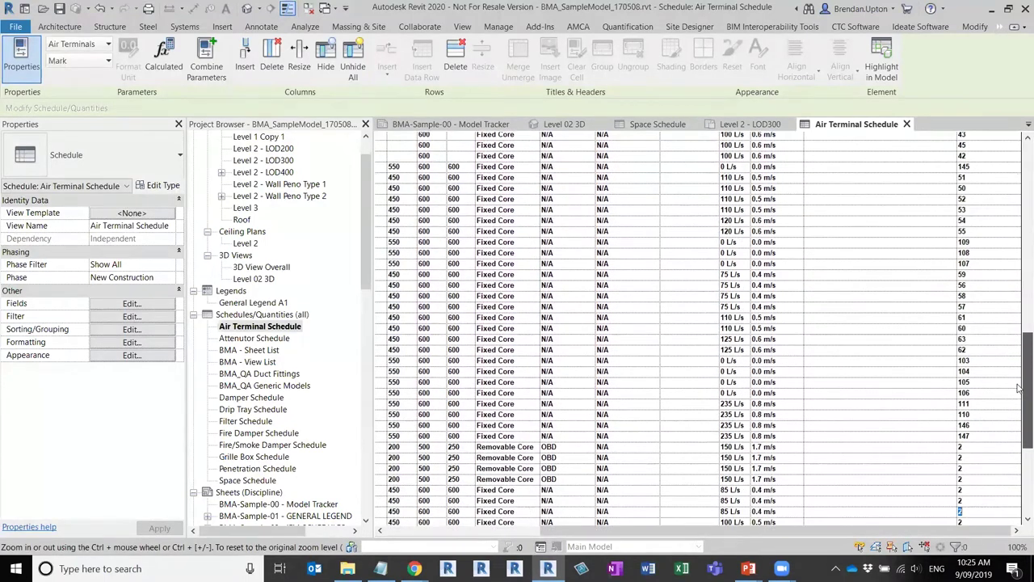
scroll(971, 347, down, 3)
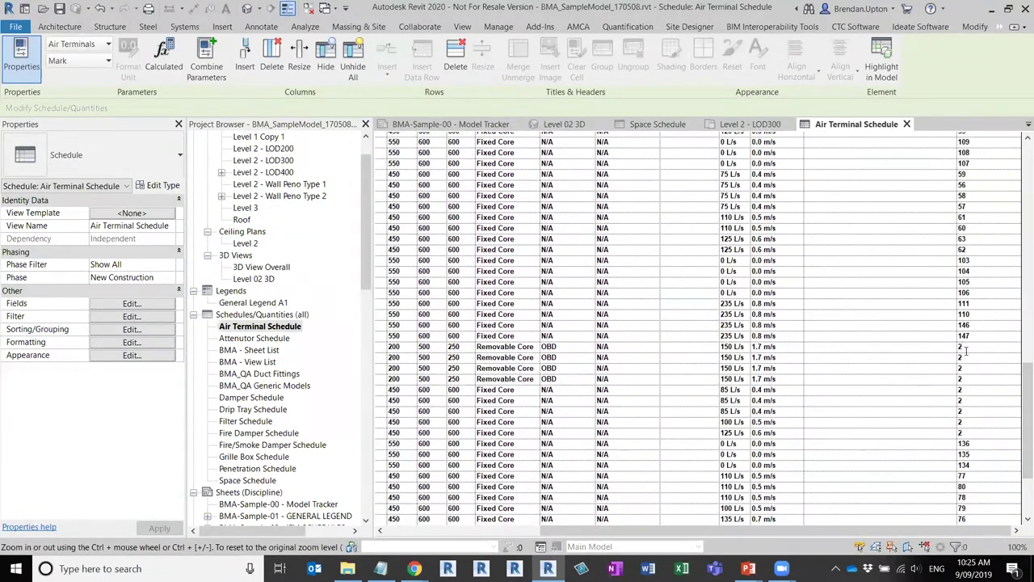
Change the Mark of the air terminal numbered 136 to 2 and dismiss the duplicate warning.
click(975, 443)
drag(975, 443, 925, 446)
text(2)
key(Return)
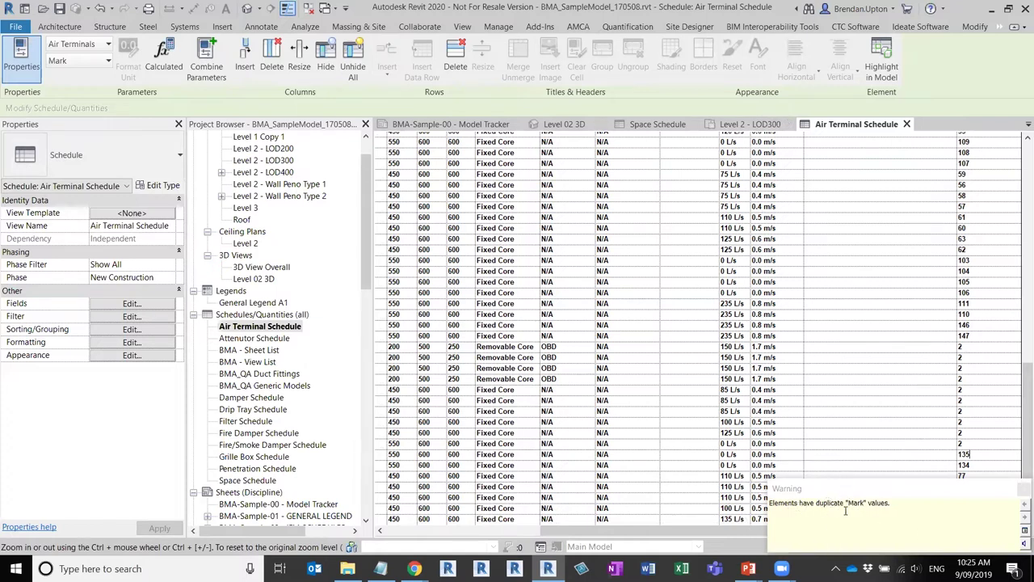
click(1022, 490)
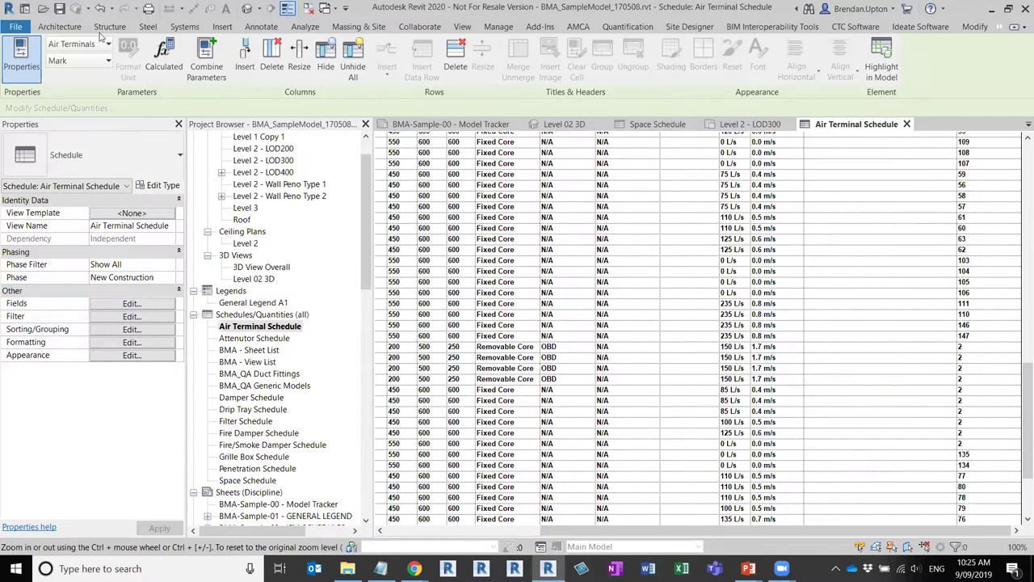
Show the Level 2 - LOD300 floor plan and select the return grille on the duct.
click(743, 125)
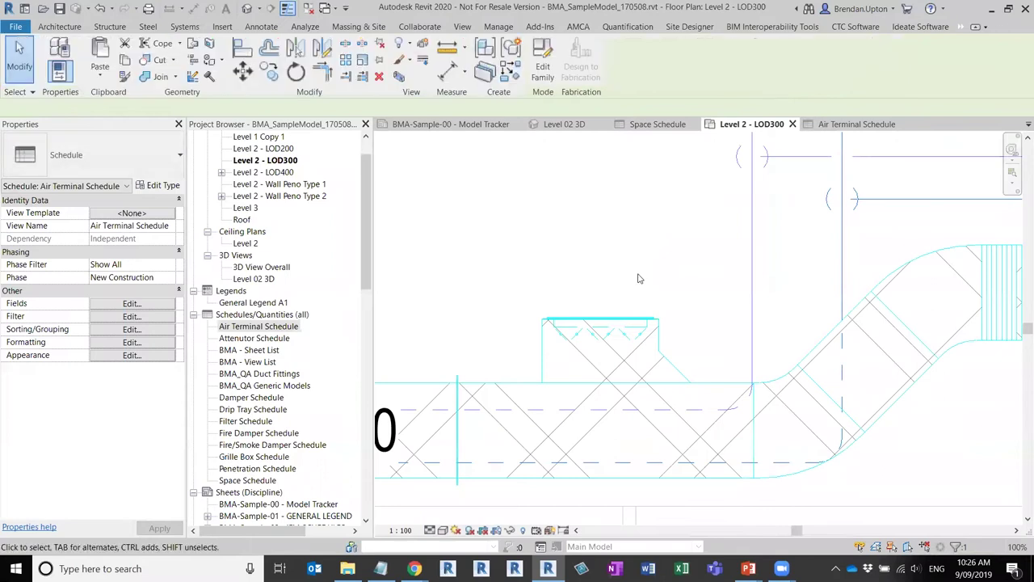
click(650, 323)
scroll(657, 324, down, 6)
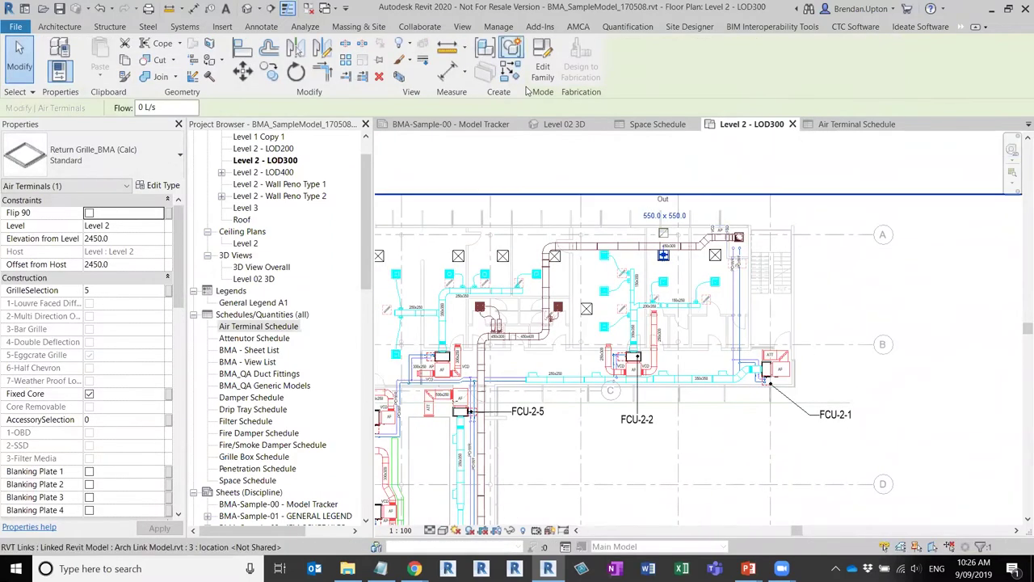
Export the Air Terminal Schedule link with Ideate BIMLink, overwriting Air Terminal Schedule.xlsx, and open the exported workbook.
click(922, 26)
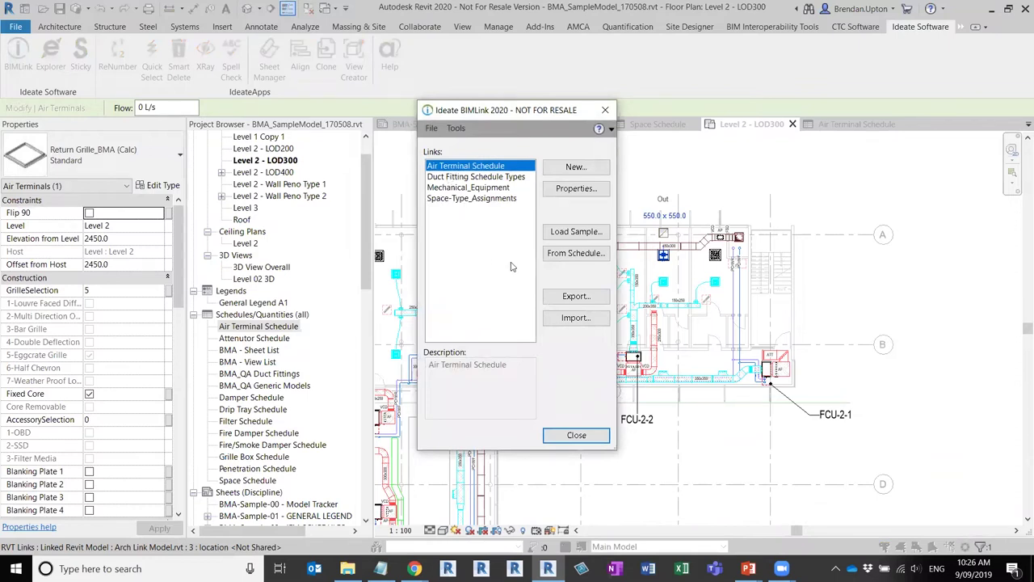
click(585, 294)
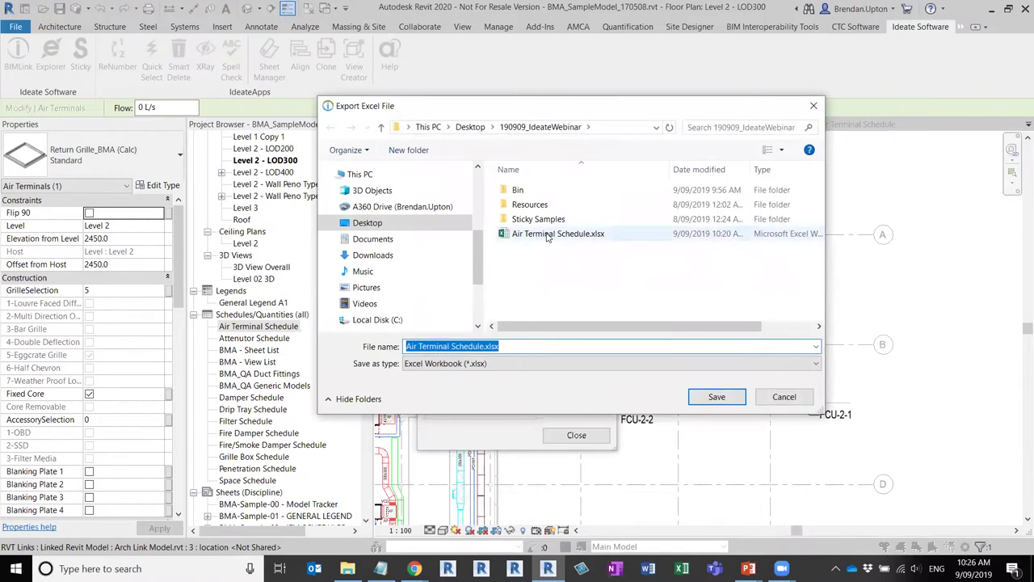
click(550, 236)
click(717, 399)
key(Return)
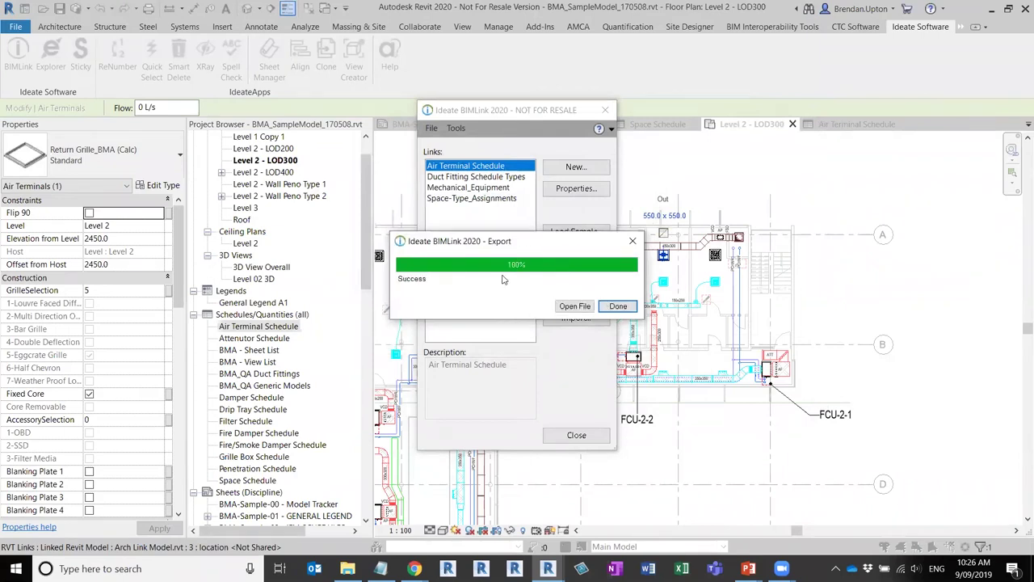
click(574, 306)
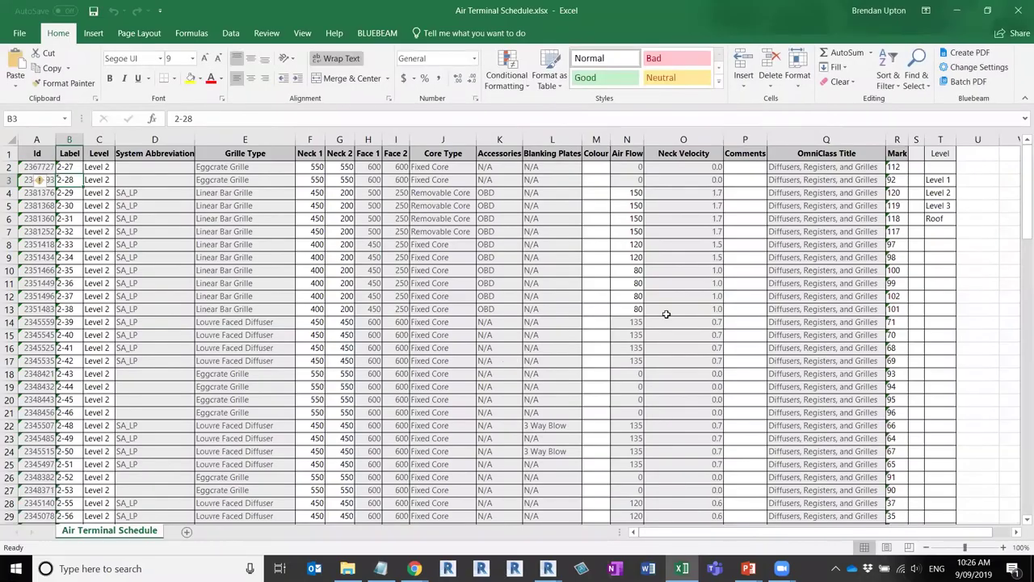
Examine the Mark column in the exported workbook for duplicate values, starting from cell R86.
scroll(669, 315, down, 8)
scroll(342, 268, up, 8)
scroll(897, 369, down, 20)
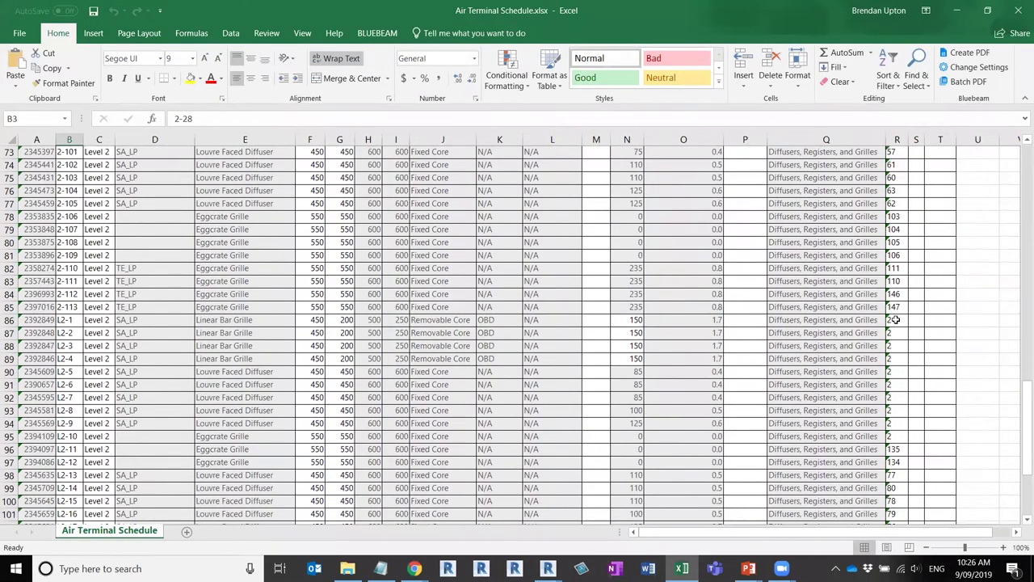
click(896, 321)
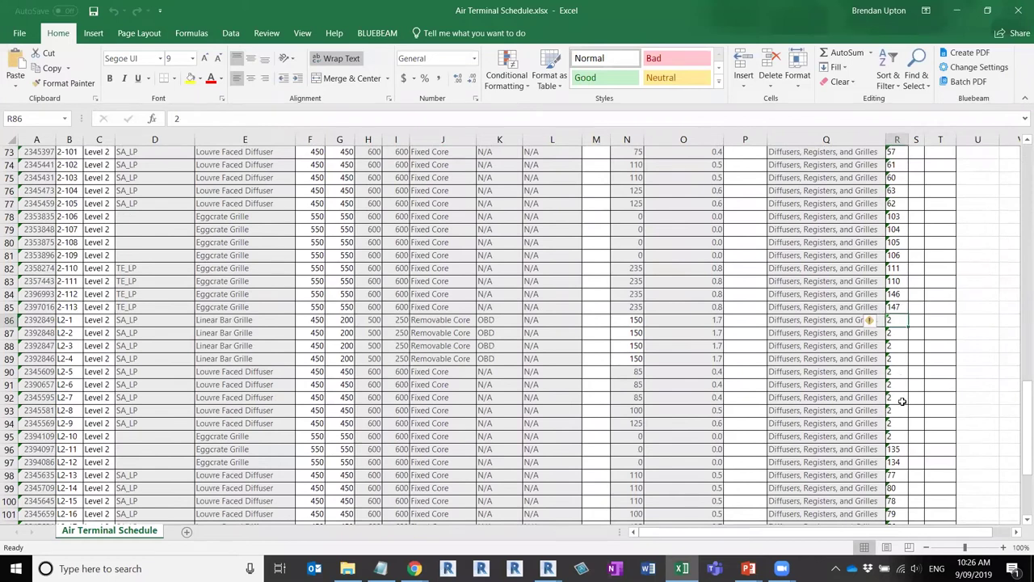
scroll(898, 441, down, 9)
scroll(898, 442, up, 8)
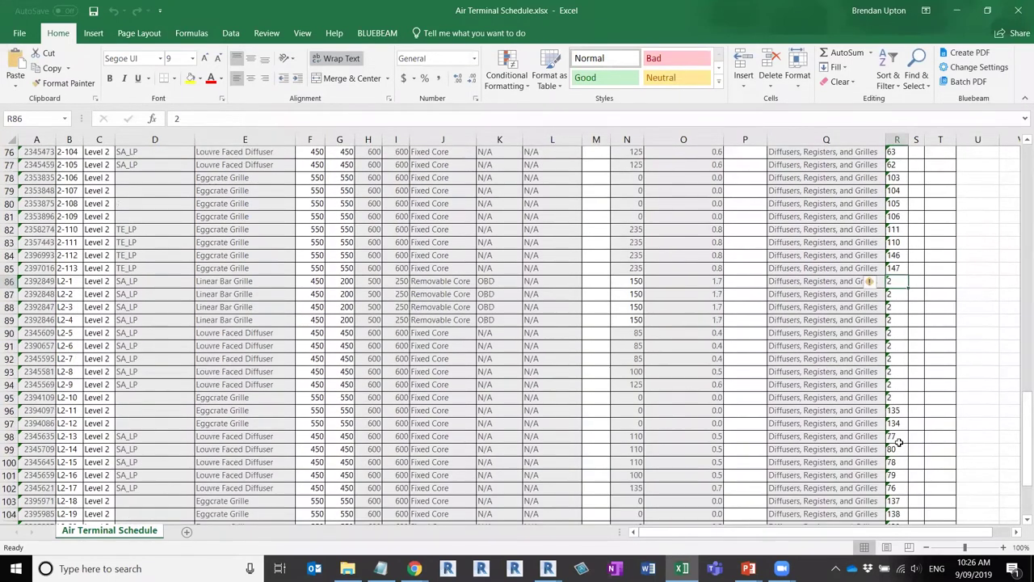
scroll(899, 441, up, 7)
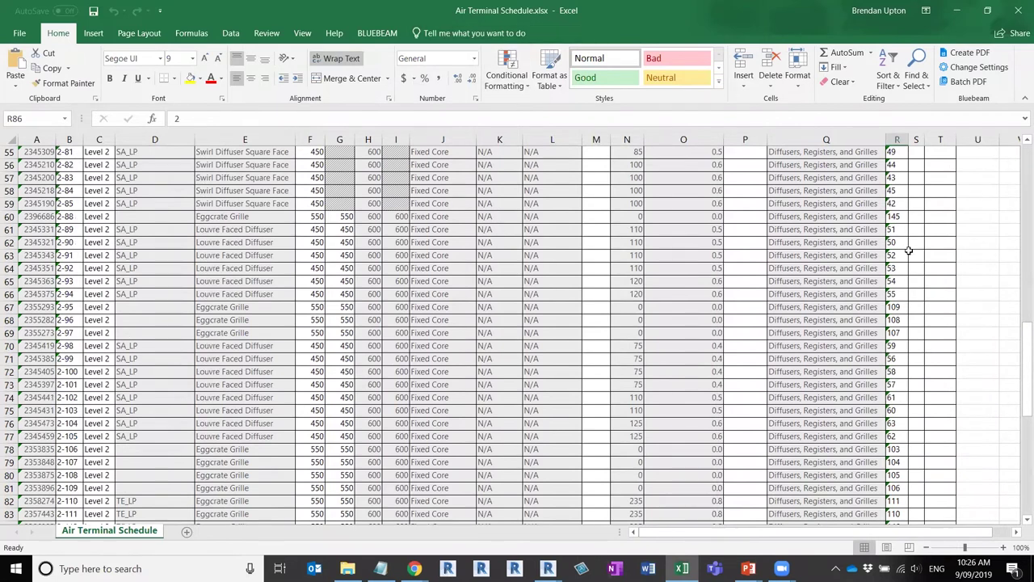
scroll(298, 162, up, 4)
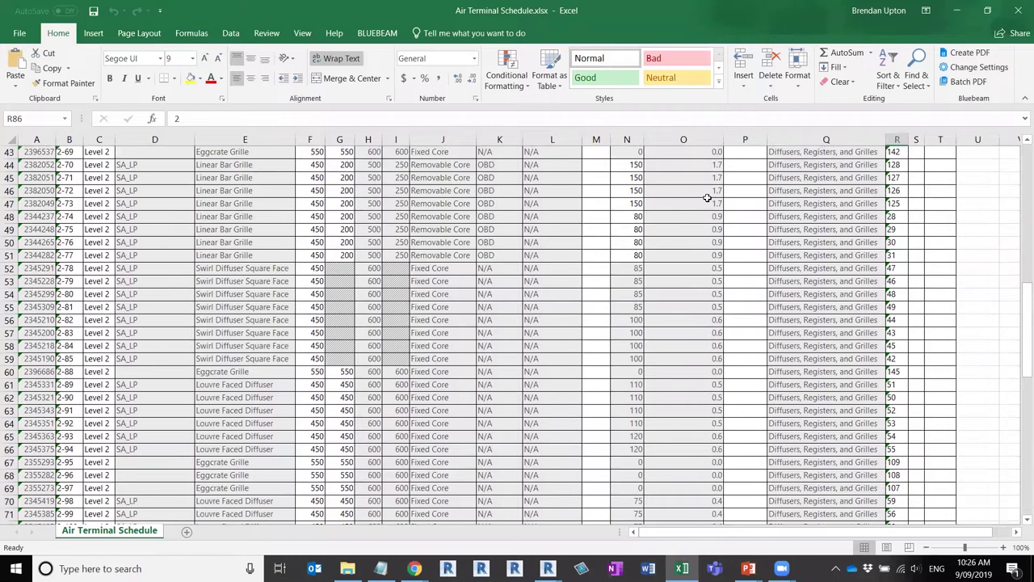
scroll(912, 231, down, 8)
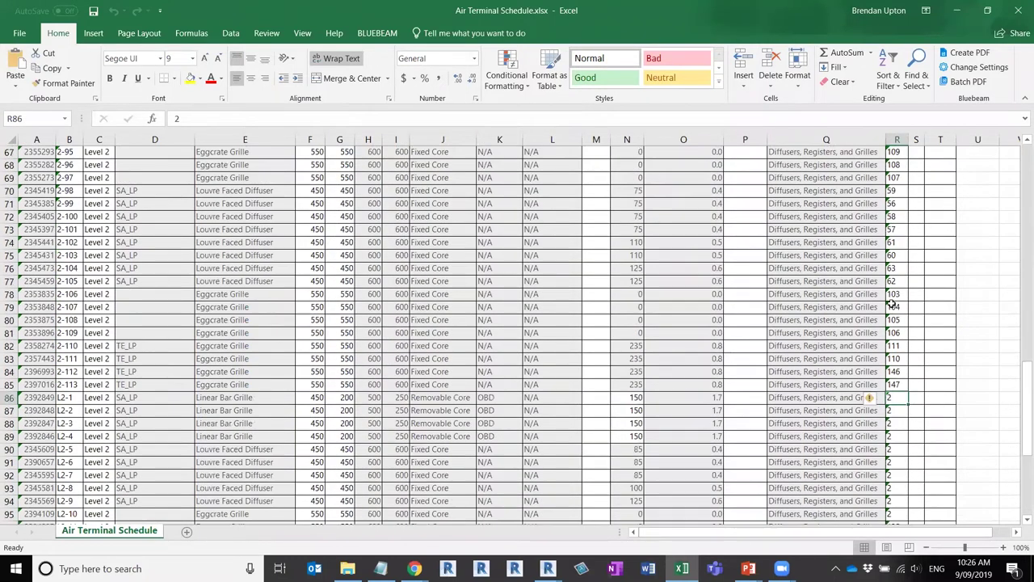
scroll(896, 400, down, 2)
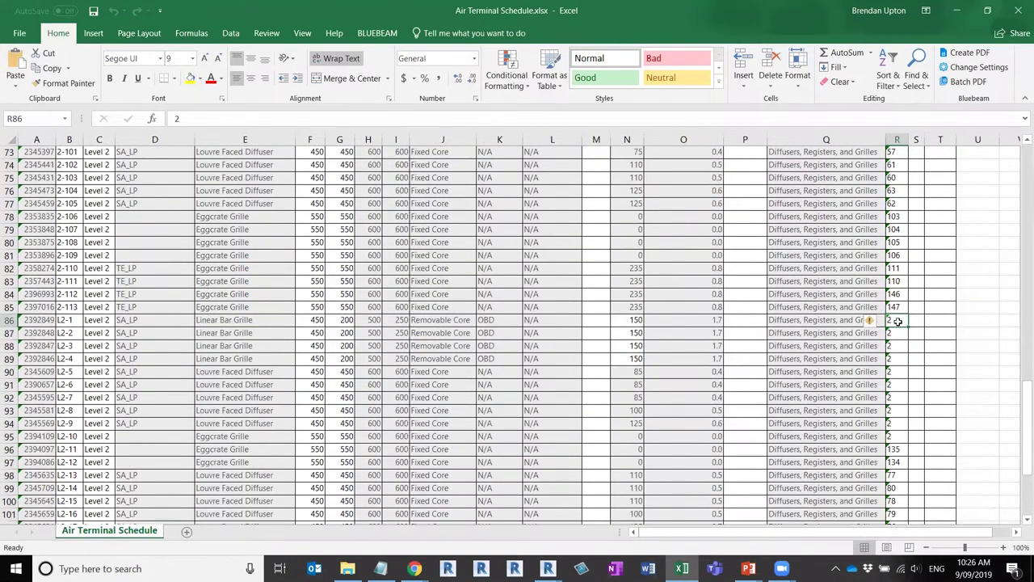
scroll(887, 419, down, 8)
Set the first Mark in cell R2 to 1 and fill an ascending number series down to R112.
scroll(887, 418, up, 20)
scroll(889, 404, up, 8)
drag(899, 167, 880, 167)
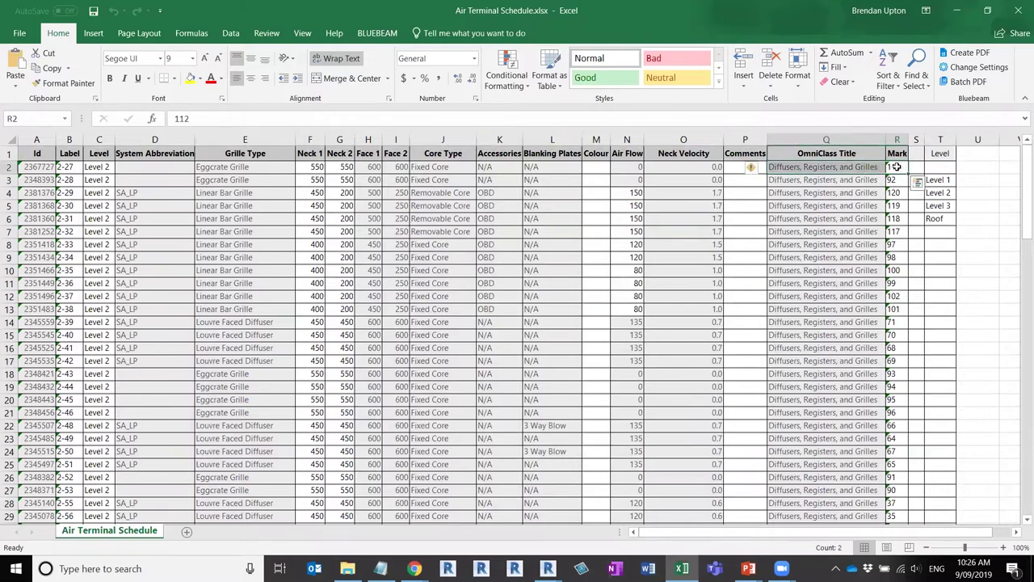
click(897, 166)
text(1)
key(Return)
click(899, 167)
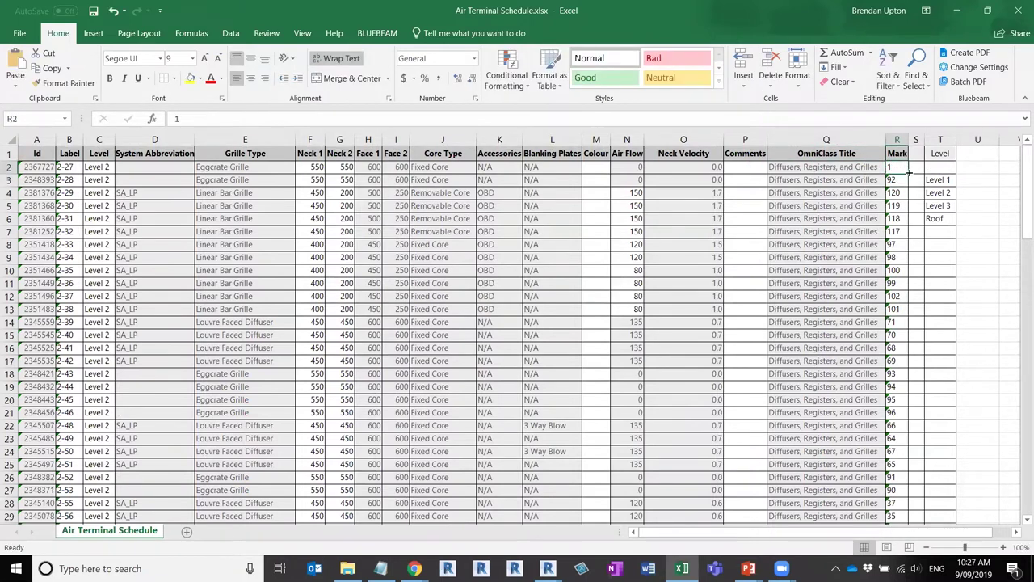
mouse_move(907, 173)
mouse_down()
mouse_move(915, 430)
mouse_move(909, 517)
mouse_move(890, 529)
mouse_move(891, 489)
mouse_move(891, 563)
mouse_move(892, 449)
mouse_up()
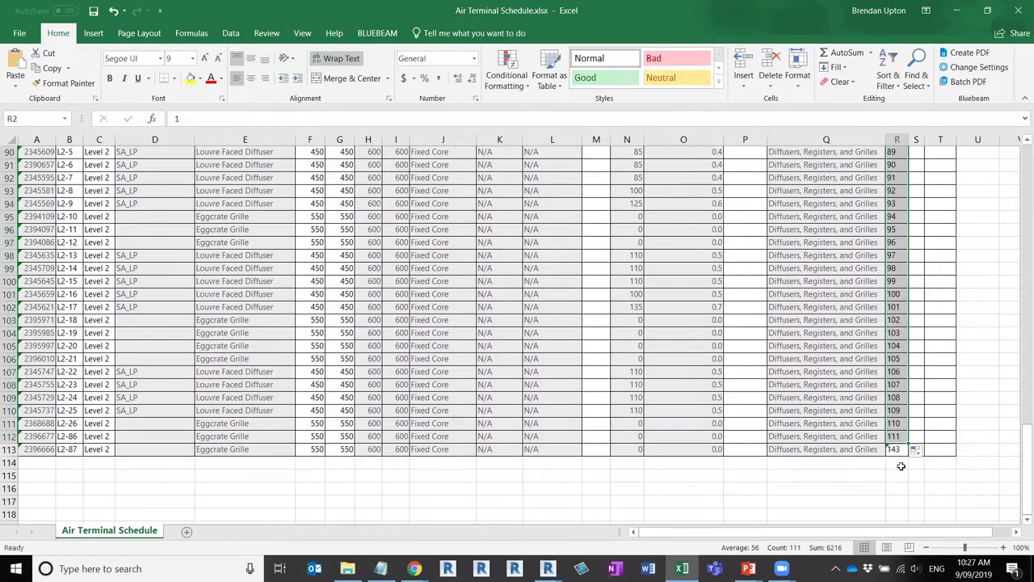
Extend the Mark series to the last schedule row, R113, and save and close the workbook.
click(891, 471)
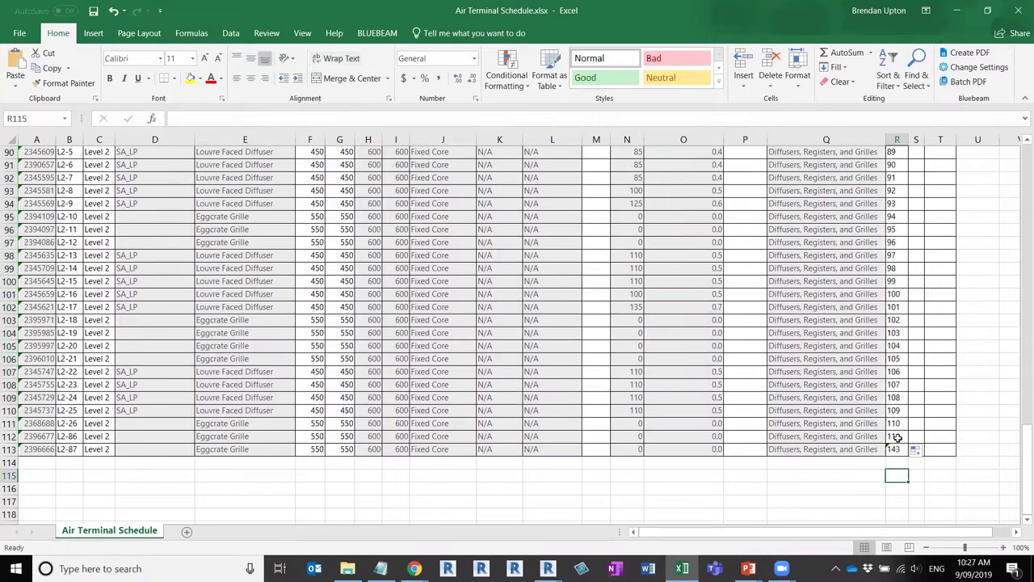
click(897, 437)
drag(909, 443, 904, 457)
click(893, 462)
scroll(891, 284, up, 20)
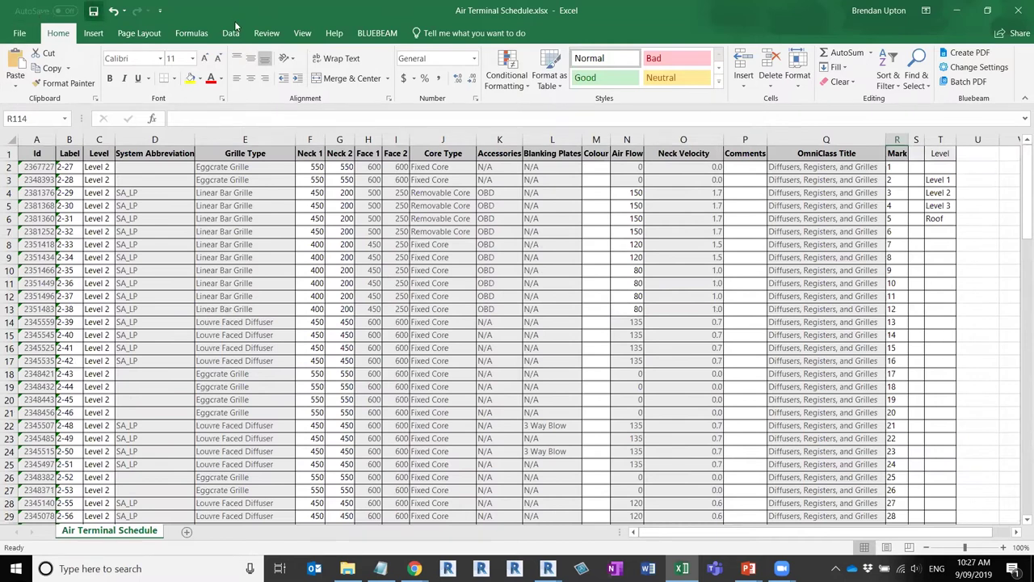
click(1019, 10)
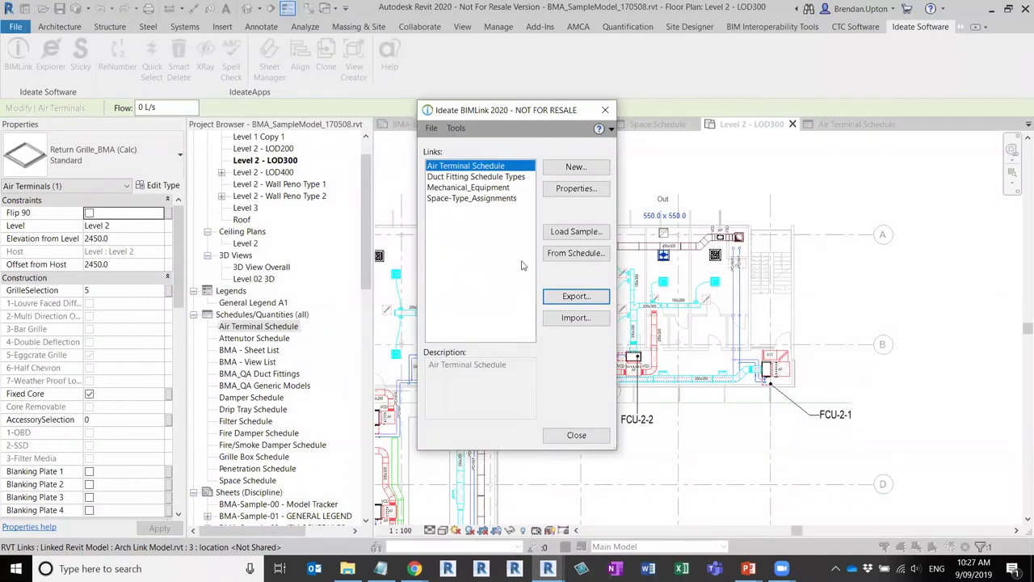
Load Air Terminal Schedule.xlsx for import into the Air Terminal Schedule link and review the listed Mark changes.
click(570, 320)
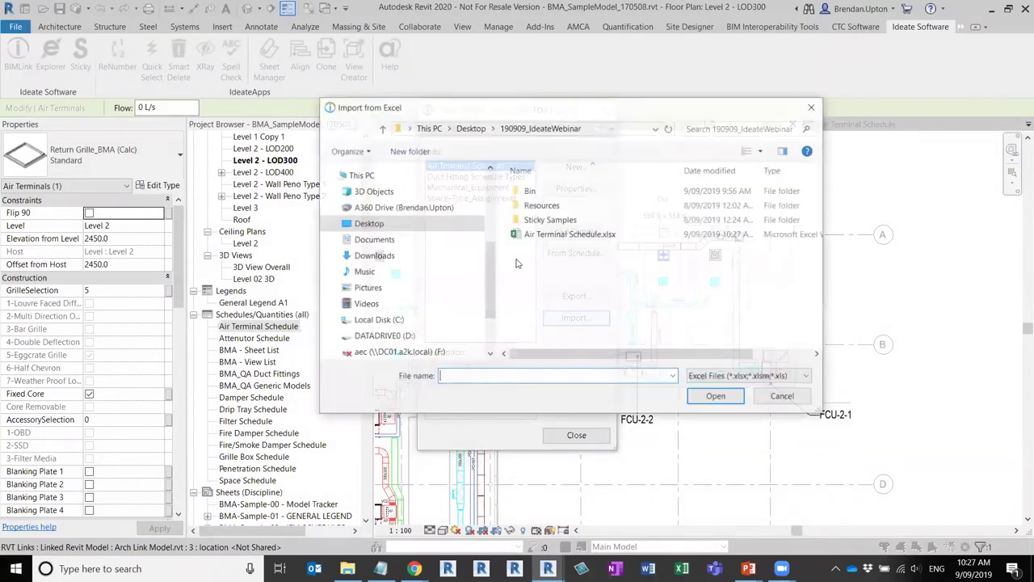
click(557, 234)
click(716, 397)
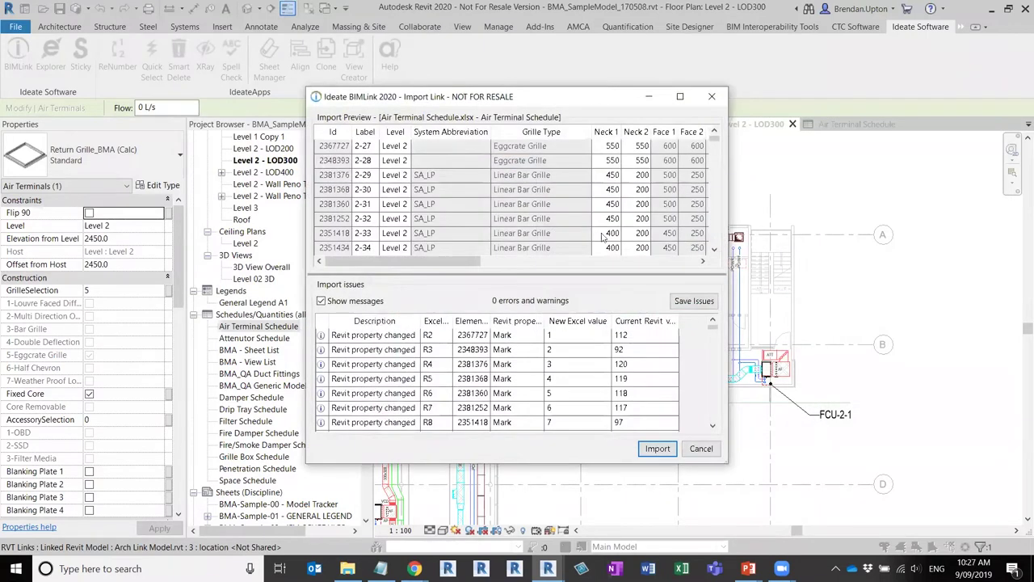
drag(648, 398, 731, 466)
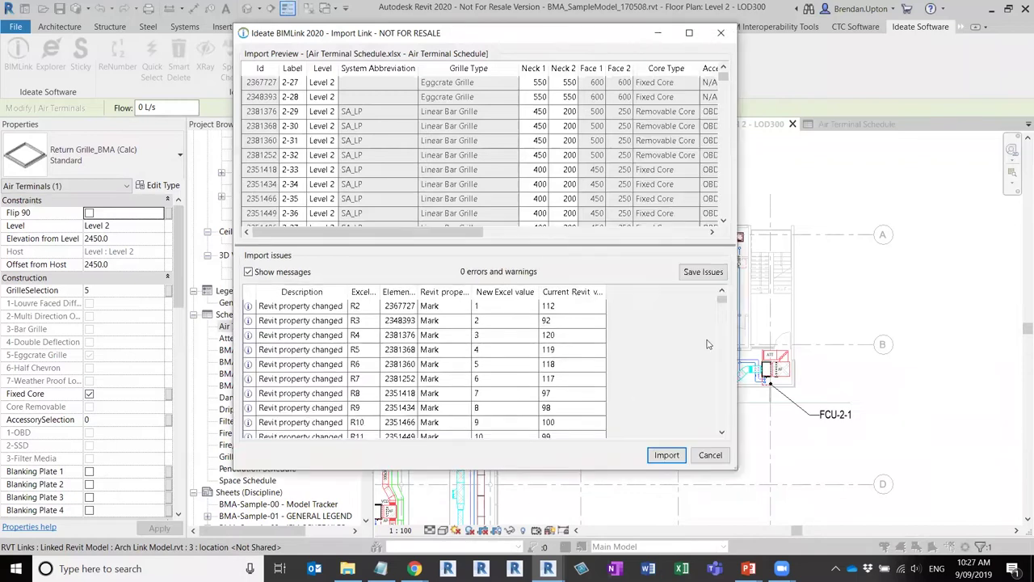
drag(721, 307, 721, 371)
scroll(362, 353, down, 6)
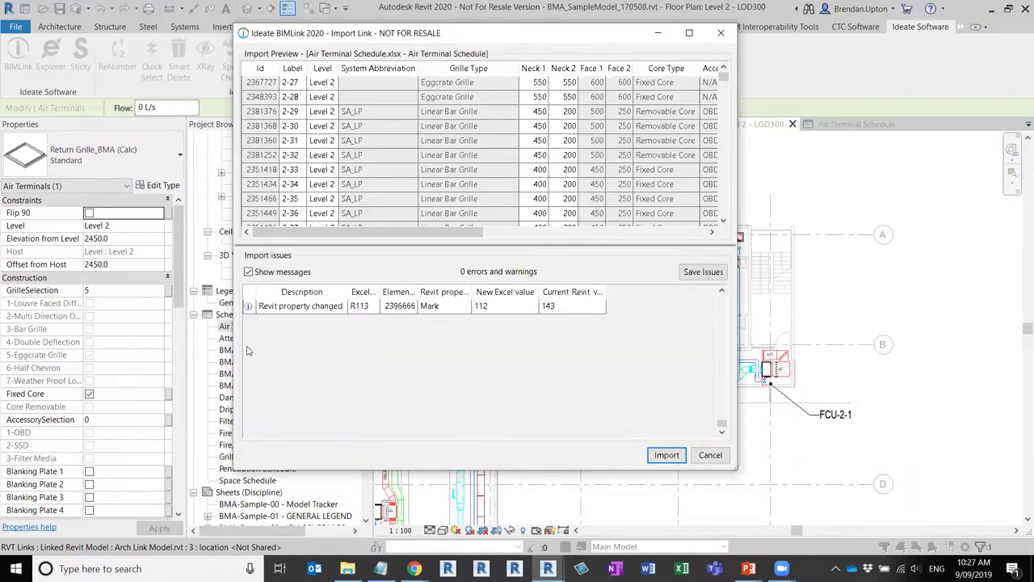
scroll(548, 341, up, 20)
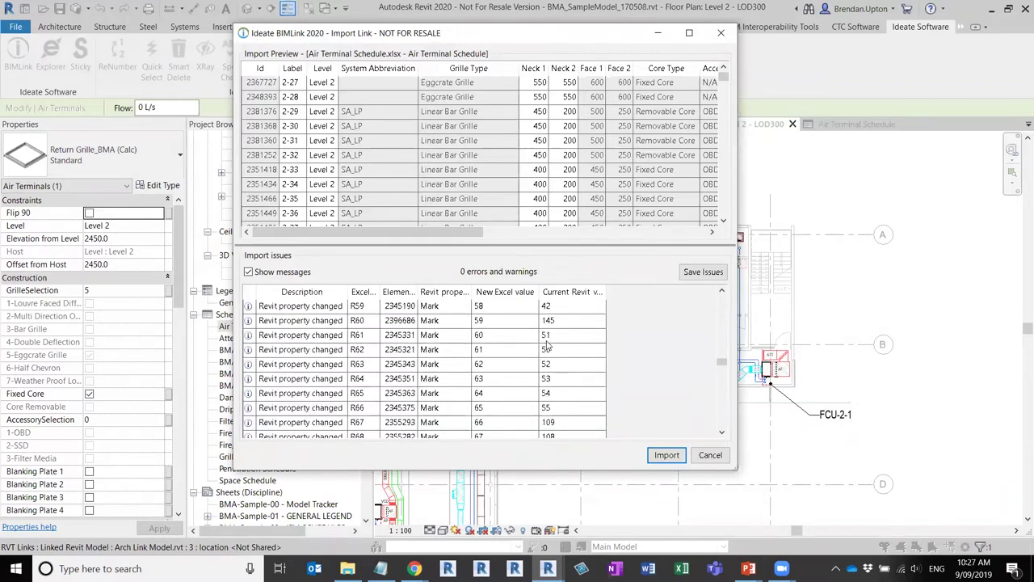
Import the new Mark values into the model and close Ideate BIMLink to return to the floor plan.
click(667, 454)
click(572, 434)
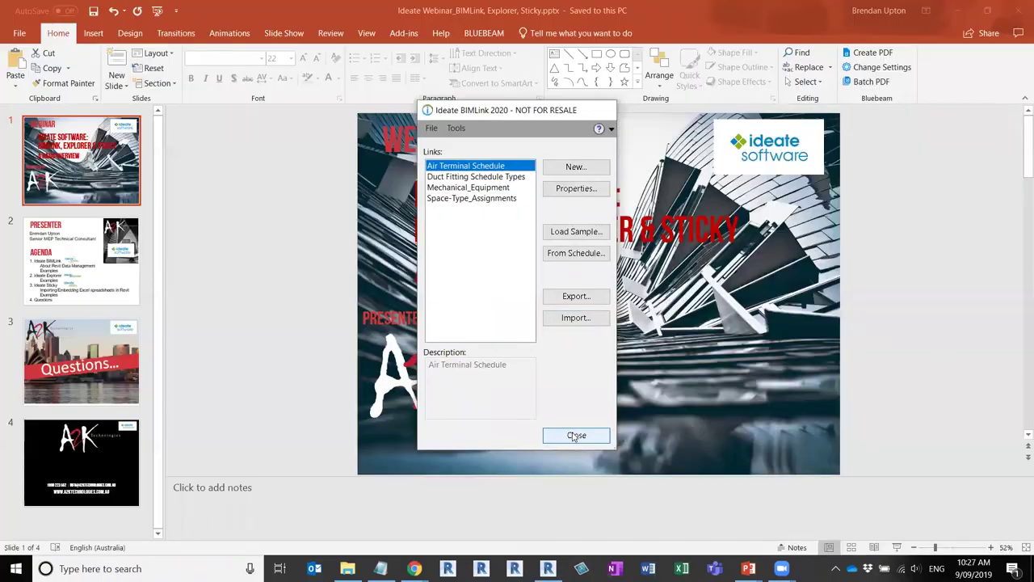
middle_drag(600, 305, 664, 296)
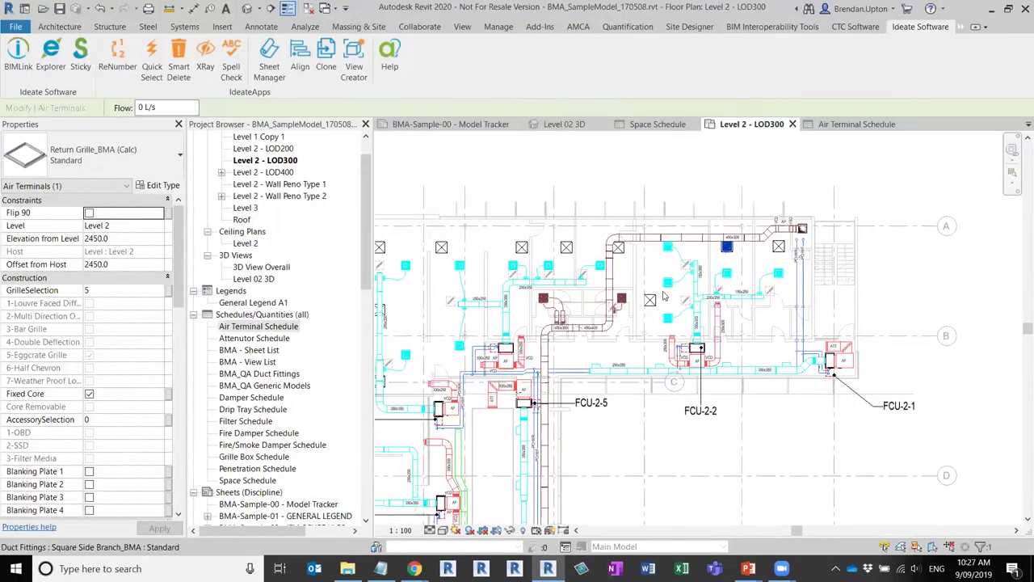
Review the list of model warnings and close it.
click(463, 26)
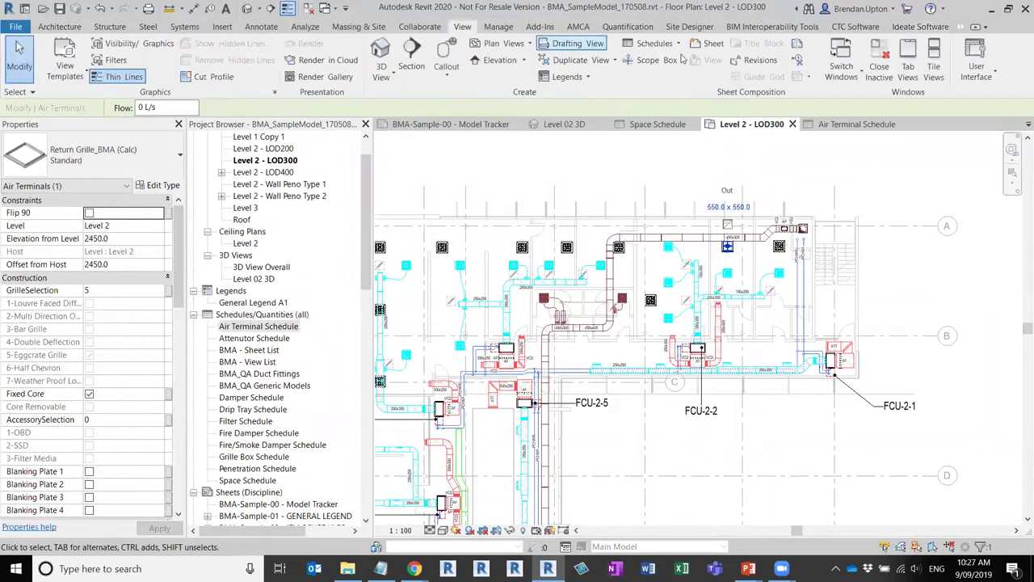
click(498, 26)
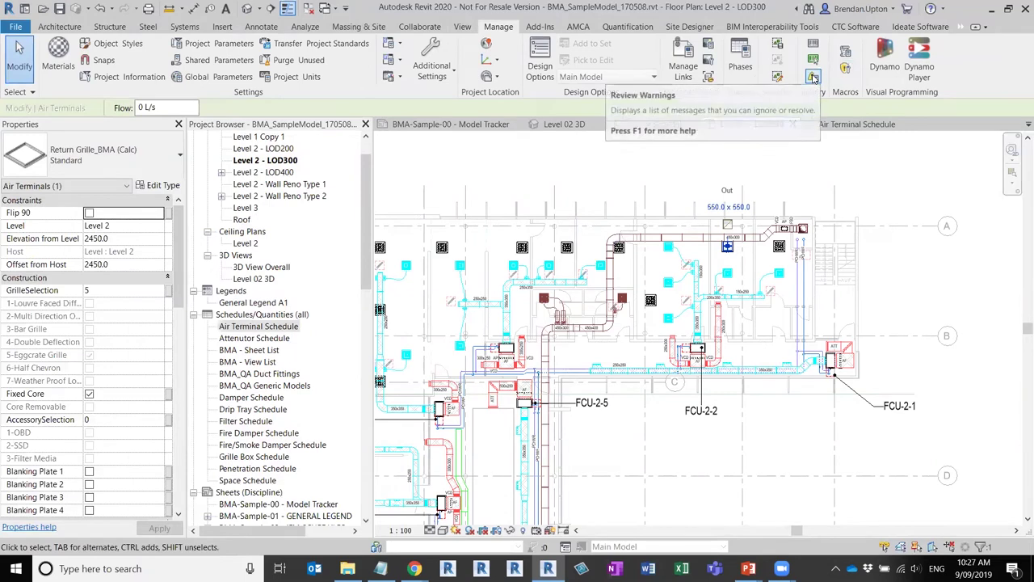
click(813, 77)
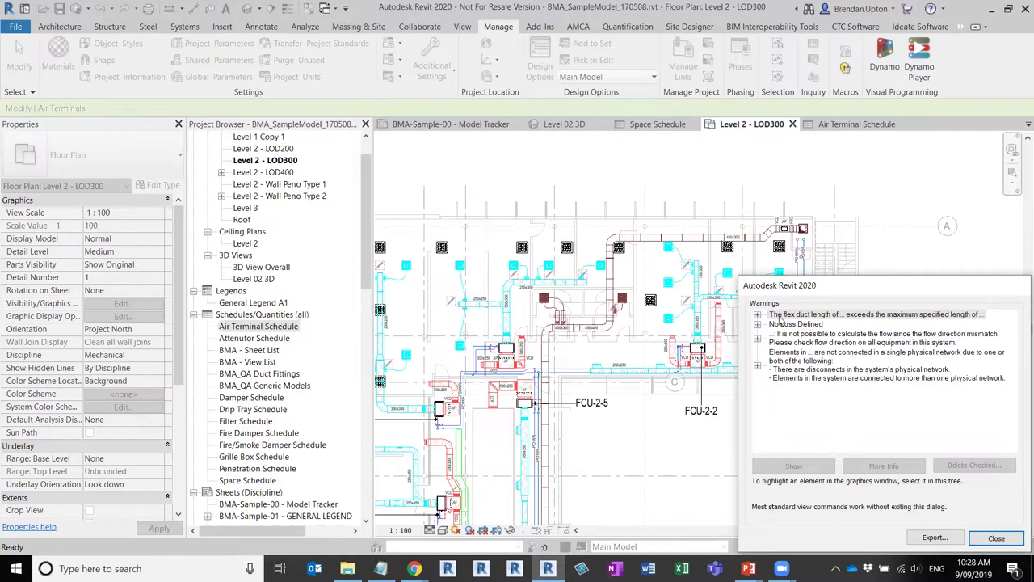
click(997, 537)
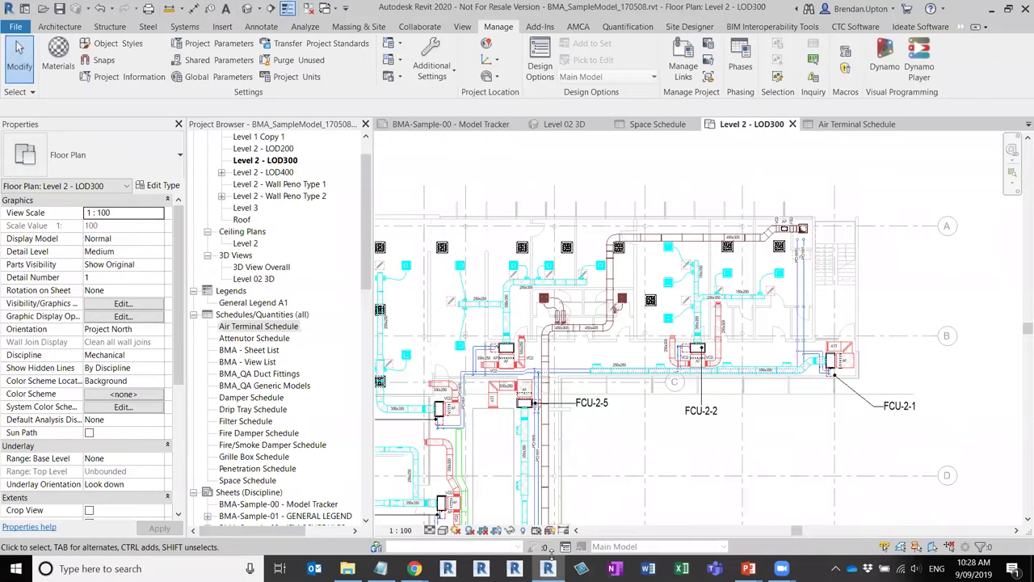
Reopen Ideate BIMLink and delete the existing Mechanical_Equipment link.
scroll(565, 274, down, 1)
middle_drag(614, 267, 702, 153)
scroll(704, 213, down, 1)
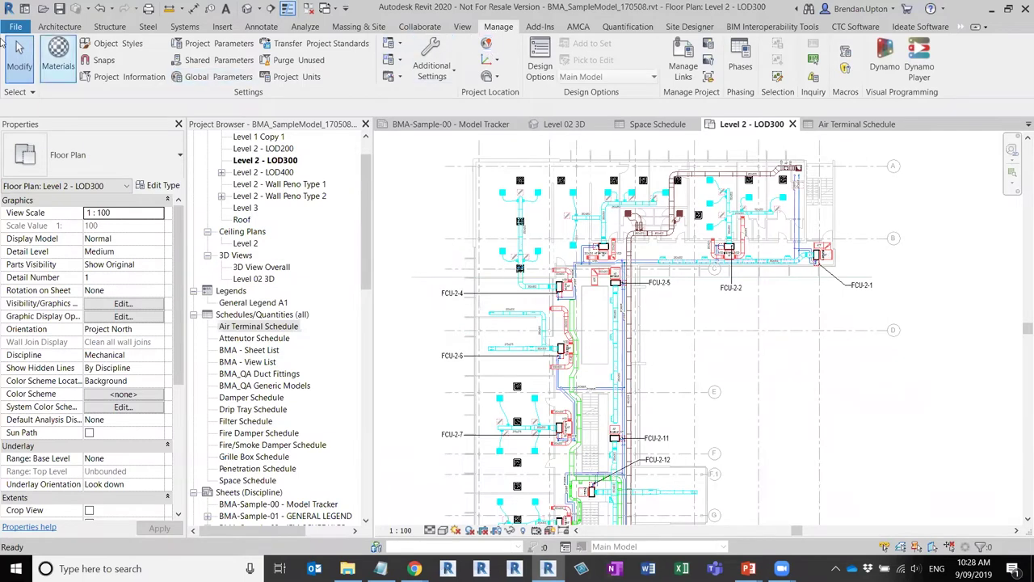
click(920, 26)
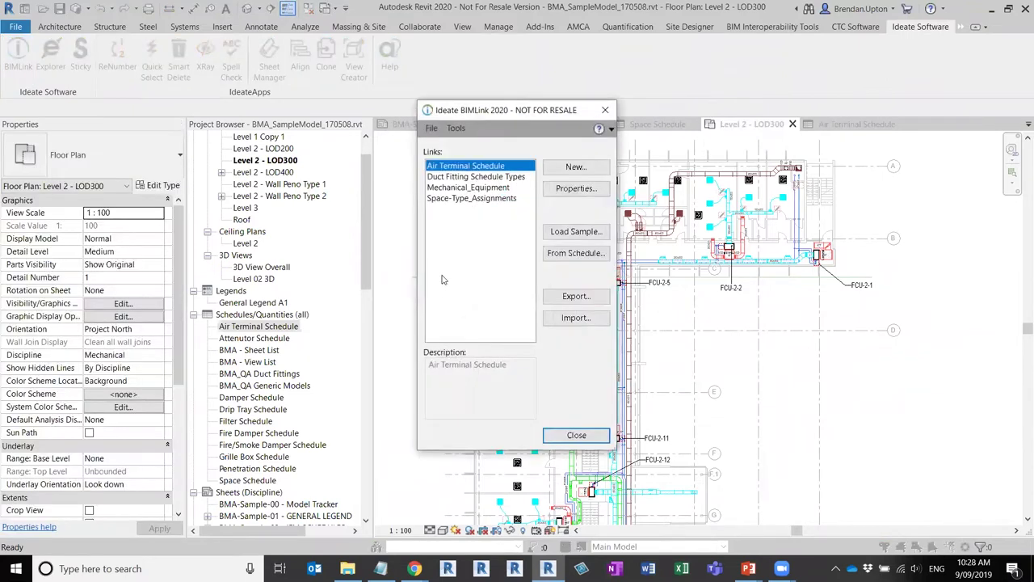
click(495, 188)
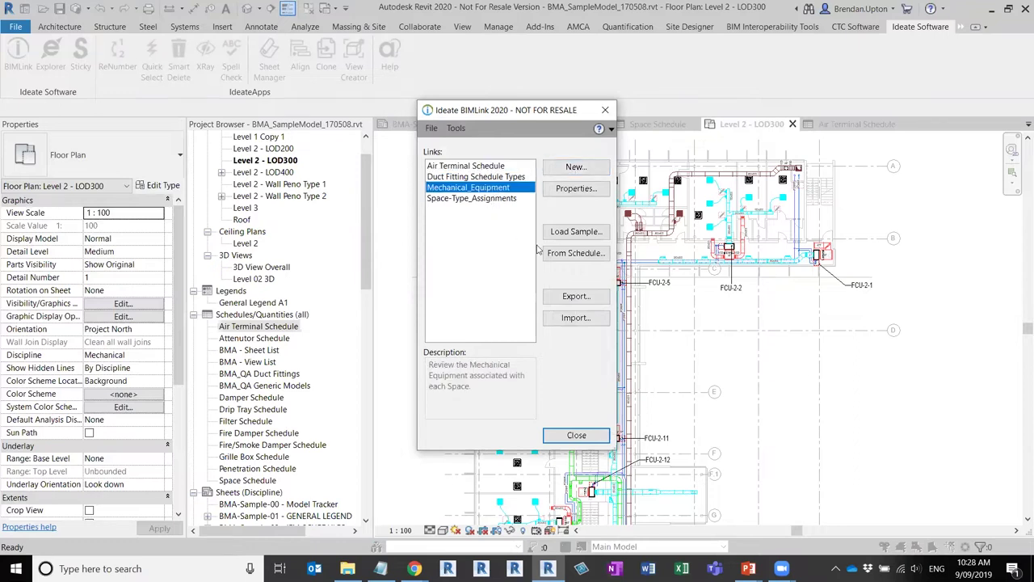
right_click(508, 189)
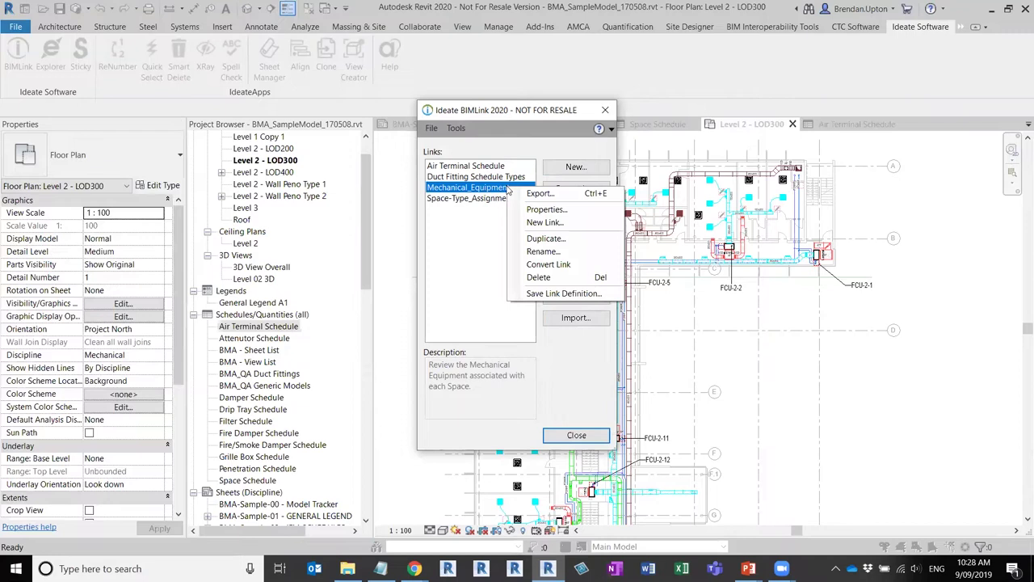
click(539, 277)
click(531, 293)
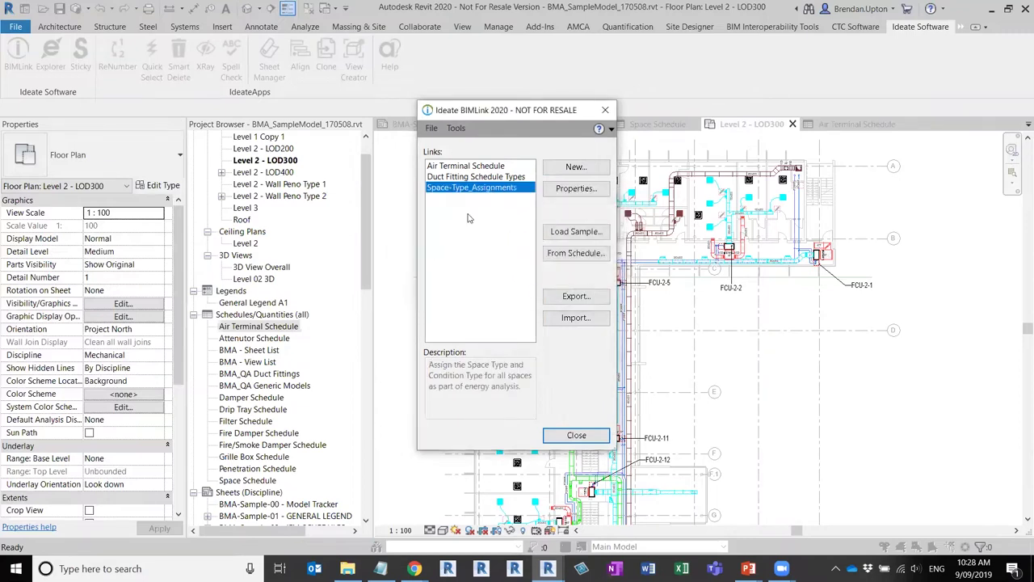
Create a new Mechanical Equipment instance link based on the Mechanical_Equipment sample link.
click(577, 168)
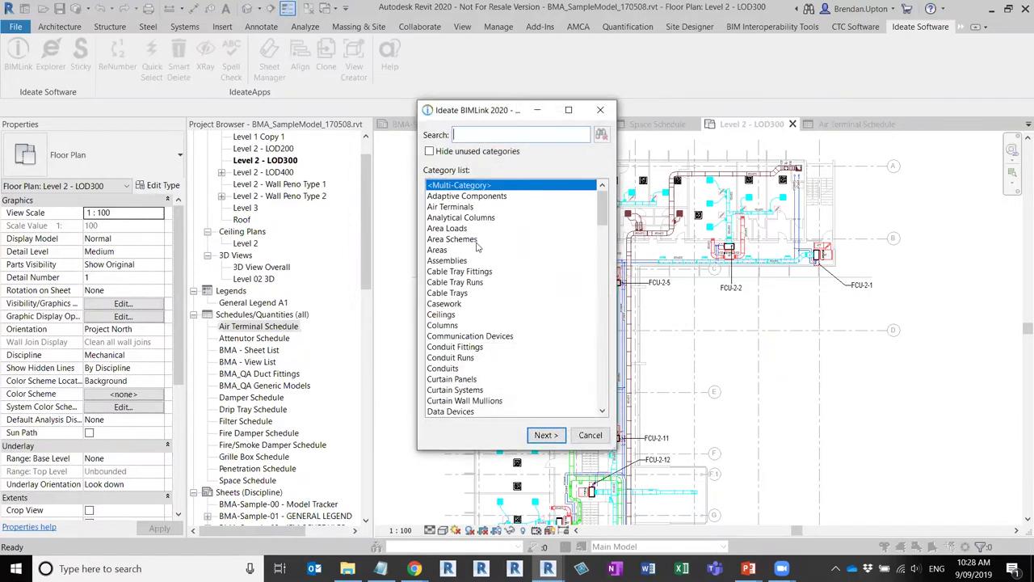
click(442, 250)
scroll(448, 290, down, 16)
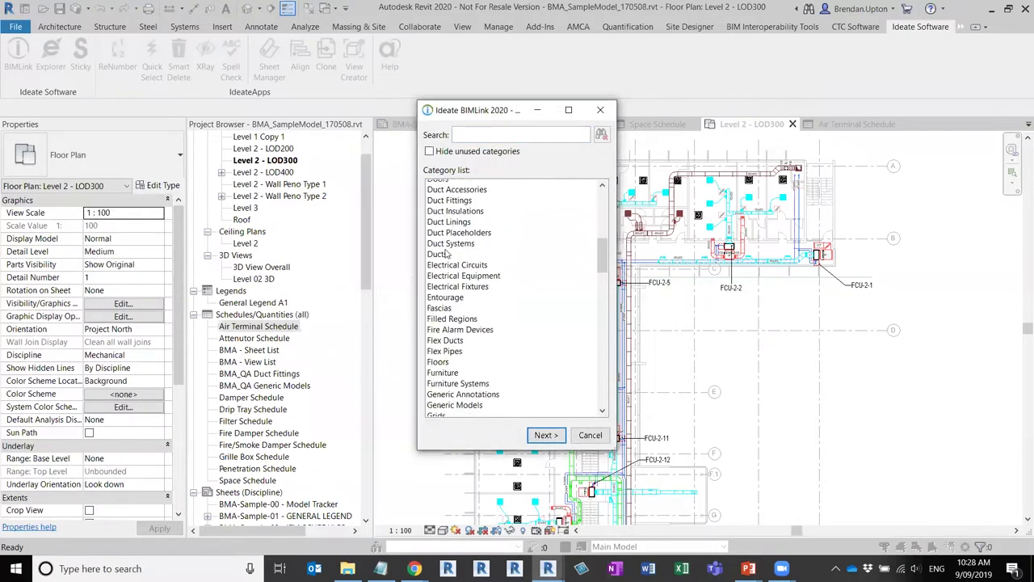
click(474, 338)
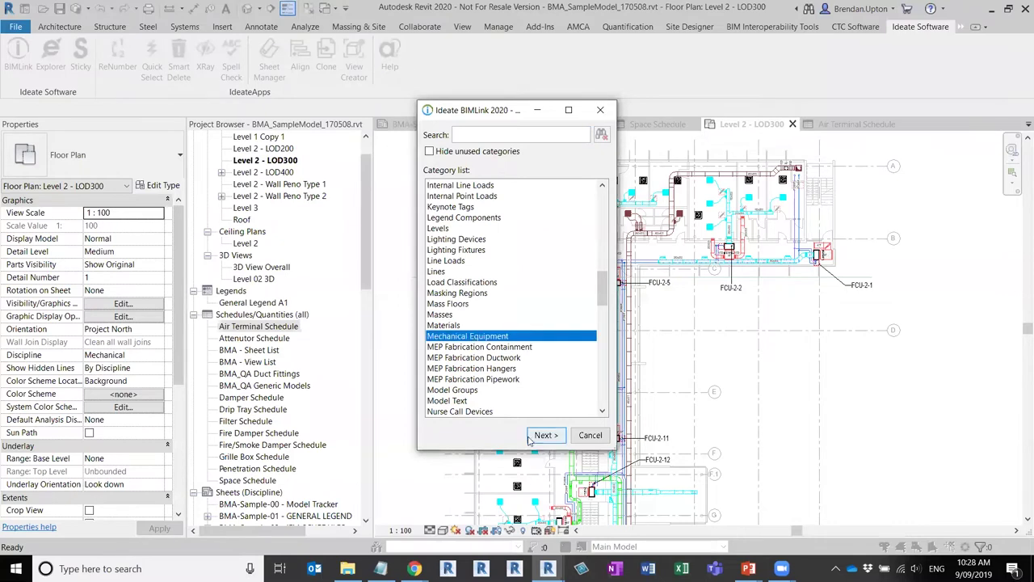
click(546, 436)
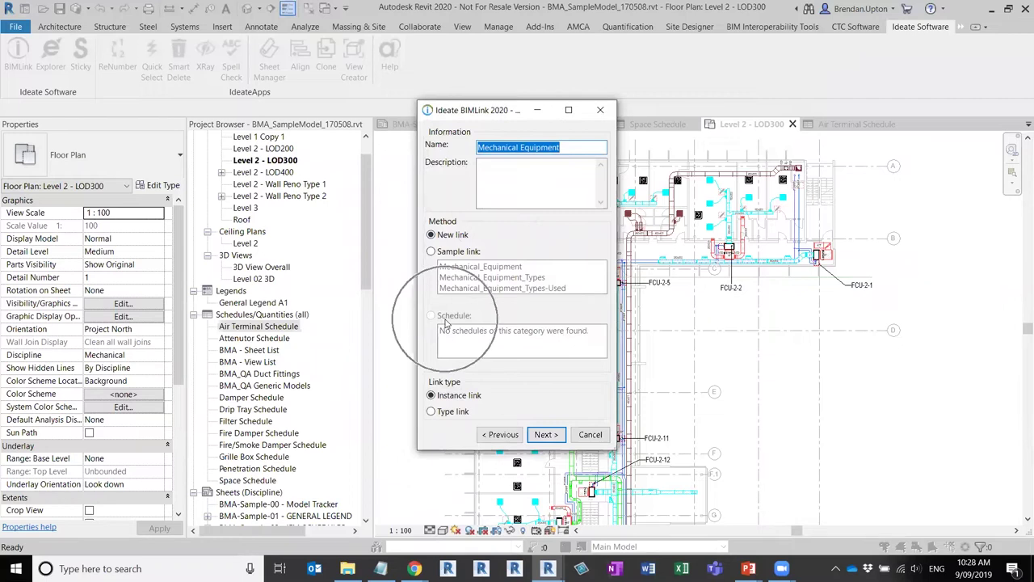
click(431, 252)
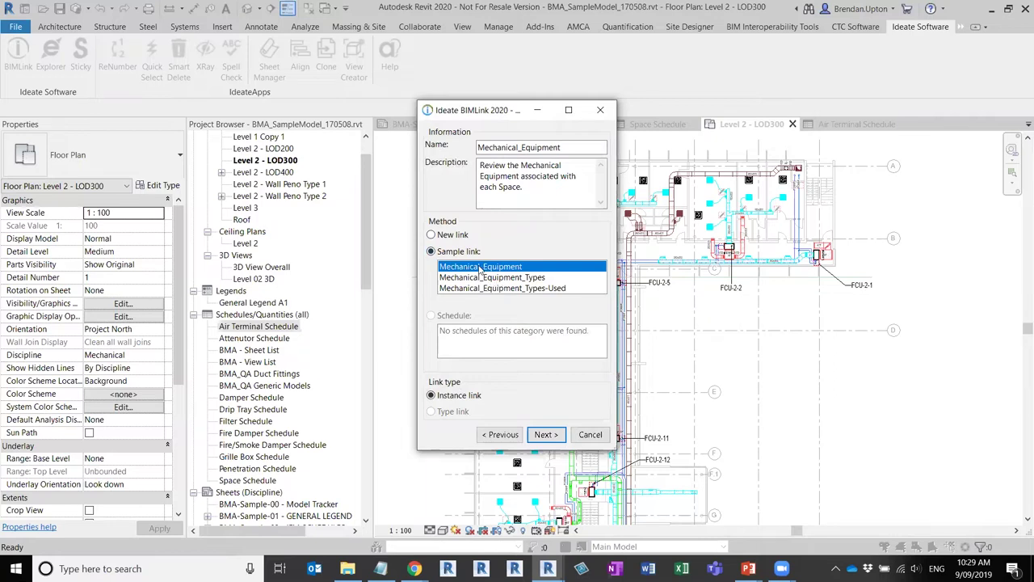
click(543, 437)
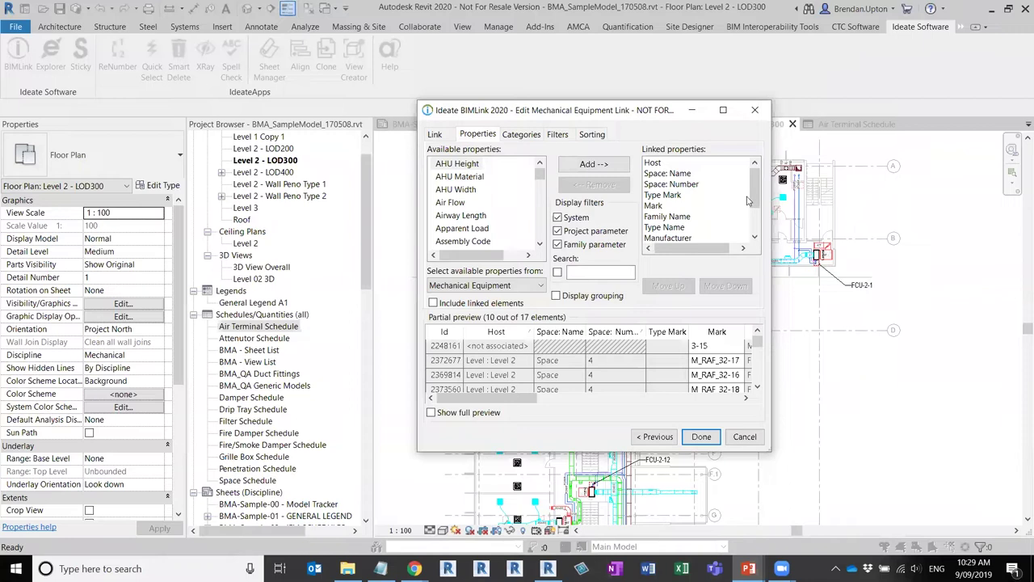
Examine the full list of linked properties in the Mechanical Equipment link.
scroll(757, 206, down, 1)
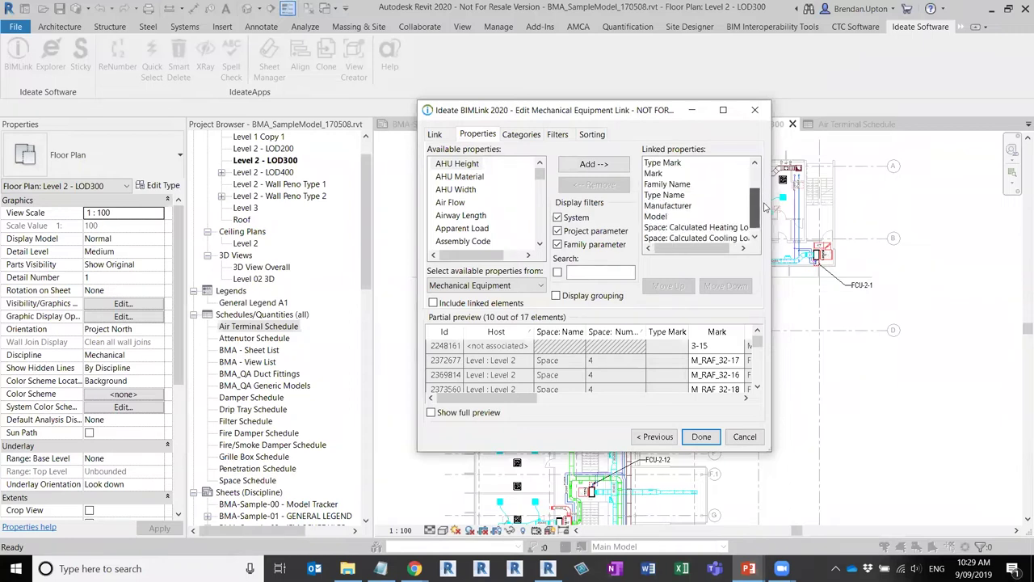
scroll(764, 182, up, 1)
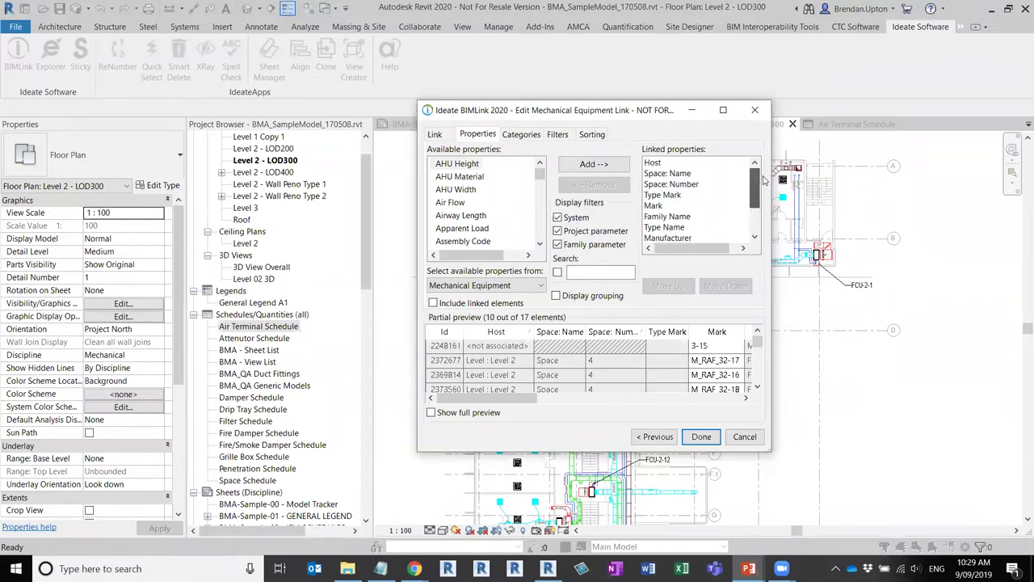
scroll(764, 179, down, 1)
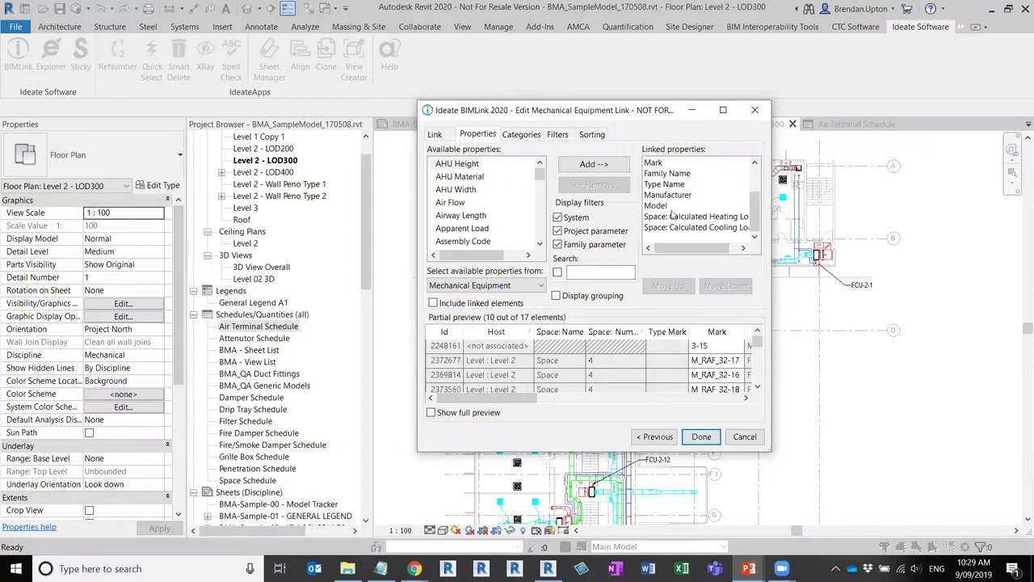
drag(755, 209, 760, 167)
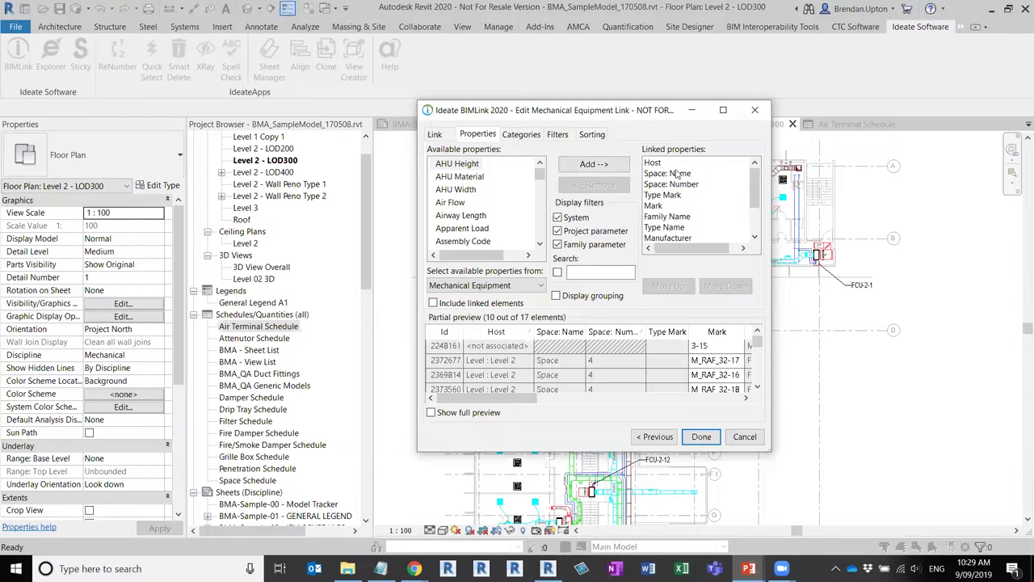
mouse_move(757, 186)
mouse_down()
mouse_move(753, 222)
mouse_move(754, 190)
mouse_up()
Check the Mechanical Equipment link's category, filter and sorting settings, and finish creating the link.
click(521, 138)
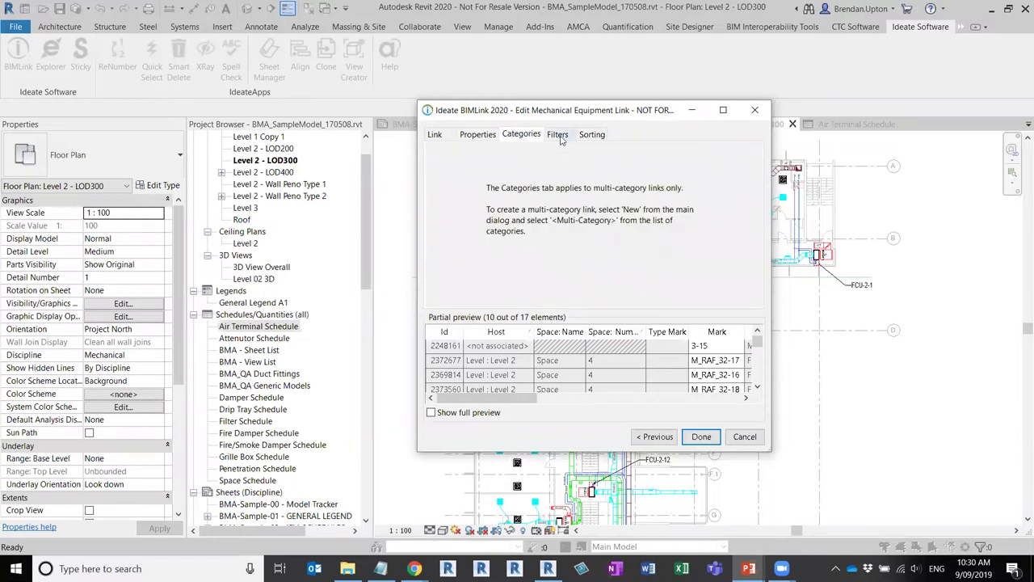
click(559, 136)
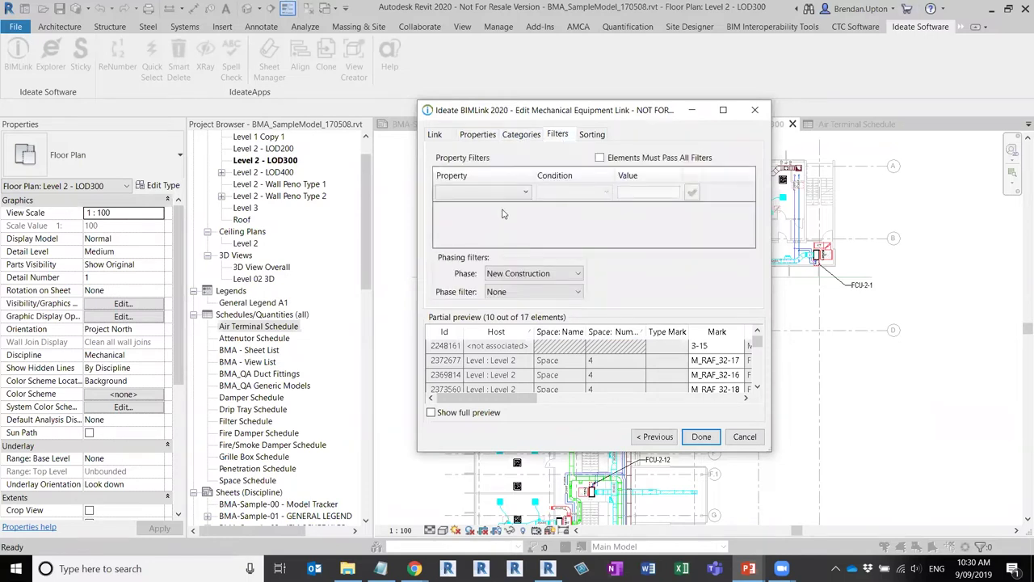
click(533, 178)
click(526, 193)
click(526, 195)
click(587, 139)
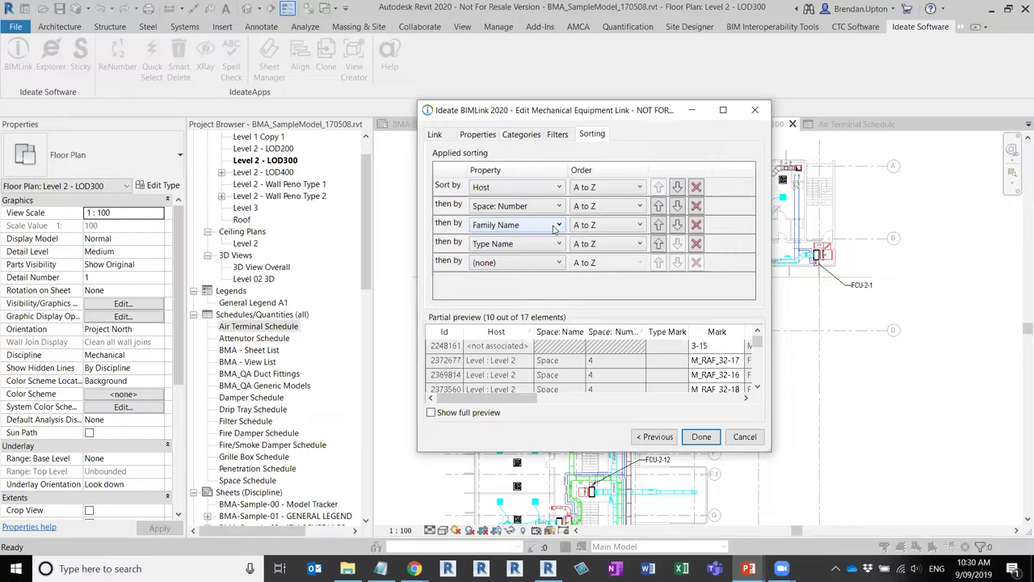
click(561, 135)
click(477, 135)
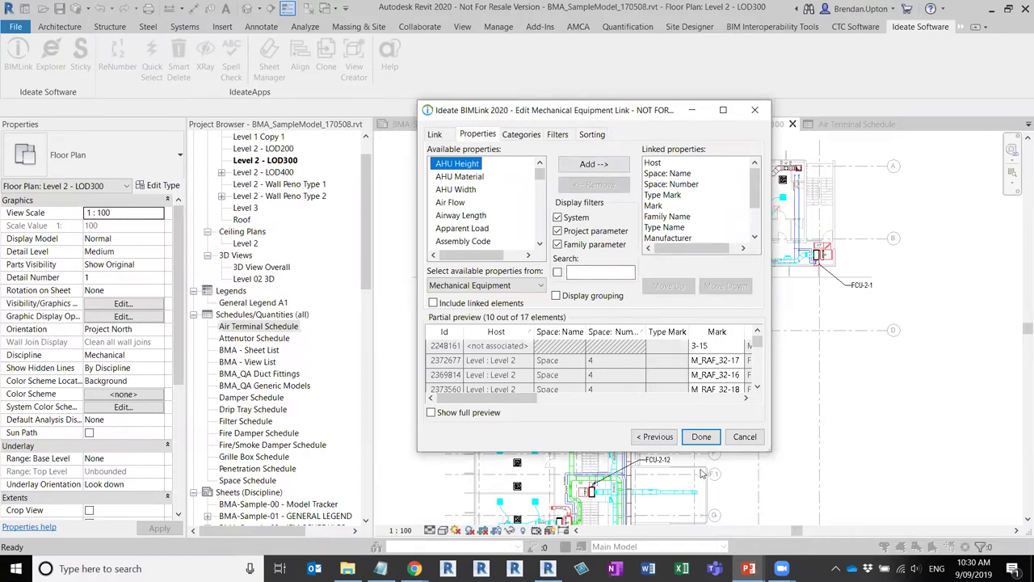
click(700, 437)
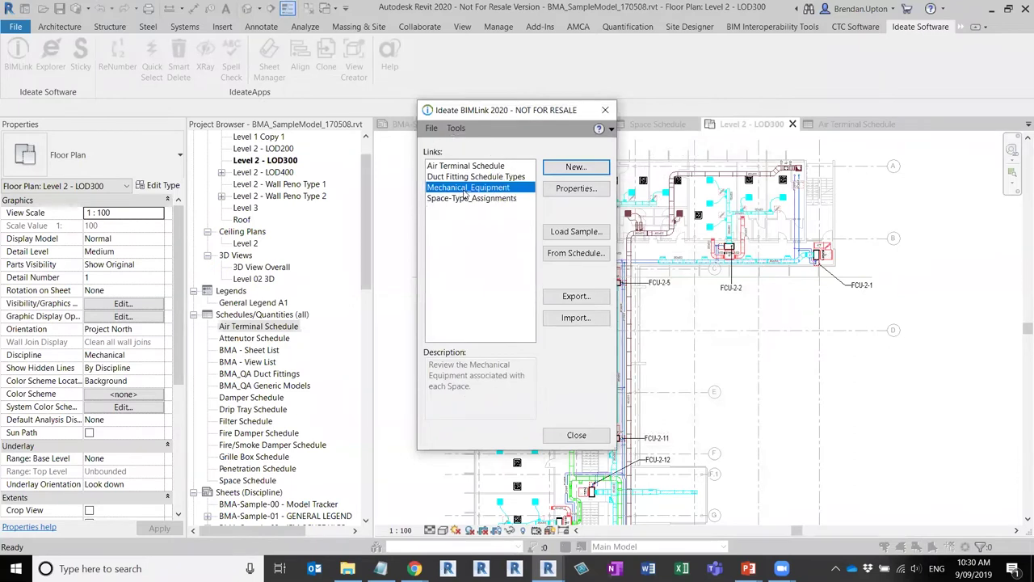
Export the Mechanical_Equipment link to Mechanical_Equipment.xlsx in the 190909_IdeateWebinar folder and open the workbook.
click(576, 296)
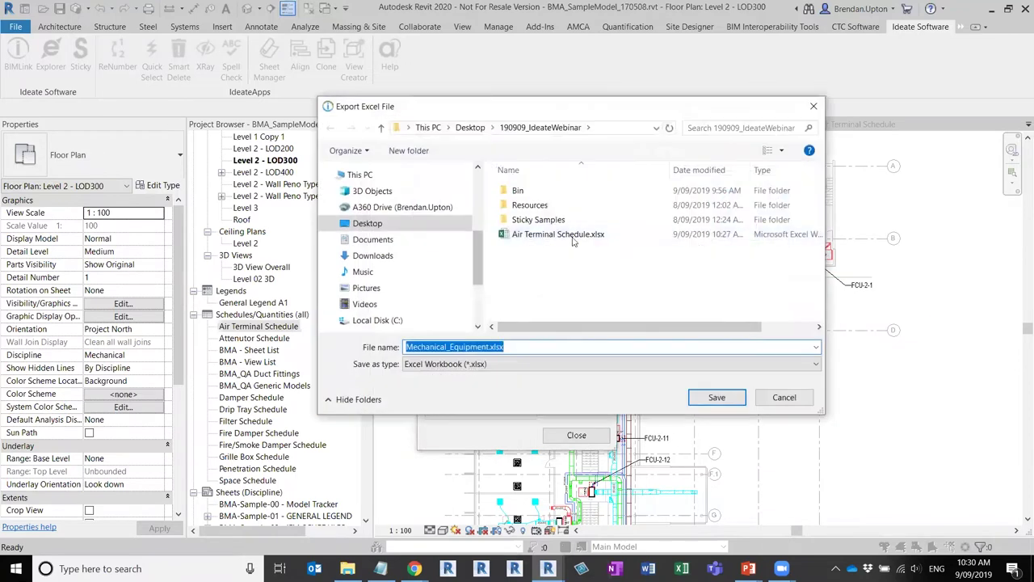
click(722, 398)
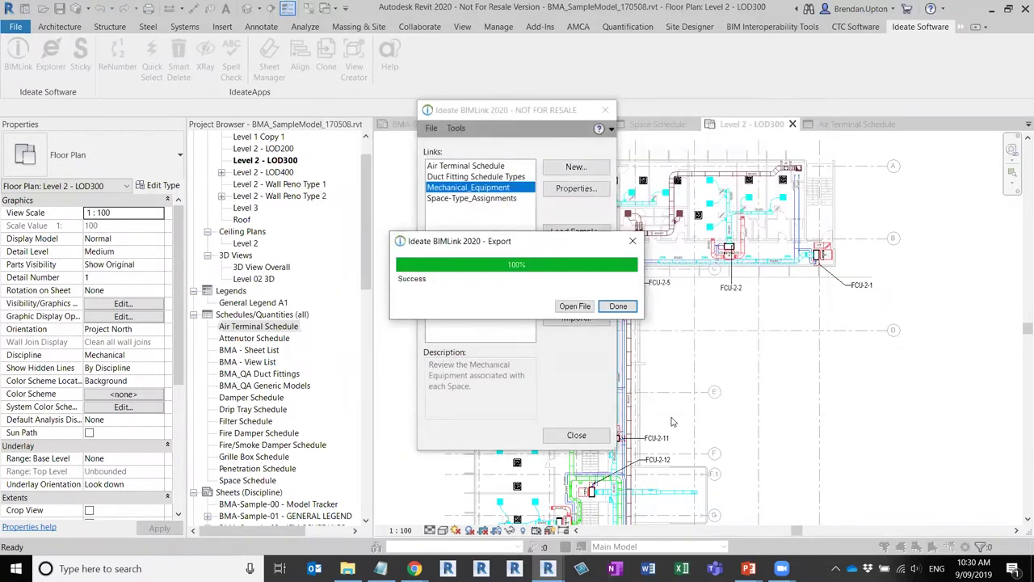
key(Return)
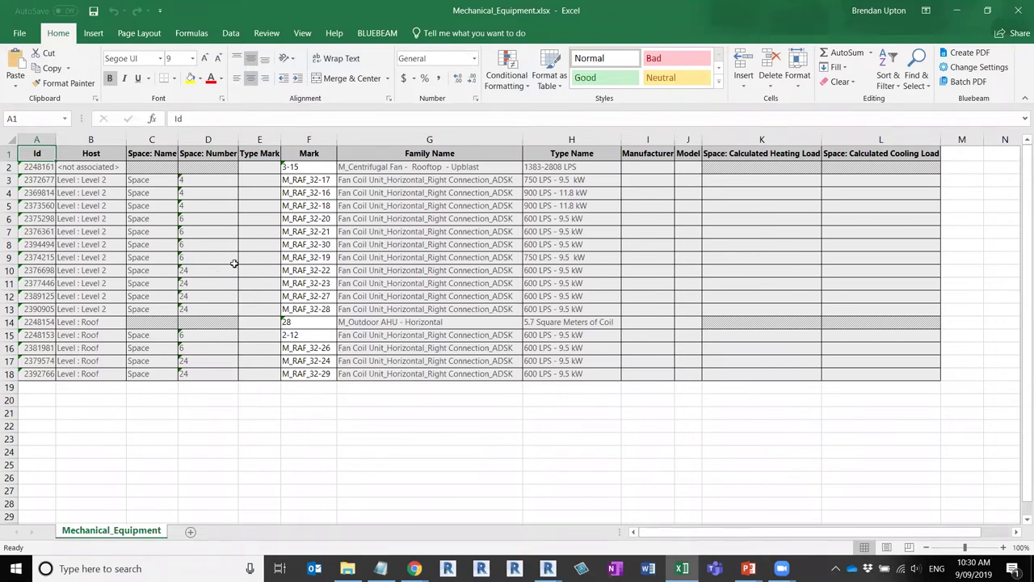
Inspect the editable Mark values in the exported Mechanical_Equipment workbook and close it.
click(304, 179)
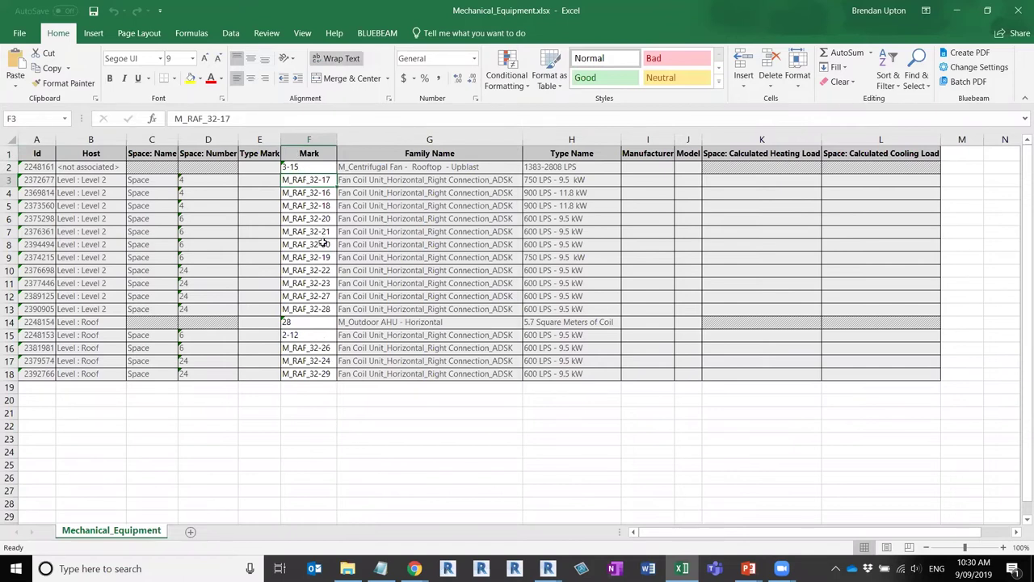
click(301, 166)
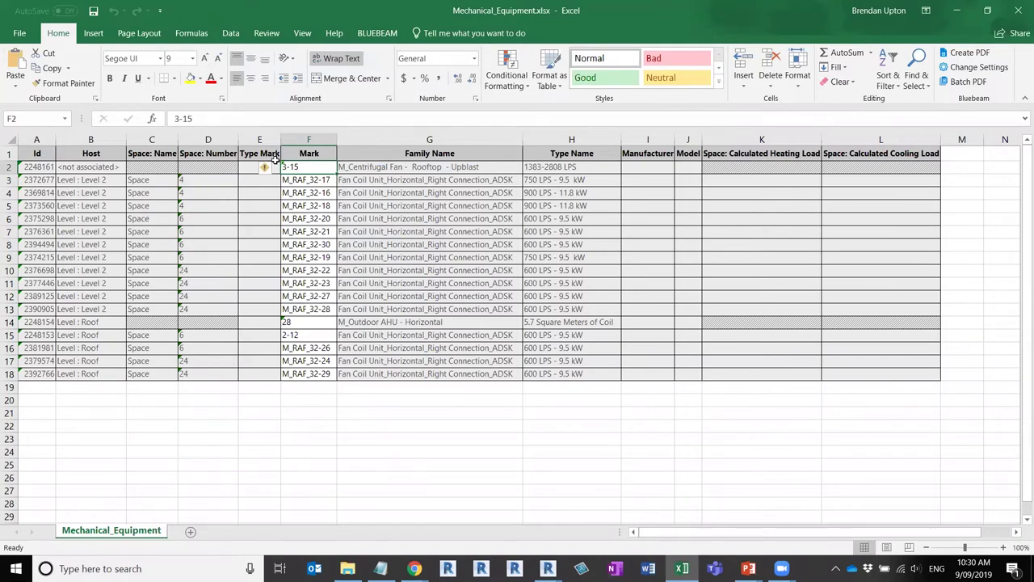
click(298, 188)
click(300, 167)
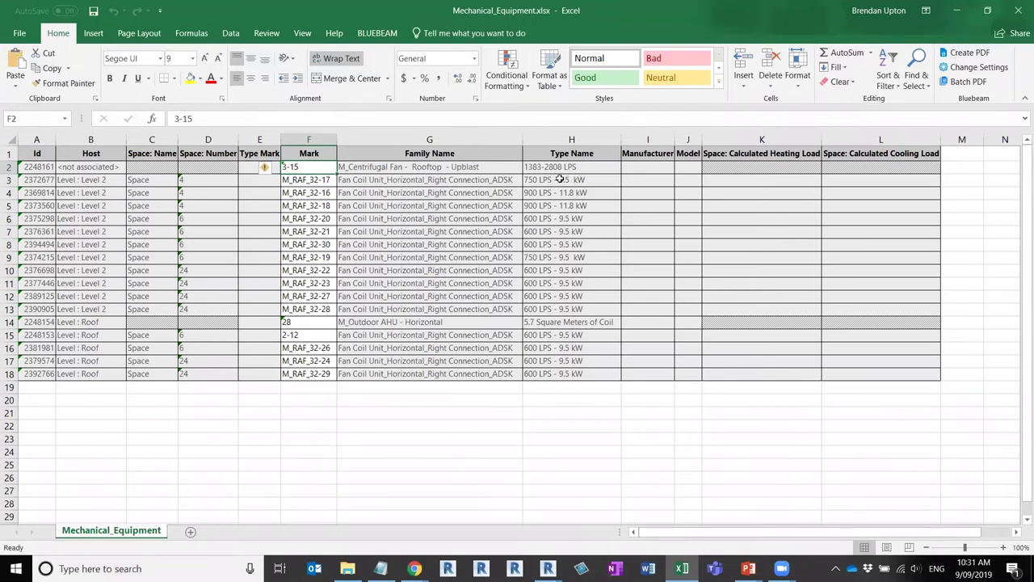
click(1017, 16)
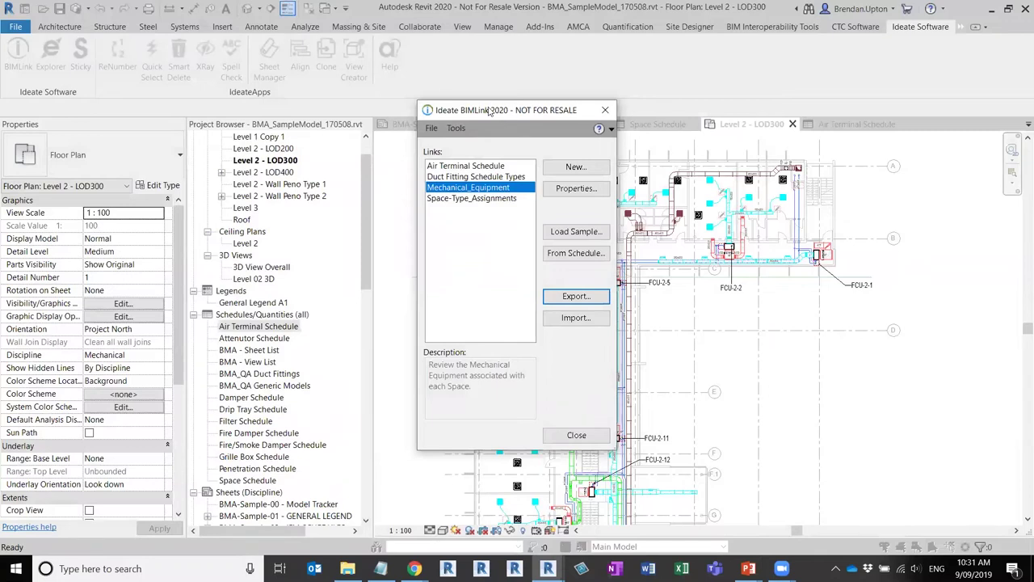
Convert the Mechanical_Equipment instance link into a type link and export it to Mechanical Equipment Types.xlsx.
drag(491, 110, 436, 91)
right_click(406, 171)
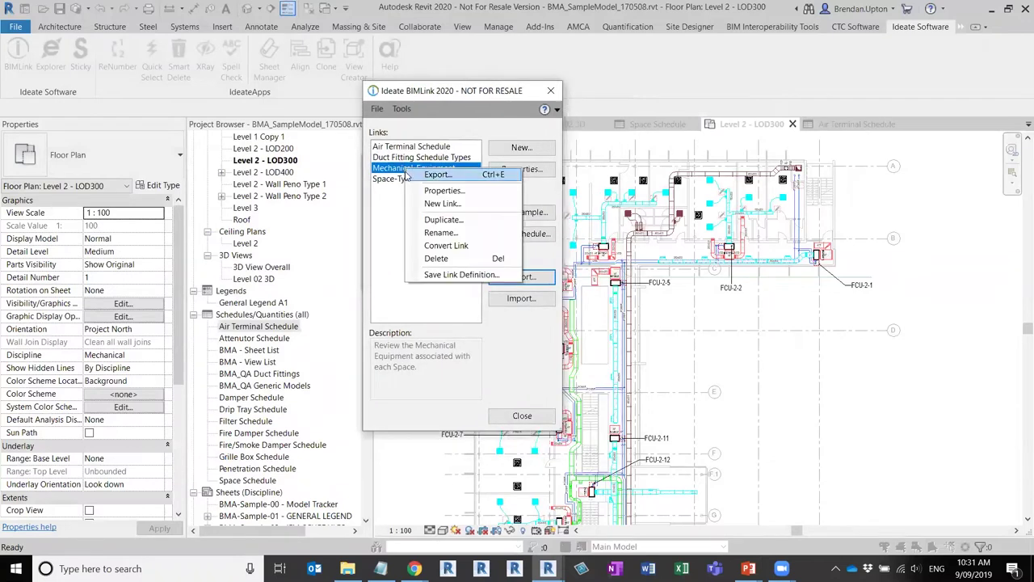
click(457, 247)
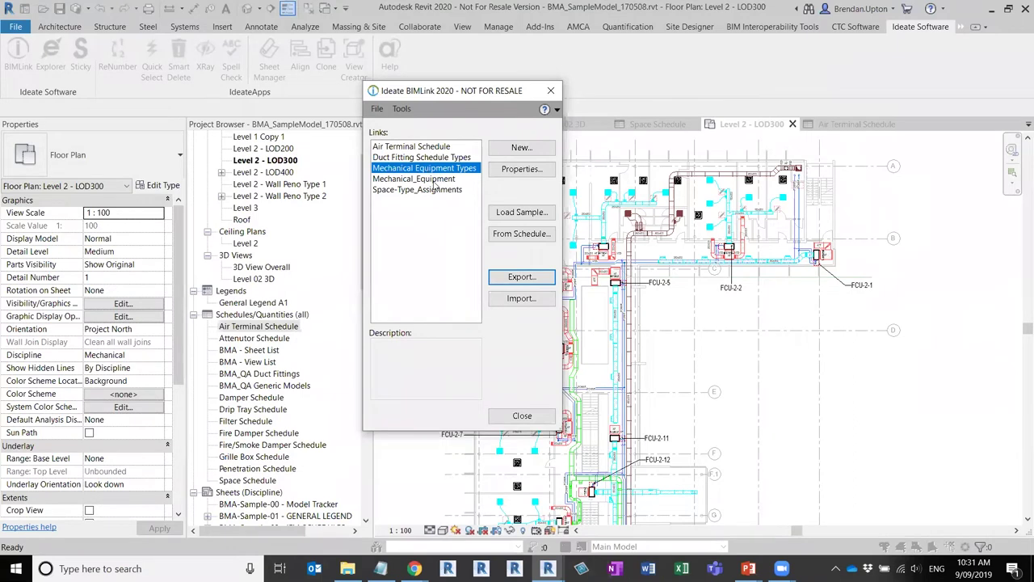
click(522, 278)
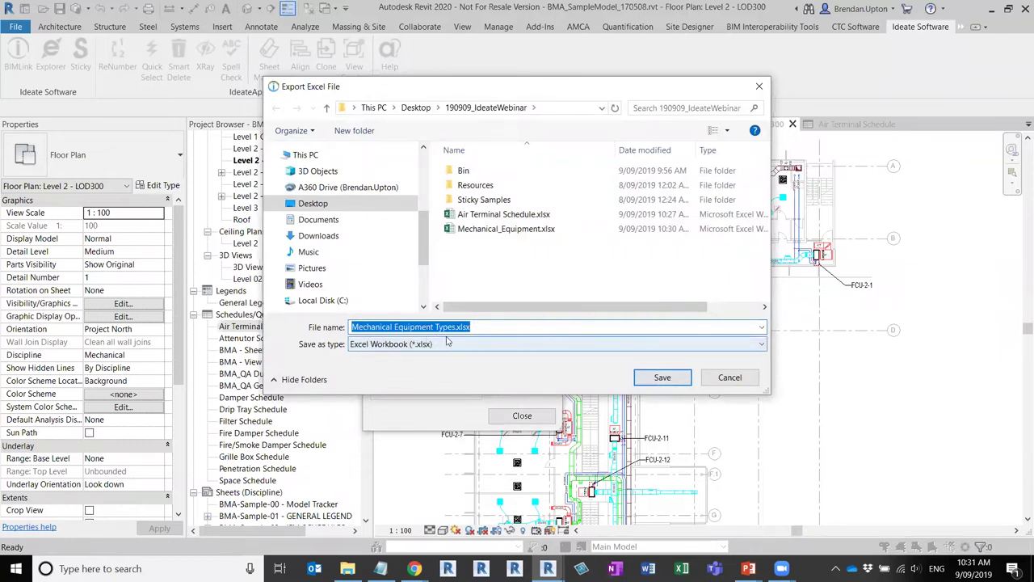
click(659, 379)
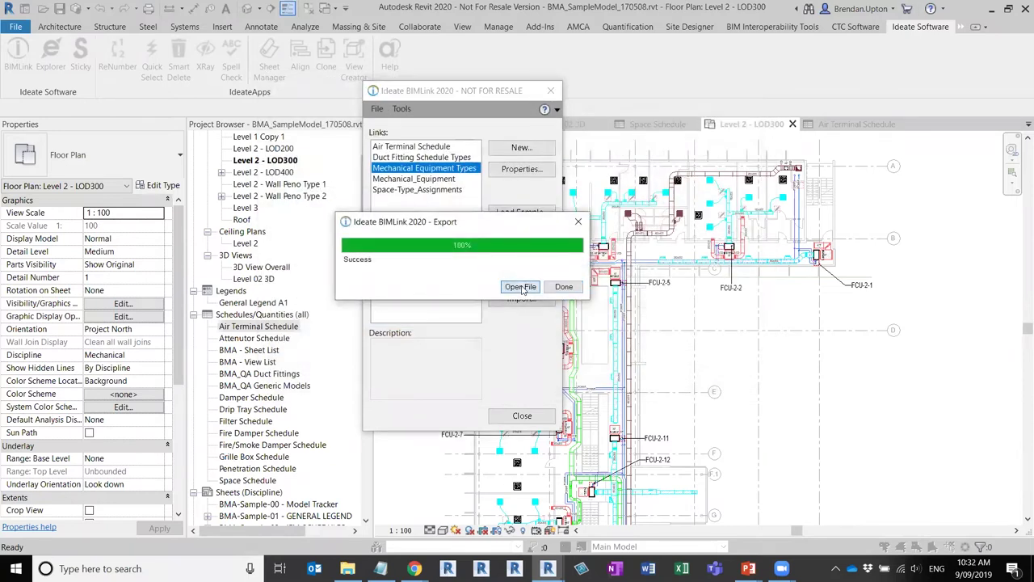
Open the exported Mechanical Equipment Types workbook and check the first fan coil unit's type name and family name.
click(520, 287)
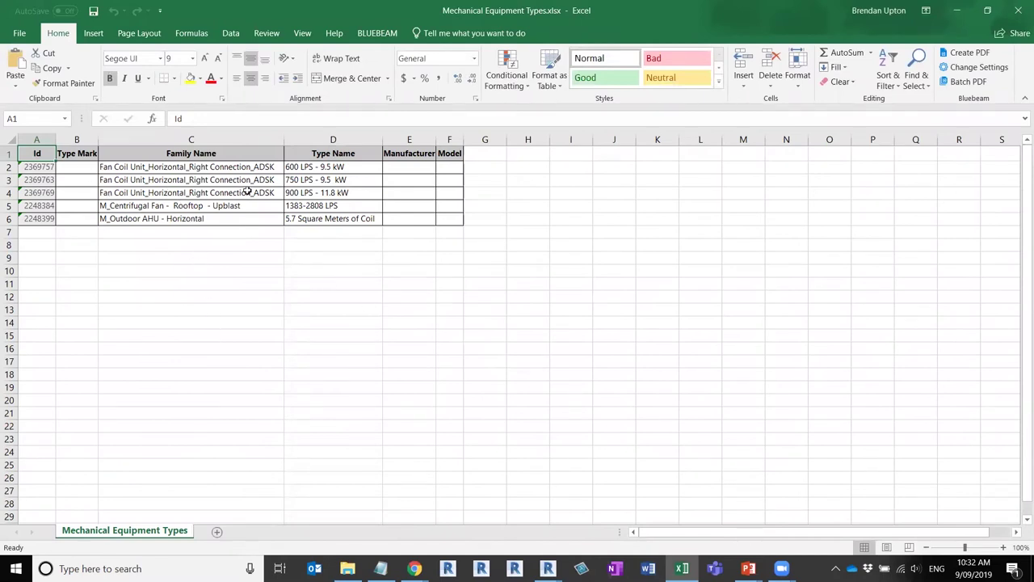
click(322, 166)
click(238, 167)
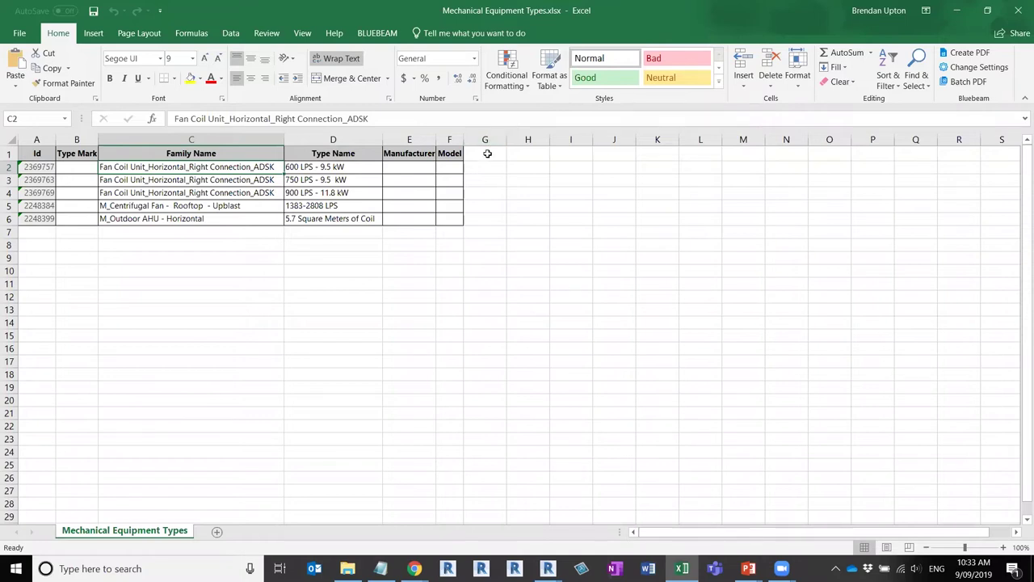
Widen columns G and H, and copy the =SUBSTITUTE(??," ","") formula from the Substitute formula.txt note into cell H2.
drag(504, 139, 601, 139)
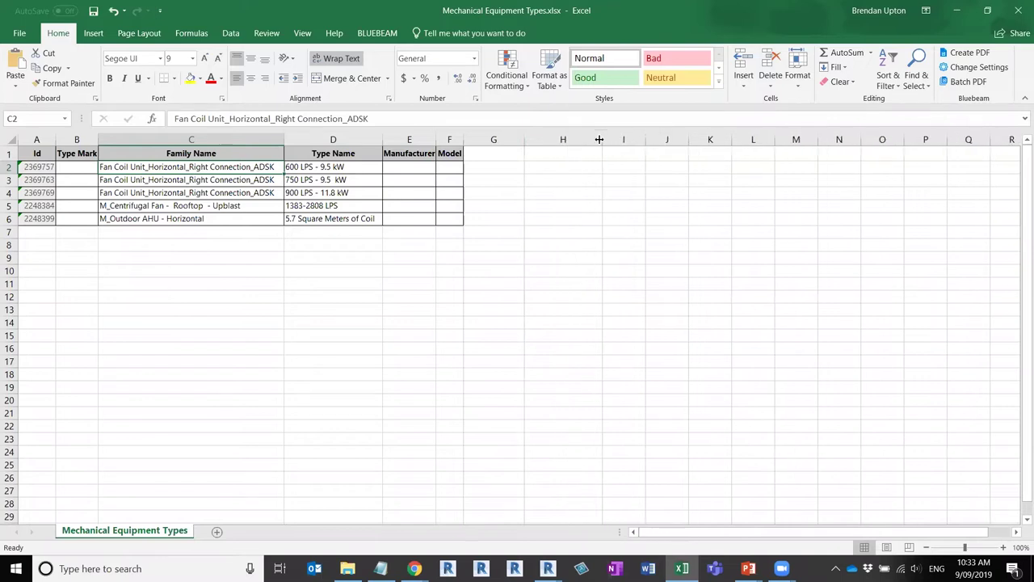
click(544, 168)
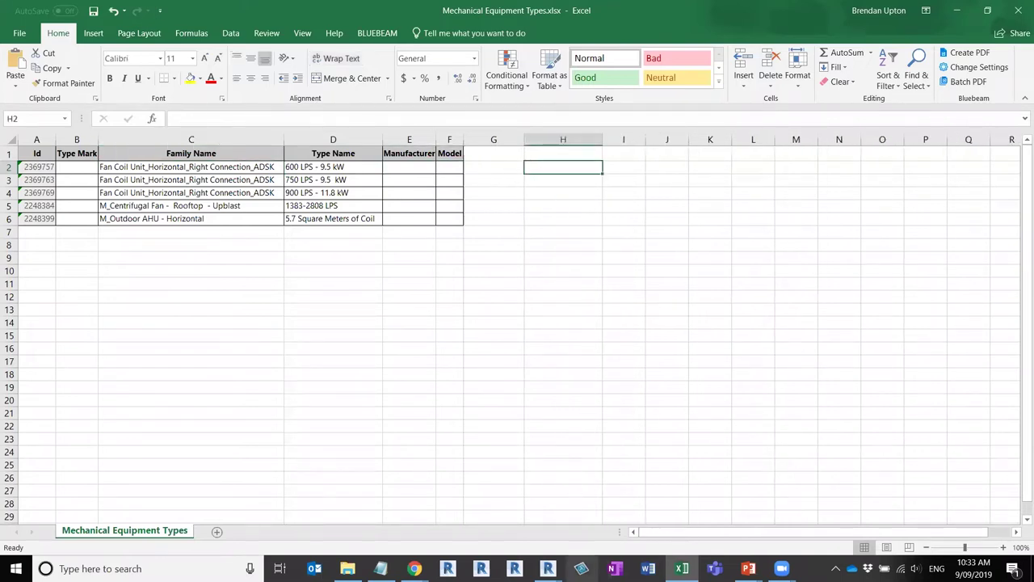
mouse_move(381, 568)
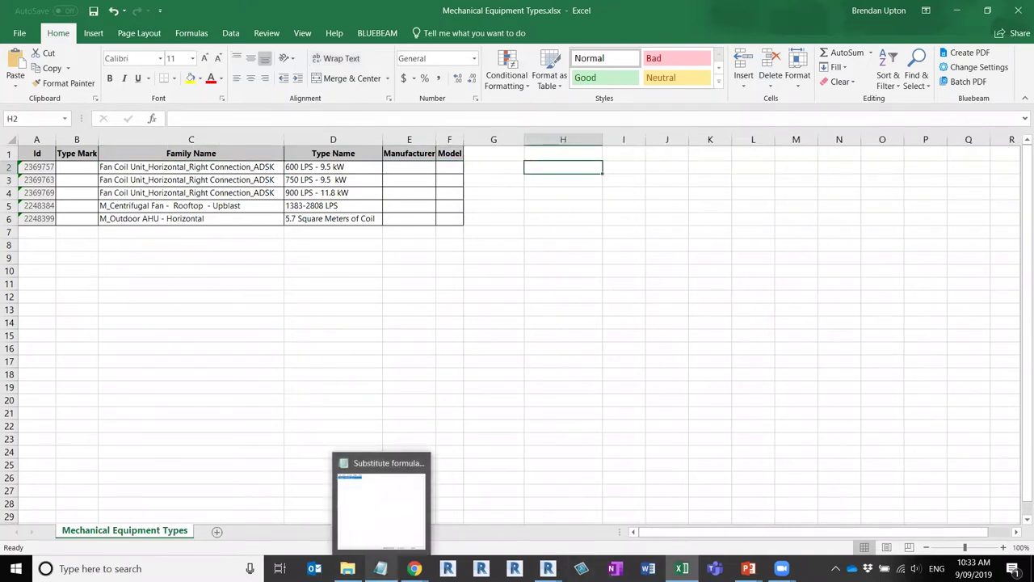
click(381, 497)
drag(623, 157, 490, 155)
key(ctrl+c)
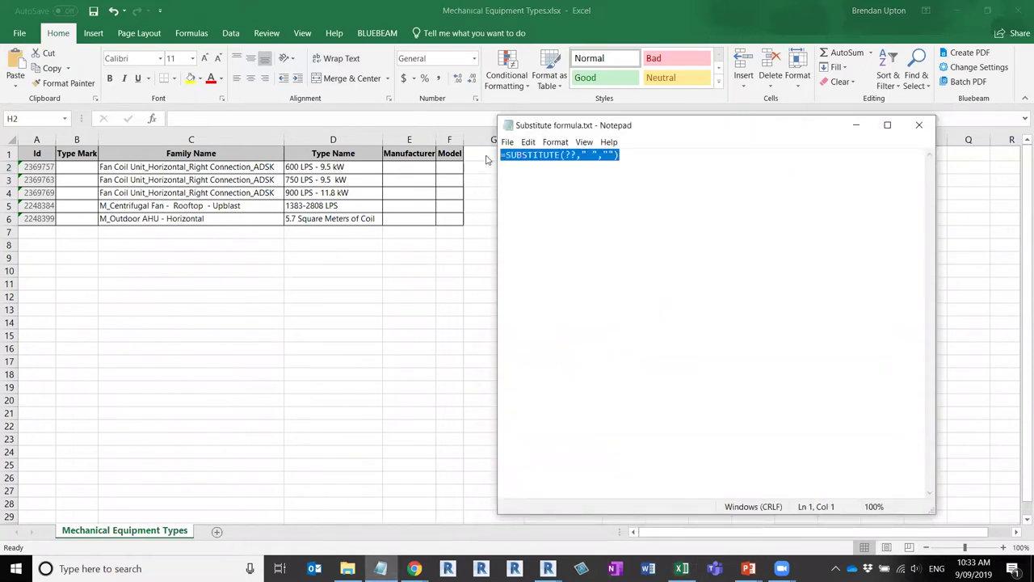
click(856, 125)
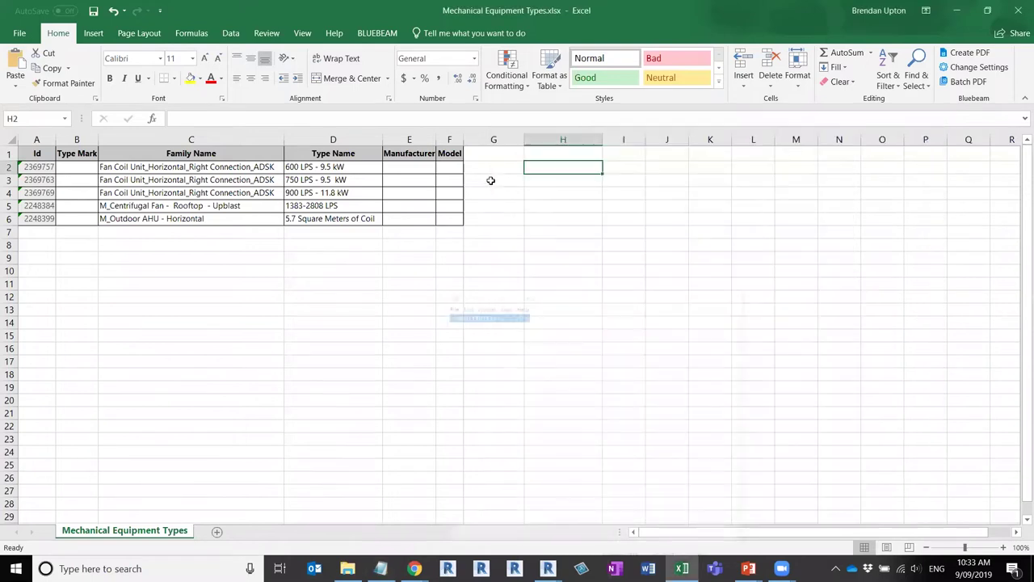
key(ctrl+v)
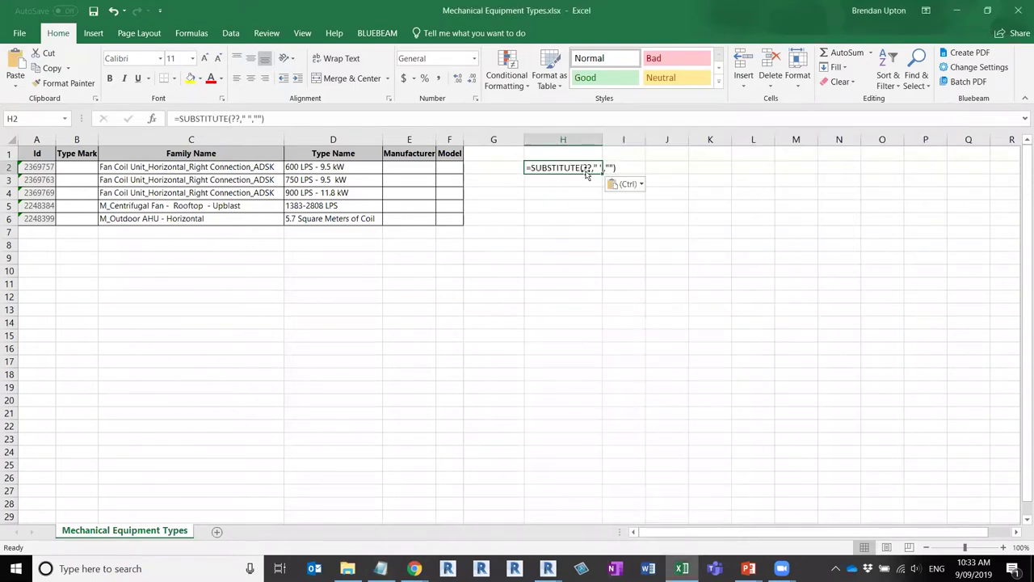
Replace the ?? placeholder in H2's SUBSTITUTE formula with C2, and widen column H to fit the full family name.
drag(633, 139, 664, 139)
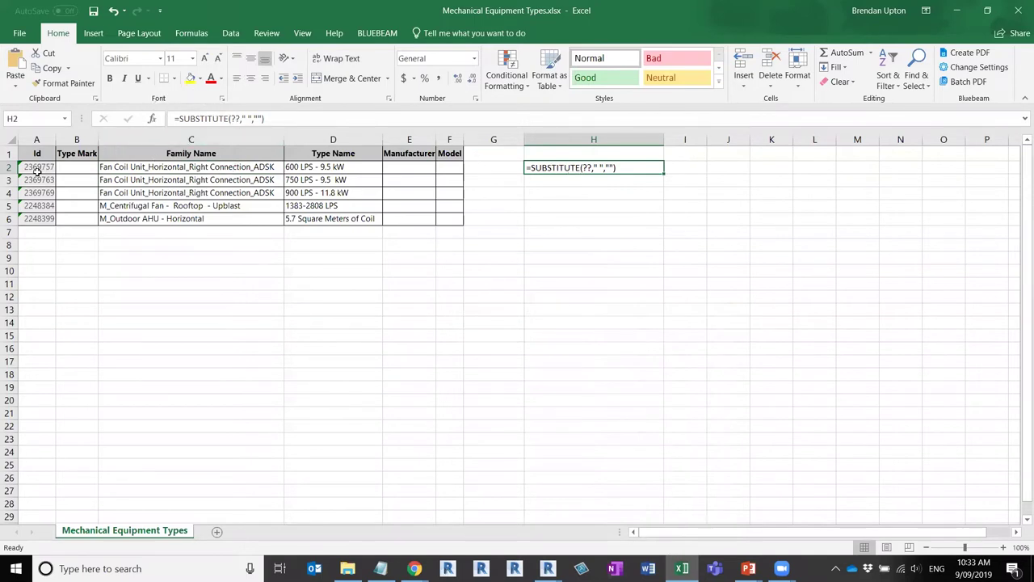
double_click(587, 167)
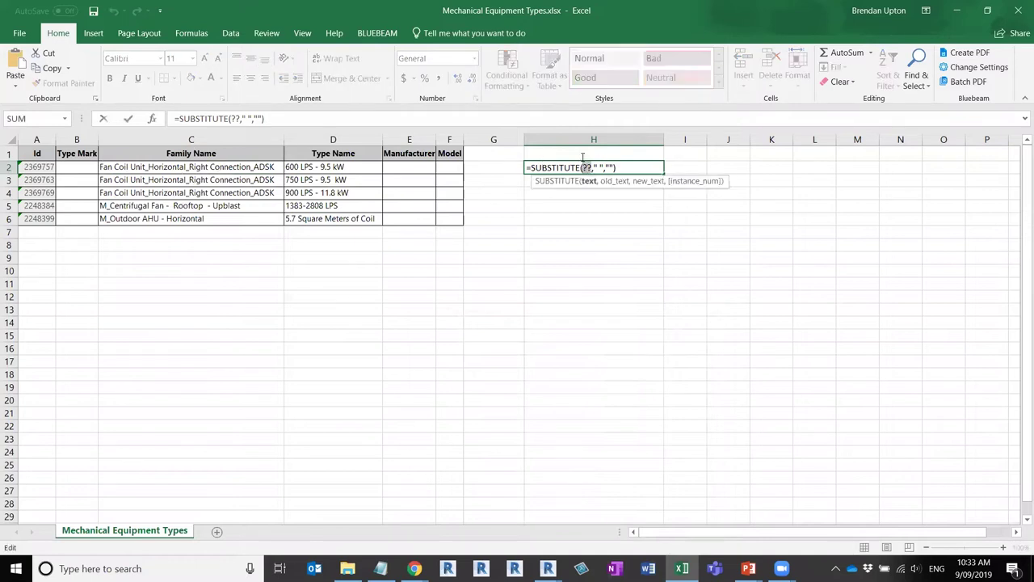
text(C2)
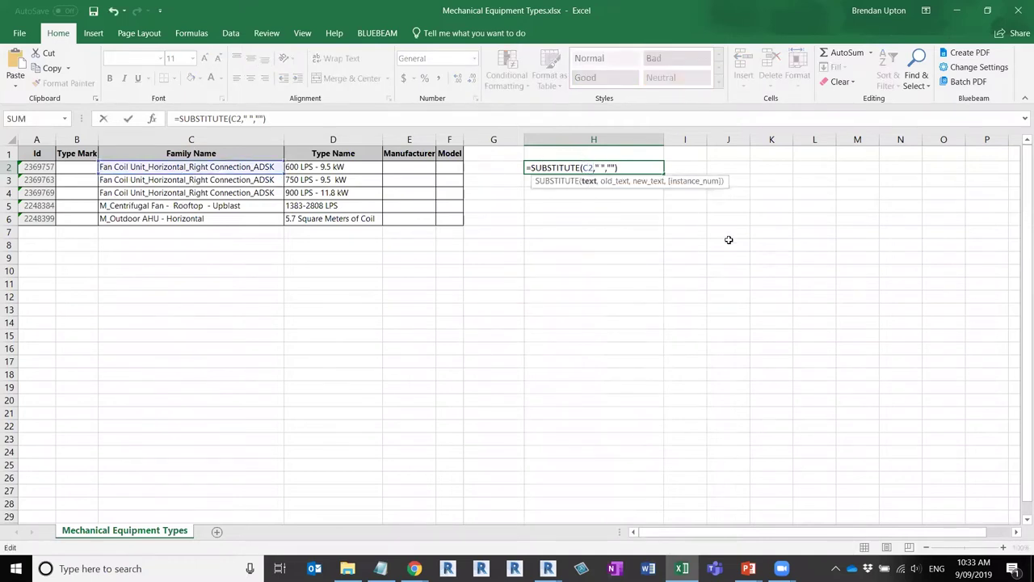
click(660, 228)
drag(663, 140, 729, 140)
click(602, 169)
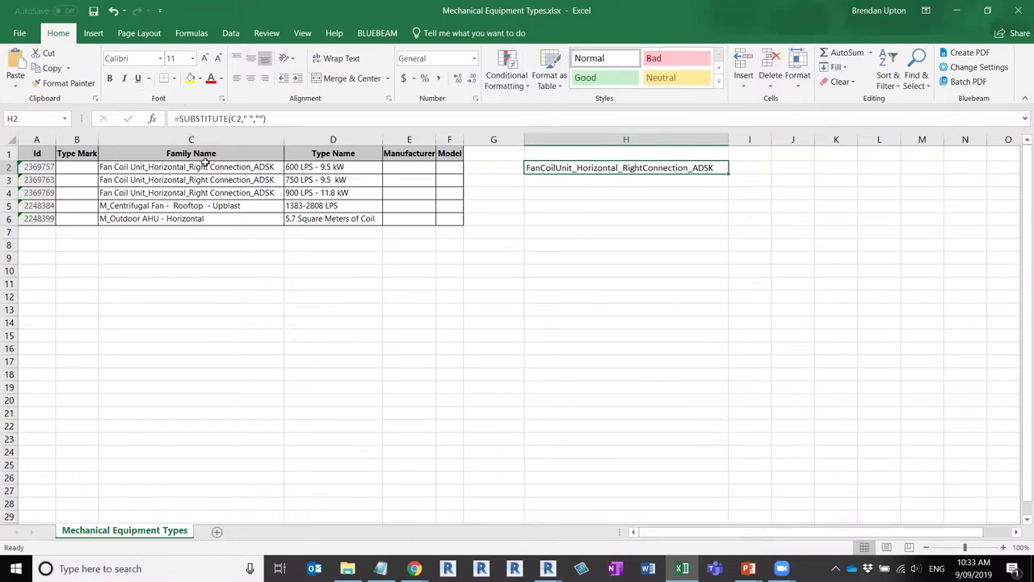
click(248, 118)
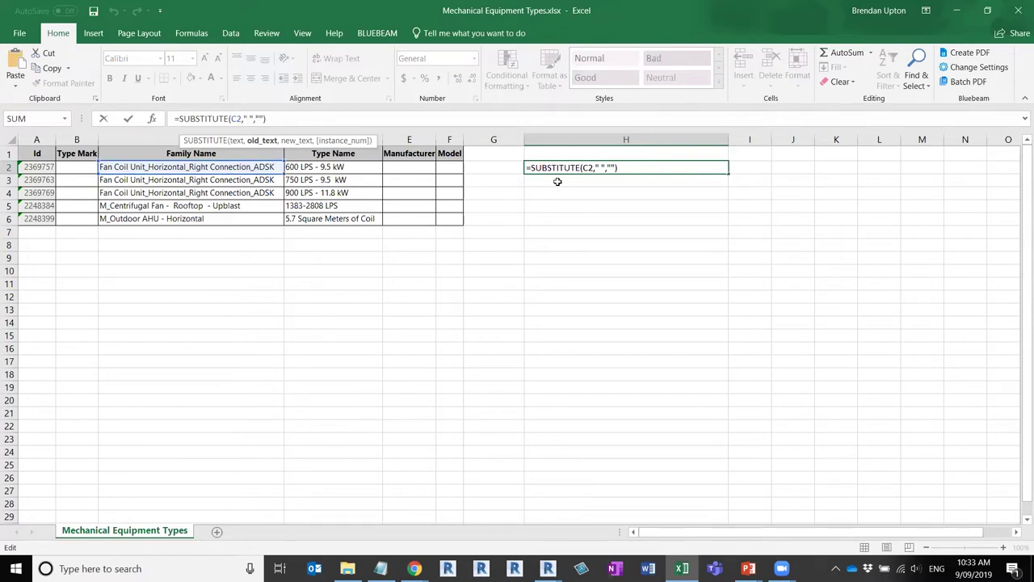
key(Return)
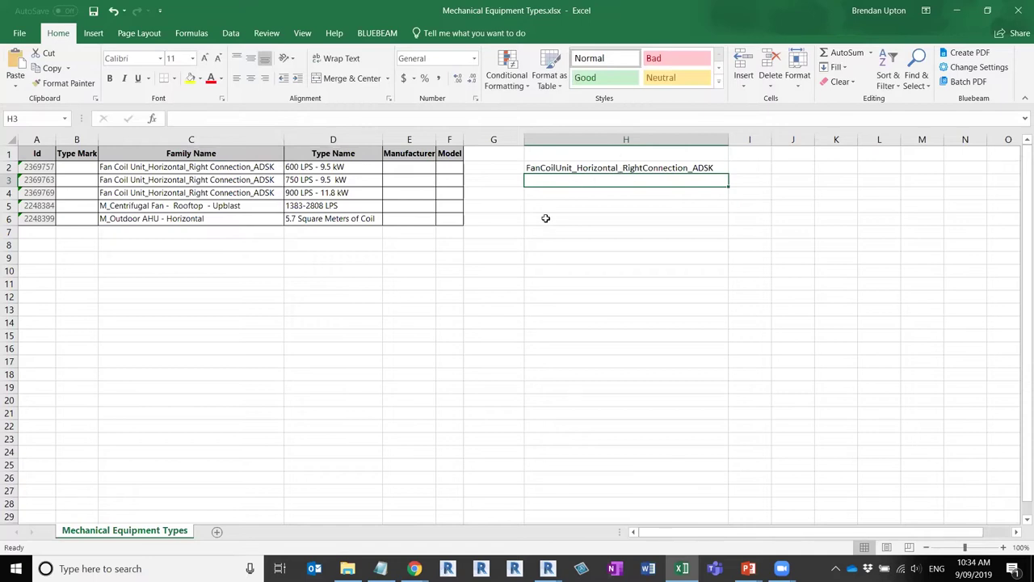
Change the cell reference in H2's SUBSTITUTE formula to D2 so it strips spaces from the type name.
click(597, 165)
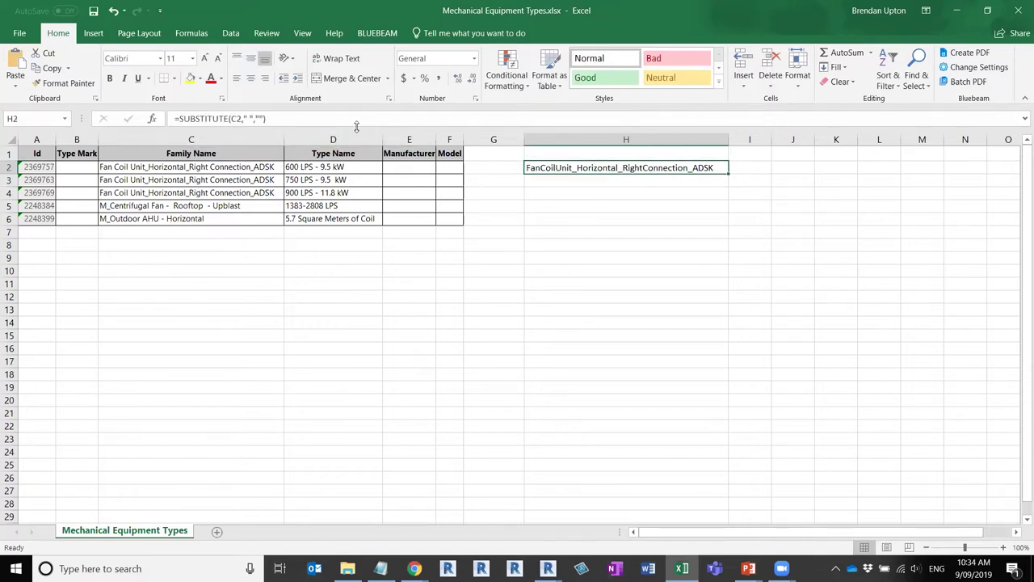
click(236, 118)
key(BackSpace)
text(D)
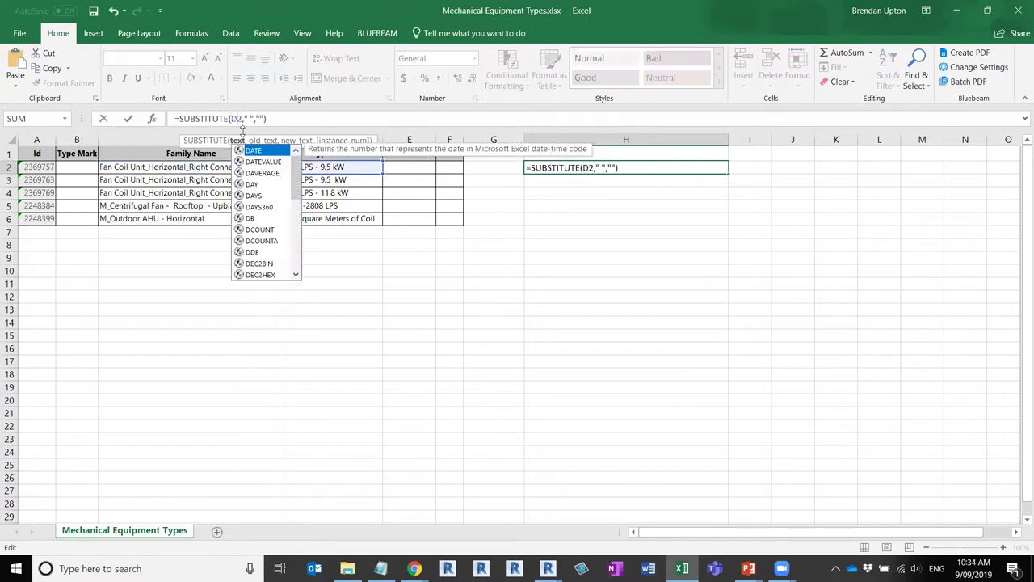
click(608, 199)
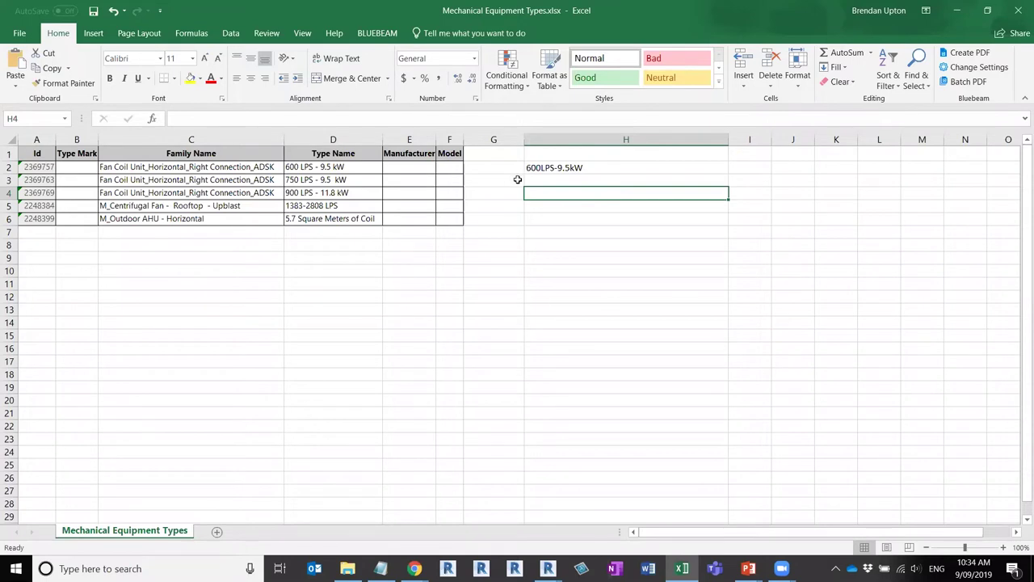
Fill the SUBSTITUTE formula from H2 down to H6 for all five equipment types.
click(580, 170)
drag(729, 182, 730, 226)
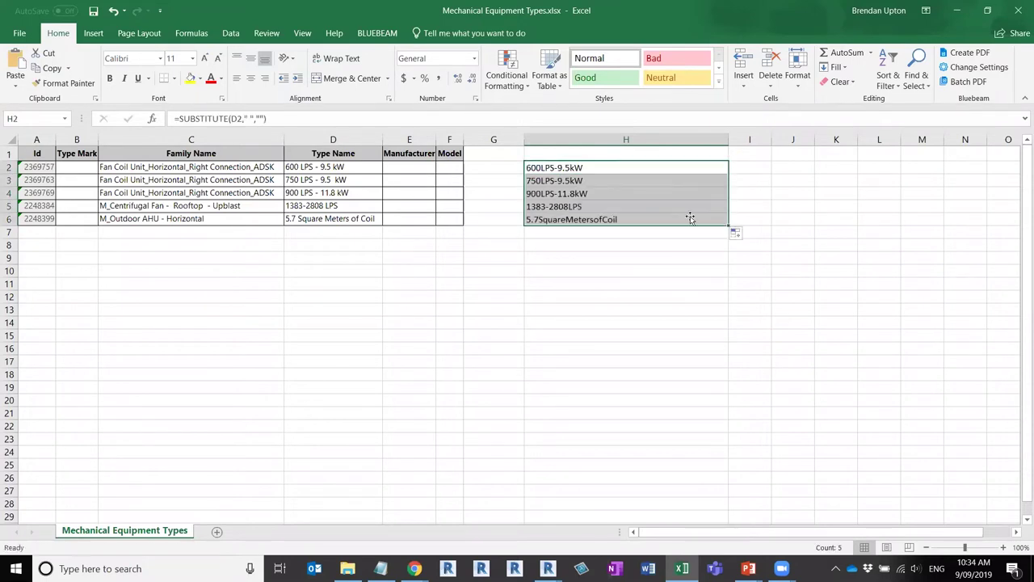
click(563, 246)
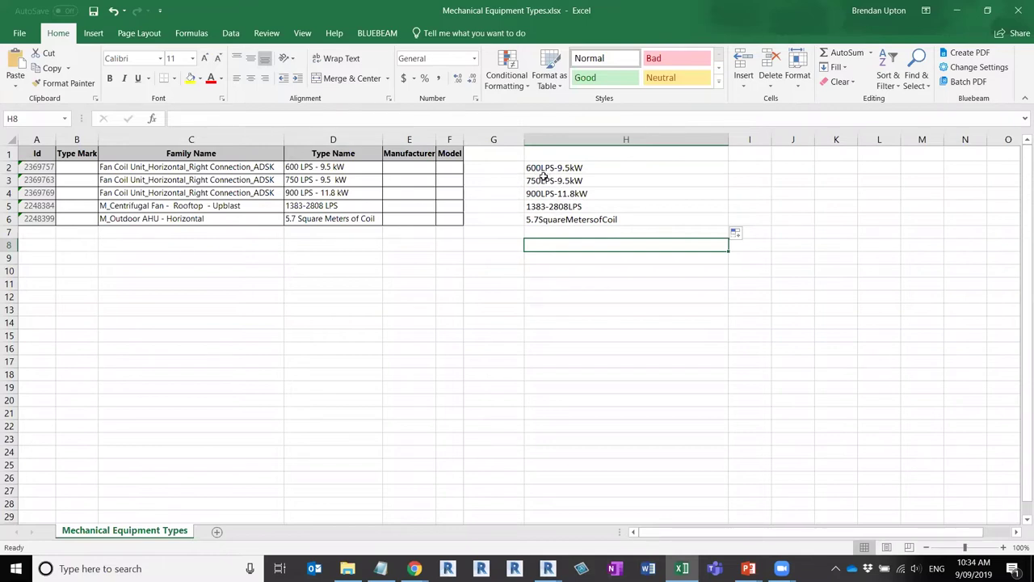
Try to paste the formula cells H2:H6 over the Type Name column from D2, and undo the paste.
drag(577, 168, 574, 218)
key(ctrl+c)
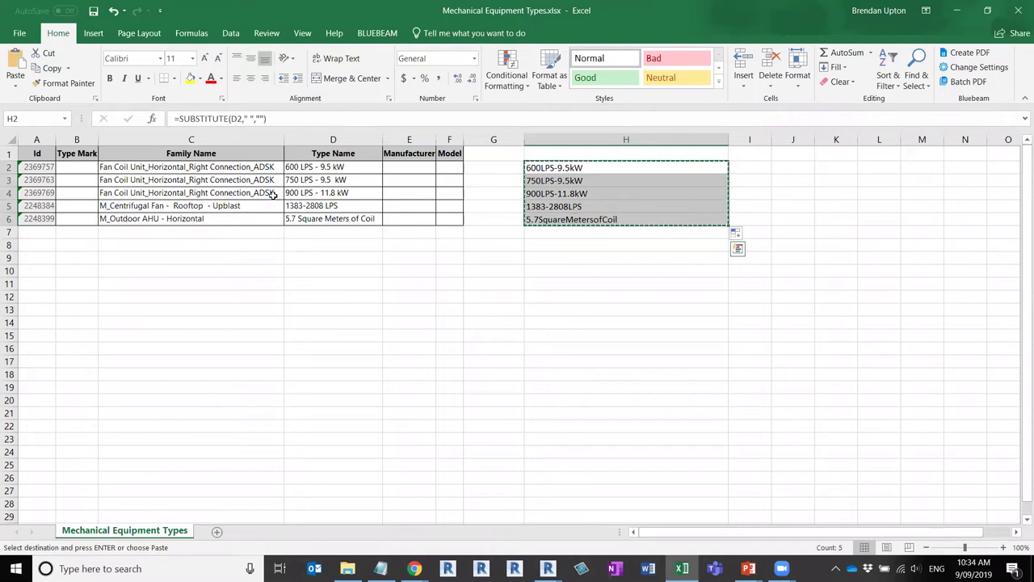
click(330, 167)
key(ctrl+v)
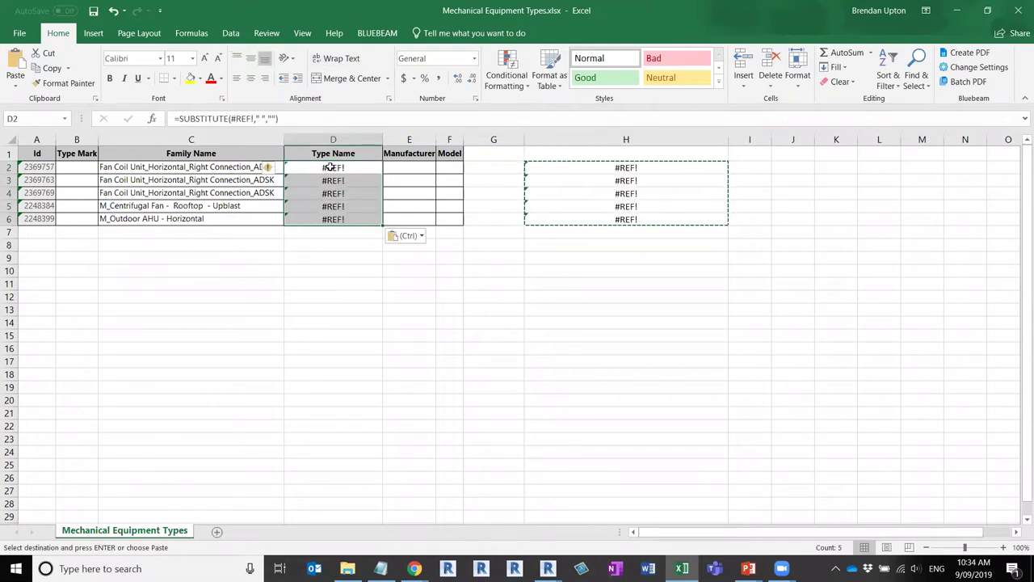
click(333, 257)
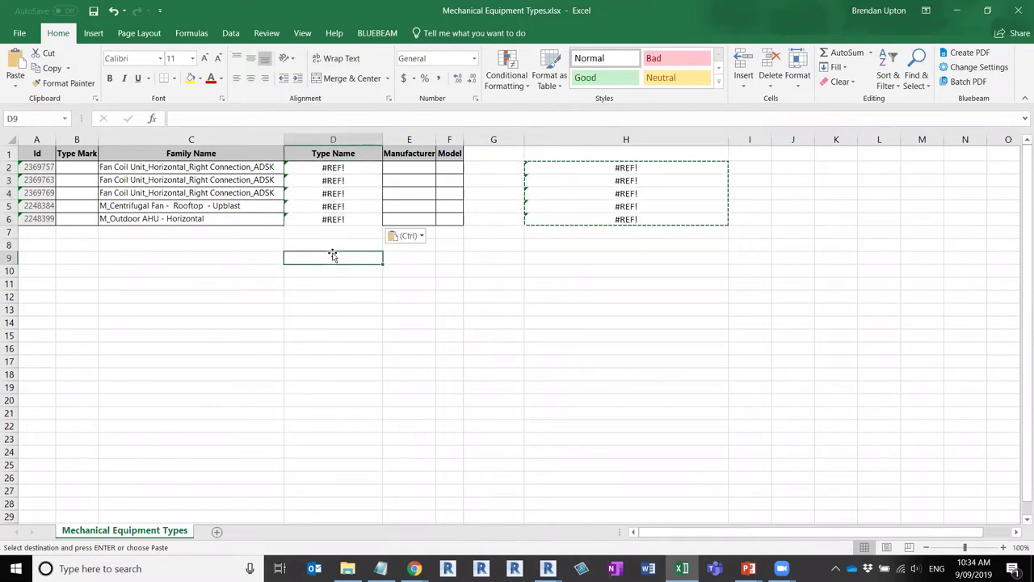
click(114, 11)
Try pasting H2:H6 again with the full range D2:D6 selected as the destination, and undo it.
click(567, 167)
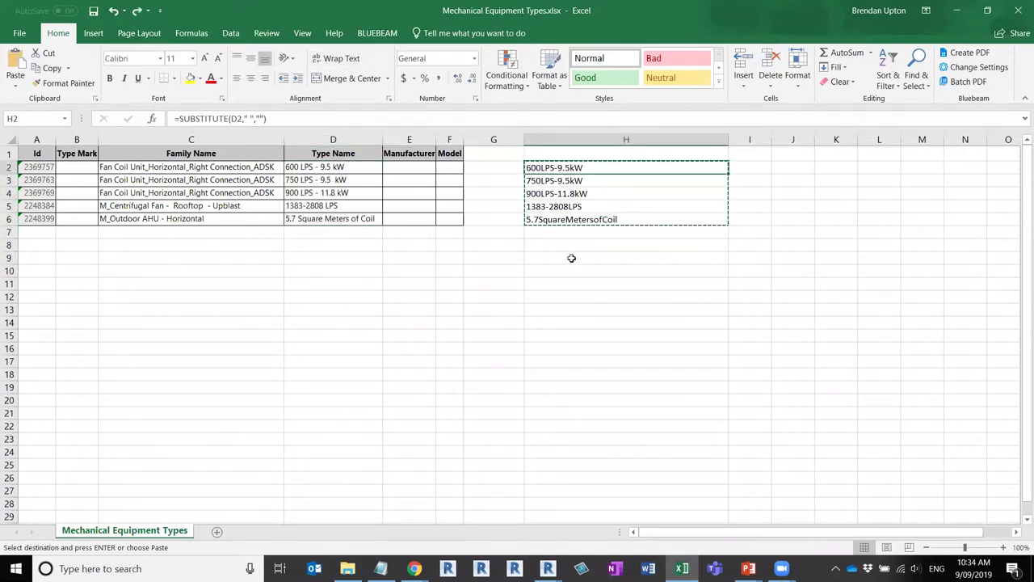
shift+click(558, 220)
drag(342, 165, 346, 222)
key(ctrl+v)
click(357, 259)
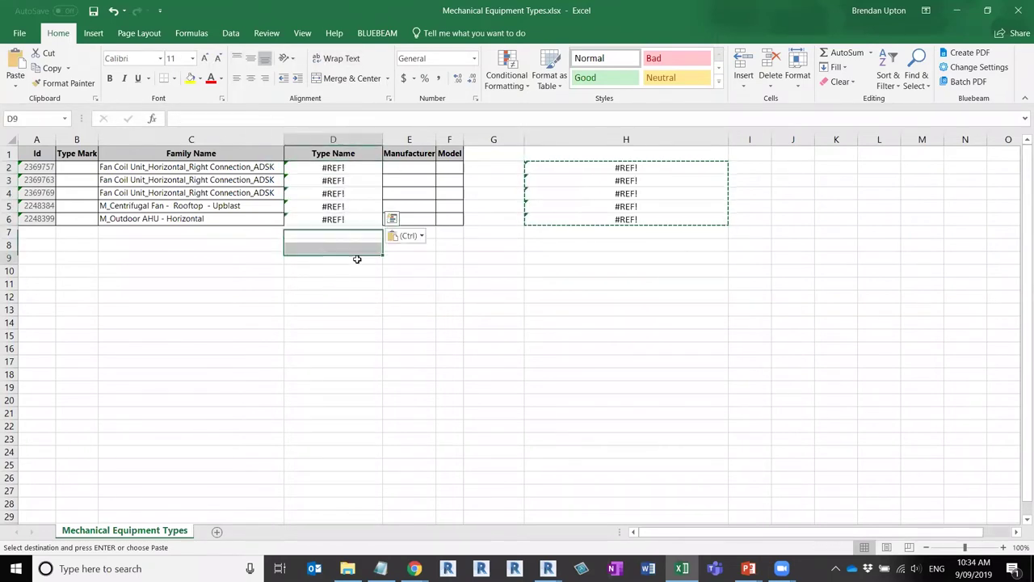
key(Escape)
click(113, 10)
key(Escape)
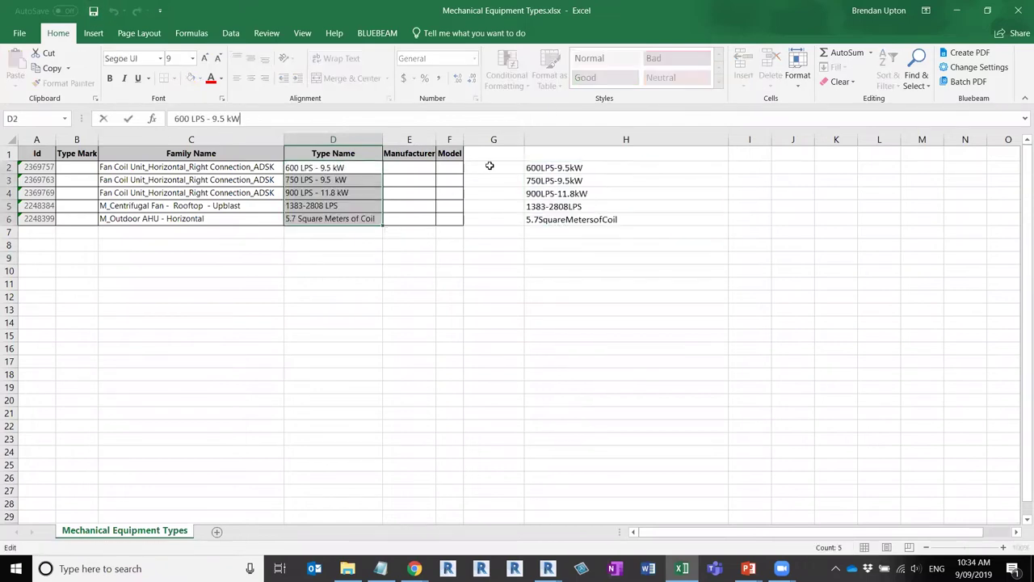
Delete the SUBSTITUTE formula from cell H2.
click(541, 167)
shift+click(555, 219)
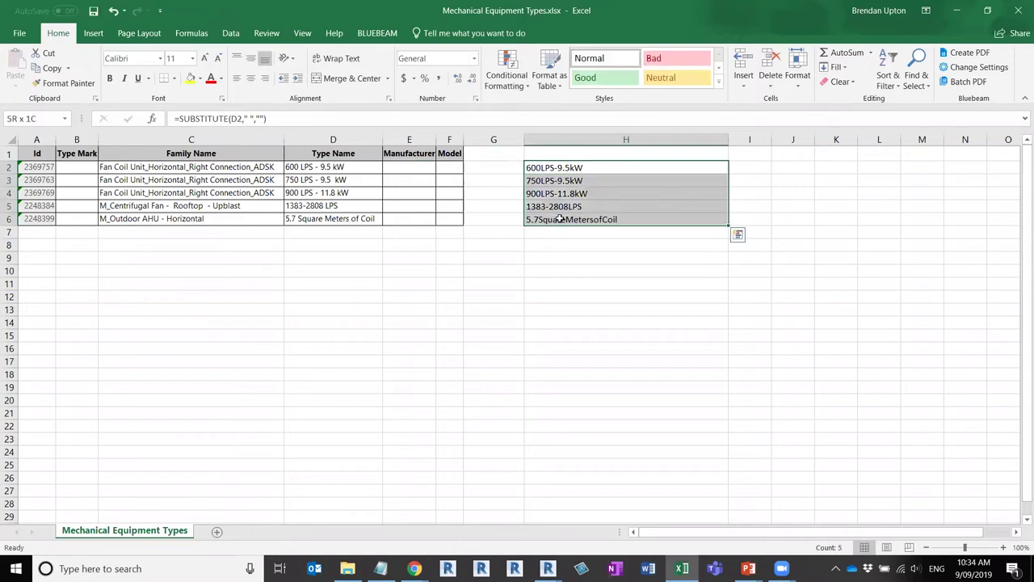
drag(177, 119, 266, 119)
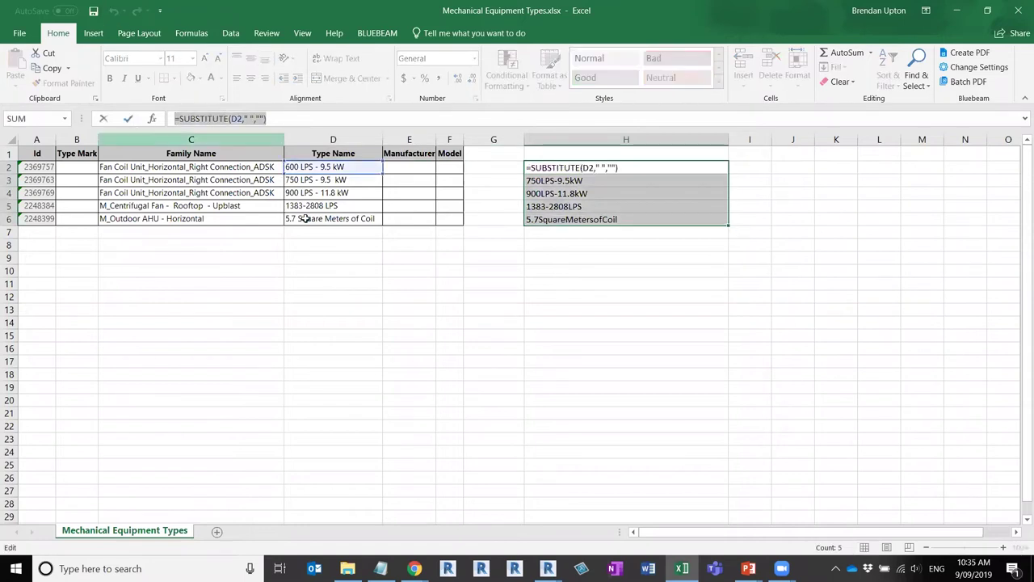
key(BackSpace)
click(594, 274)
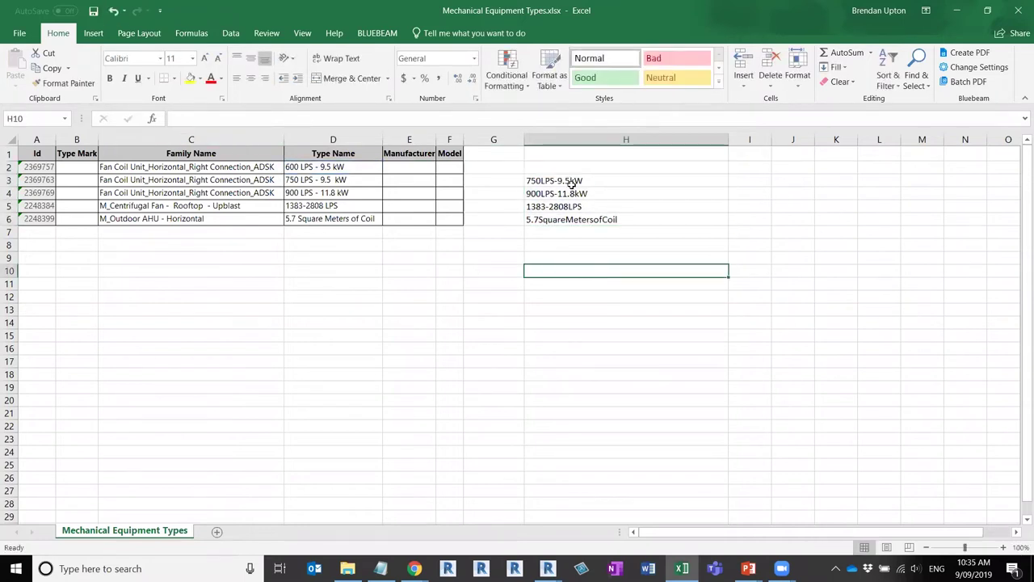
Try to copy H3:H6 into the Type Name column with a regular paste, and undo the paste.
drag(570, 180, 567, 218)
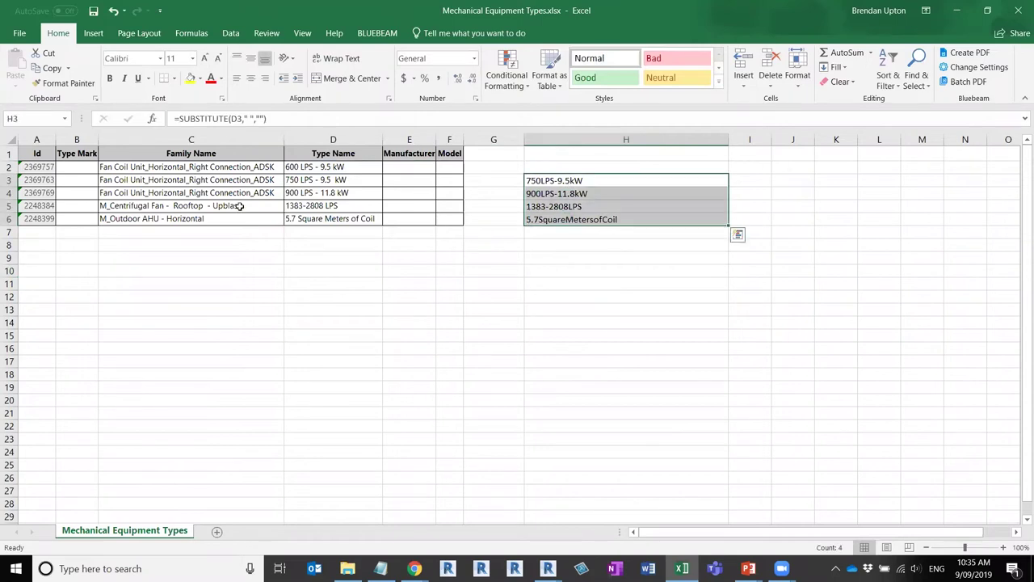
key(ctrl+c)
drag(331, 168, 344, 218)
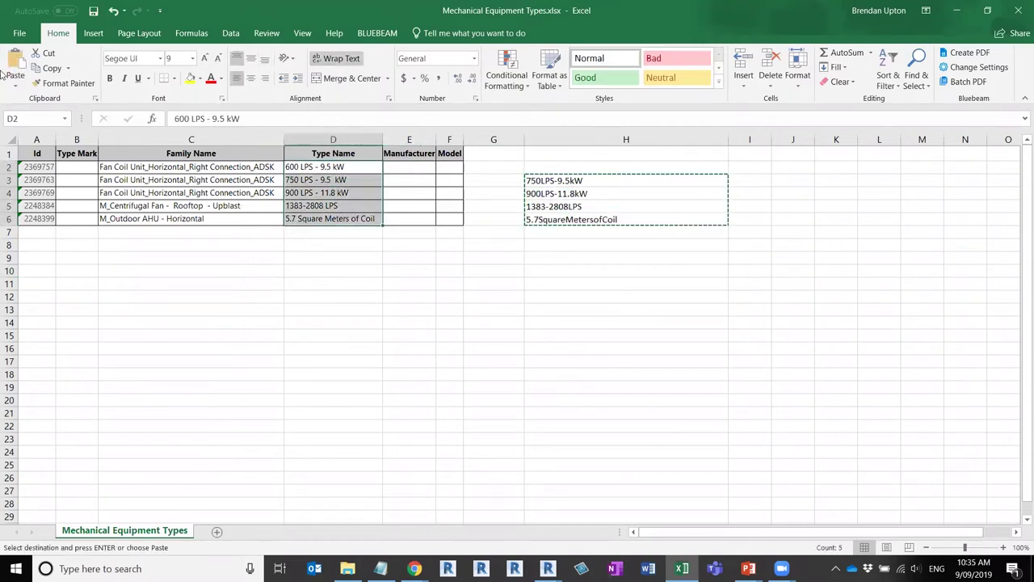
click(14, 79)
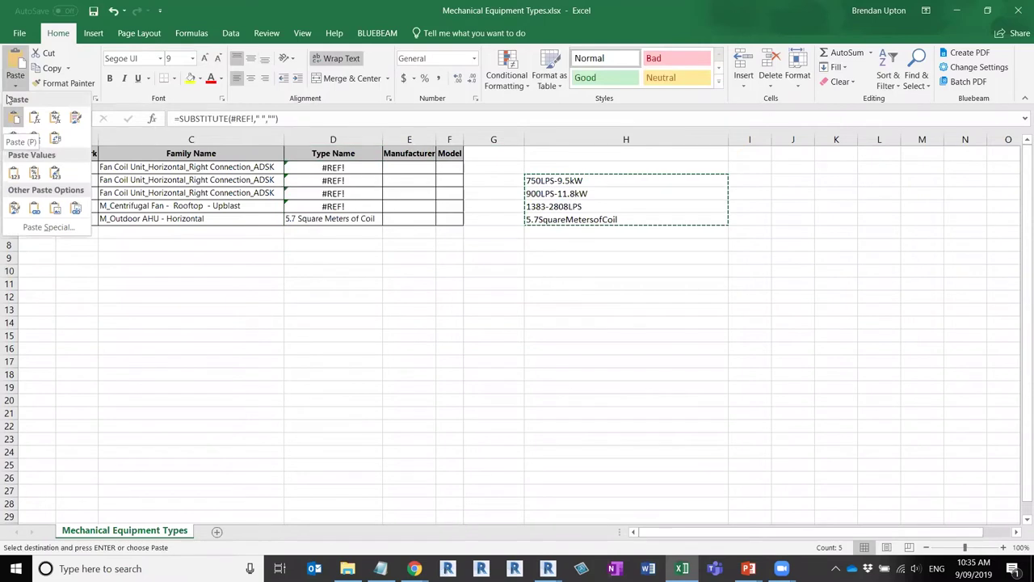
click(14, 118)
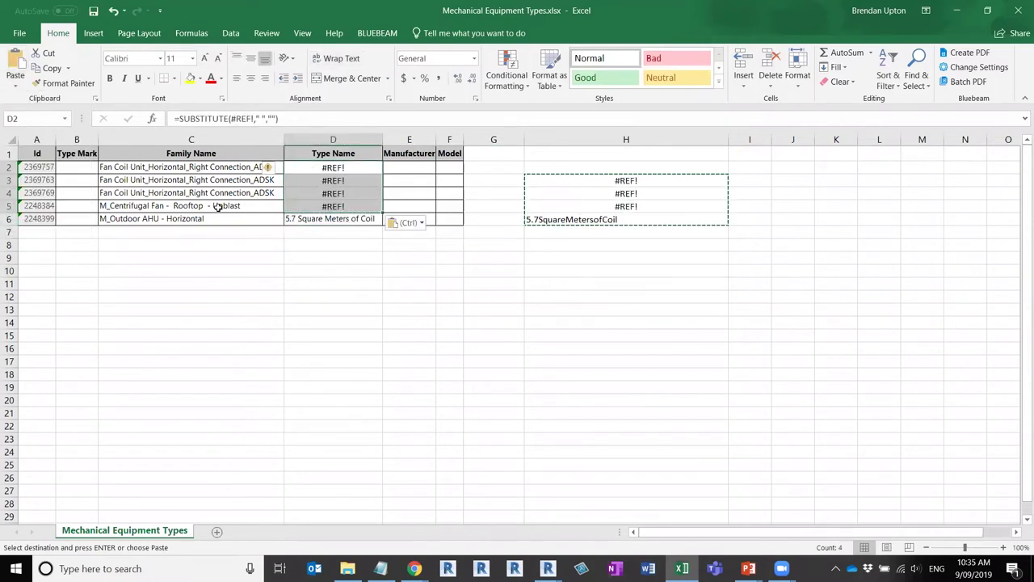
click(340, 245)
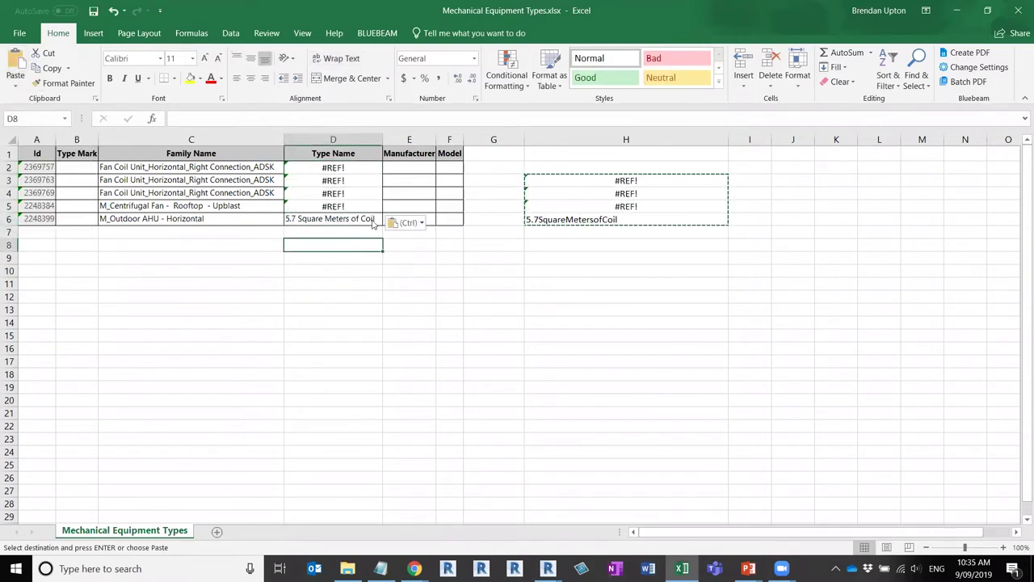
click(583, 246)
key(Escape)
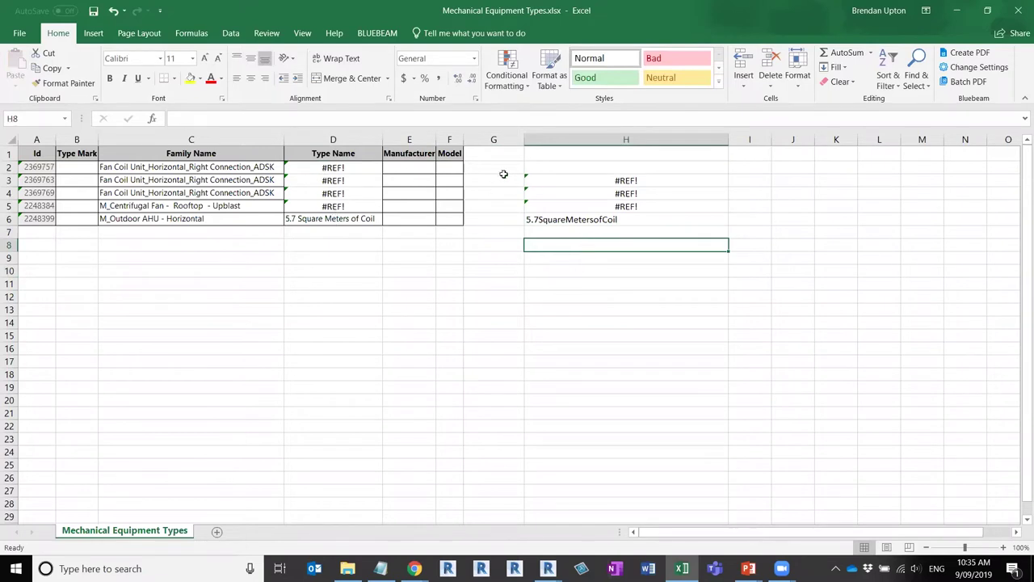
key(ctrl+z)
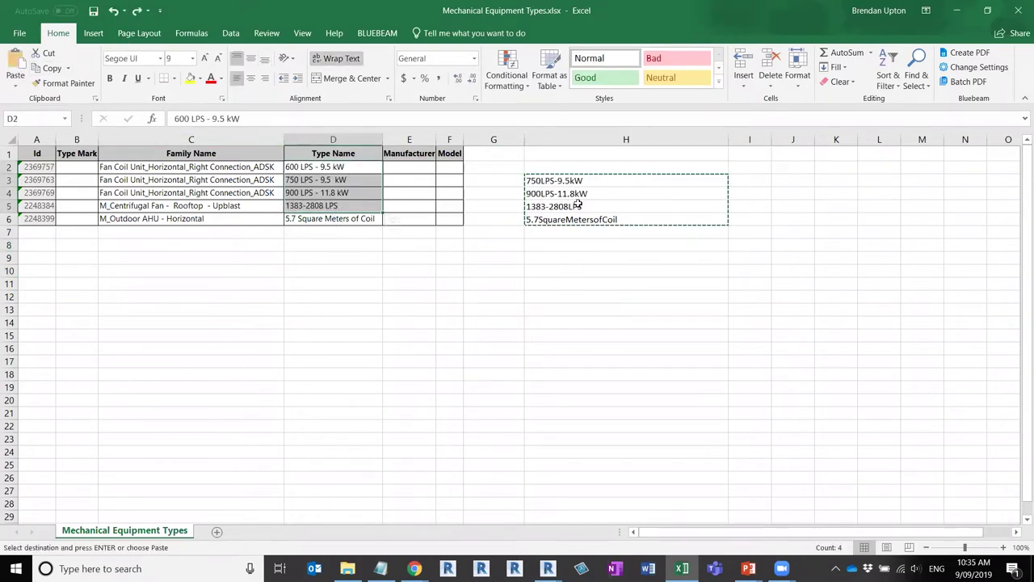
Copy the type names in D2:D5 and paste them as values only over D3:D6 in the Type Name column.
key(ctrl+c)
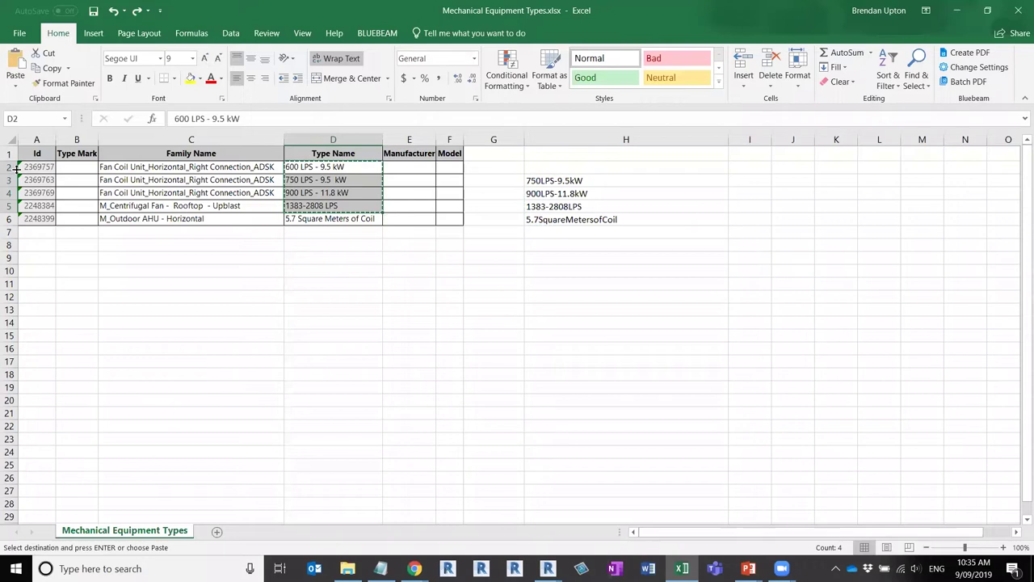
click(299, 168)
click(315, 179)
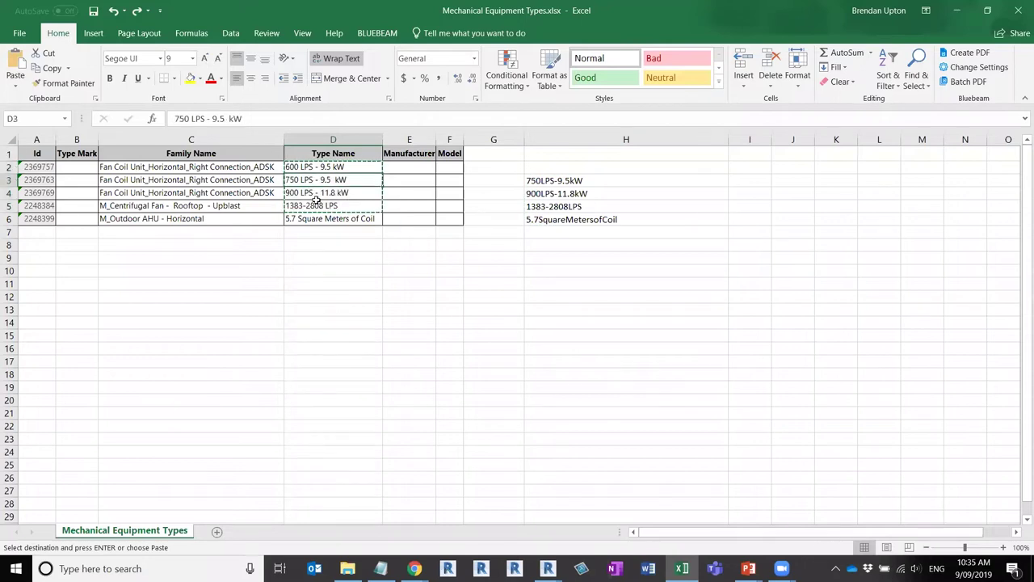
drag(316, 199, 320, 217)
click(323, 256)
drag(319, 179, 323, 220)
click(15, 78)
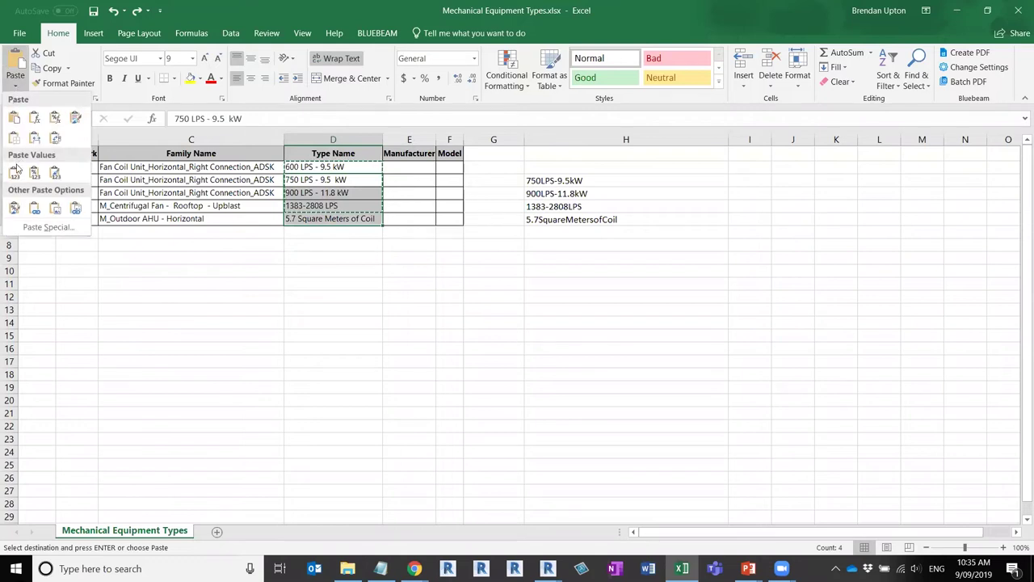
click(14, 175)
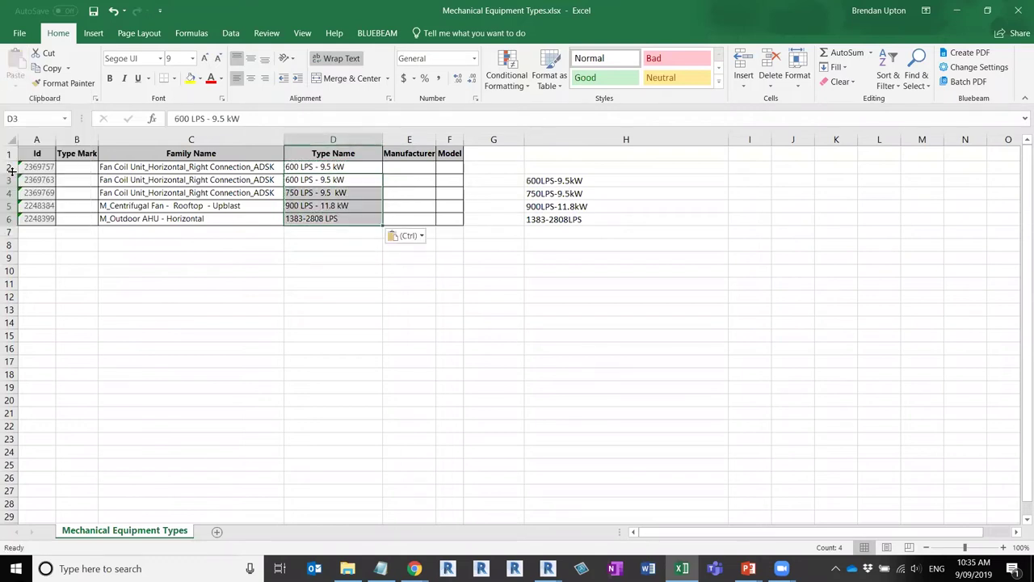
Delete helper column H with the SUBSTITUTE formulas and close the Mechanical Equipment Types workbook.
click(590, 189)
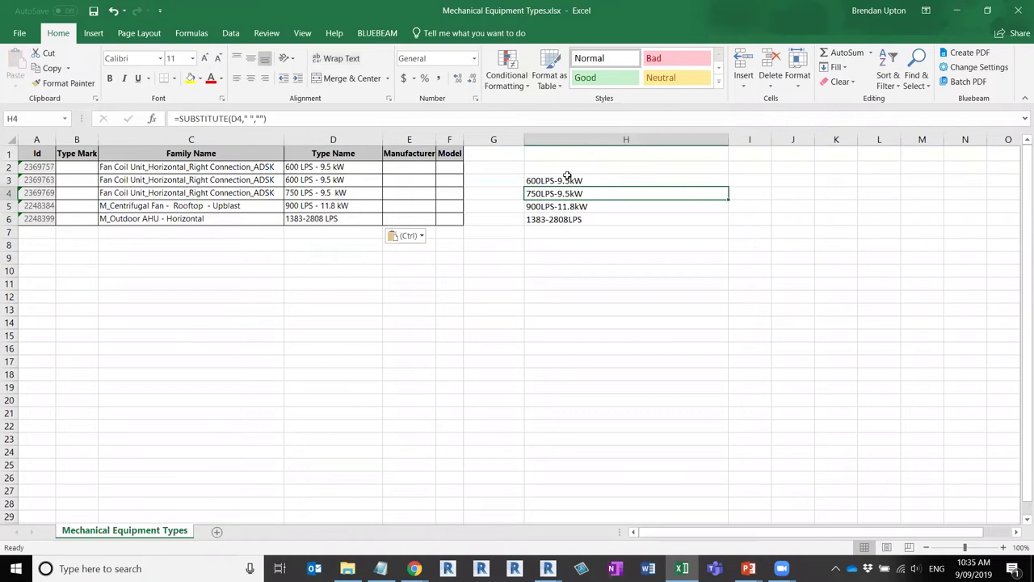
right_click(627, 141)
click(595, 320)
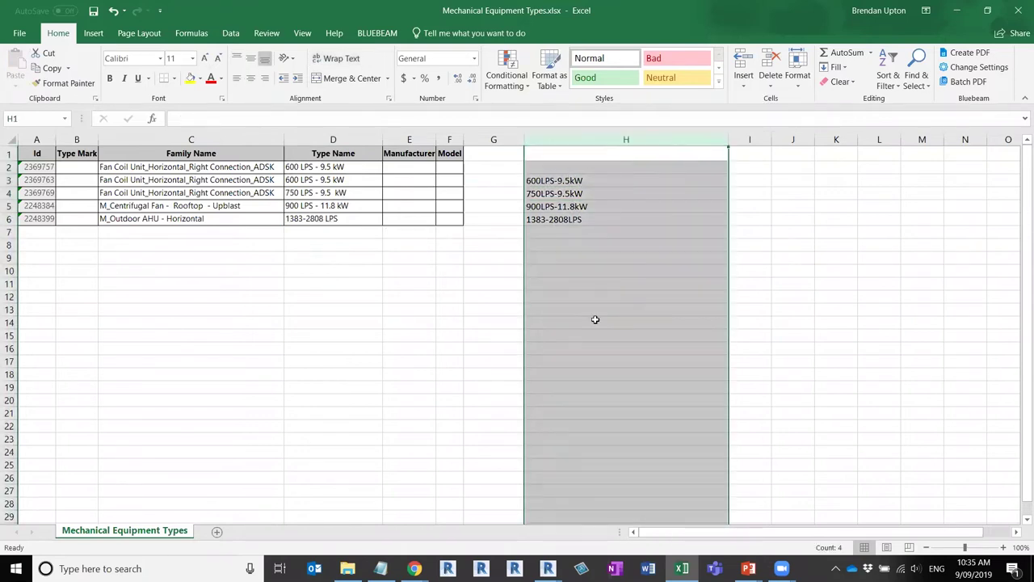
click(408, 270)
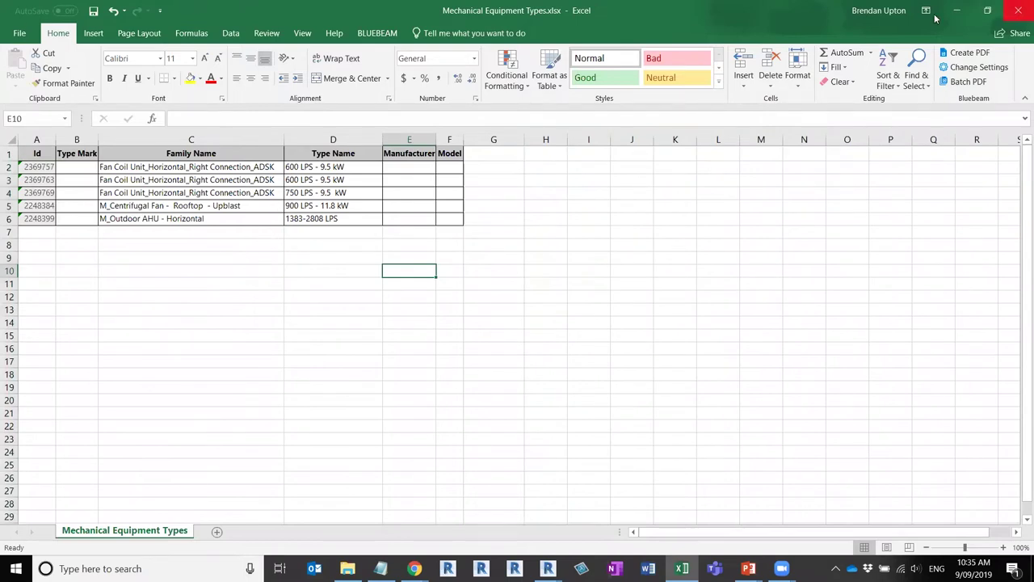
click(1019, 11)
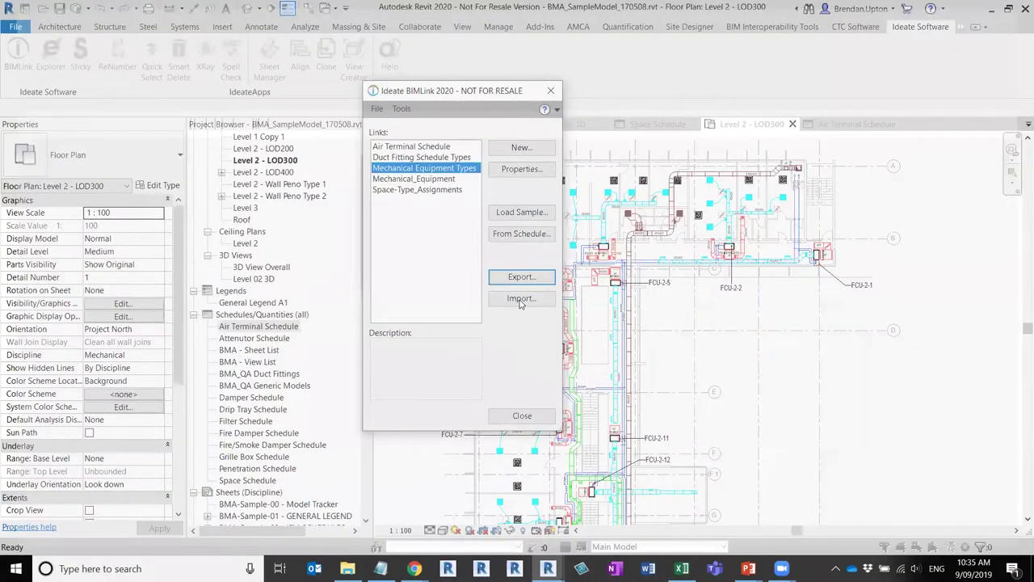
Import Mechanical Equipment Types.xlsx into the Mechanical Equipment Types link, apply the type name changes to the model, and close BIMLink.
click(521, 300)
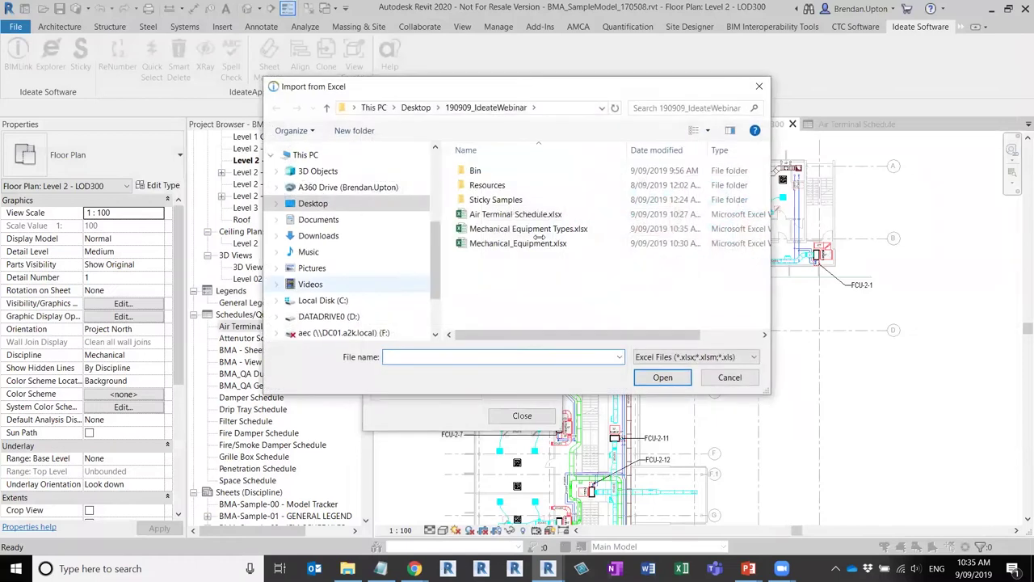
click(529, 229)
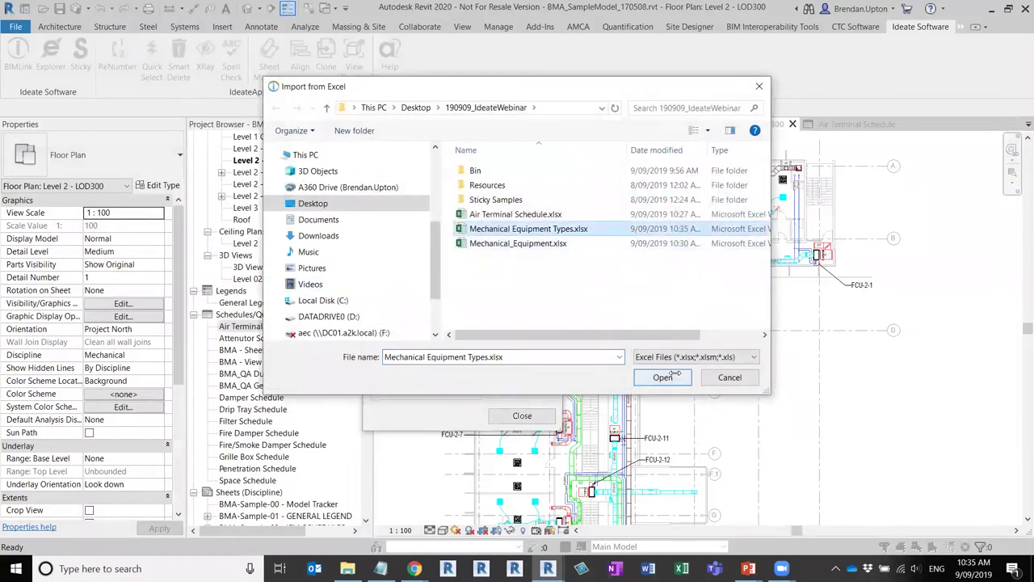
click(663, 377)
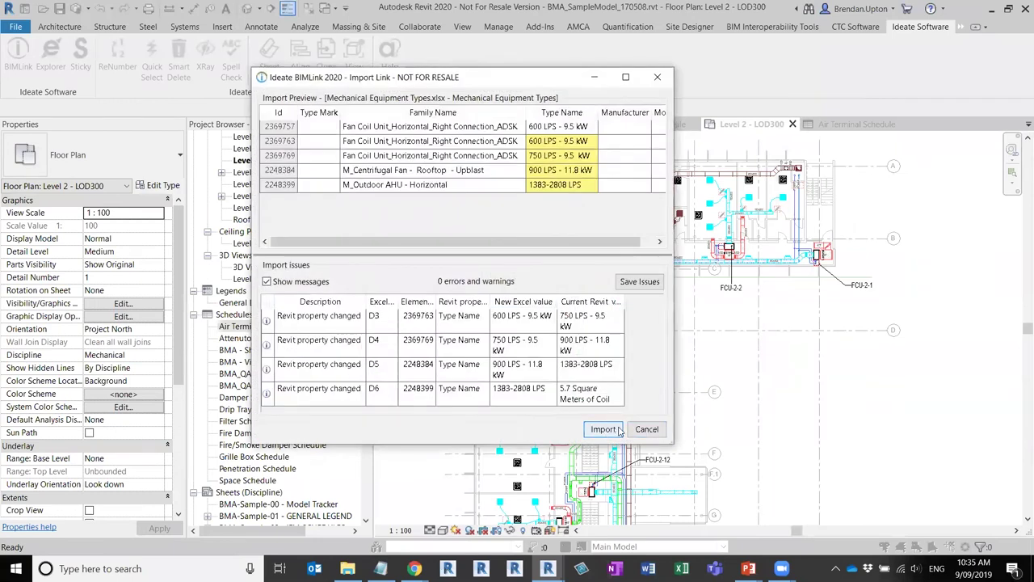
click(603, 429)
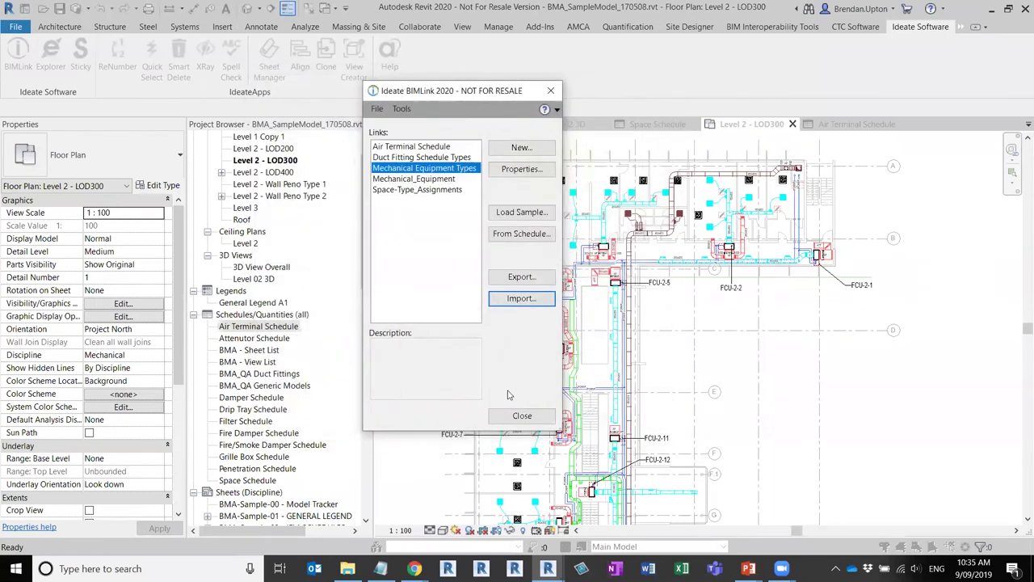
click(530, 416)
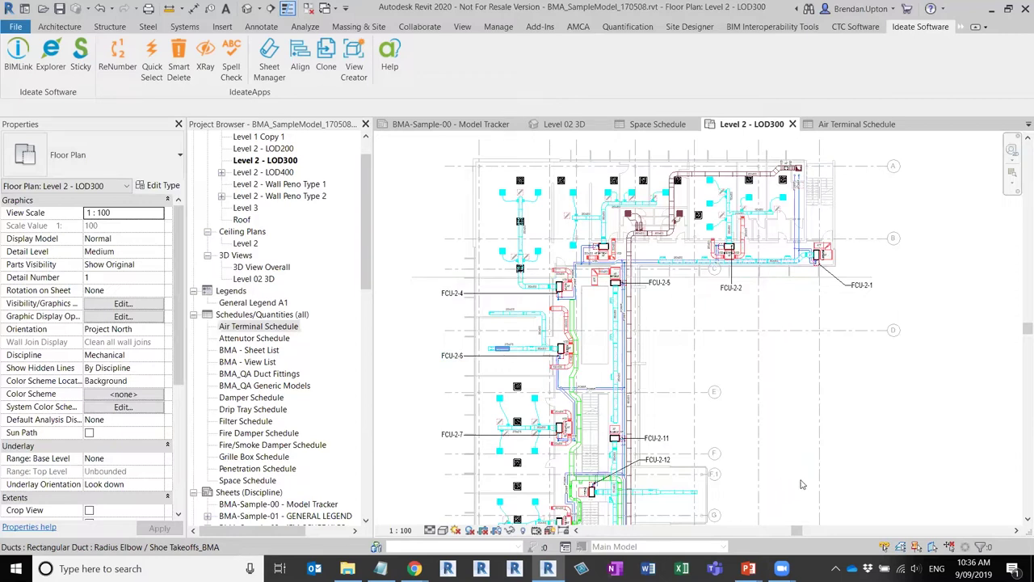
click(435, 249)
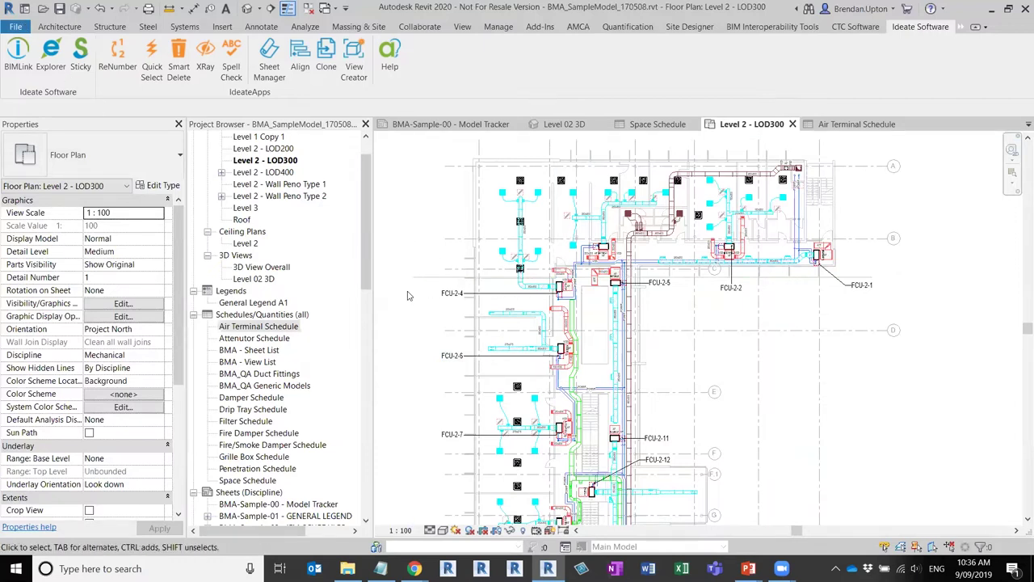
scroll(469, 327, down, 1)
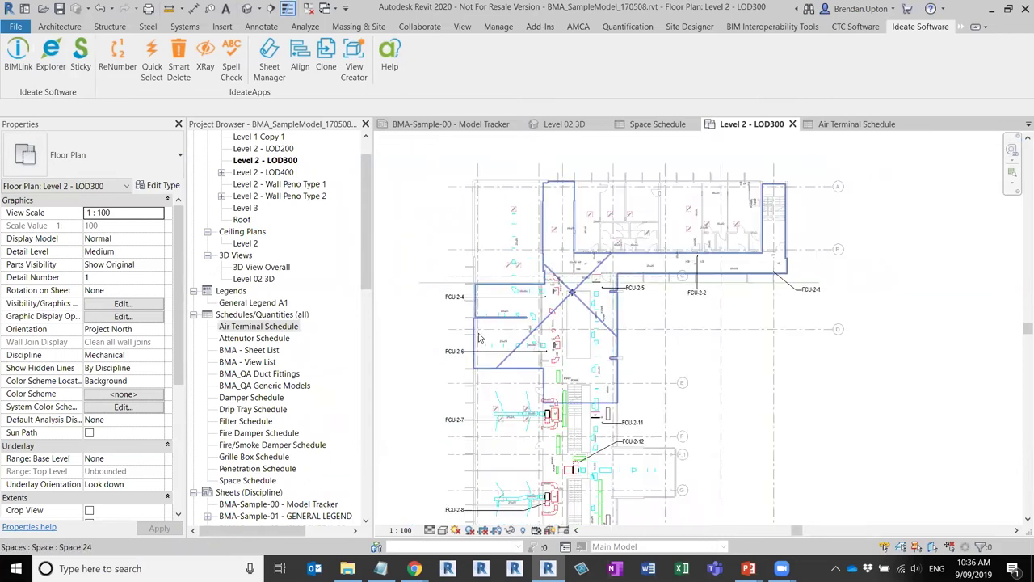
middle_drag(741, 343, 741, 342)
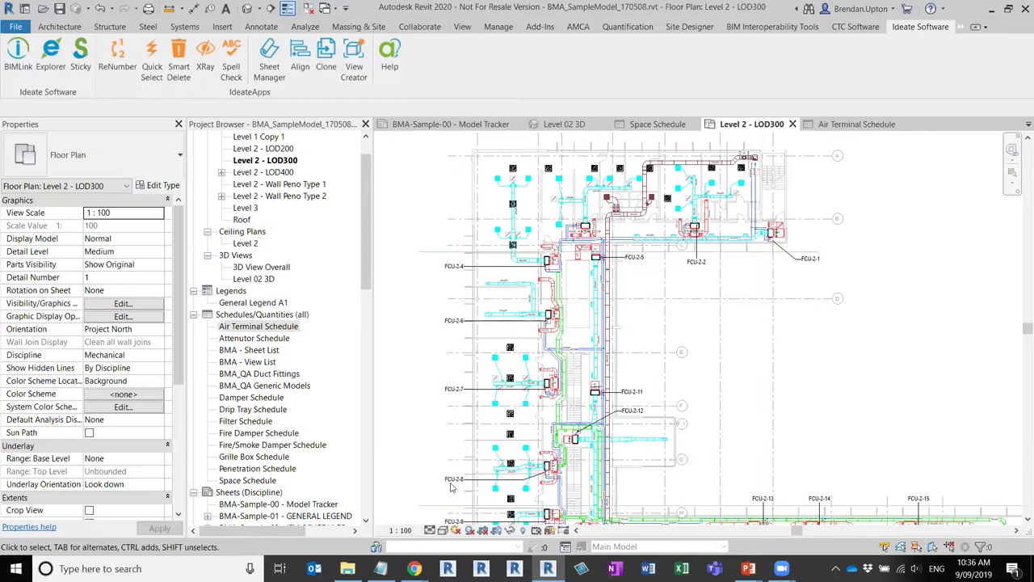
scroll(753, 133, down, 2)
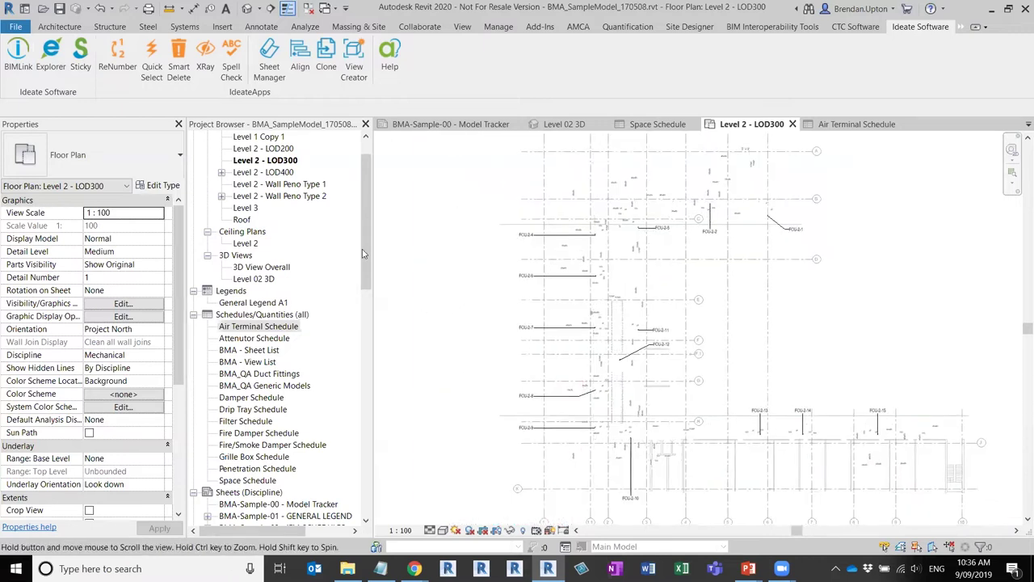
drag(366, 214, 362, 182)
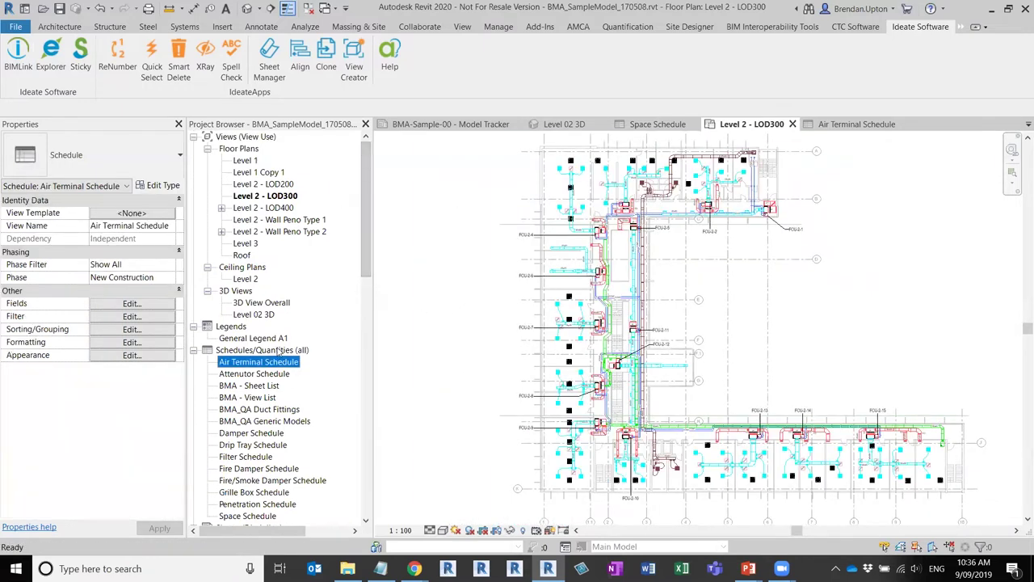
Open Ideate Explorer and move its window clear of the Project Browser.
scroll(260, 383, down, 3)
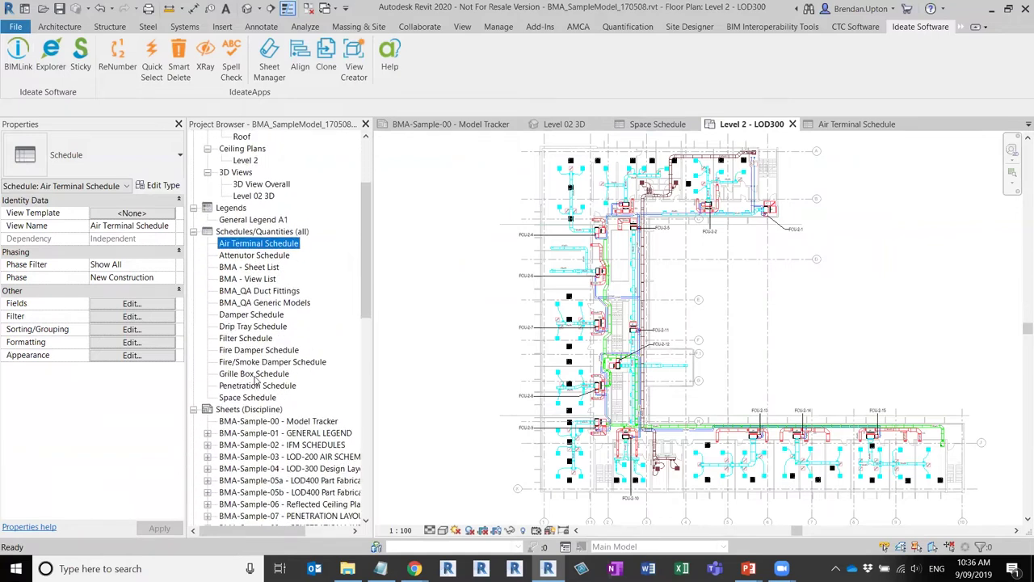
scroll(256, 379, up, 1)
scroll(259, 378, down, 2)
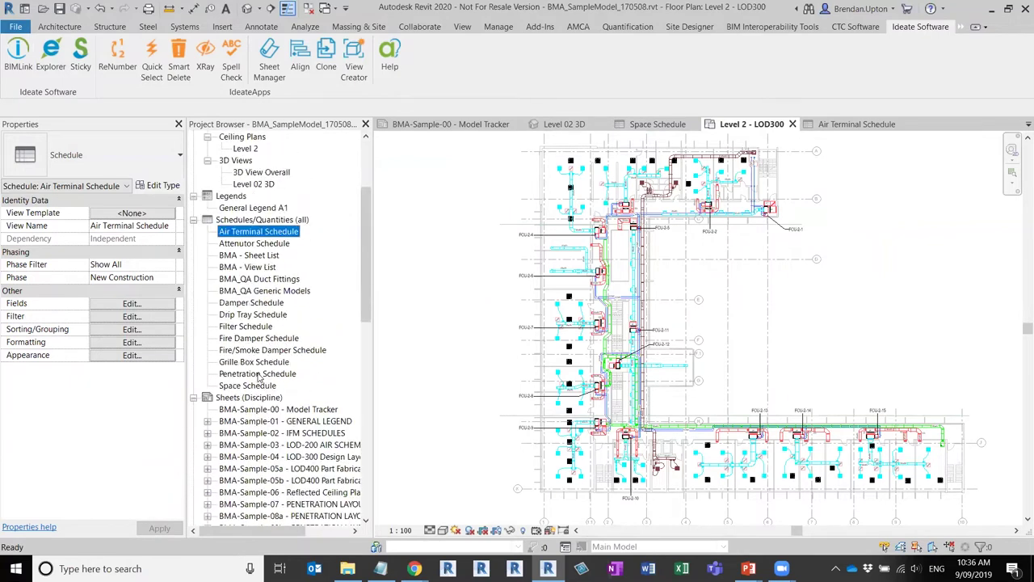
scroll(258, 377, up, 3)
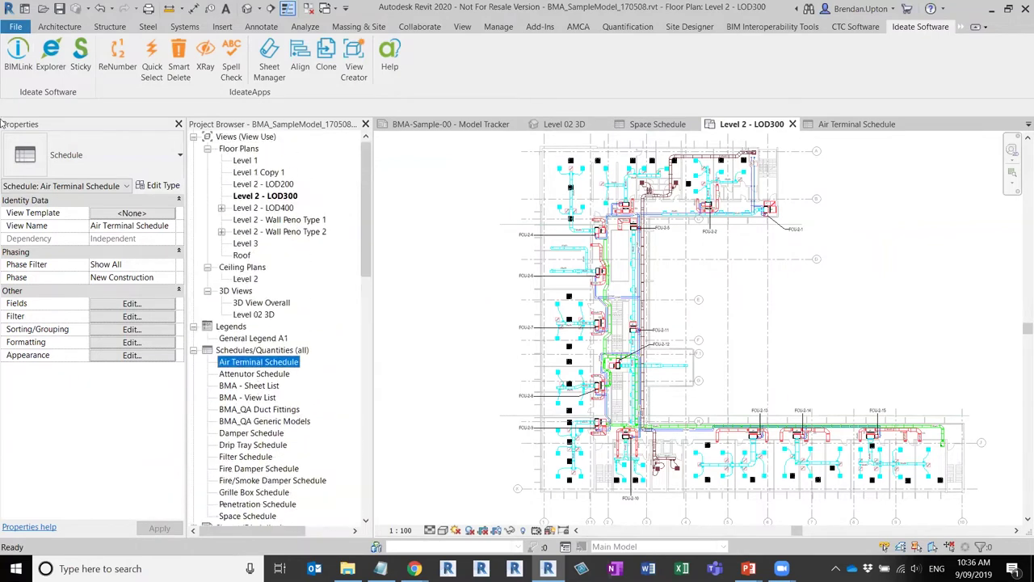
click(51, 52)
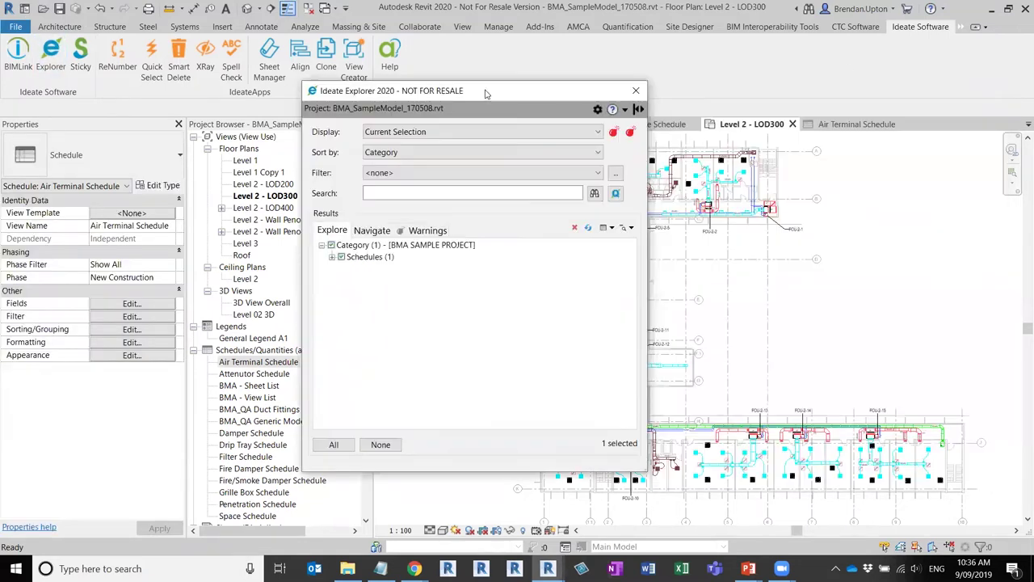
drag(493, 90, 654, 96)
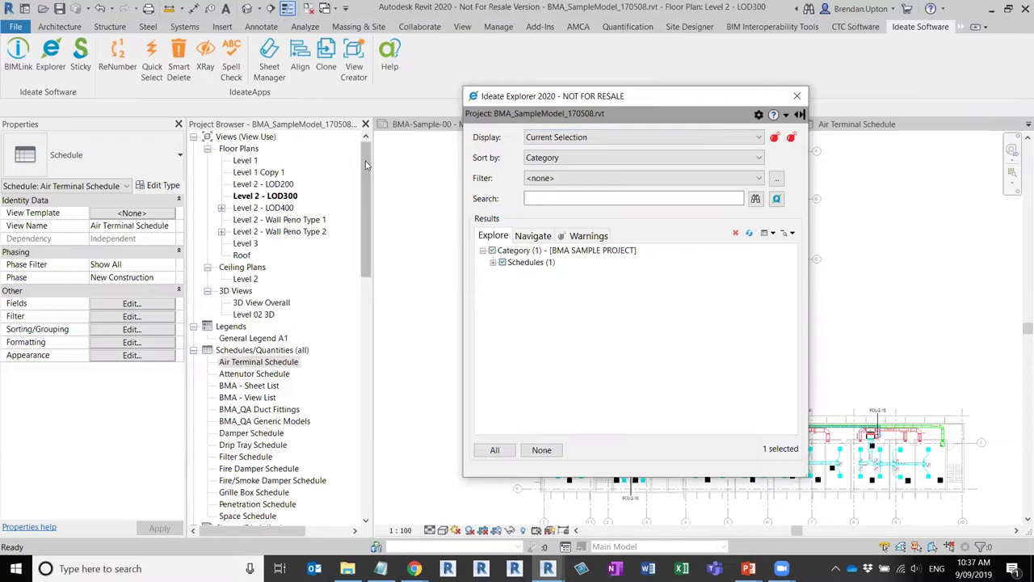
Look through the views, schedules, sheets and families listed in the Project Browser.
drag(363, 175, 363, 202)
scroll(364, 162, up, 3)
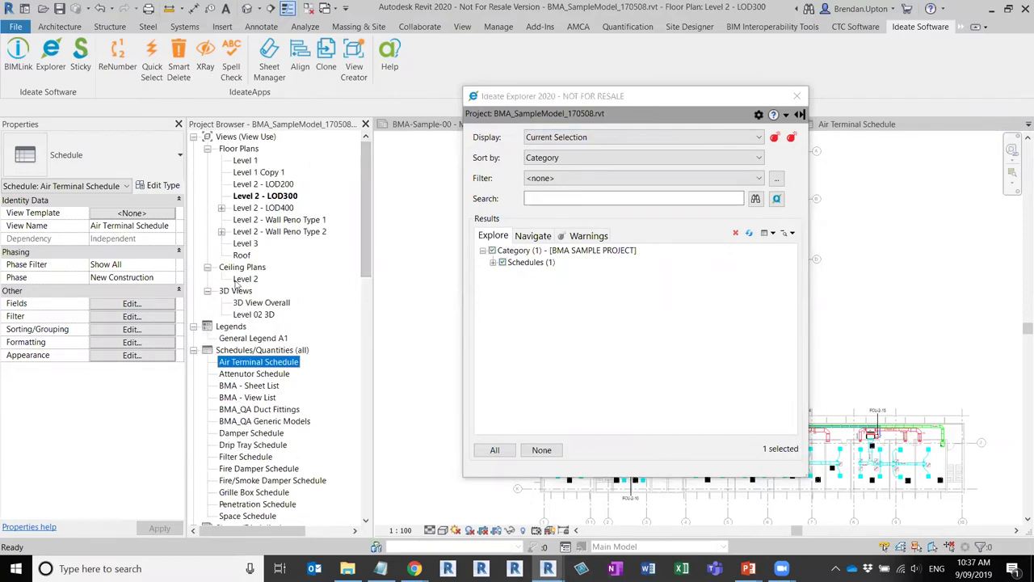
drag(363, 200, 364, 287)
mouse_move(367, 241)
mouse_down()
mouse_move(366, 275)
mouse_move(363, 248)
mouse_up()
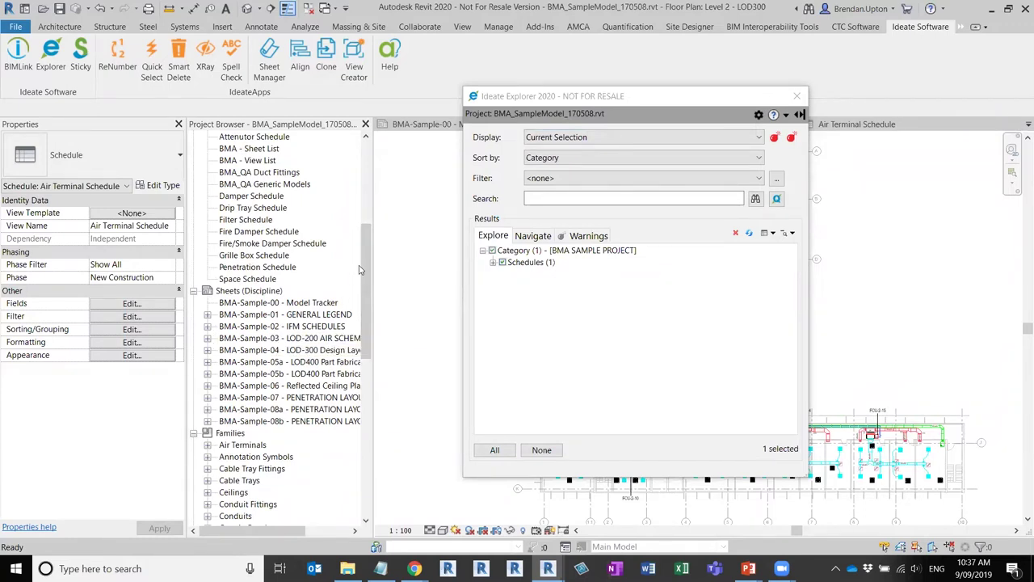
drag(367, 261, 406, 369)
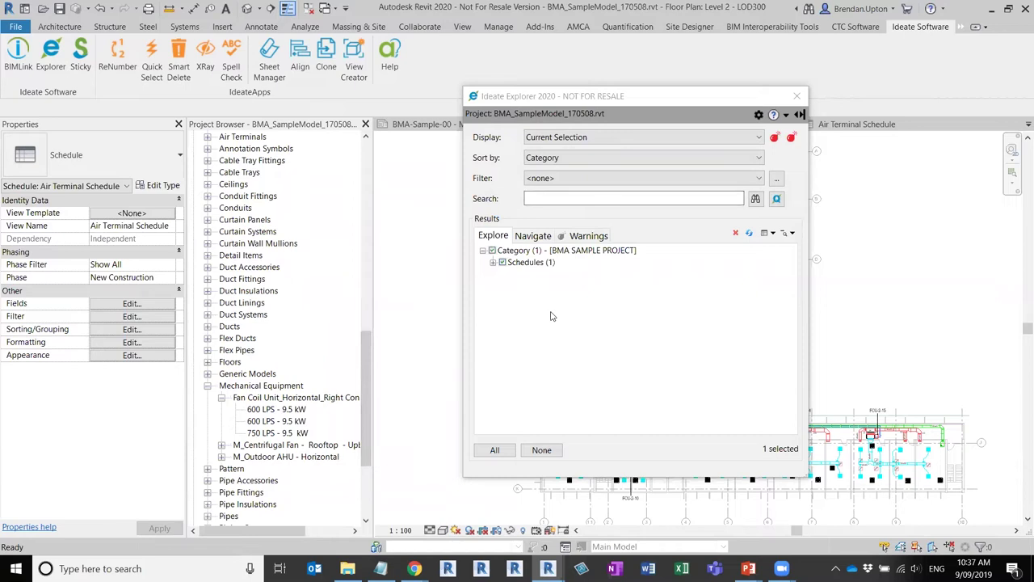
Move the Ideate Explorer window further aside and set its display scope to Entire Project.
drag(735, 92, 835, 84)
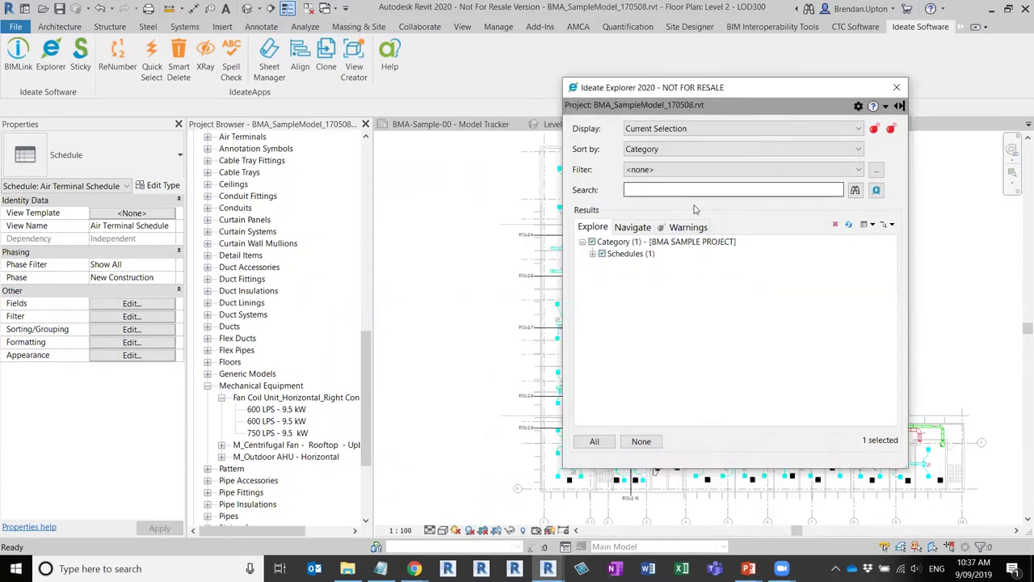
click(756, 128)
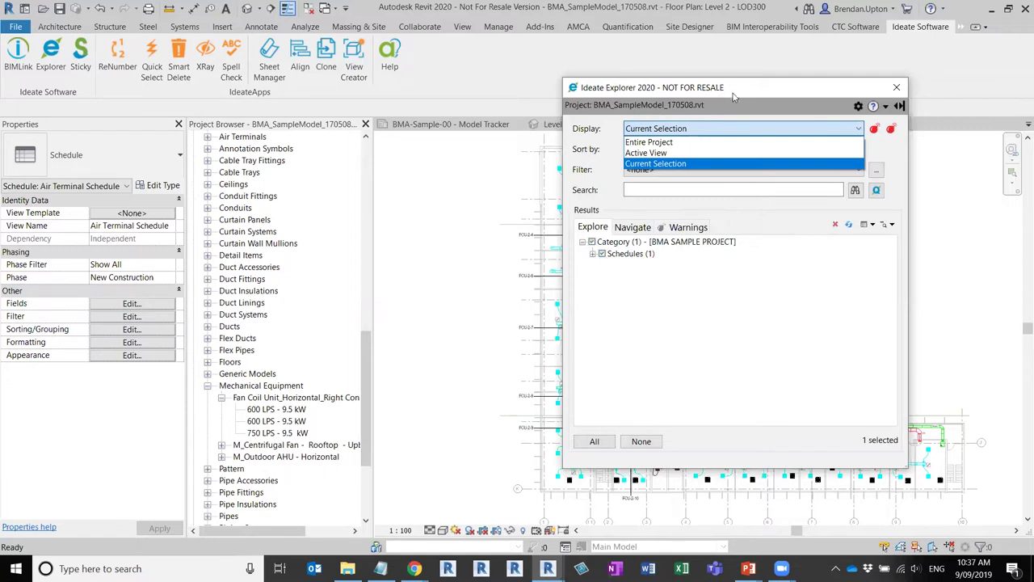
click(847, 131)
click(850, 132)
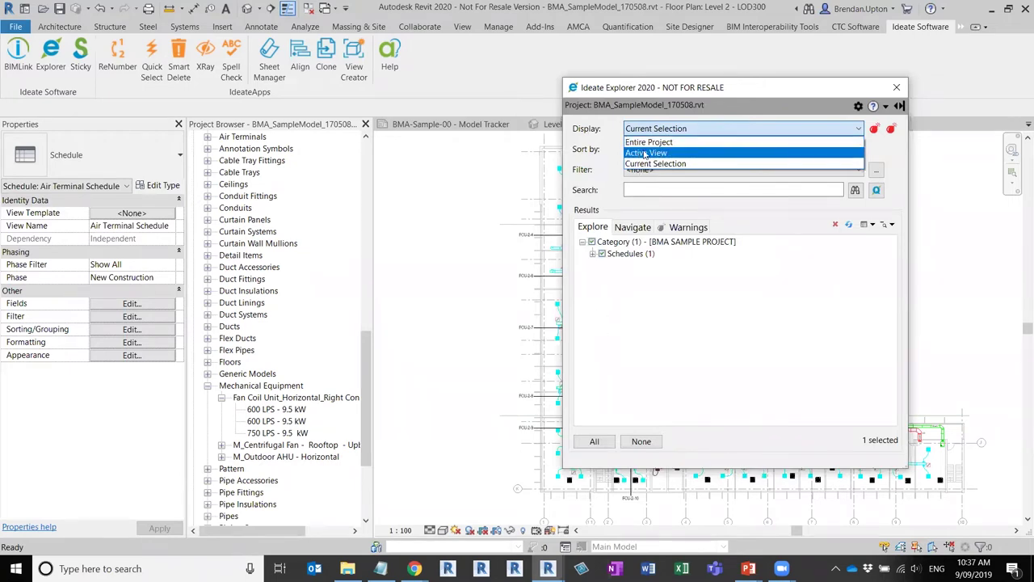
click(718, 132)
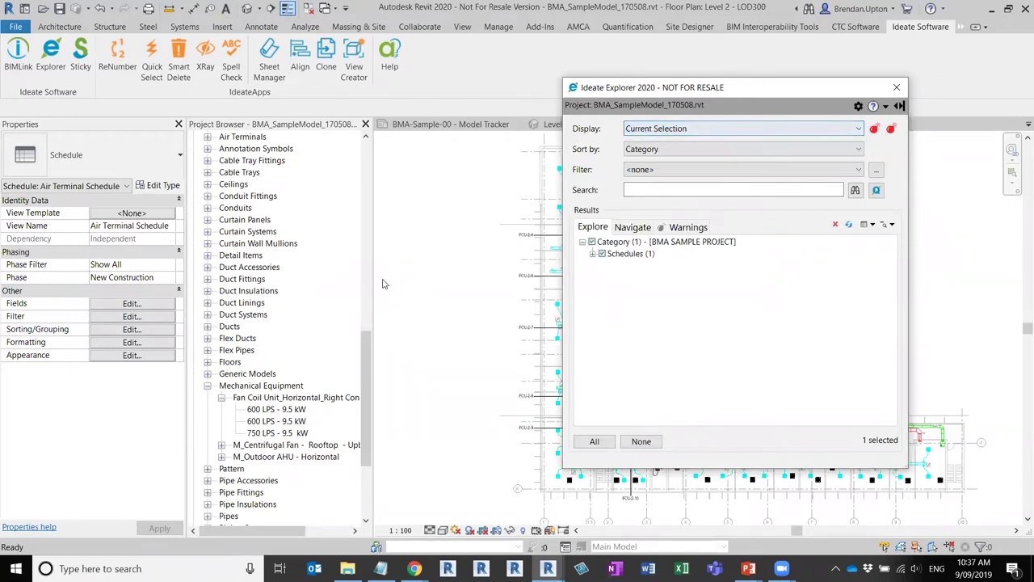
click(732, 134)
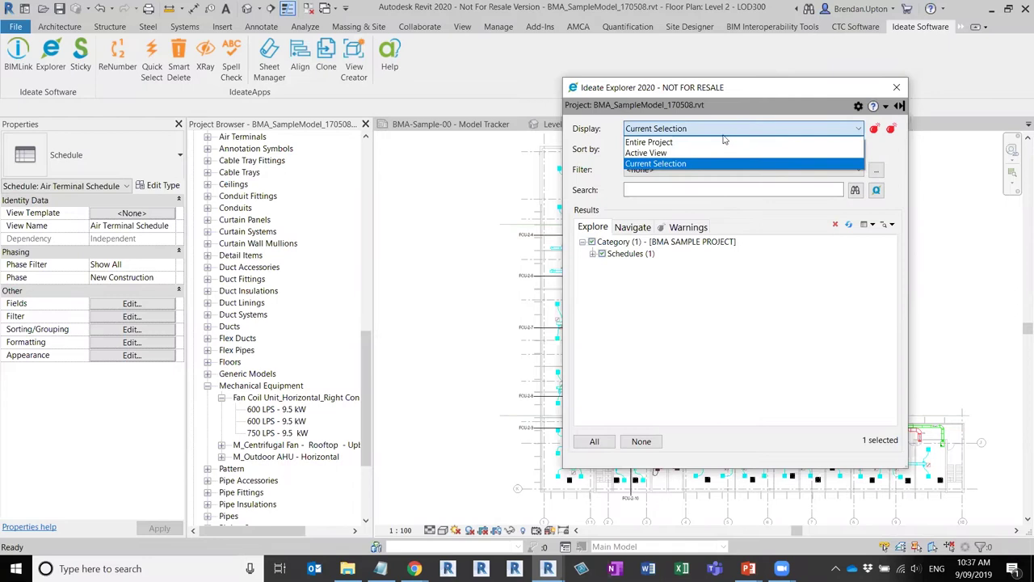
click(668, 153)
click(679, 130)
click(682, 143)
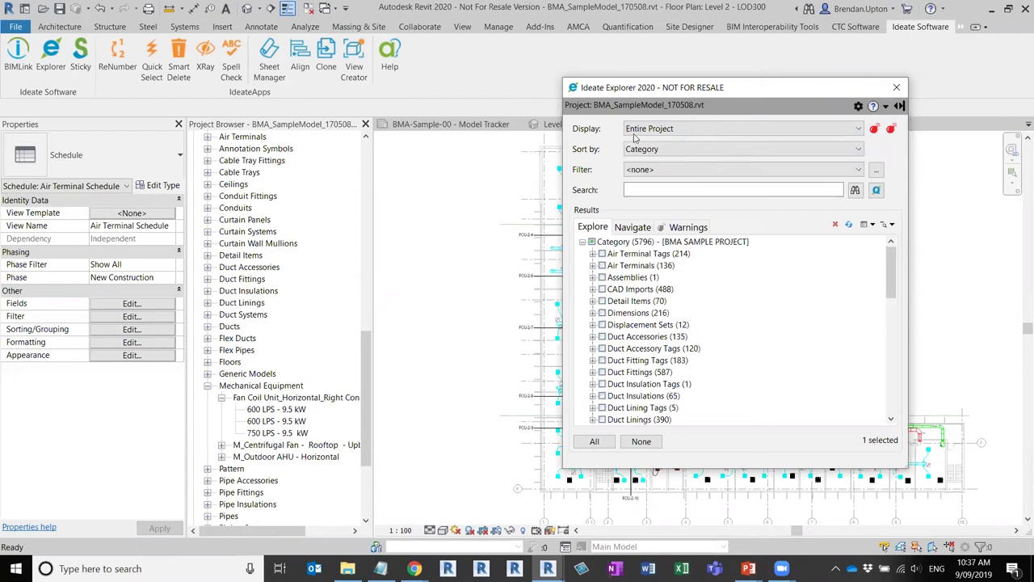
Examine the full list of element categories in the entire project, through to Work Plane Grids.
mouse_move(894, 260)
mouse_down()
mouse_move(889, 387)
mouse_move(892, 272)
mouse_up()
scroll(651, 368, down, 15)
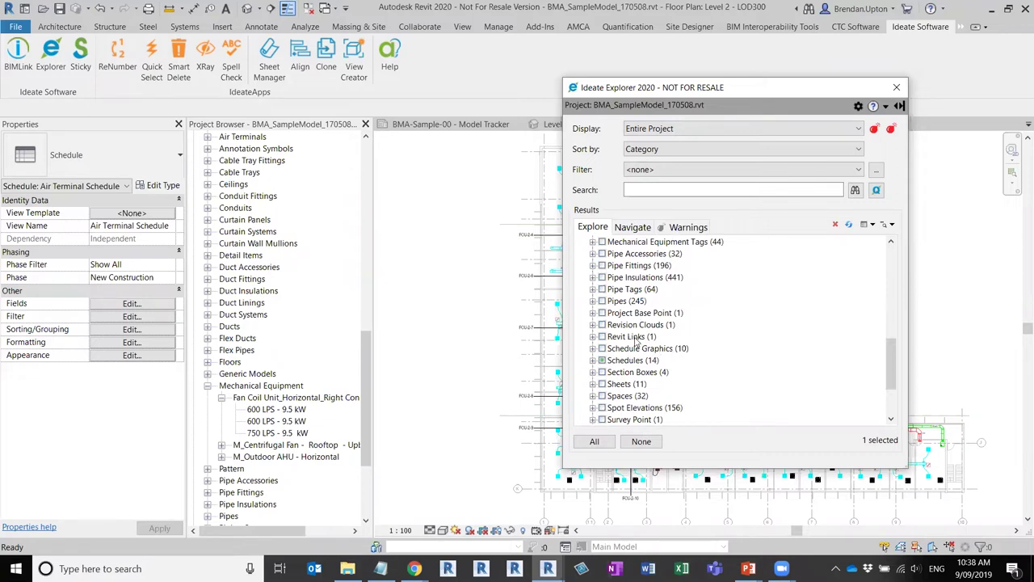
scroll(634, 343, down, 2)
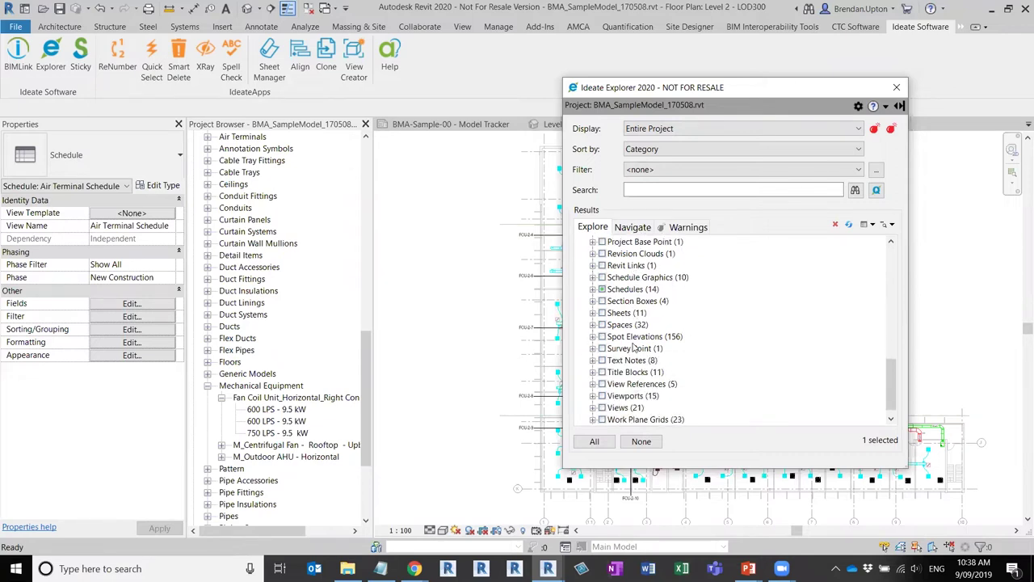
scroll(632, 363, down, 1)
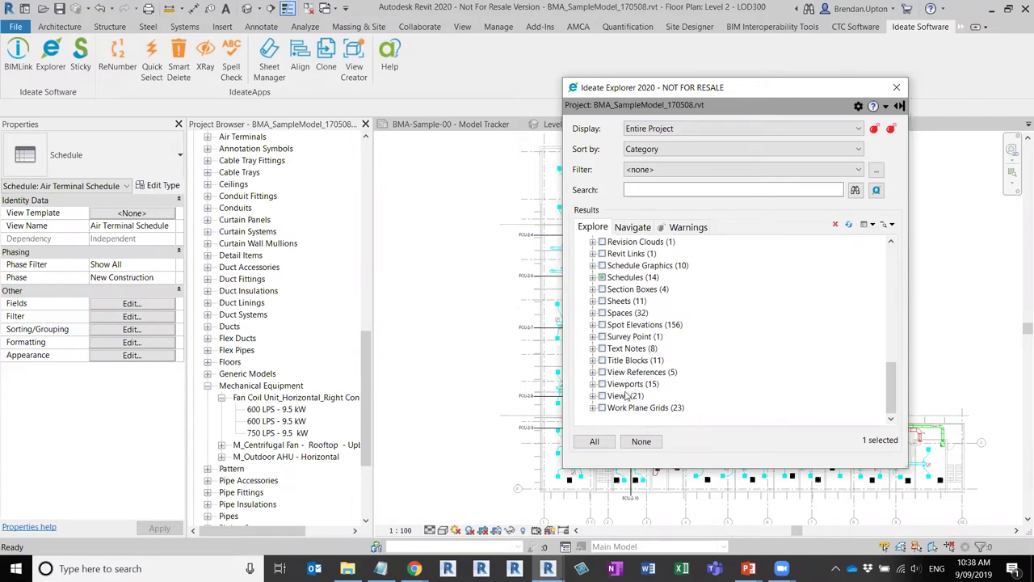
scroll(626, 404, up, 1)
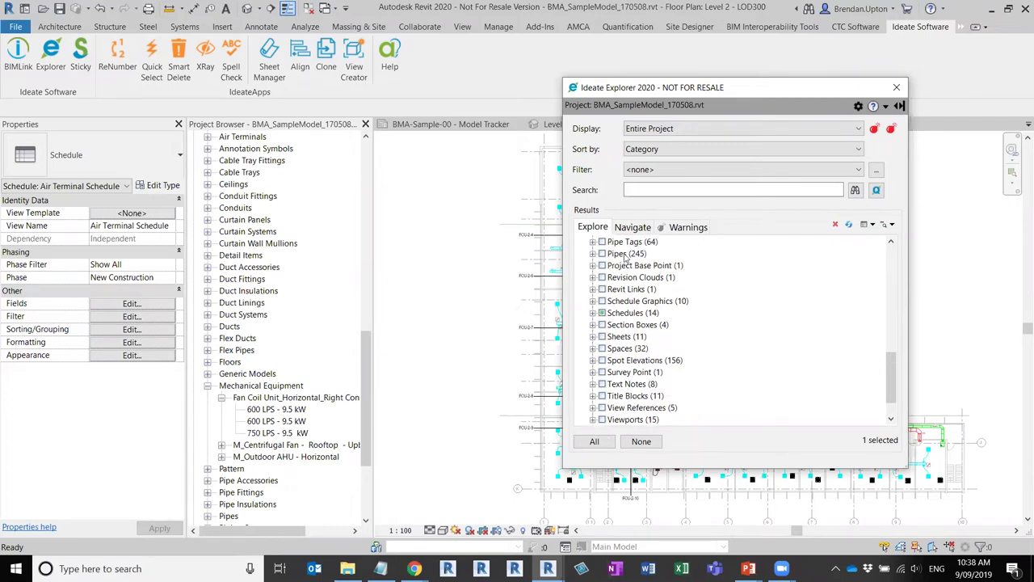
scroll(637, 285, up, 10)
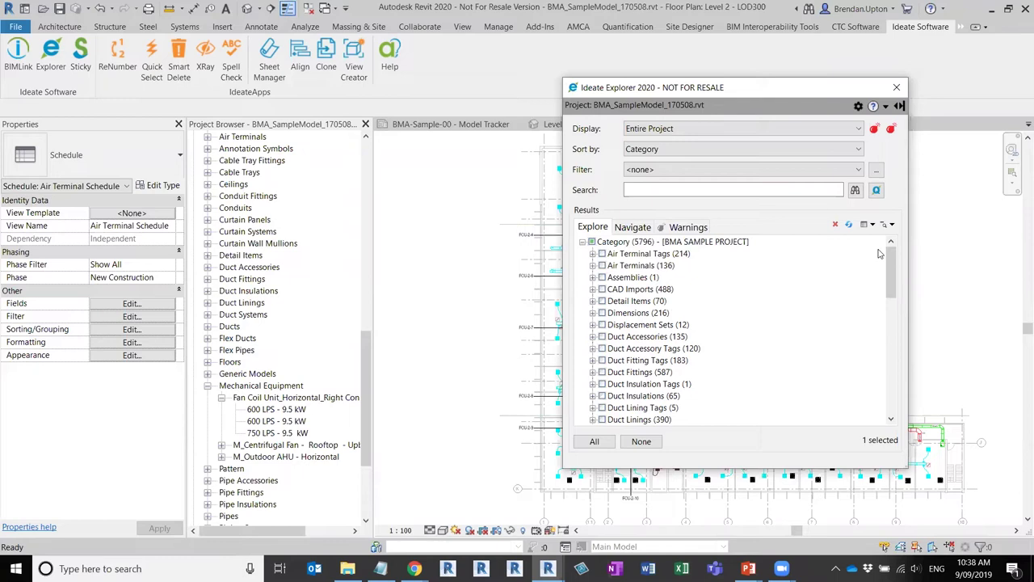
click(832, 150)
click(832, 150)
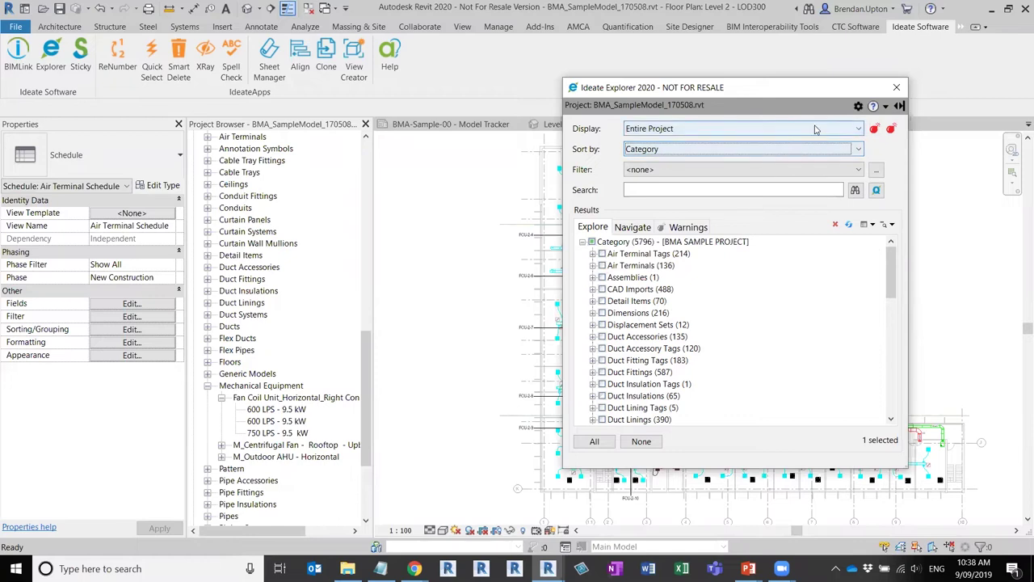
click(815, 129)
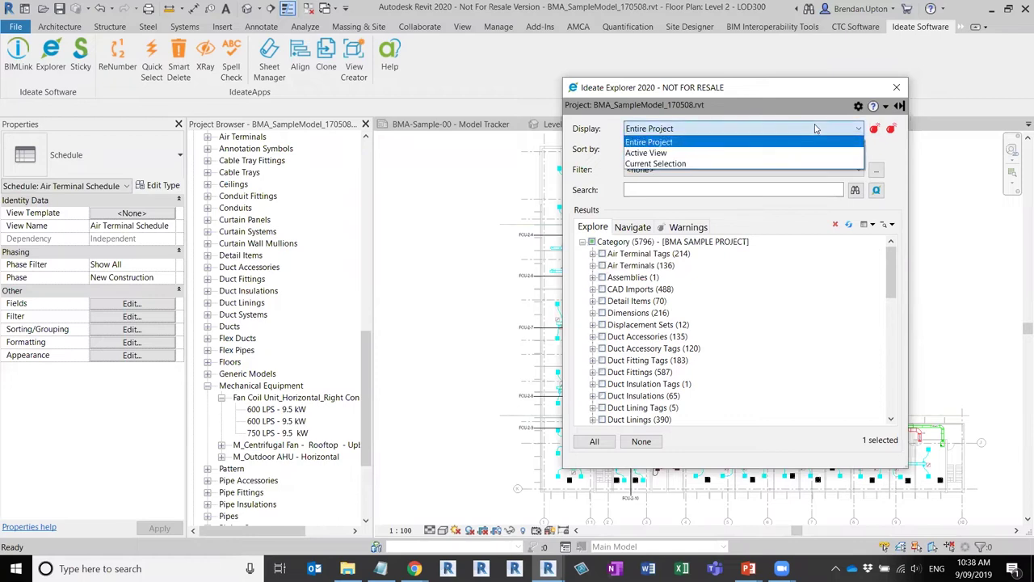
click(816, 129)
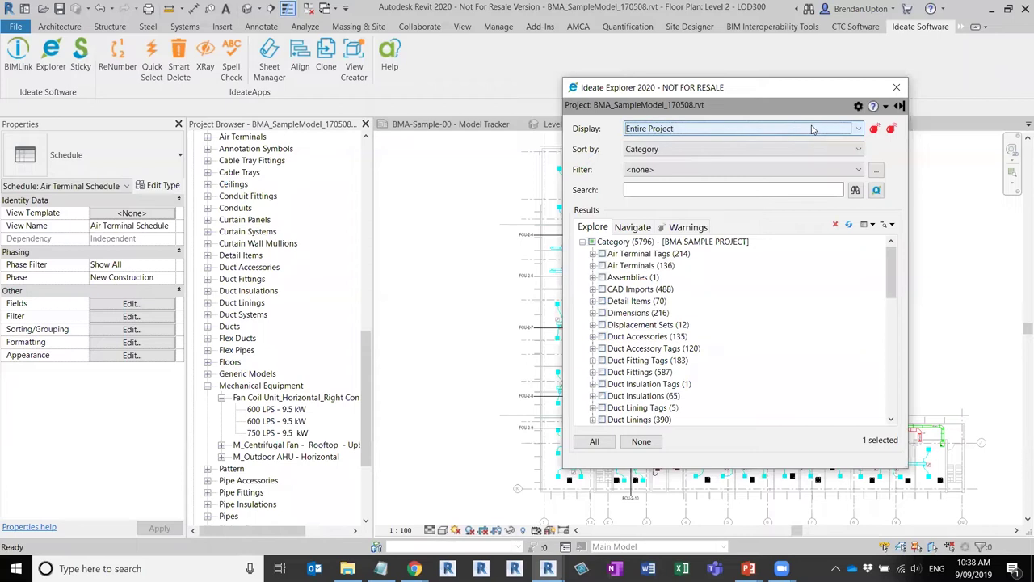
click(814, 153)
click(664, 164)
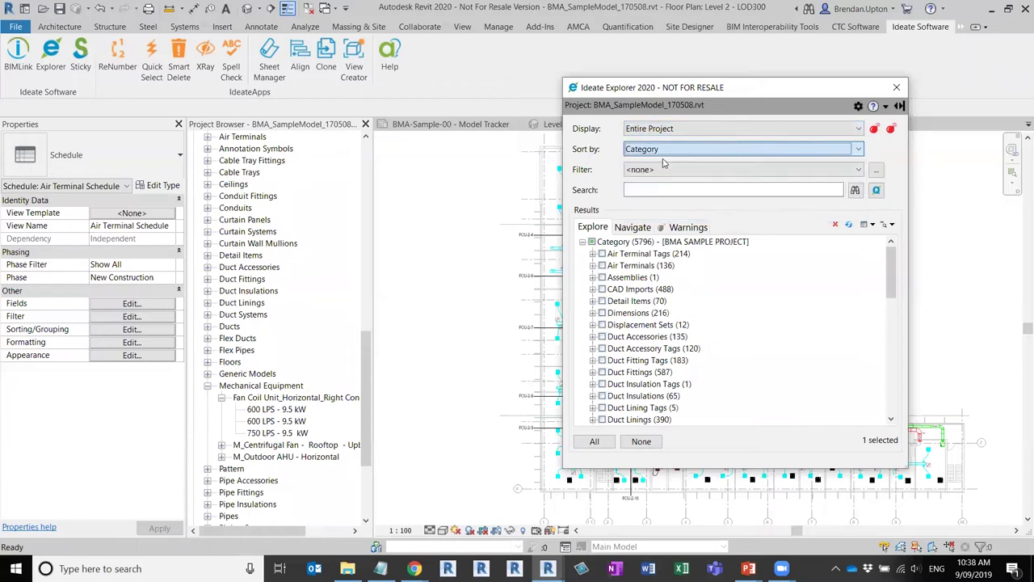
click(686, 173)
click(688, 176)
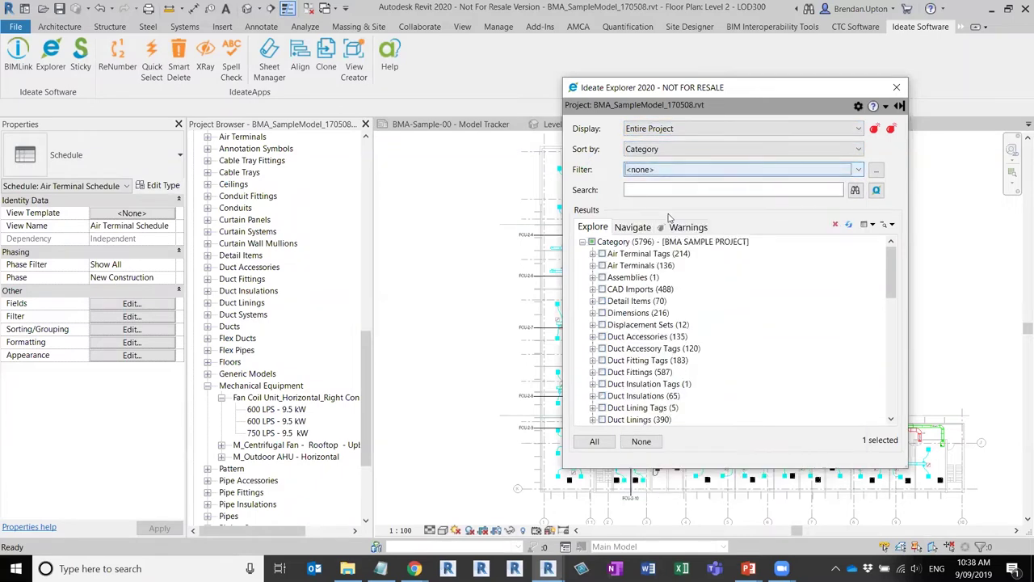
Expand Lines and its Detail Lines to list the individual instances of the M-HVAC-DUCT and A-DETL line styles.
scroll(794, 347, down, 5)
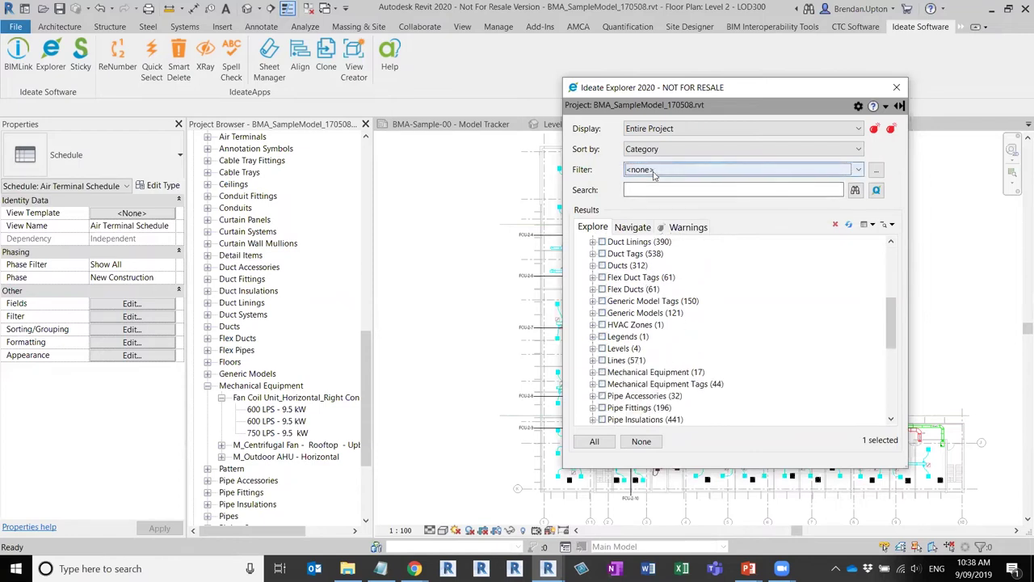
click(593, 360)
click(603, 372)
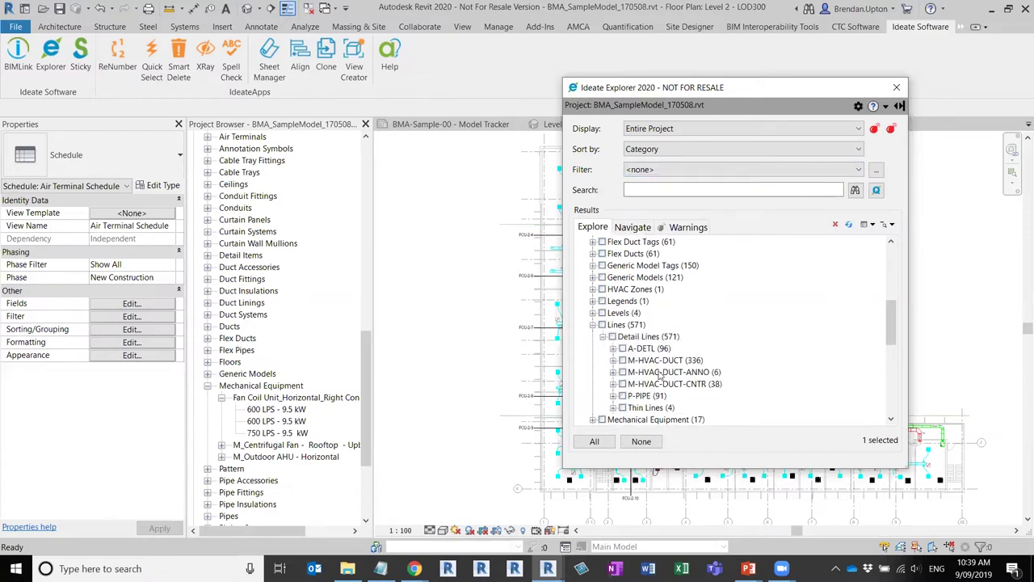
scroll(618, 332, down, 3)
click(613, 289)
click(677, 300)
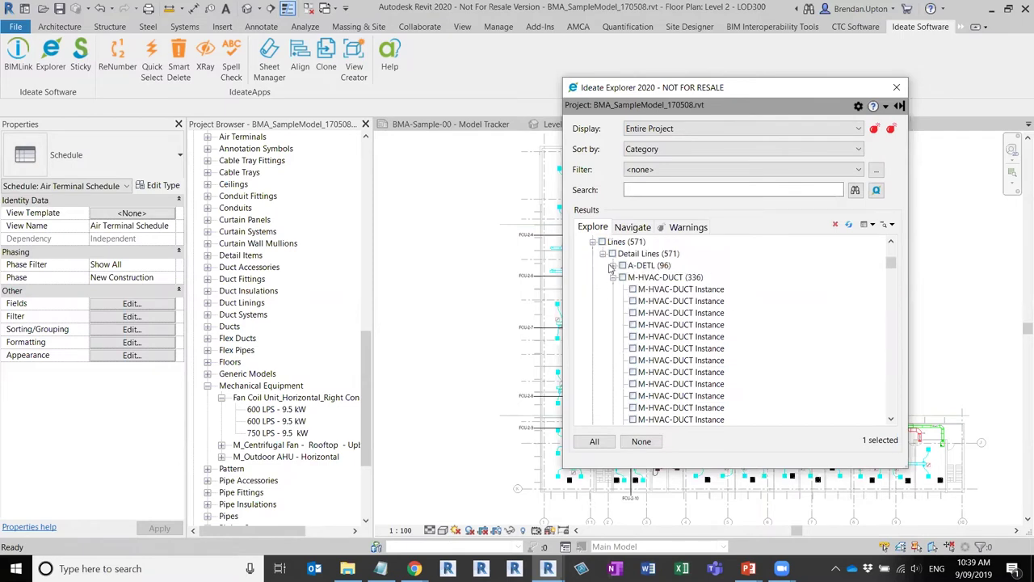
click(613, 266)
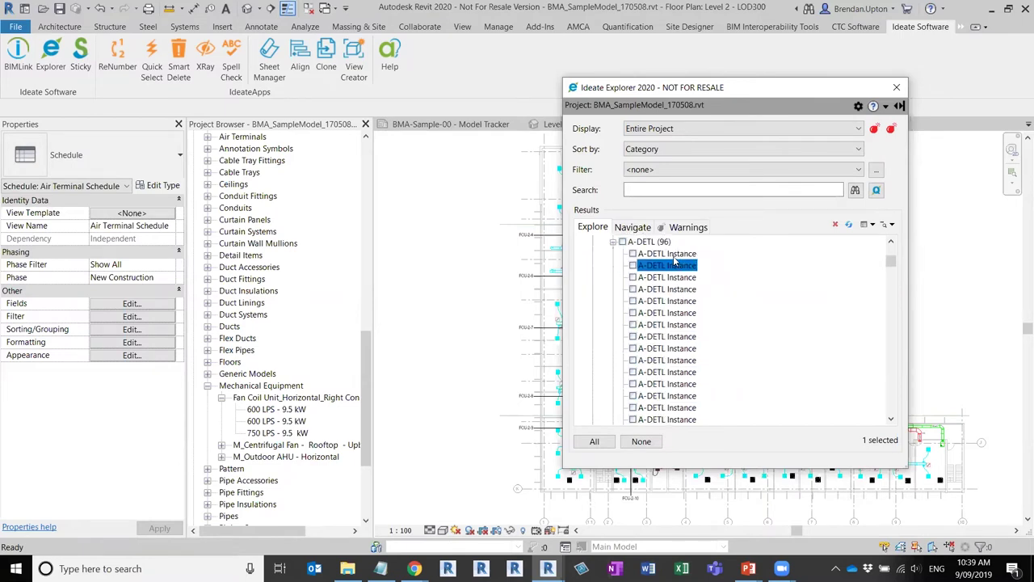
Add the first three A-DETL detail line instances to the selection.
click(639, 255)
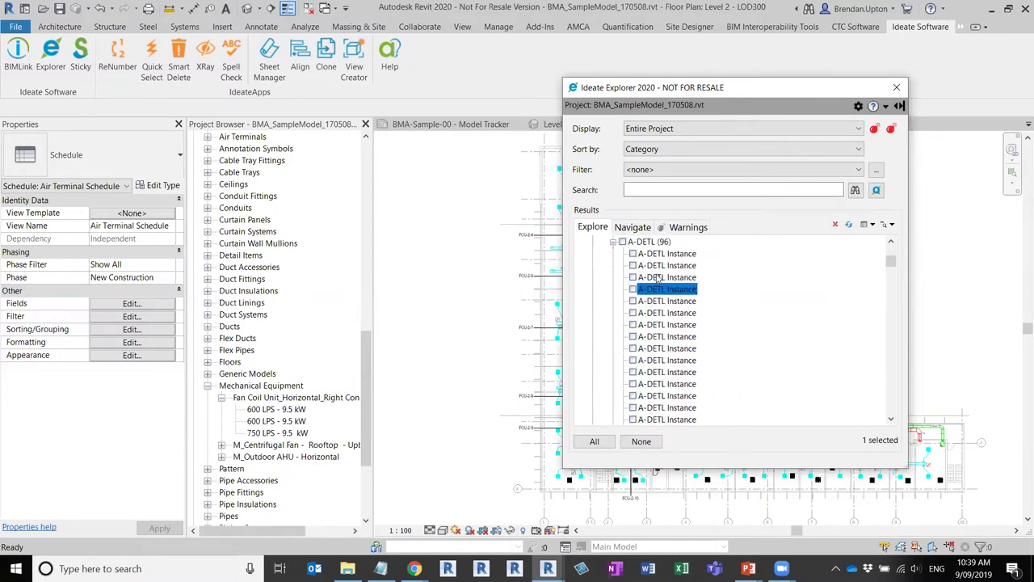
click(631, 255)
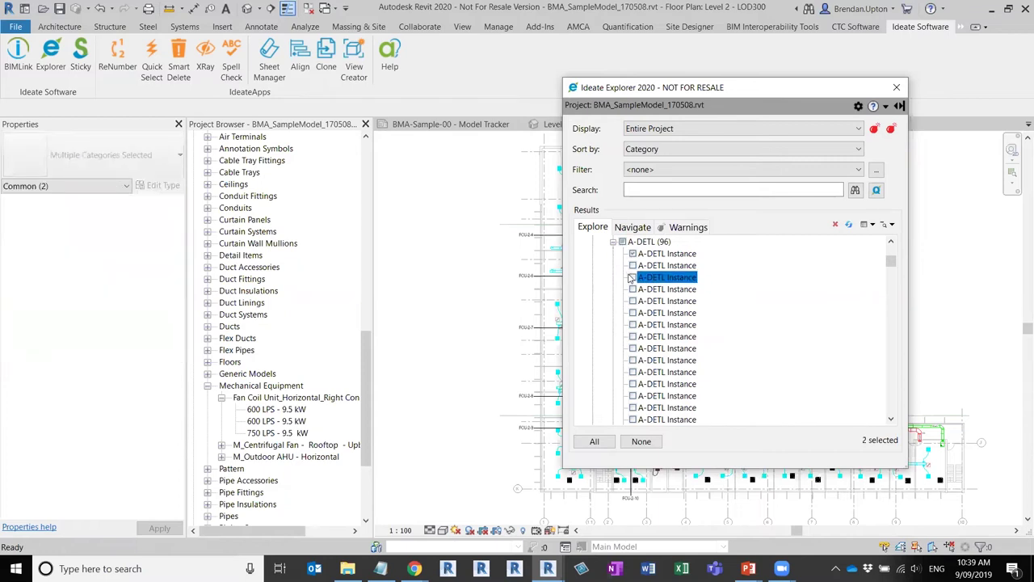
click(633, 278)
click(633, 337)
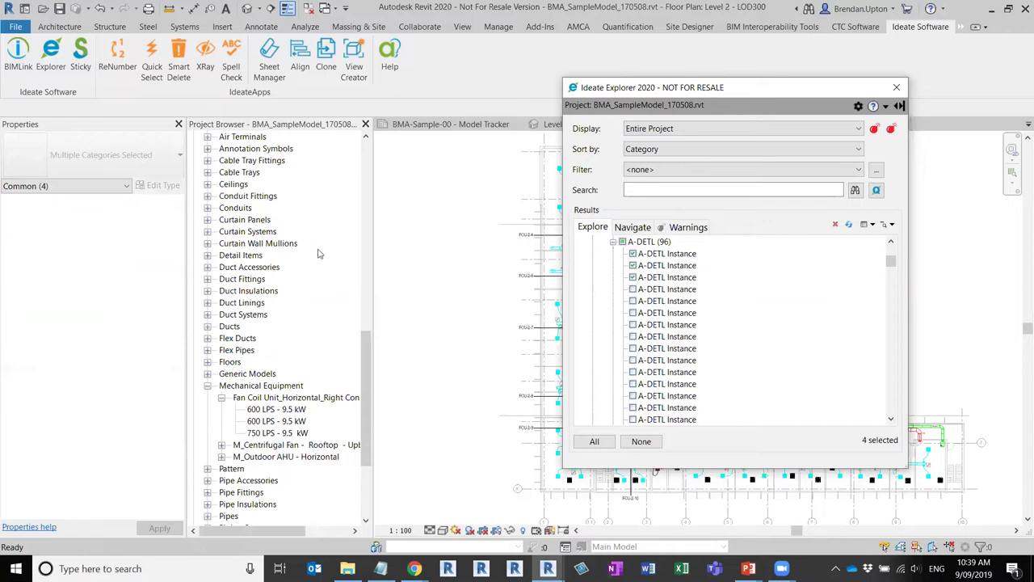
click(950, 41)
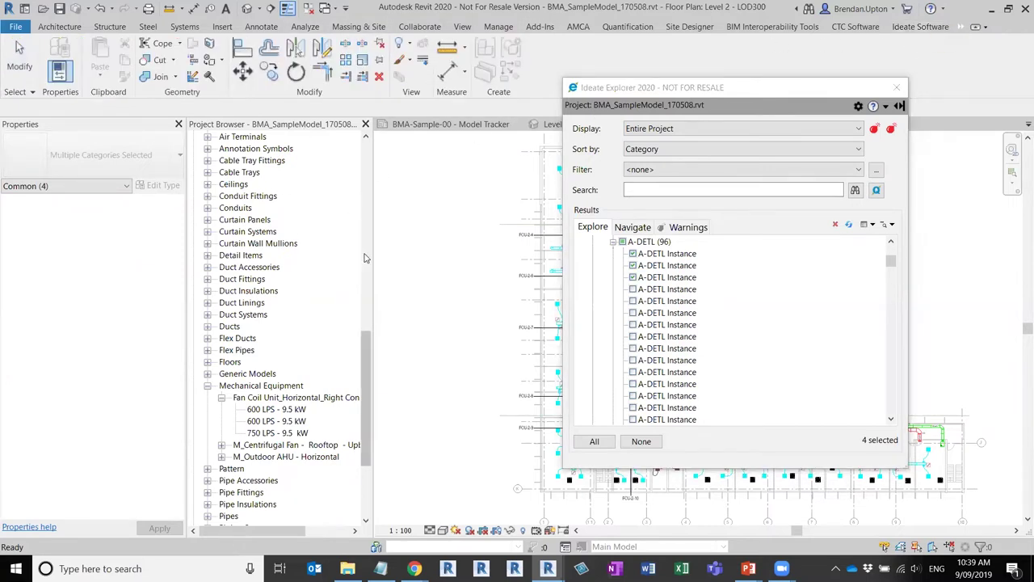
Highlight several individual A-DETL instances in the results to inspect them.
click(648, 256)
click(654, 277)
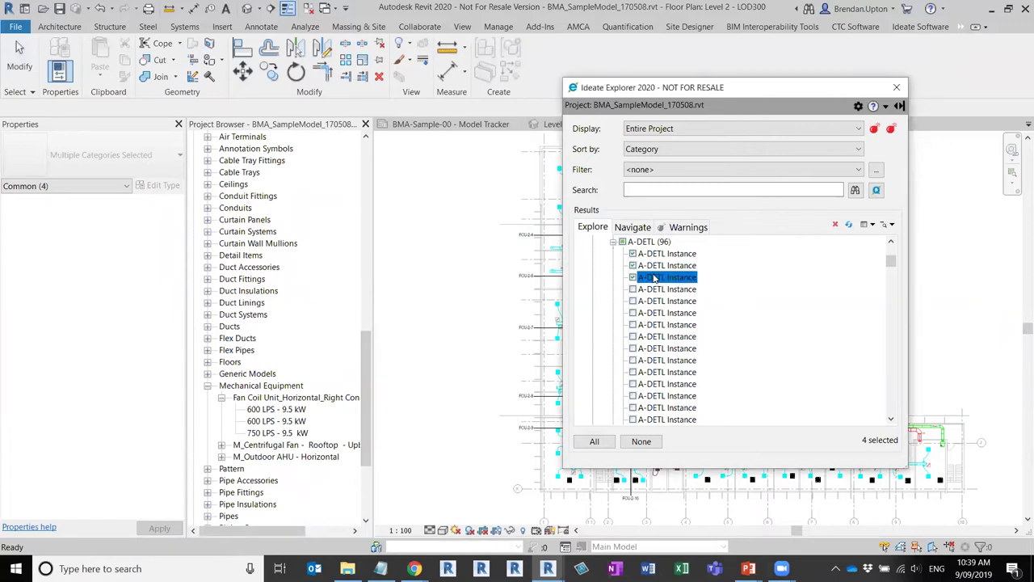
click(665, 266)
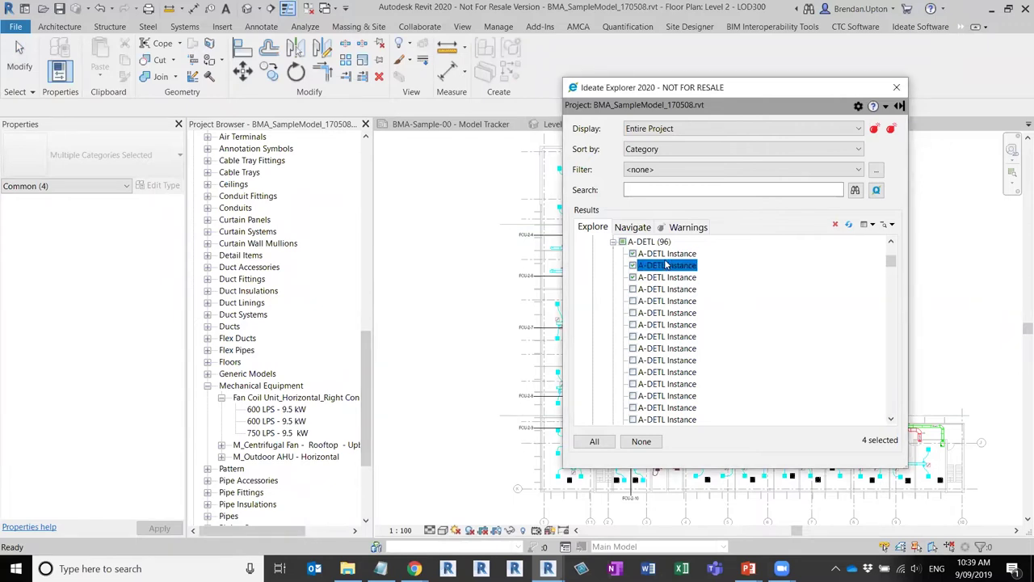
scroll(666, 271, down, 1)
click(665, 290)
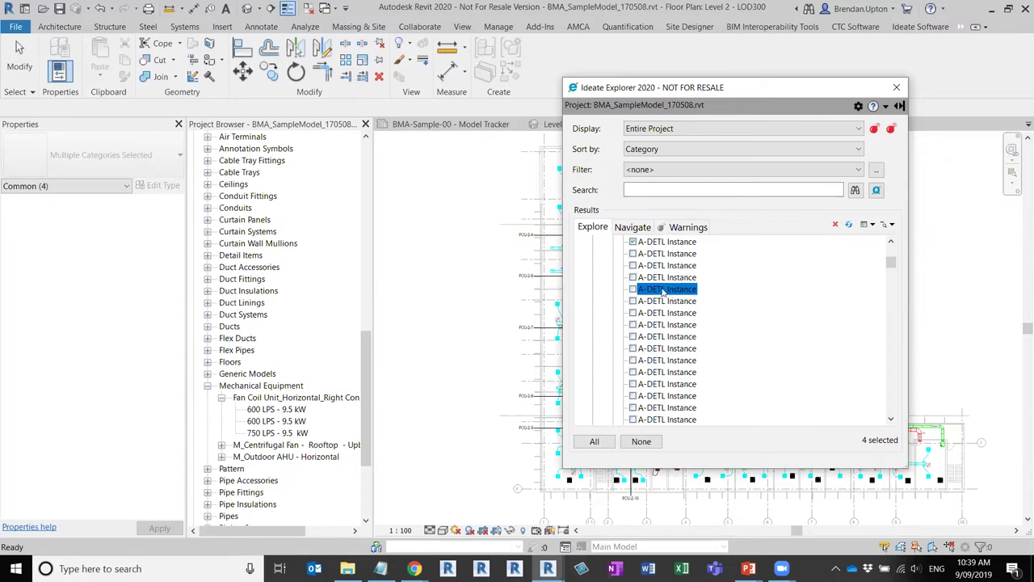
Select every element under Lines, and clear the whole selection again.
scroll(666, 291, up, 3)
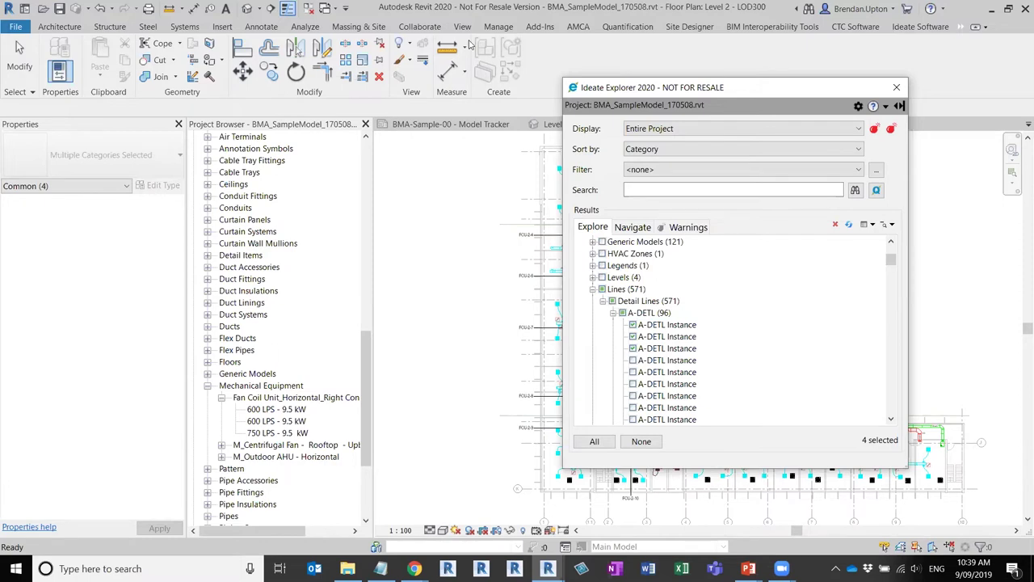
click(602, 289)
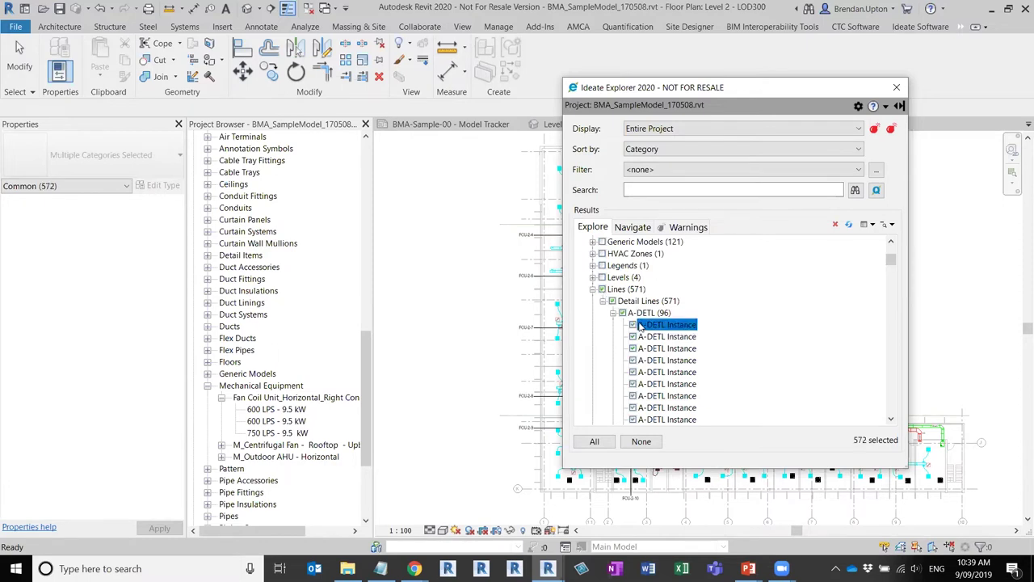
drag(891, 260, 467, 523)
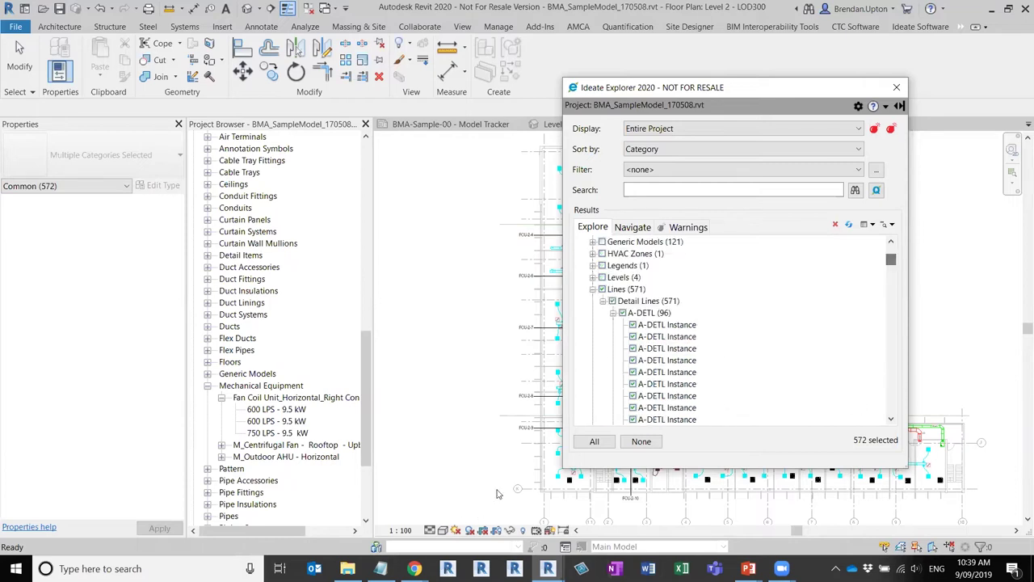
click(640, 442)
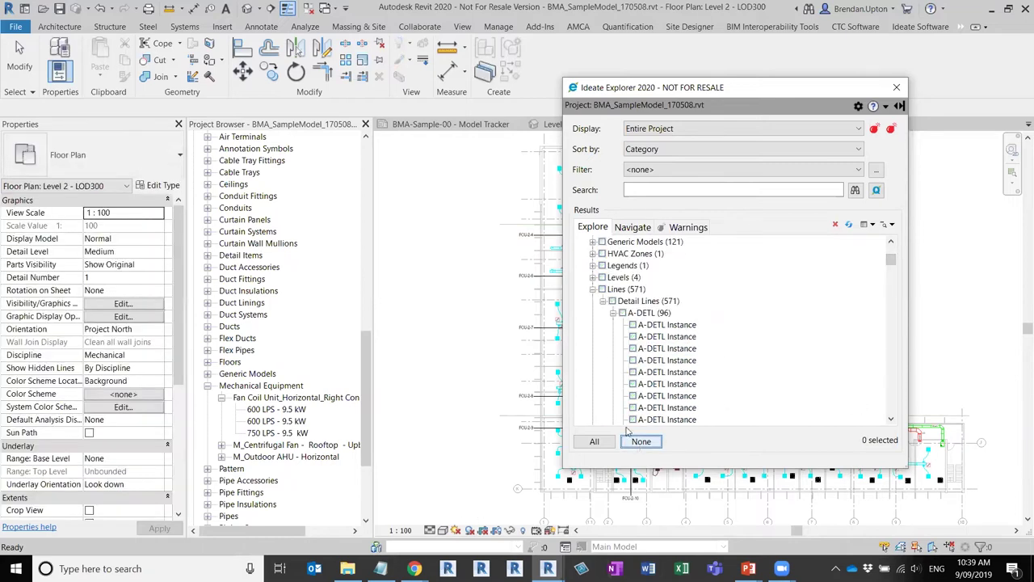
click(676, 327)
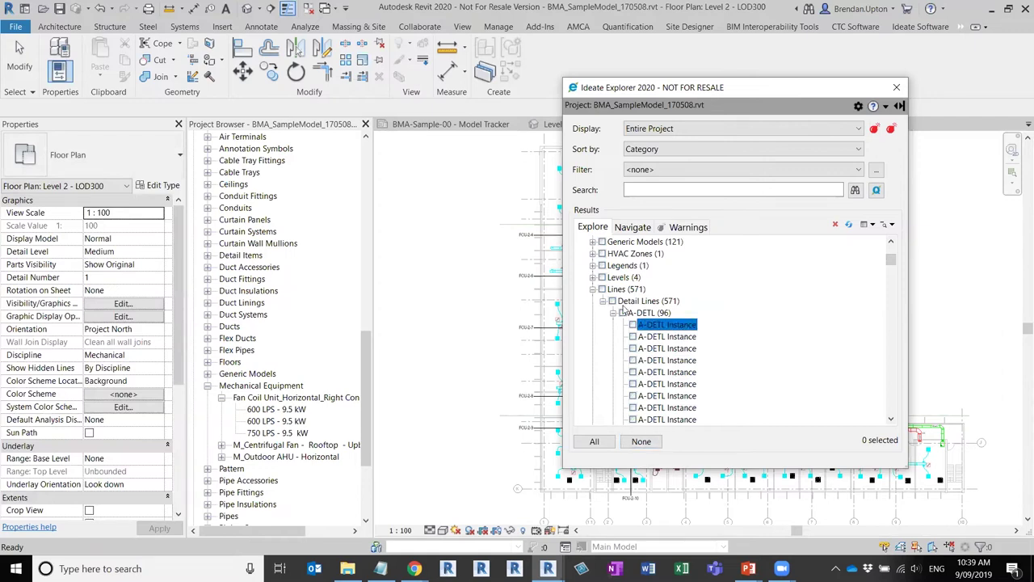
Filter the entire project's results with the <Ideate Audit> filter.
click(773, 158)
click(711, 169)
click(685, 205)
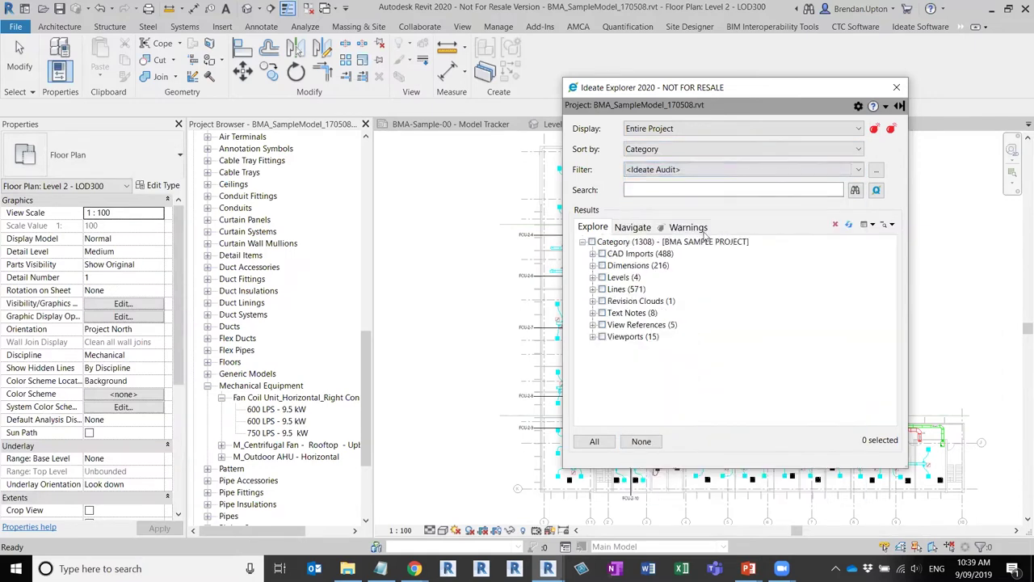
click(689, 172)
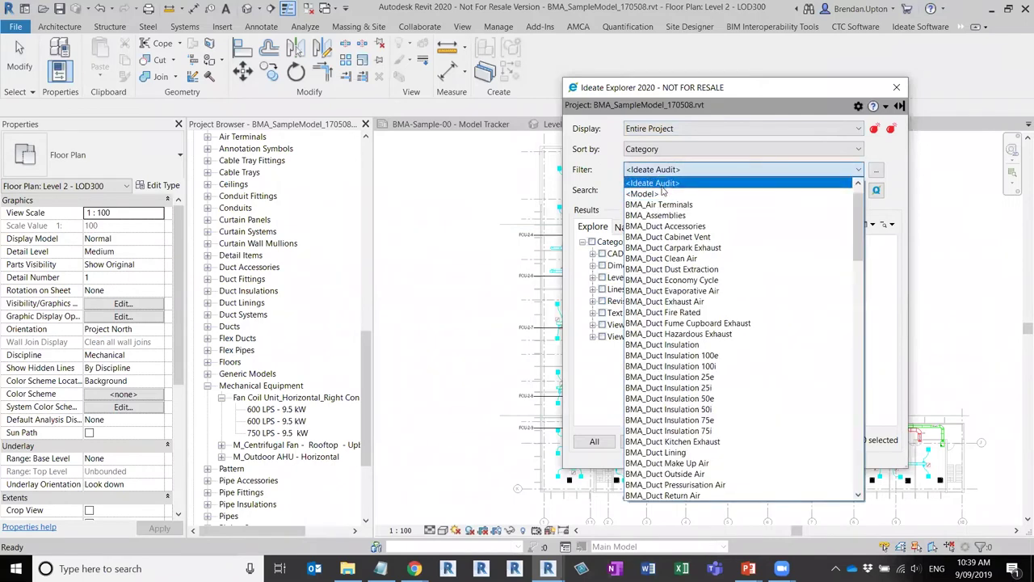
click(678, 173)
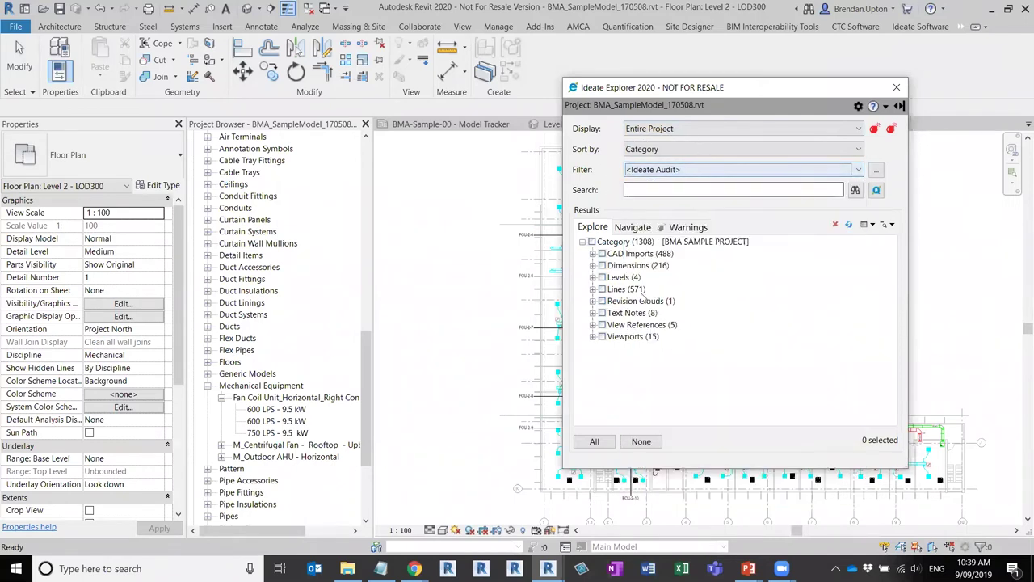
Expand Lines, Detail Lines and A-DETL, and select the second and third A-DETL instances.
click(593, 289)
click(603, 301)
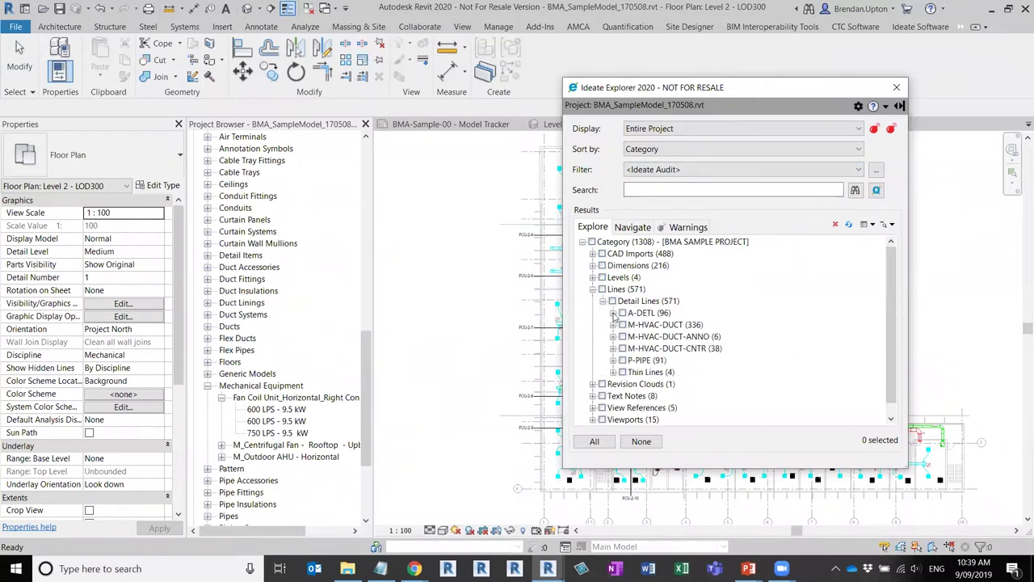
click(613, 312)
click(634, 266)
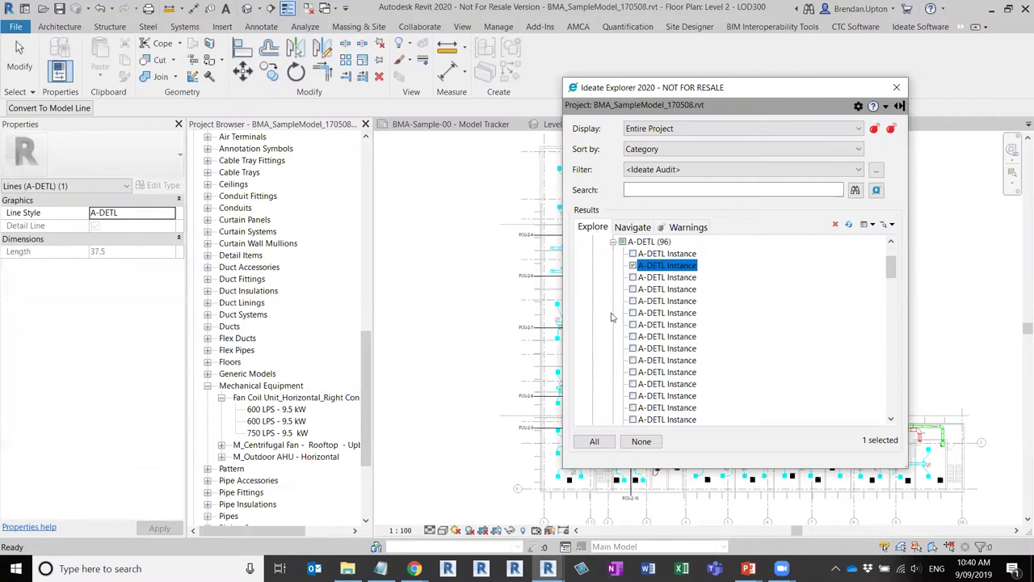
click(633, 277)
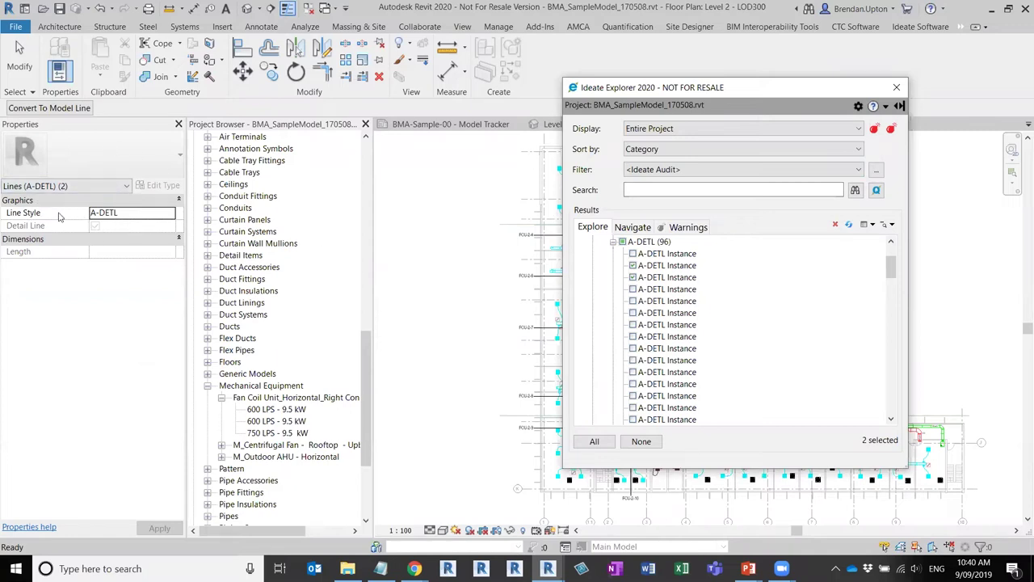
Change the line style of the two selected A-DETL lines to BMA_Pipe heating HTHWF.
click(158, 220)
click(172, 214)
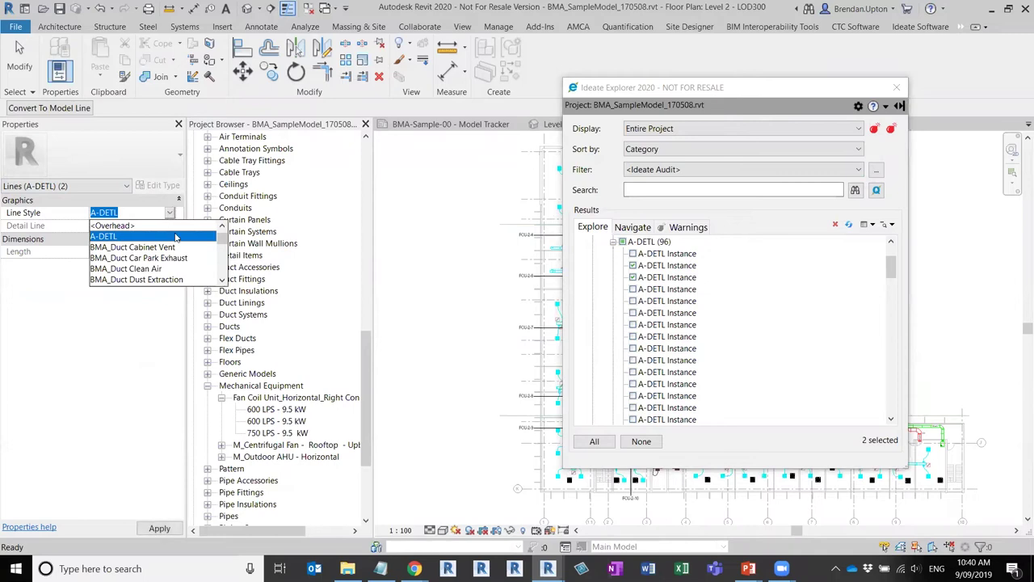
click(226, 249)
drag(225, 247, 223, 257)
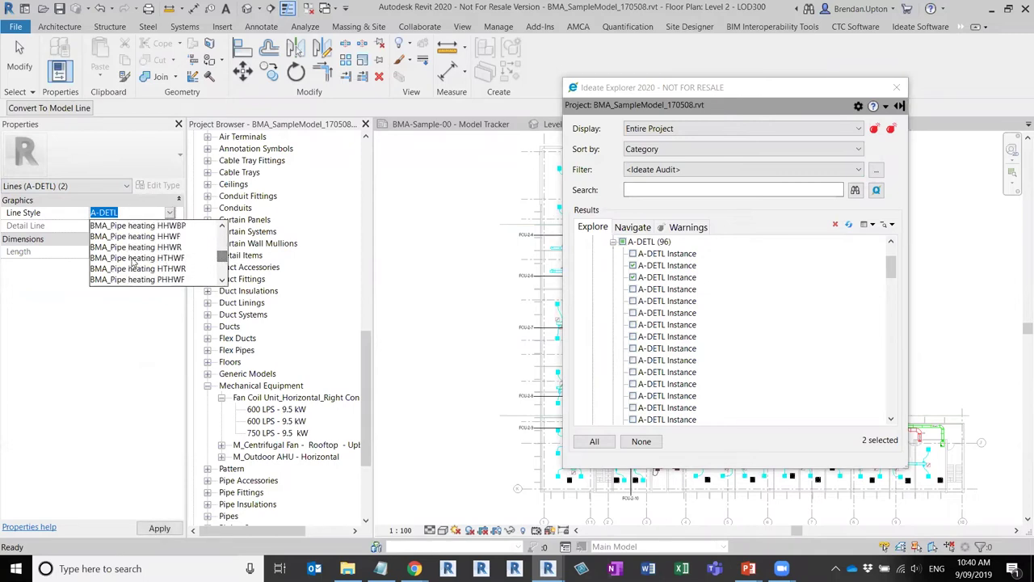
click(133, 258)
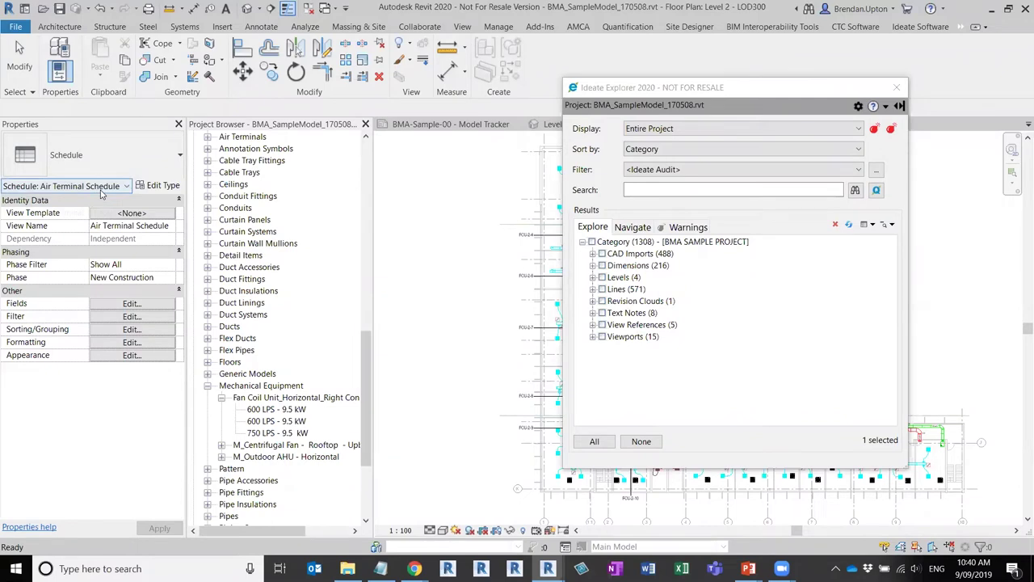
Expand Lines and Detail Lines in the refreshed results to check which line styles are listed.
click(592, 289)
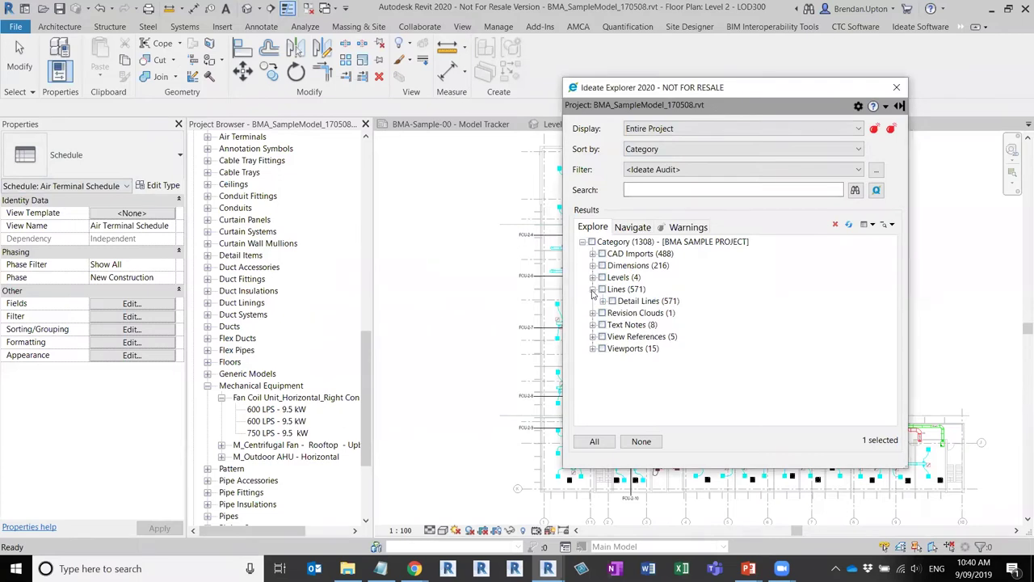
click(603, 301)
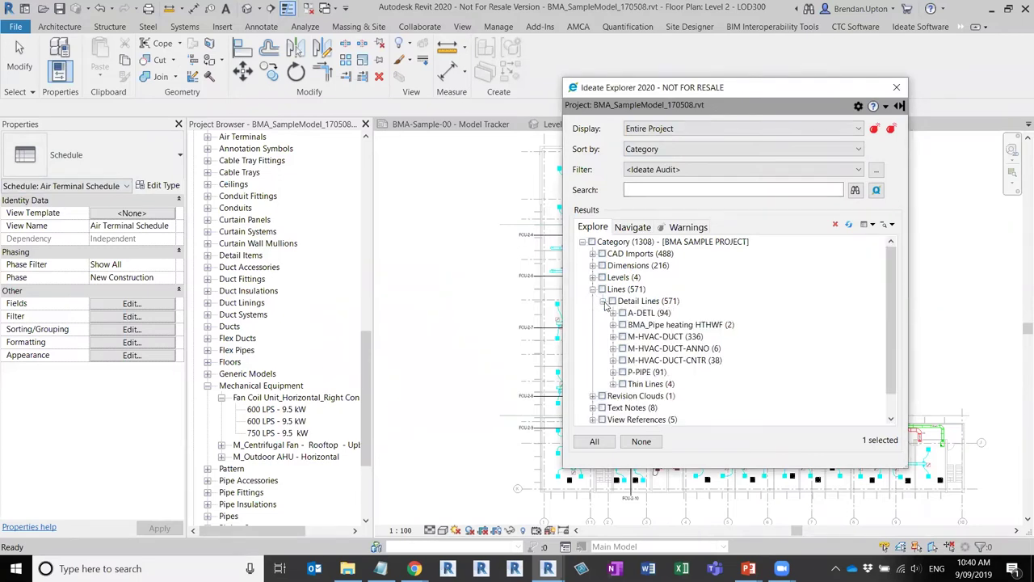
drag(895, 267, 891, 288)
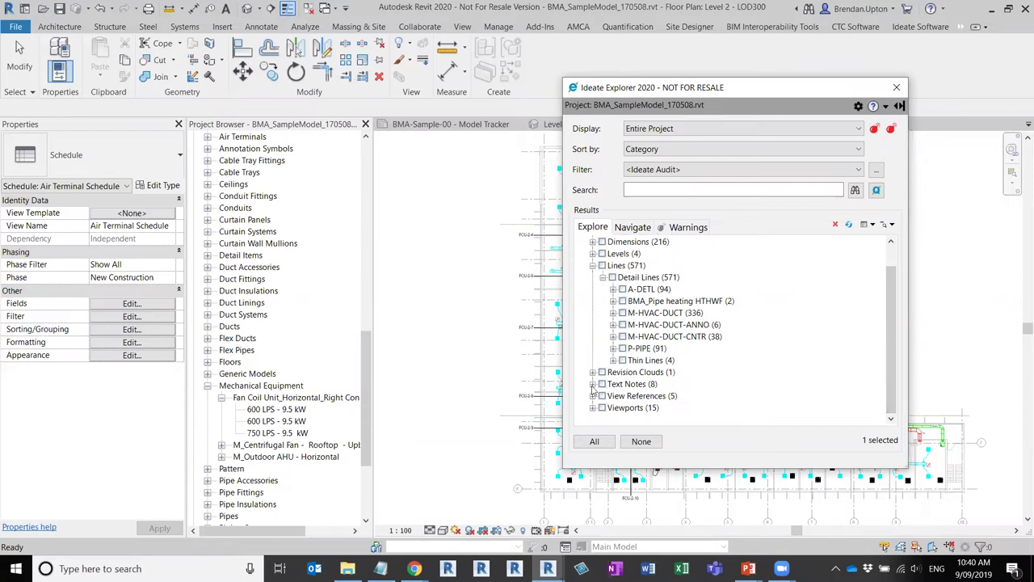
Expand Text Notes down to the individual BMA_5mm Arial Black notes, review them, and collapse the Text group.
click(592, 383)
click(603, 396)
scroll(659, 390, down, 1)
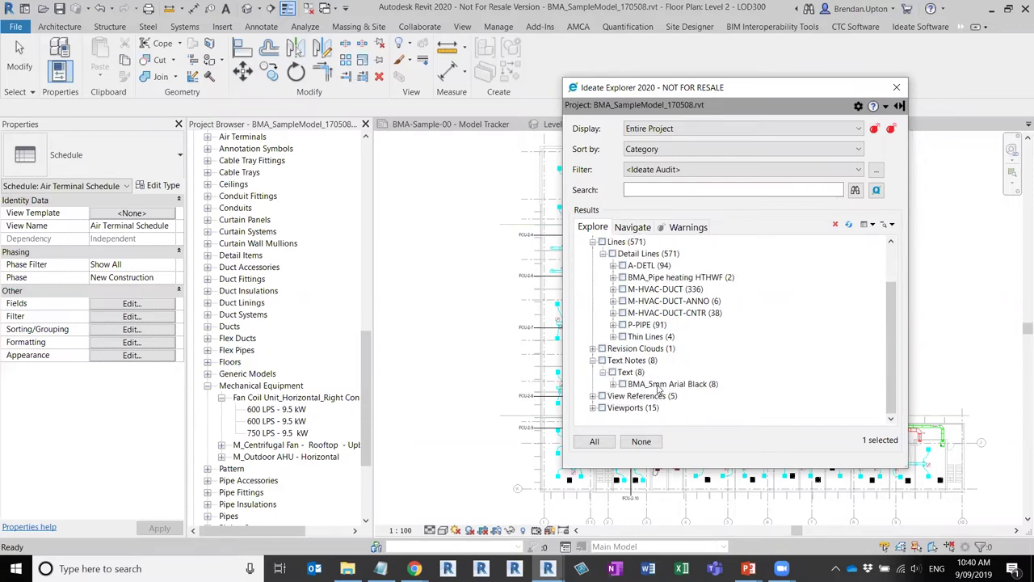
click(614, 384)
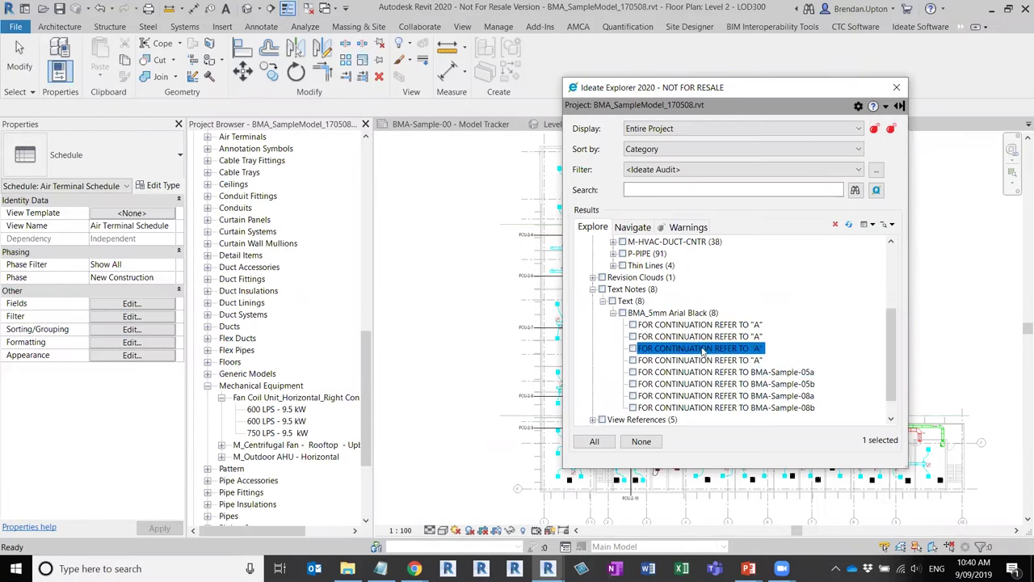
click(612, 300)
scroll(633, 319, up, 1)
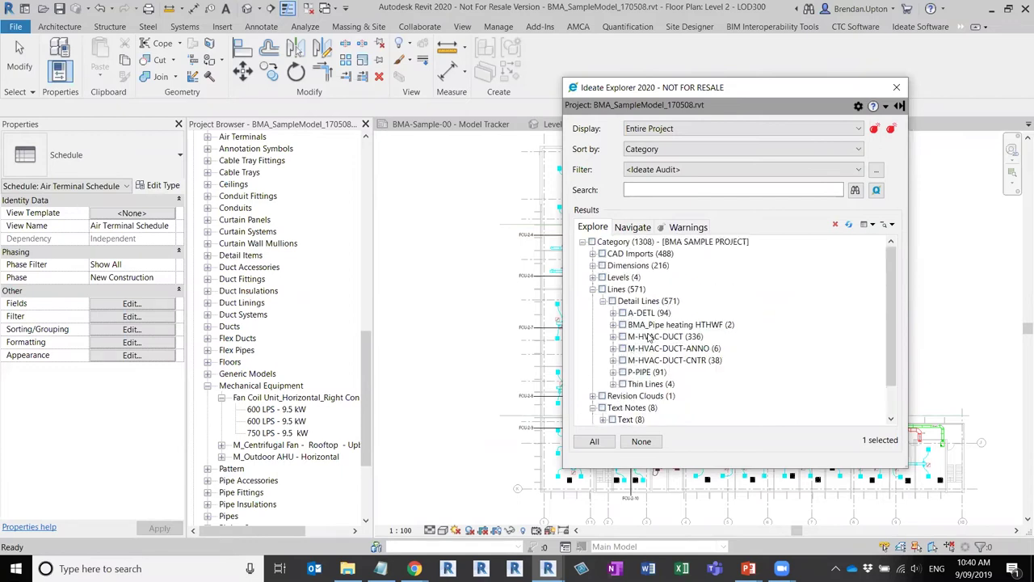
Move the Ideate Explorer window off the Level 2 plan, inspect a Grille Box 1 Spigot_BMA there, and deselect it.
drag(677, 93, 768, 141)
click(437, 211)
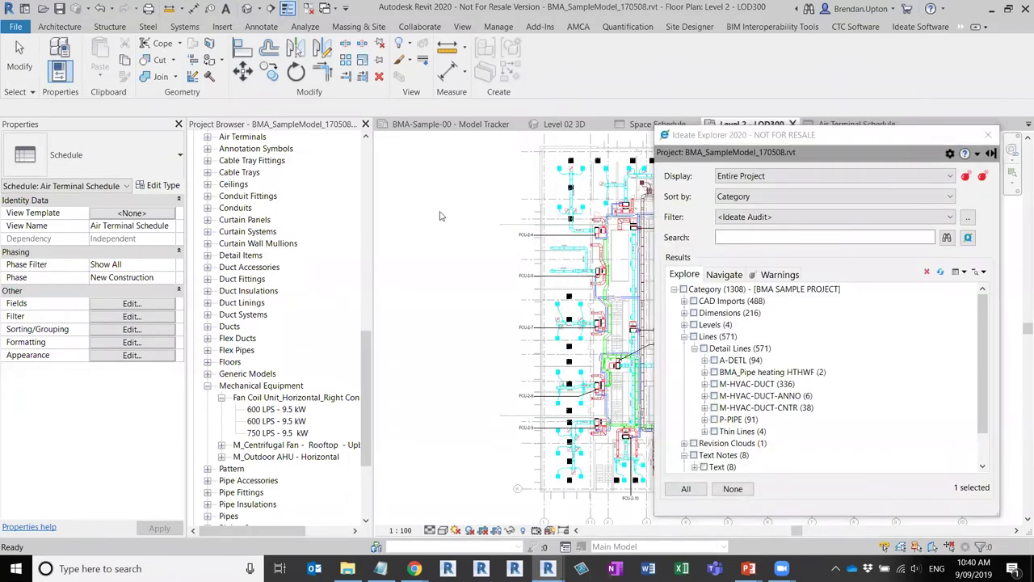
click(570, 166)
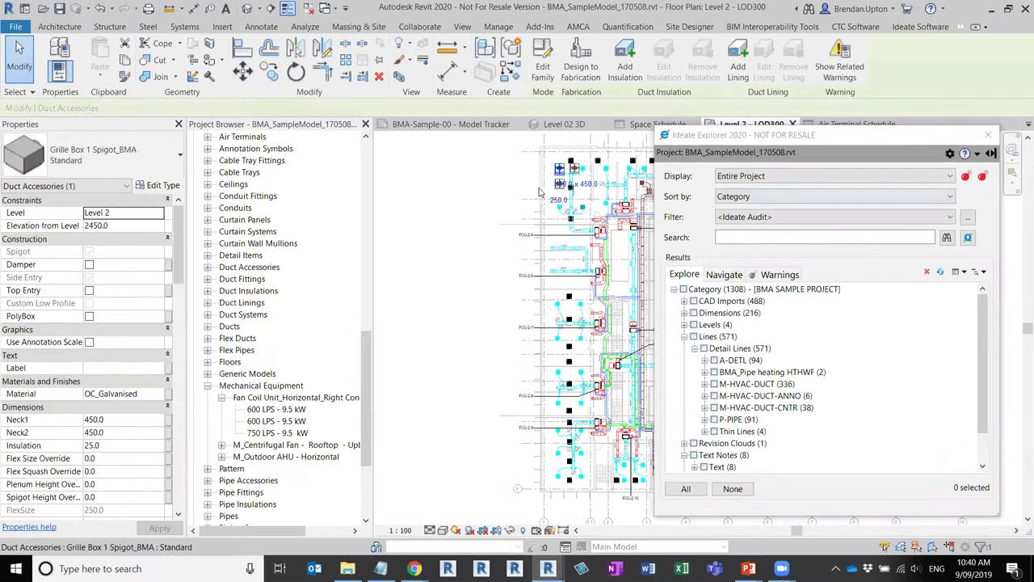
scroll(531, 176, up, 5)
scroll(525, 206, down, 5)
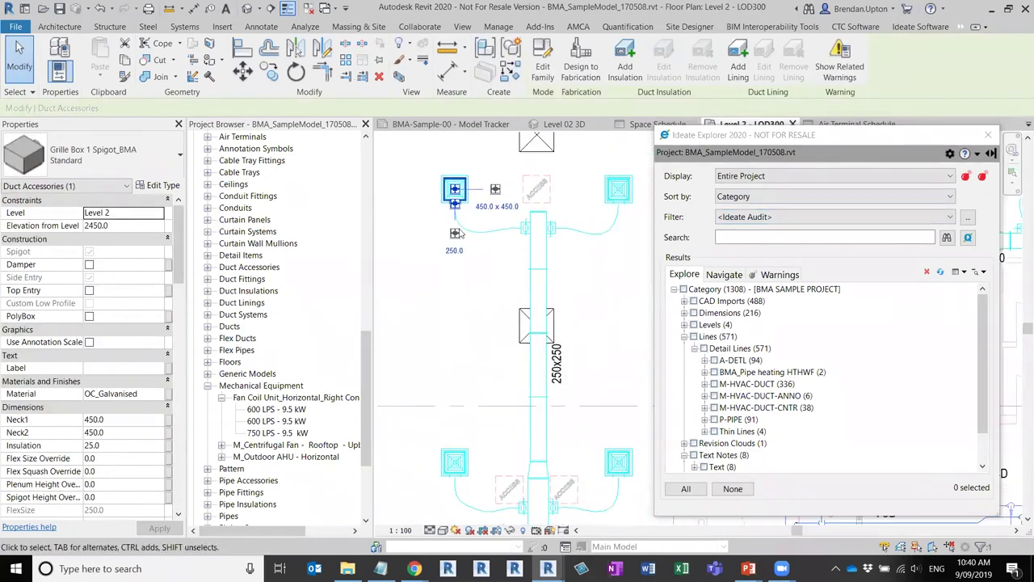
scroll(542, 212, down, 1)
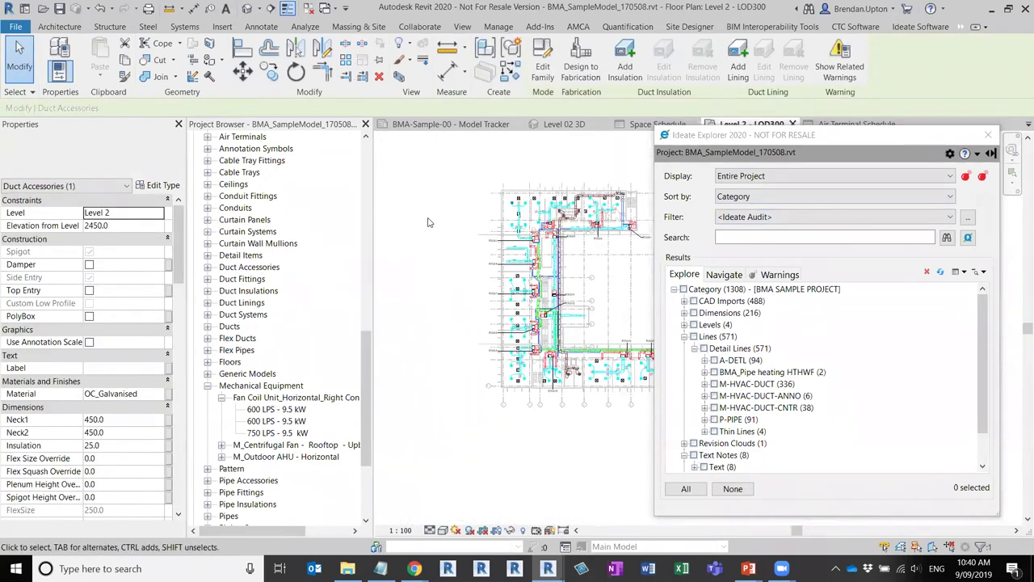
key(Escape)
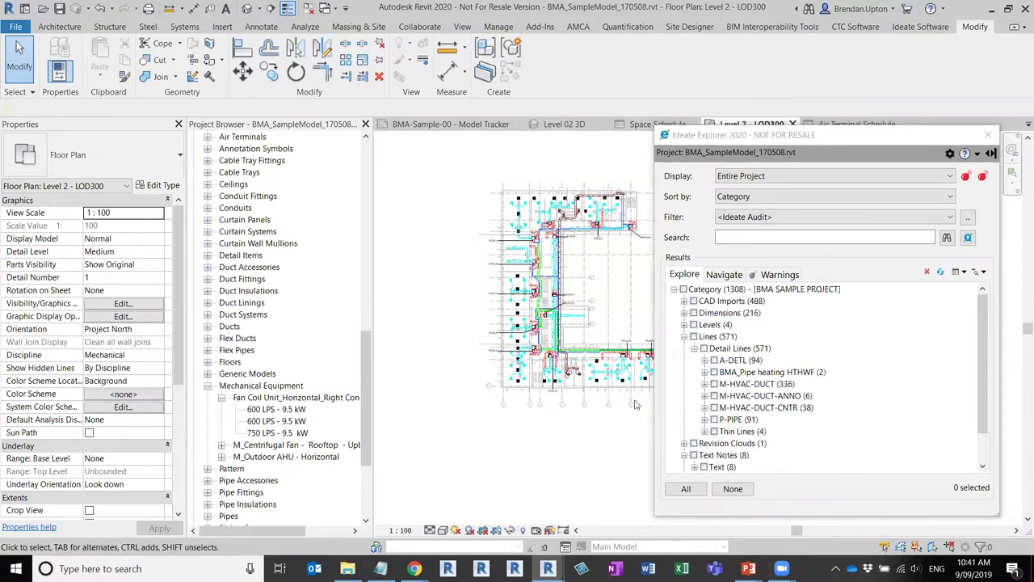
middle_drag(570, 306, 492, 305)
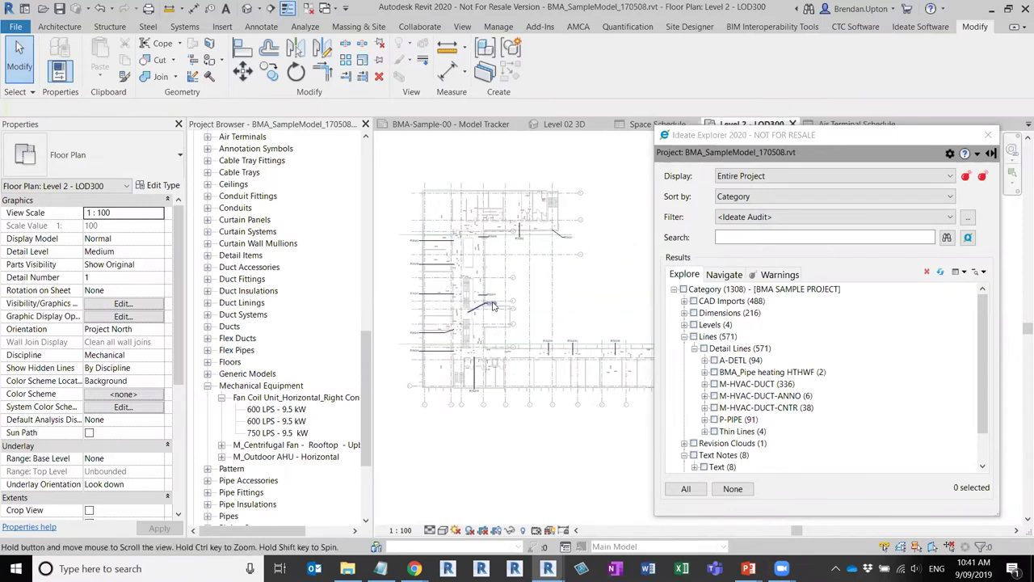
scroll(492, 305, down, 1)
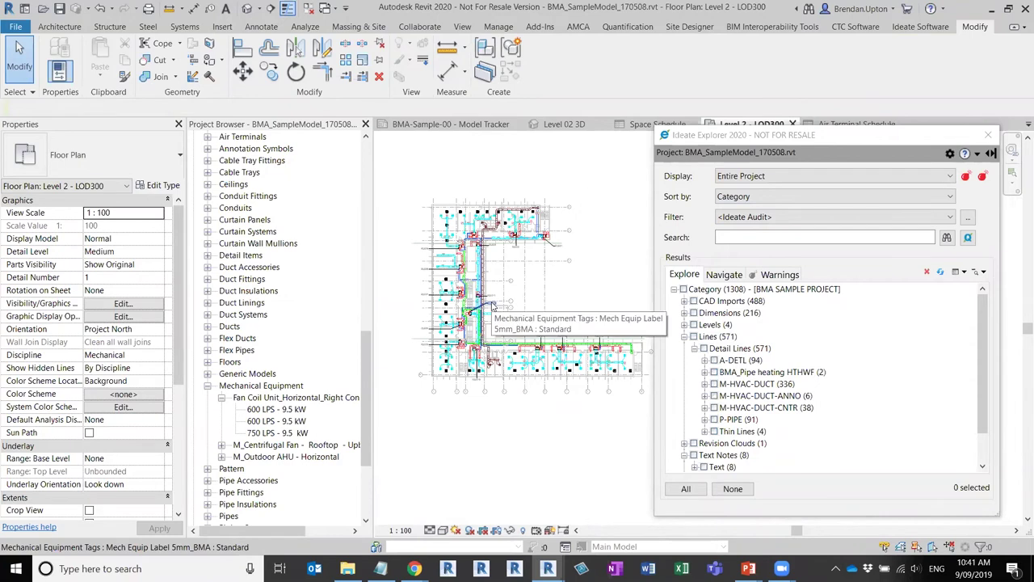
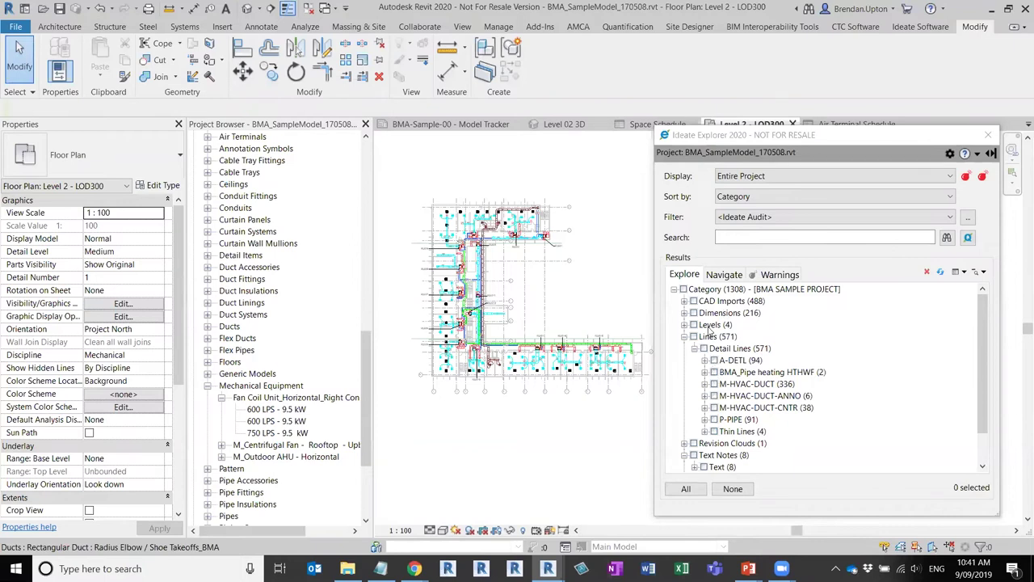
Expand CAD Imports and its view-specific DWG files, look through the full list, and collapse CAD Imports again.
click(683, 301)
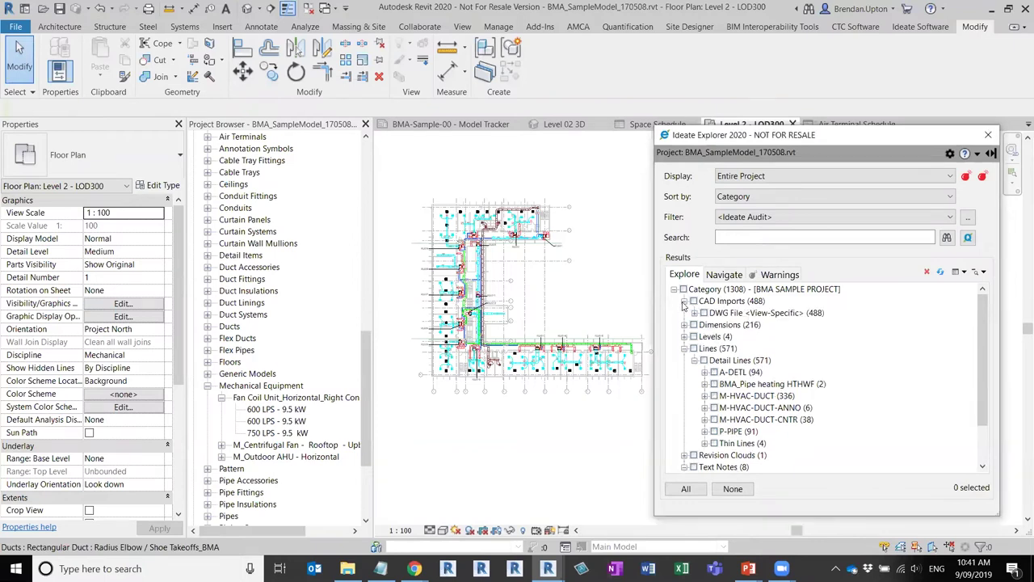
click(694, 313)
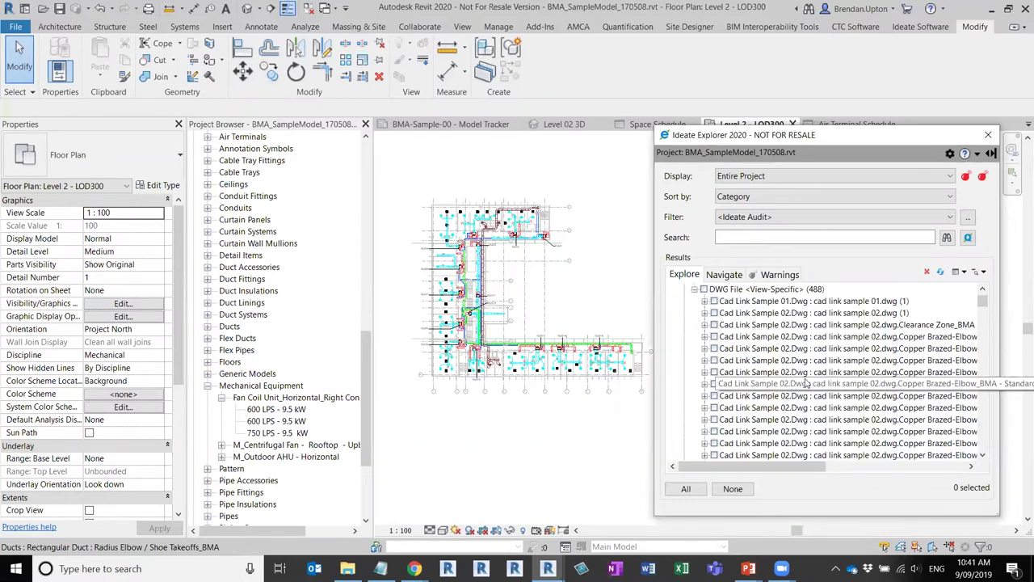
scroll(936, 370, down, 20)
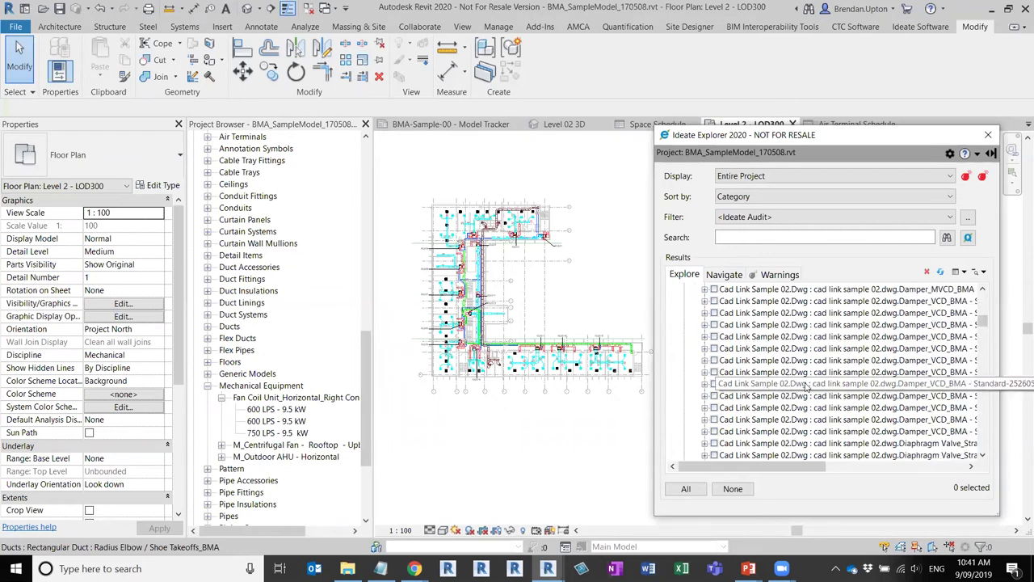
scroll(936, 370, down, 20)
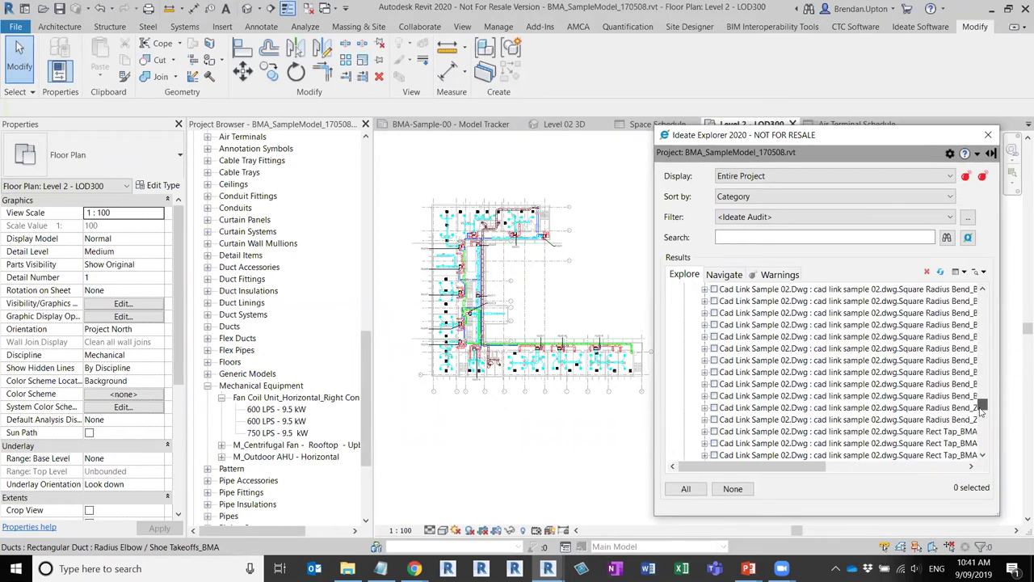
drag(982, 442, 981, 299)
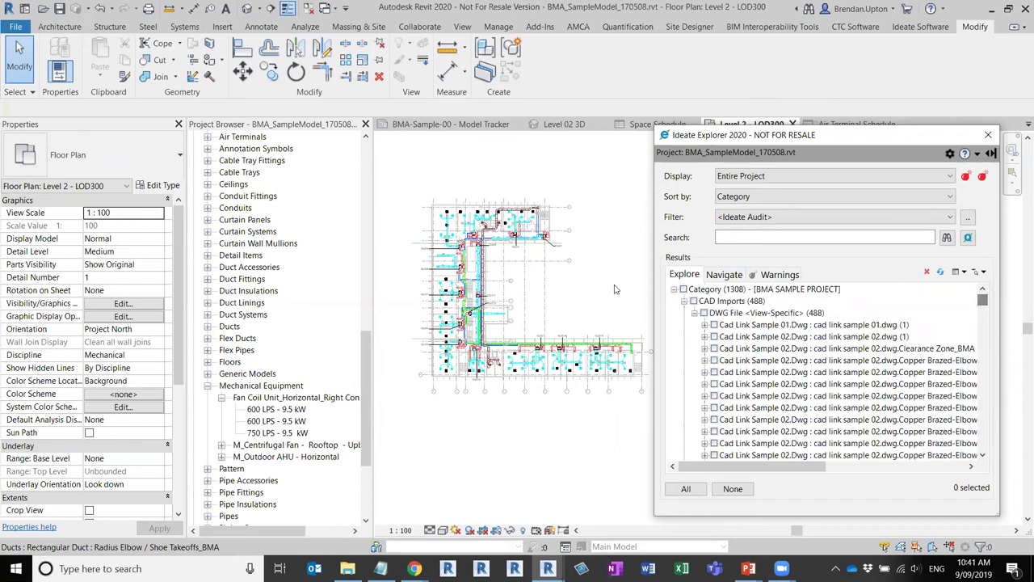
click(685, 301)
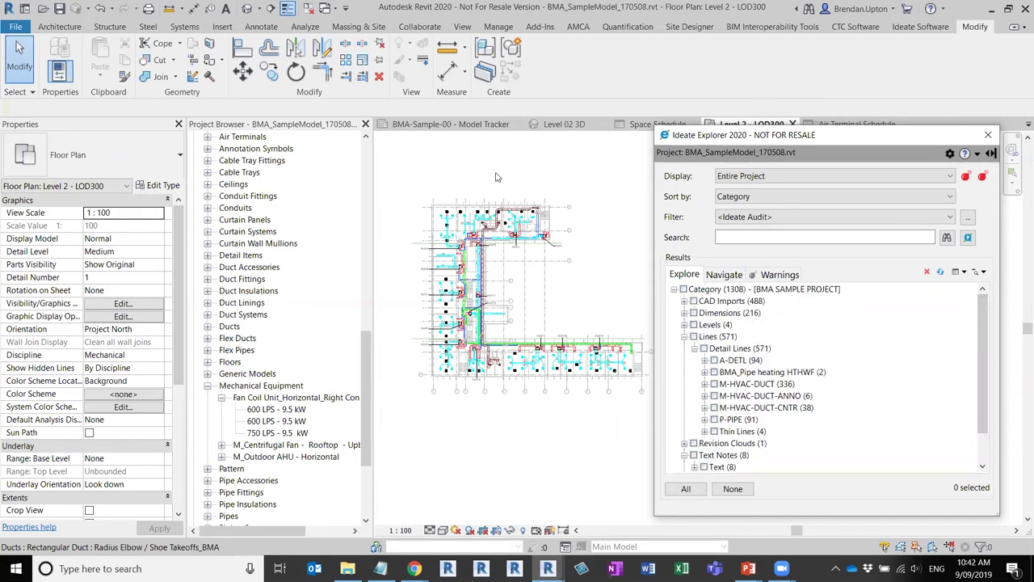
Open the Level 1 floor plan, followed by the Level 1 Copy 1 floor plan.
click(366, 155)
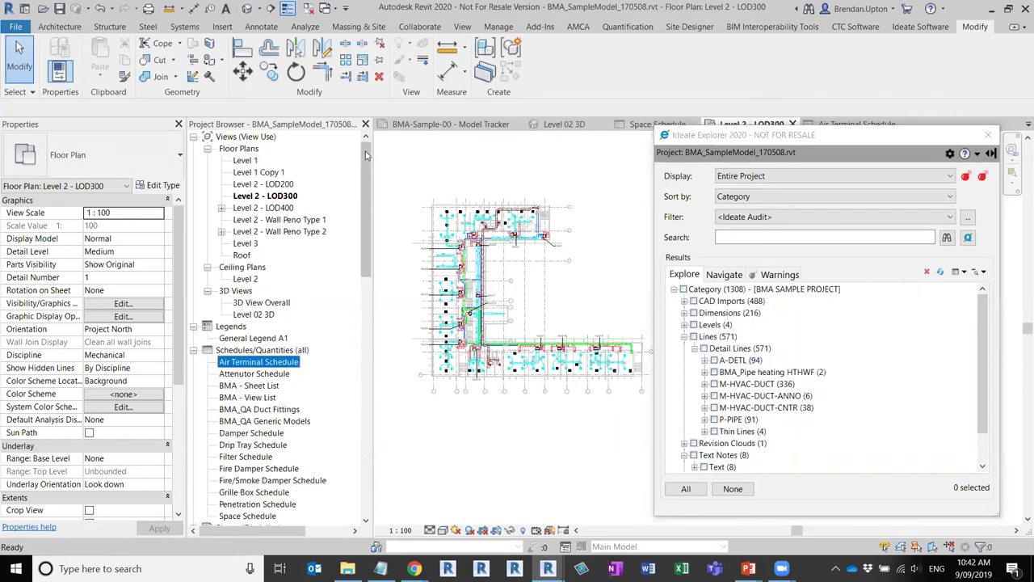
double_click(247, 161)
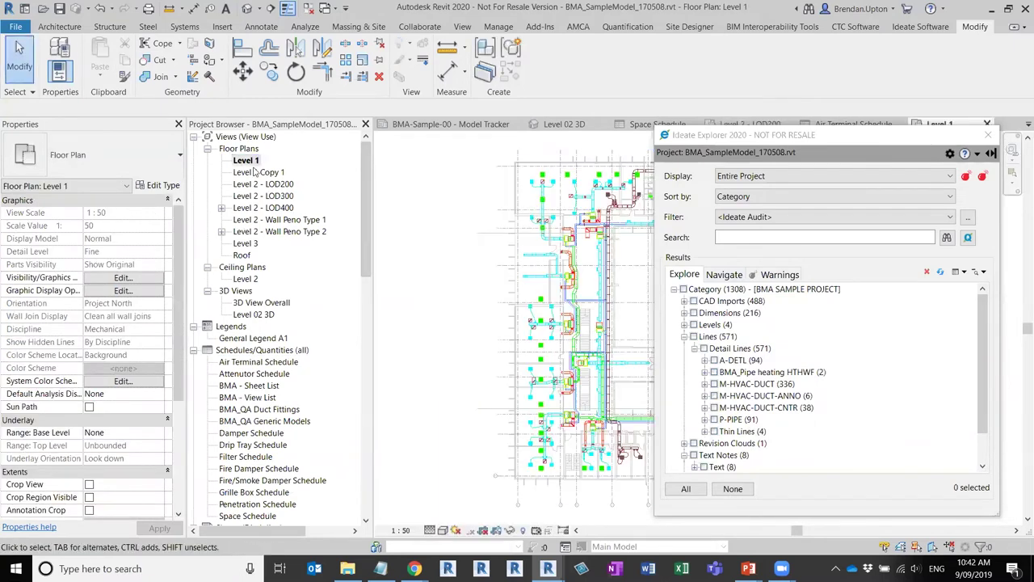
double_click(265, 173)
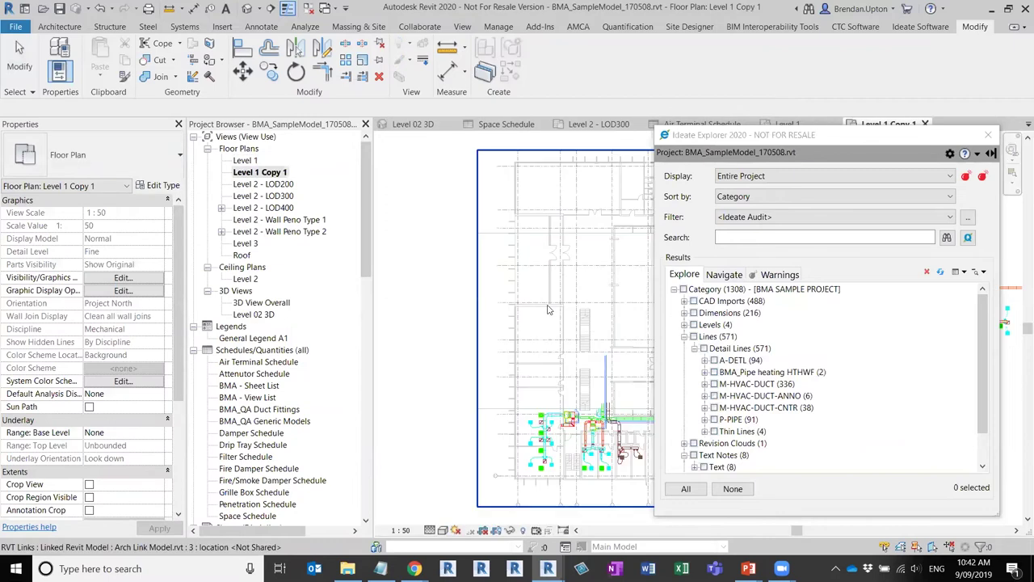
Select the imported ductwork drawing in the Level 1 Copy 1 plan, check which DWG file it comes from, and deselect it.
middle_drag(448, 267, 445, 379)
scroll(445, 379, up, 2)
click(469, 390)
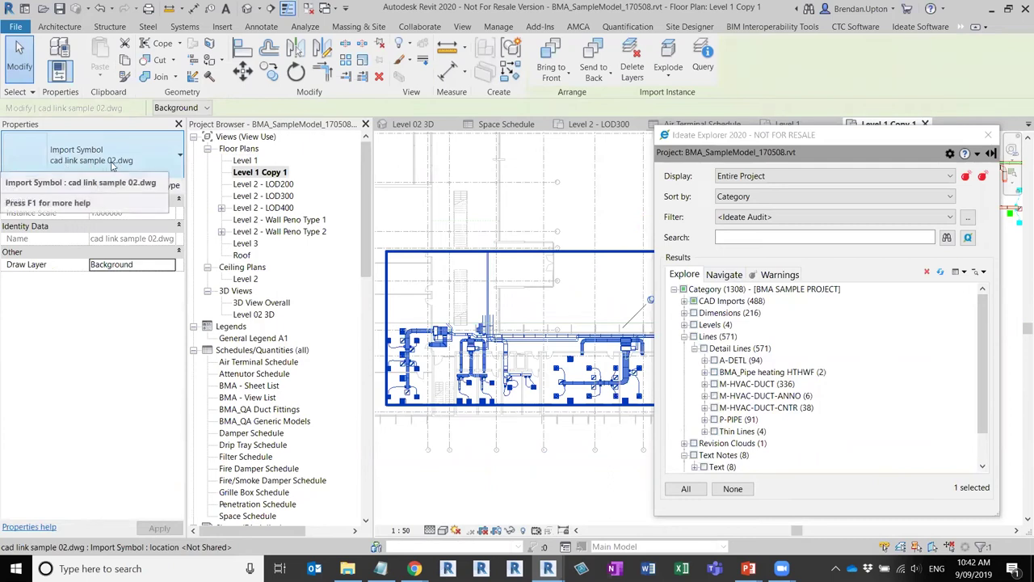
key(Escape)
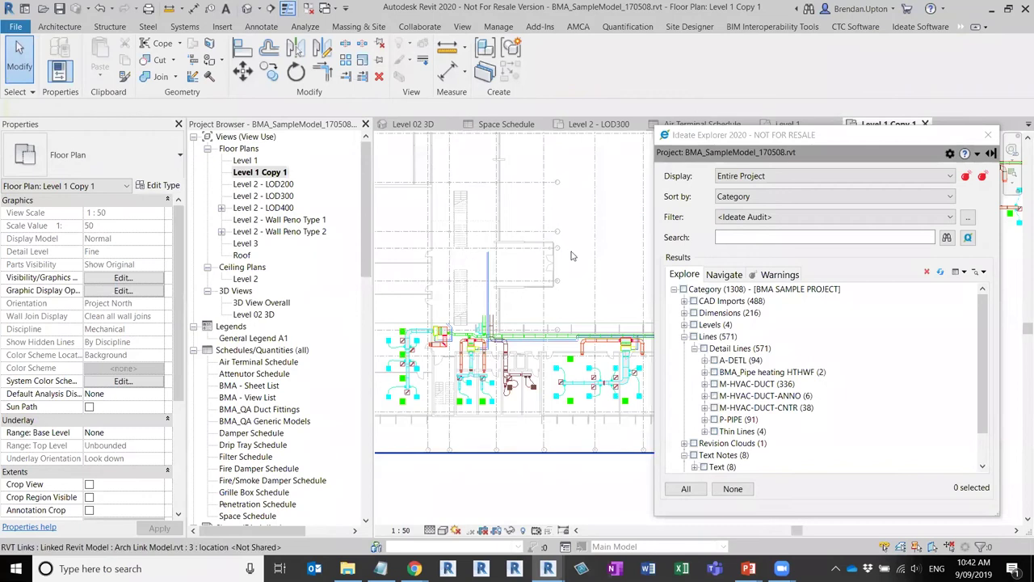
scroll(491, 240, down, 2)
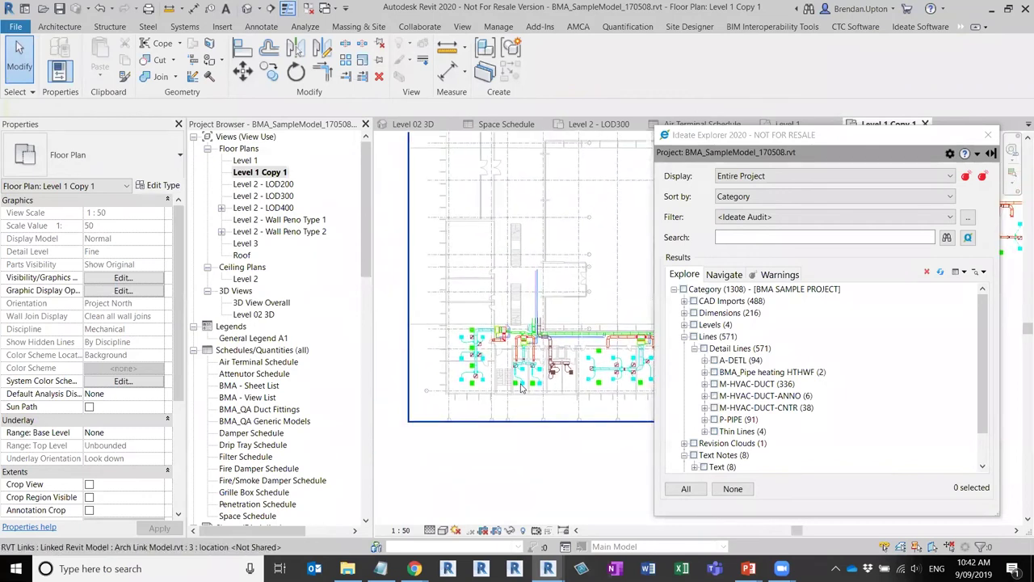
click(522, 388)
key(Escape)
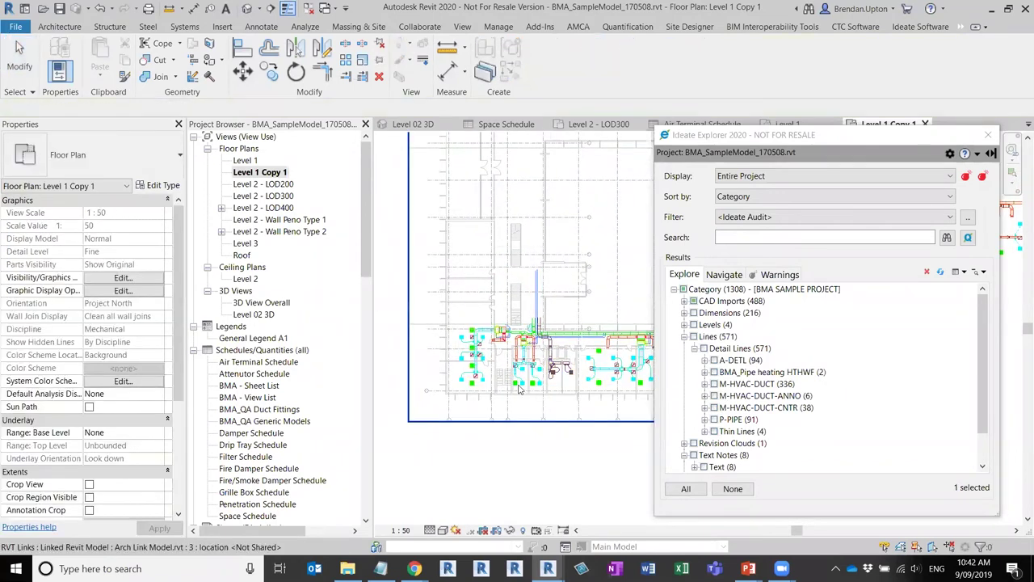
click(522, 388)
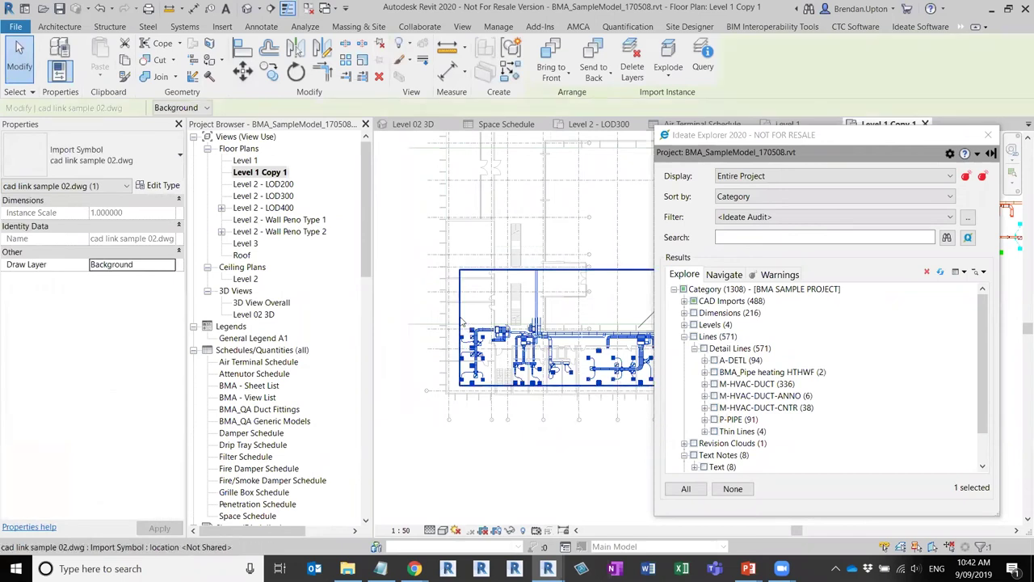
click(478, 438)
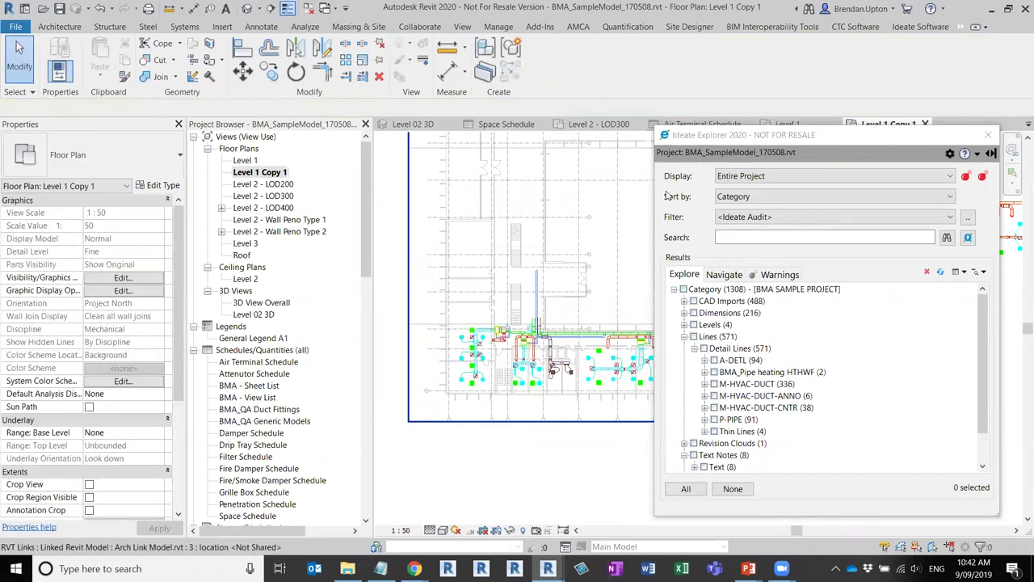
Keep Ideate Explorer displaying the entire project and set its filter to <none> so that all categories are listed.
drag(739, 134, 747, 128)
click(814, 168)
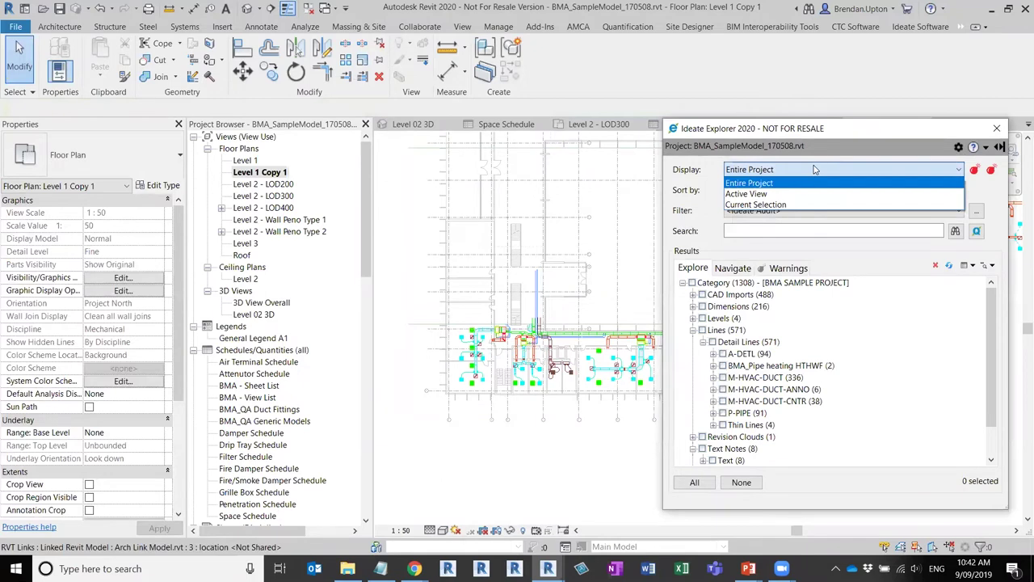
click(806, 184)
click(816, 210)
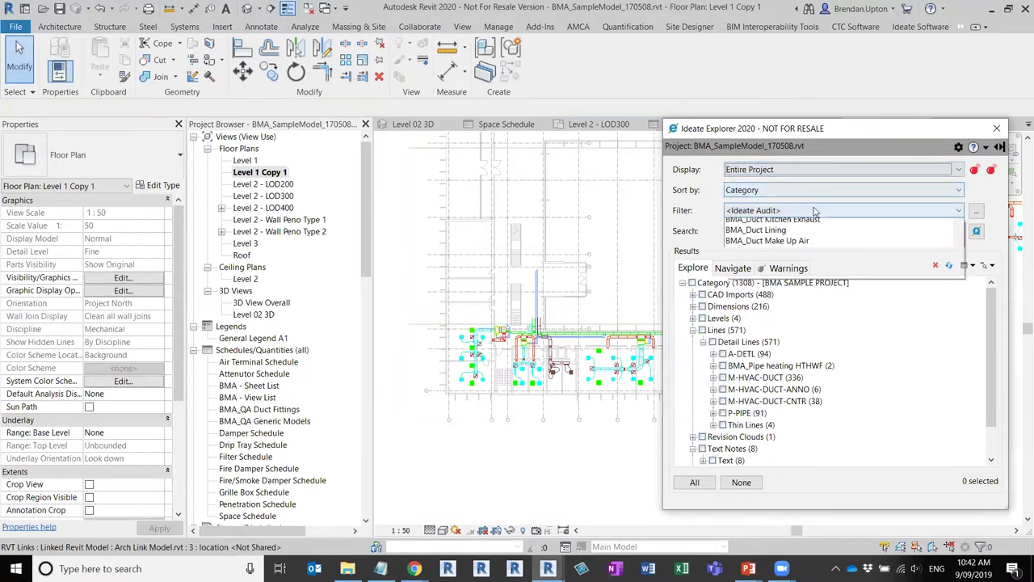
click(958, 211)
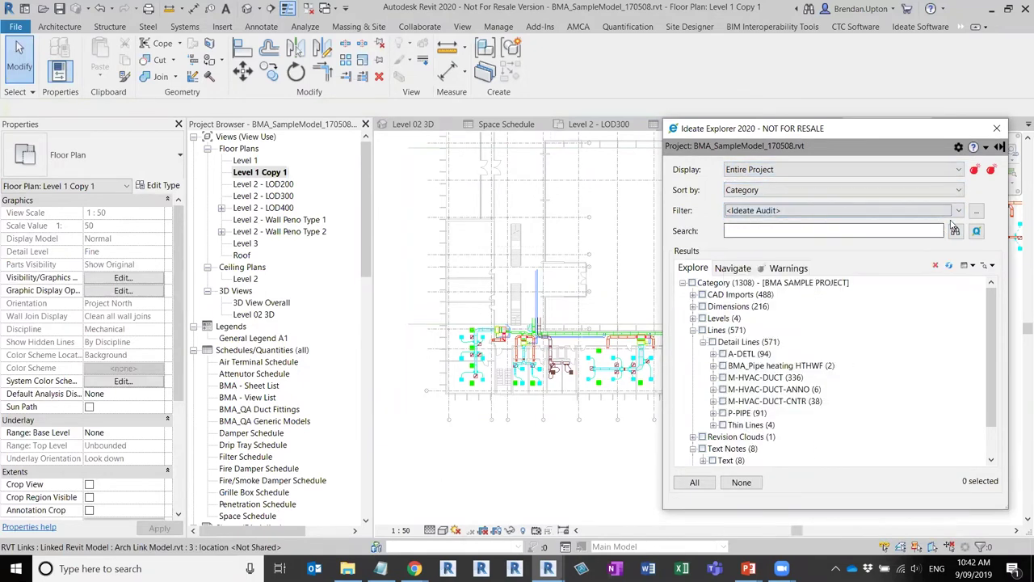
click(959, 211)
scroll(805, 232, up, 1)
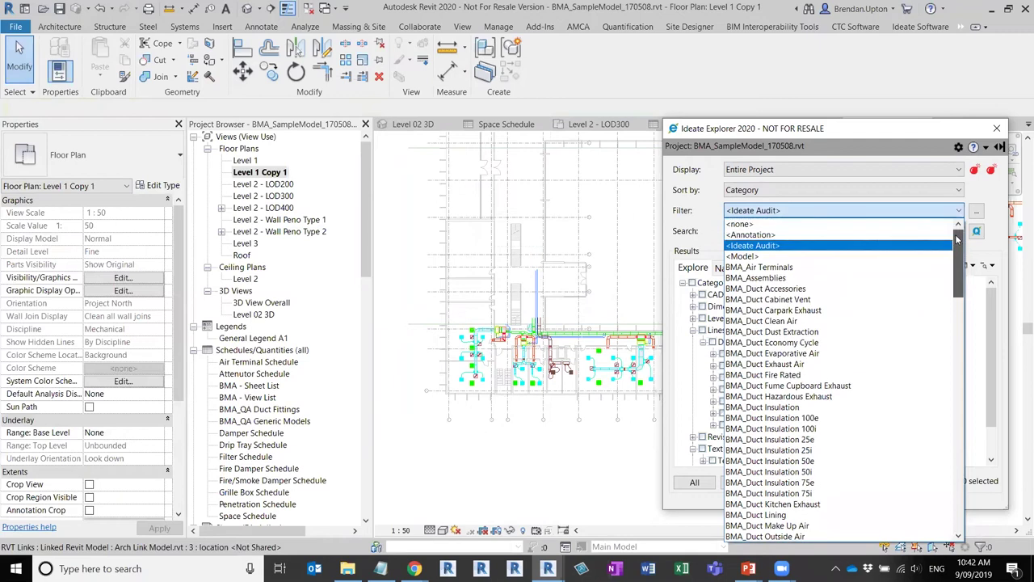
click(805, 229)
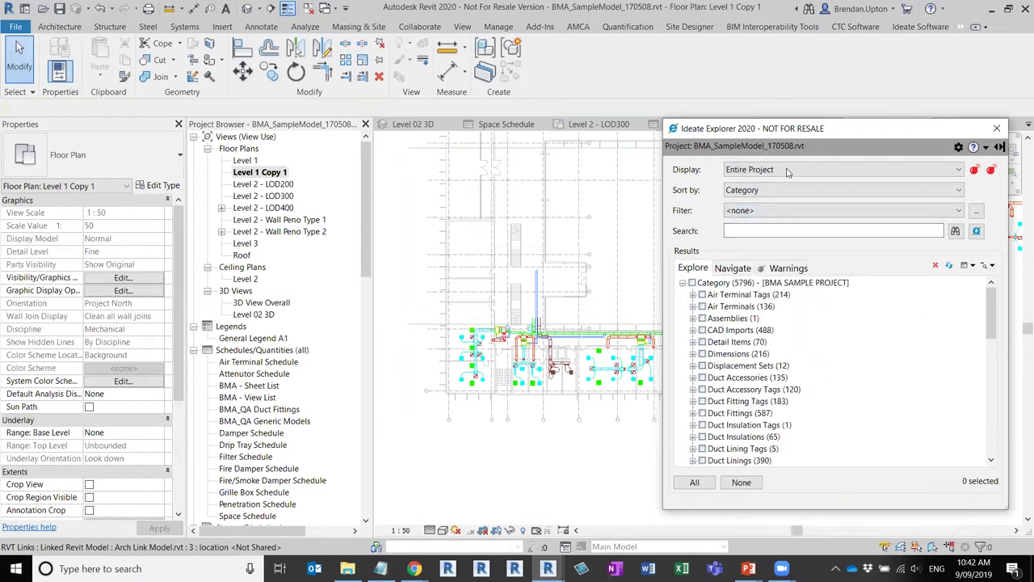
Expand CAD Imports and its view-specific DWG files in the unfiltered results.
click(692, 330)
click(703, 342)
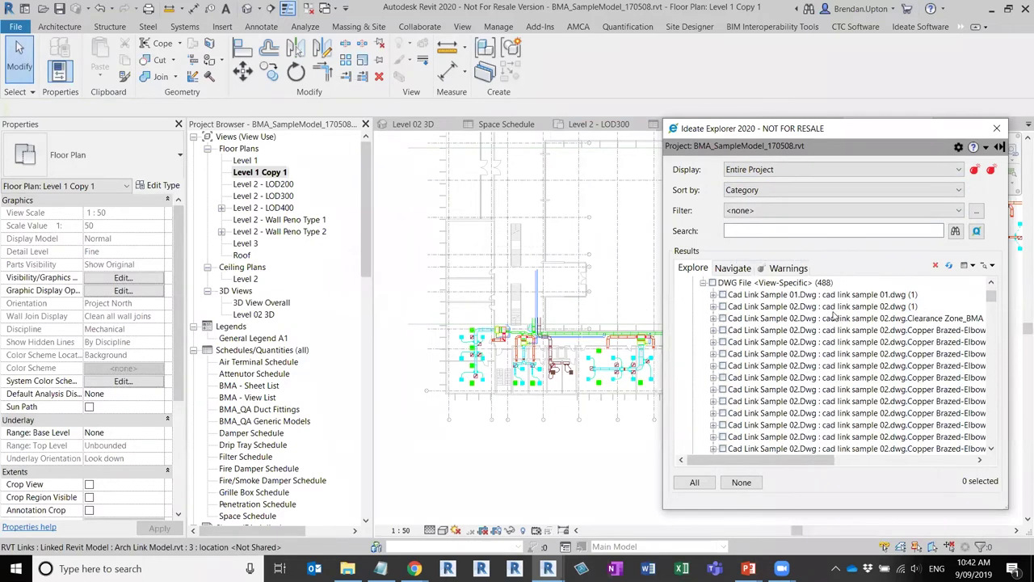
scroll(757, 368, up, 2)
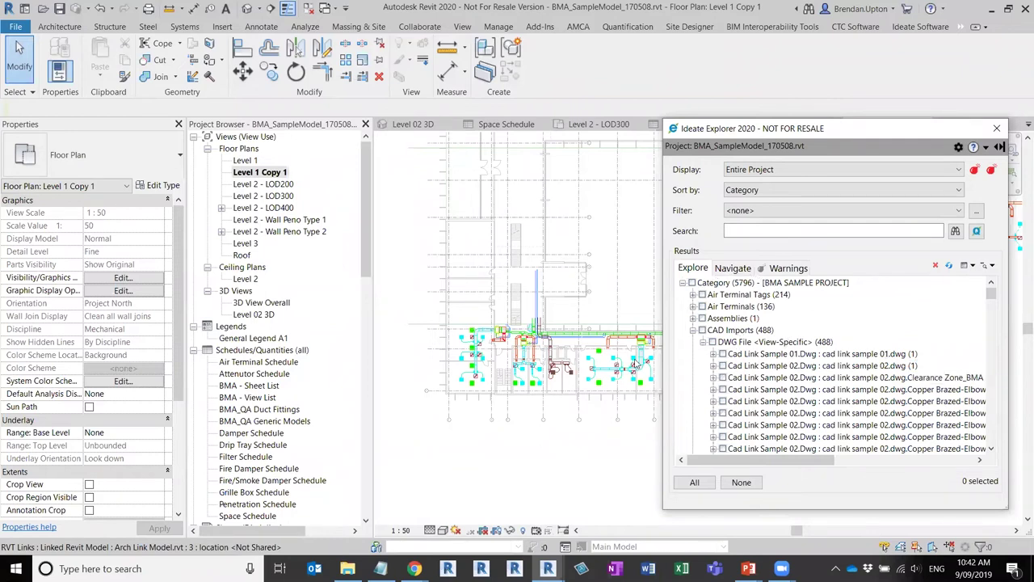
Select the cad link sample 02.dwg import from the list, delete the pinned import from the project, and undo the deletion.
click(723, 366)
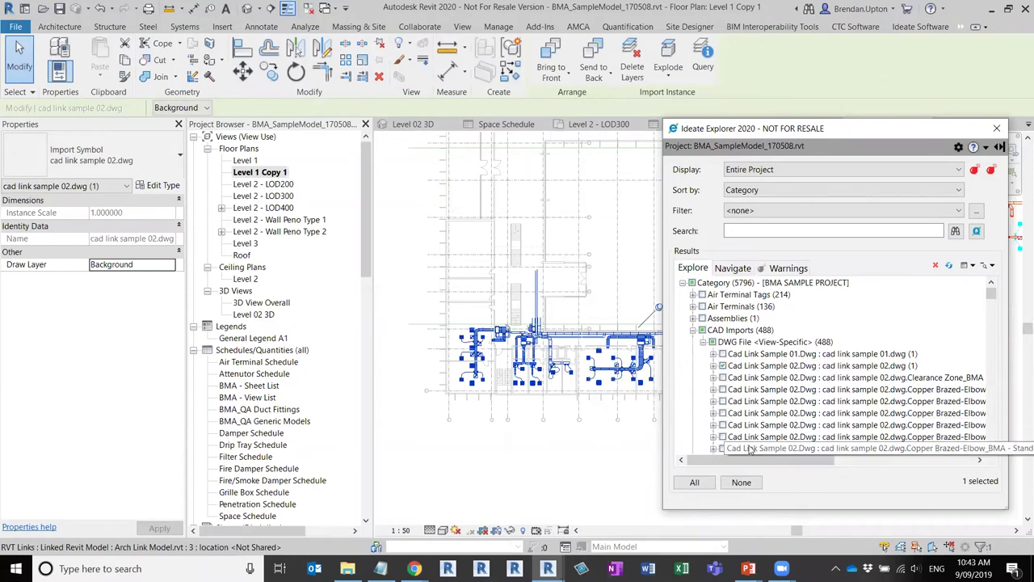
click(408, 317)
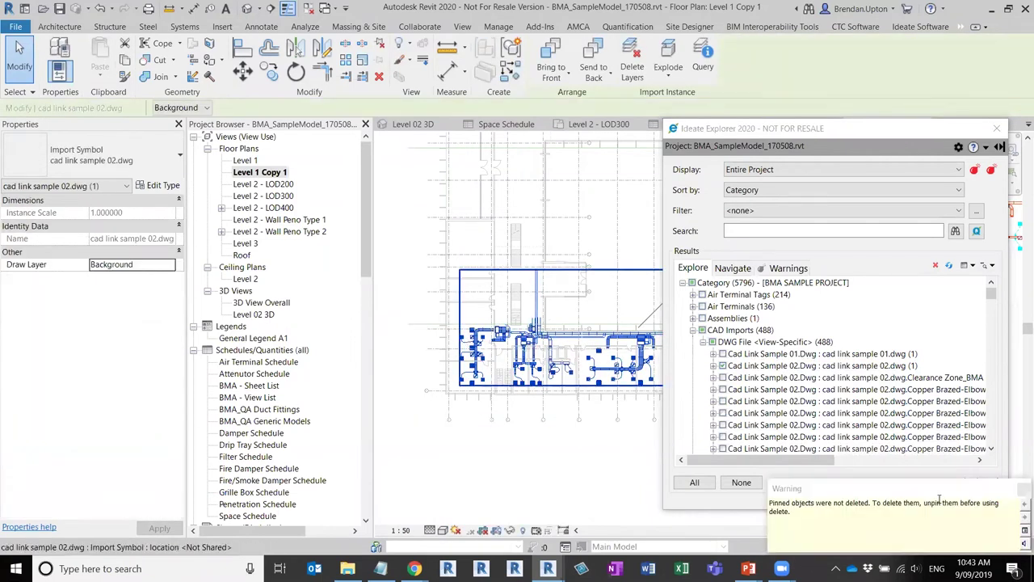
click(1023, 489)
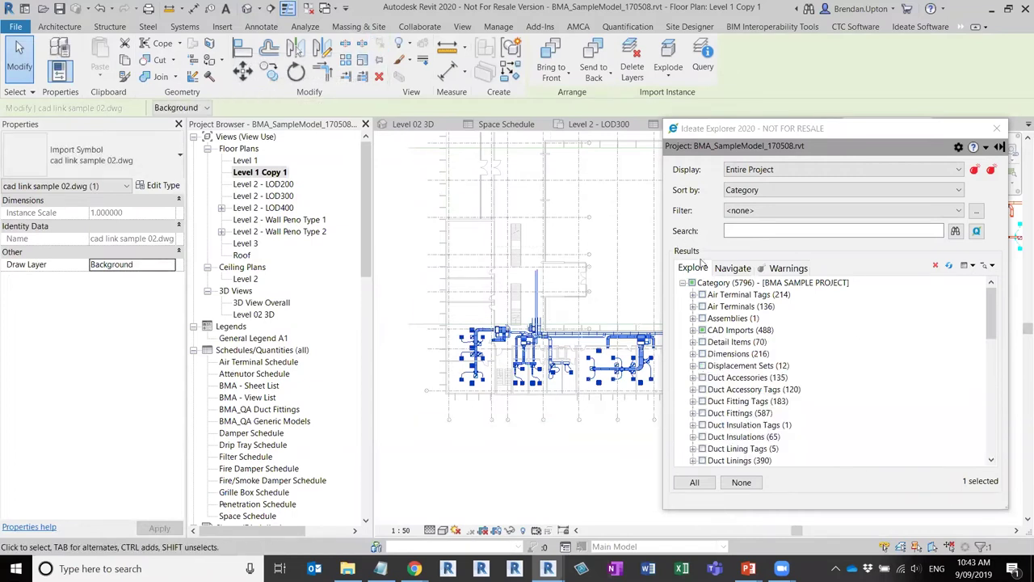
click(408, 319)
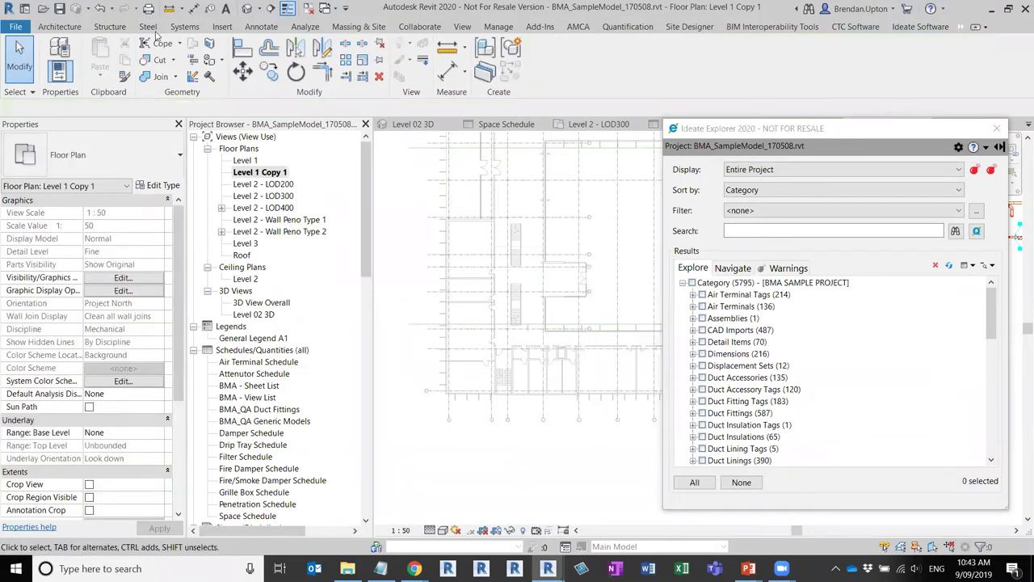
click(100, 8)
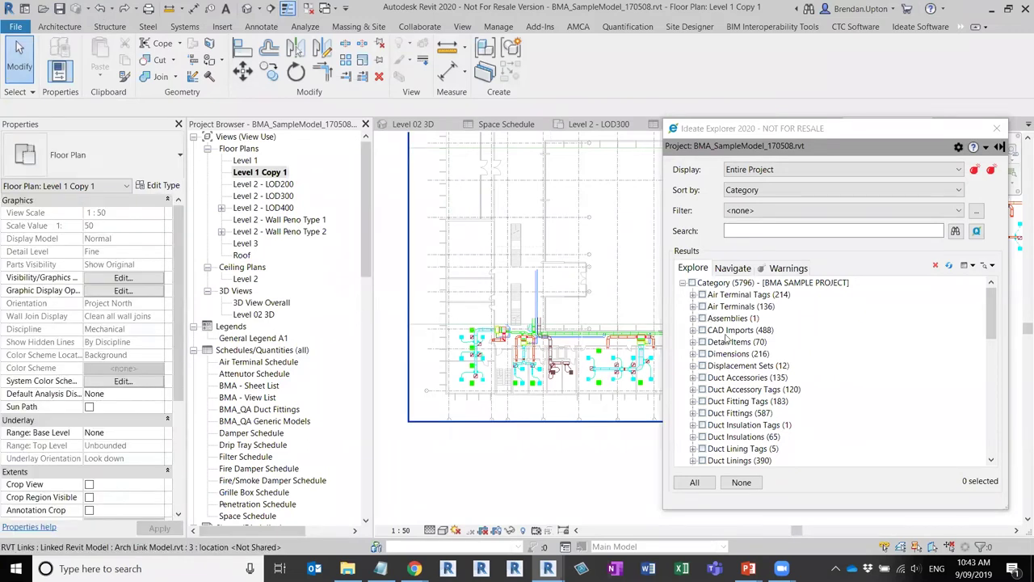
Look through the individual view-specific DWG entries under CAD Imports, collapse the category, and browse the remaining categories.
click(692, 329)
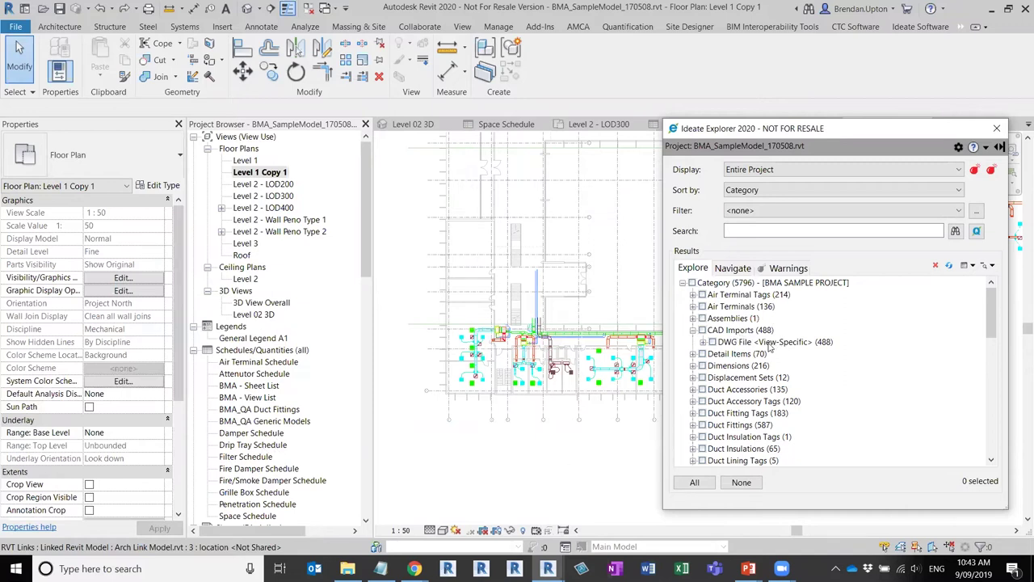
drag(993, 313, 993, 313)
click(702, 341)
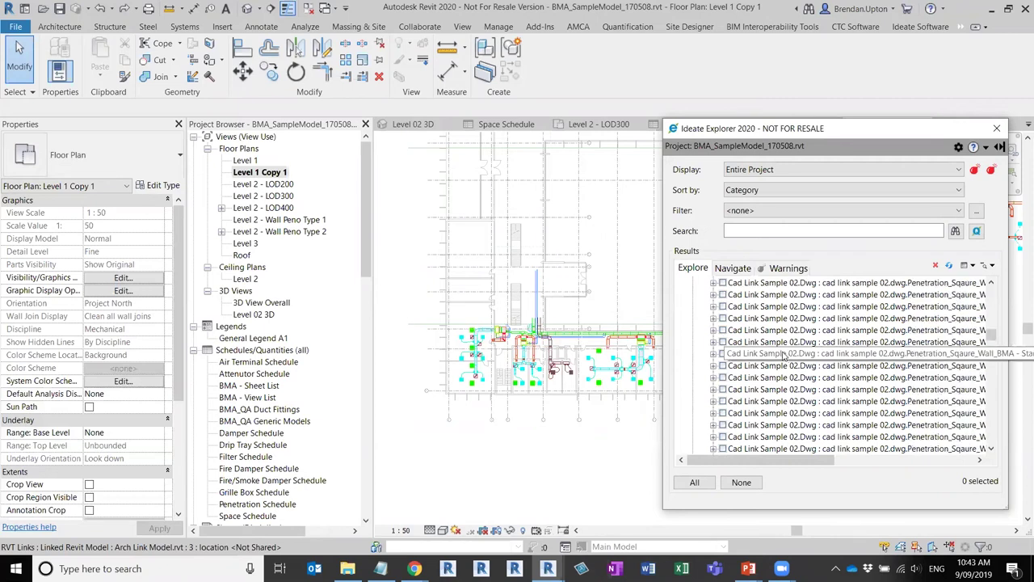
scroll(775, 347, up, 15)
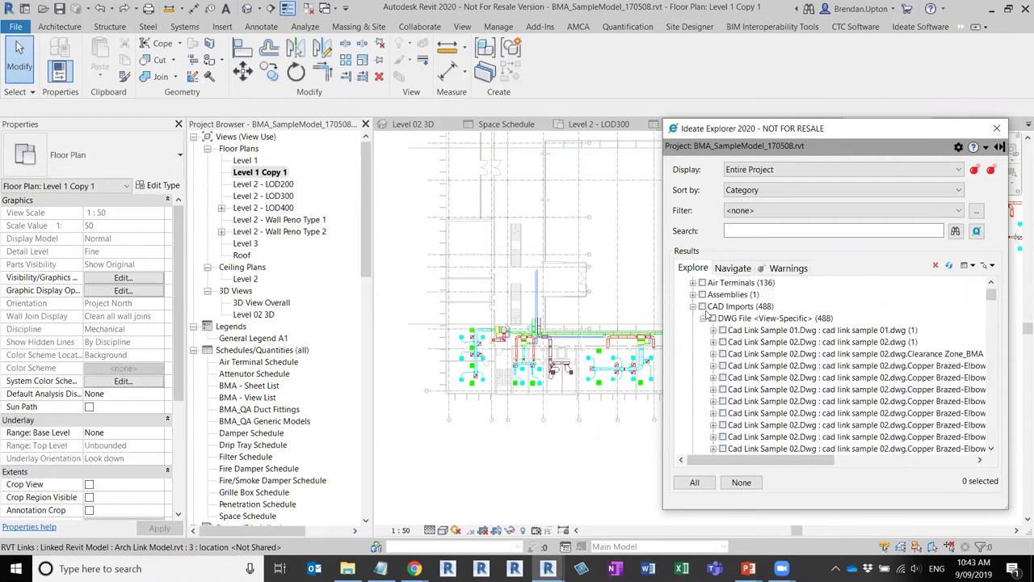
click(693, 307)
scroll(721, 392, down, 5)
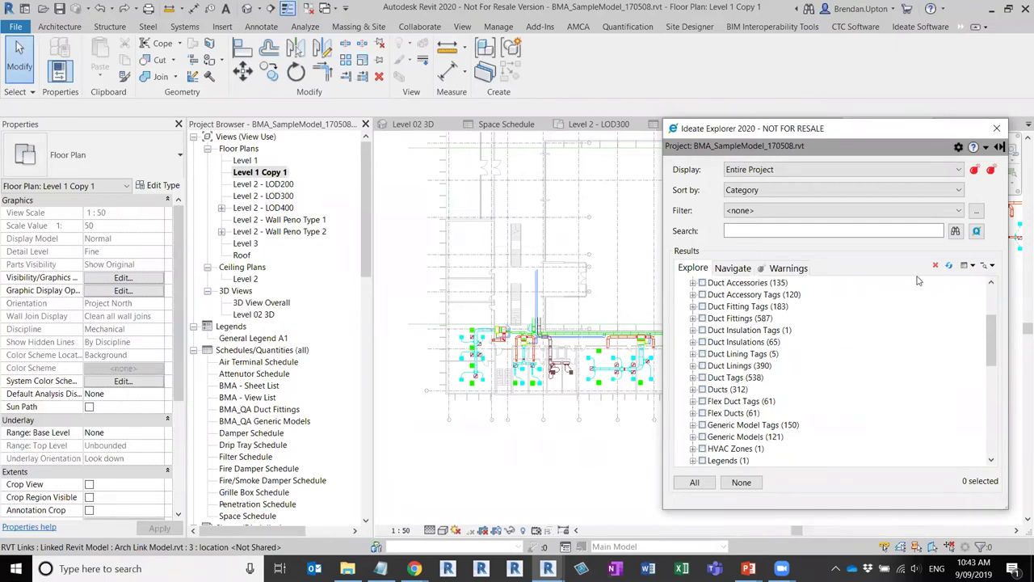
Reposition the Ideate Explorer window, check the filter list, and show the project's legends, schedules, sheets and views for navigation.
drag(843, 129, 794, 90)
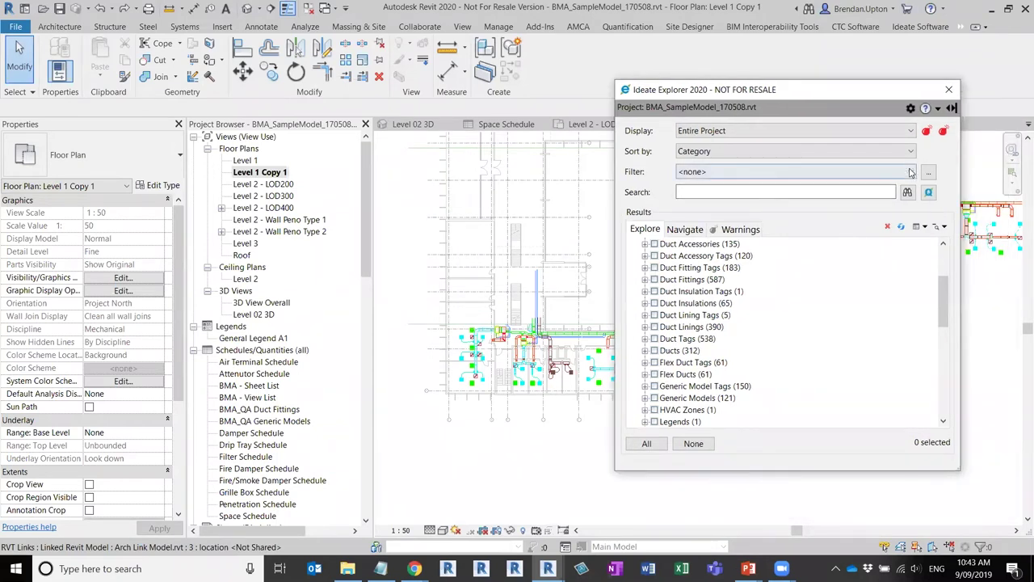
click(909, 175)
click(887, 172)
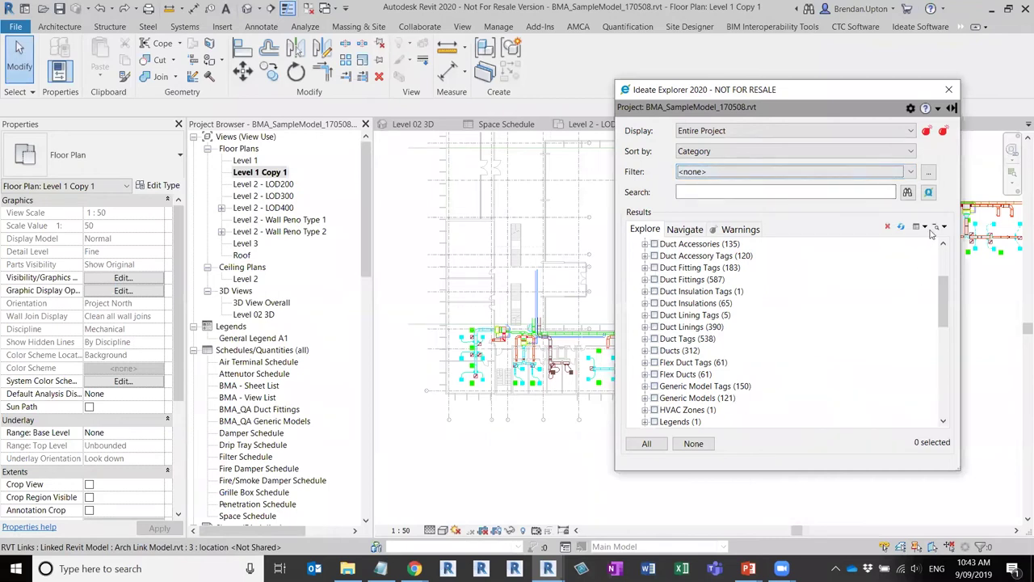
click(683, 231)
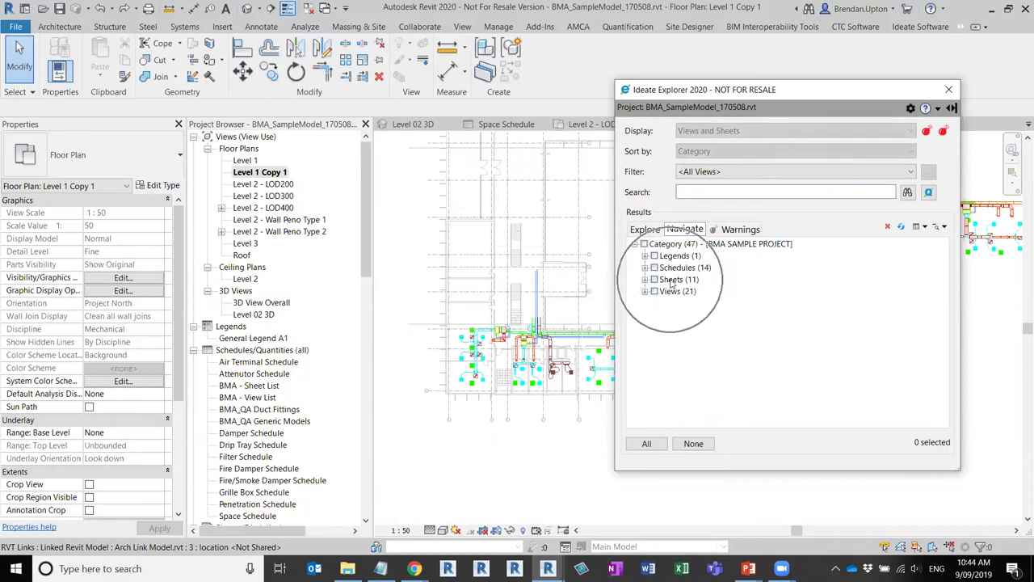
Review the project warnings, inspecting the flow calculation group and the first Standard fitting under No Loss Defined, and collapse that group.
click(739, 230)
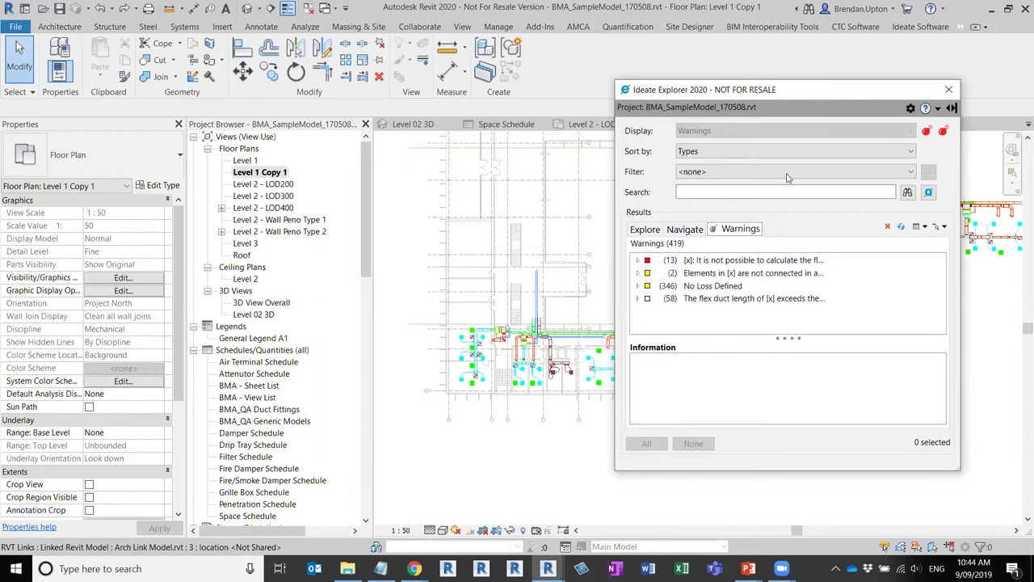
click(752, 262)
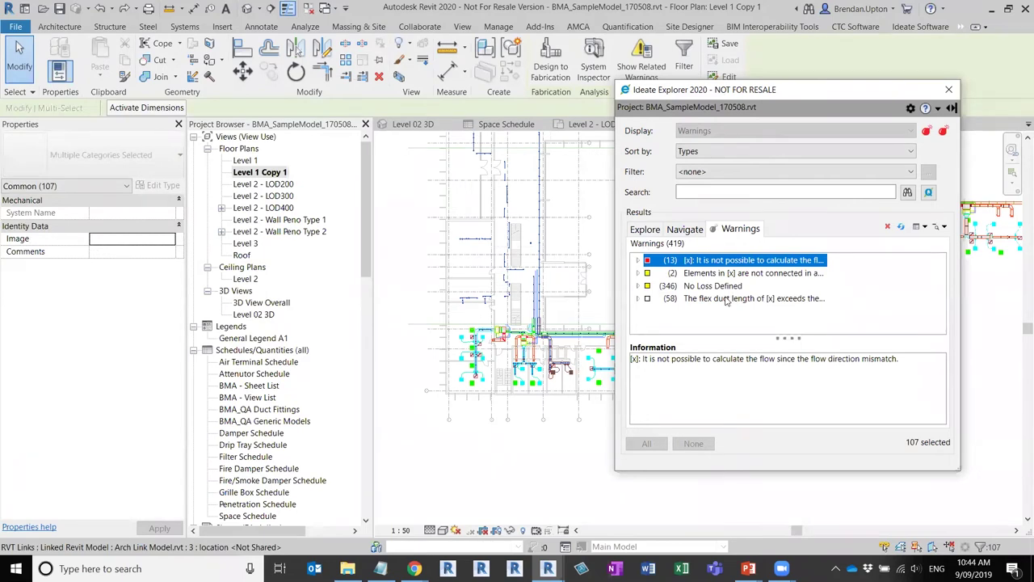
click(637, 286)
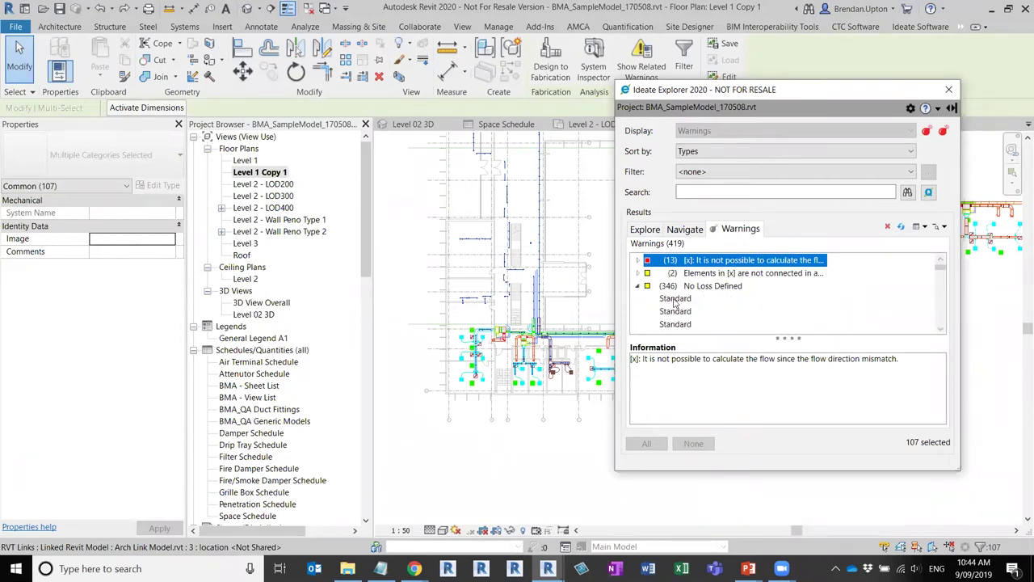
click(675, 300)
drag(940, 388, 920, 347)
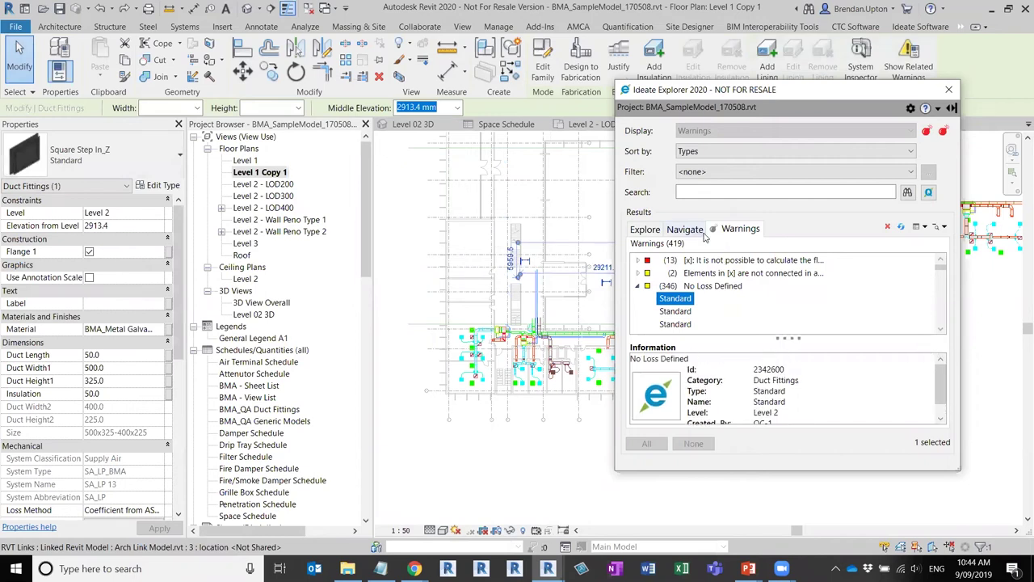
click(638, 284)
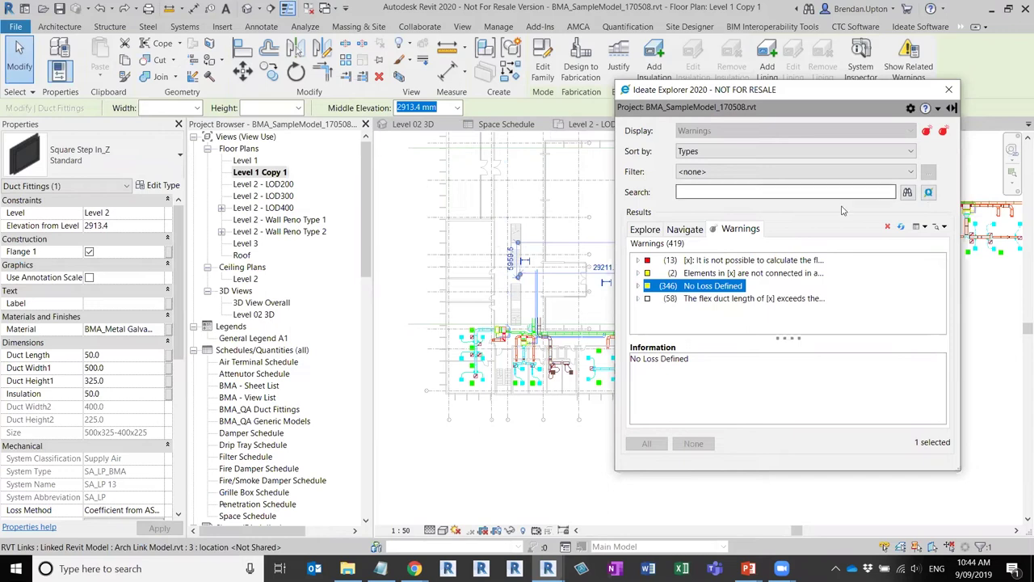
Check the ranking options available for filtering warnings and return to the project's element category results.
click(899, 171)
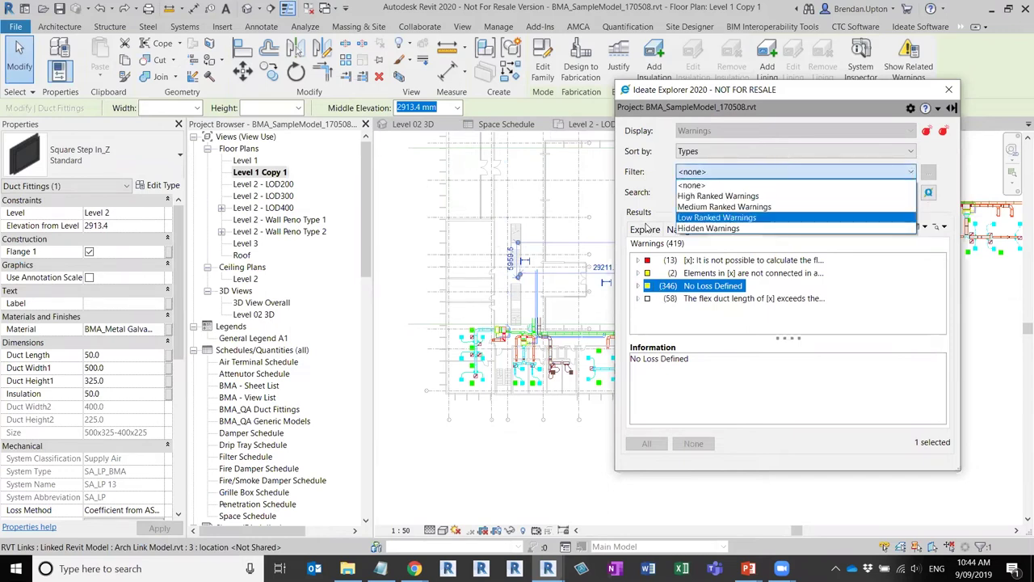
click(645, 232)
click(648, 230)
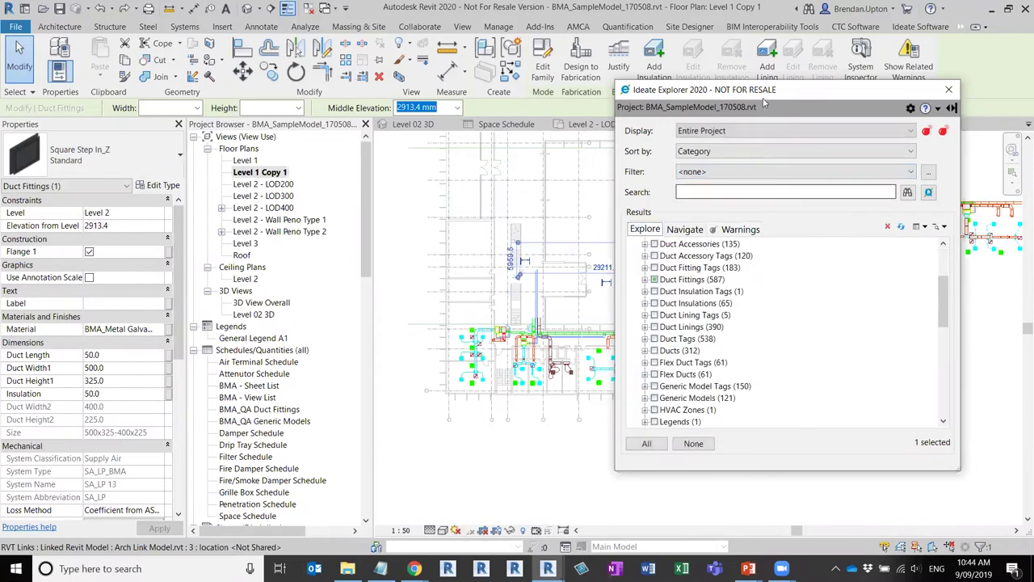
Check the display scope options in Ideate Explorer and clear the duct fitting selection in the plan.
click(734, 132)
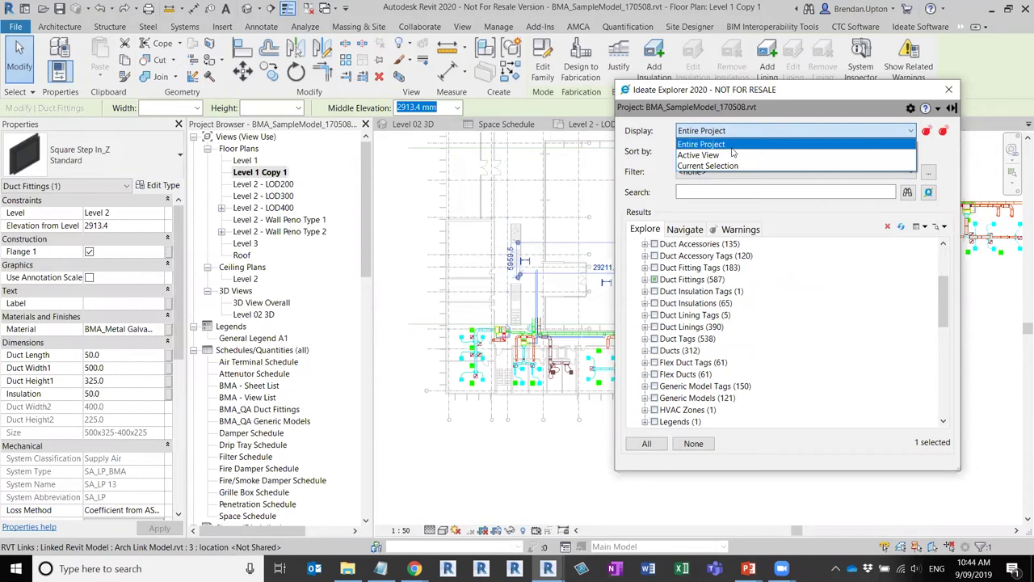
click(697, 156)
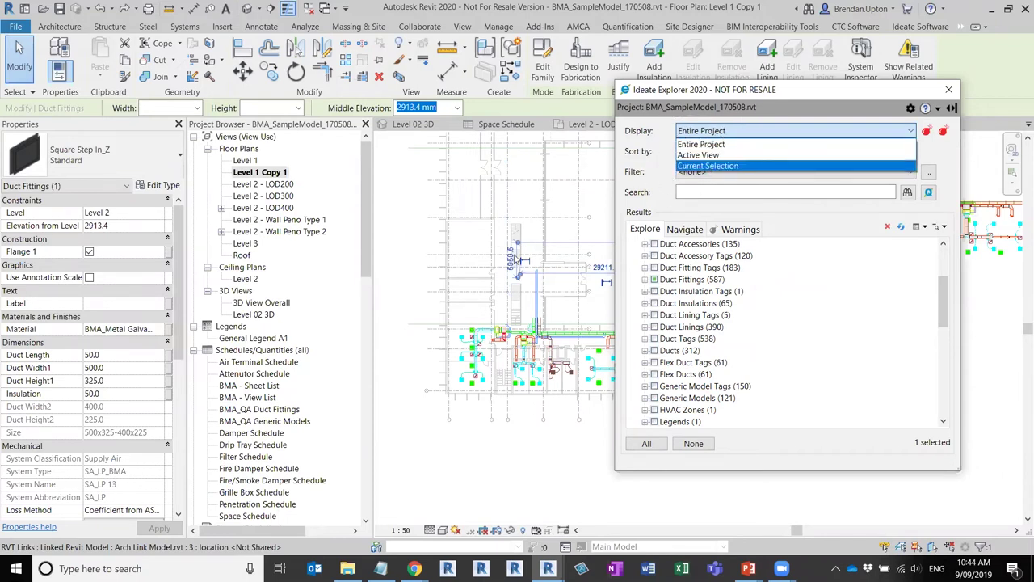
click(419, 240)
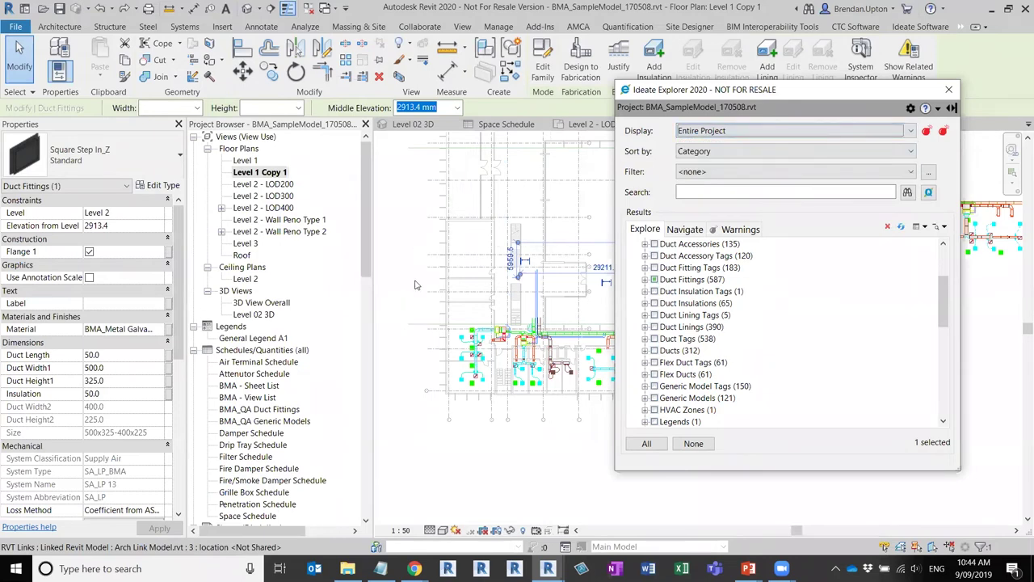
click(528, 402)
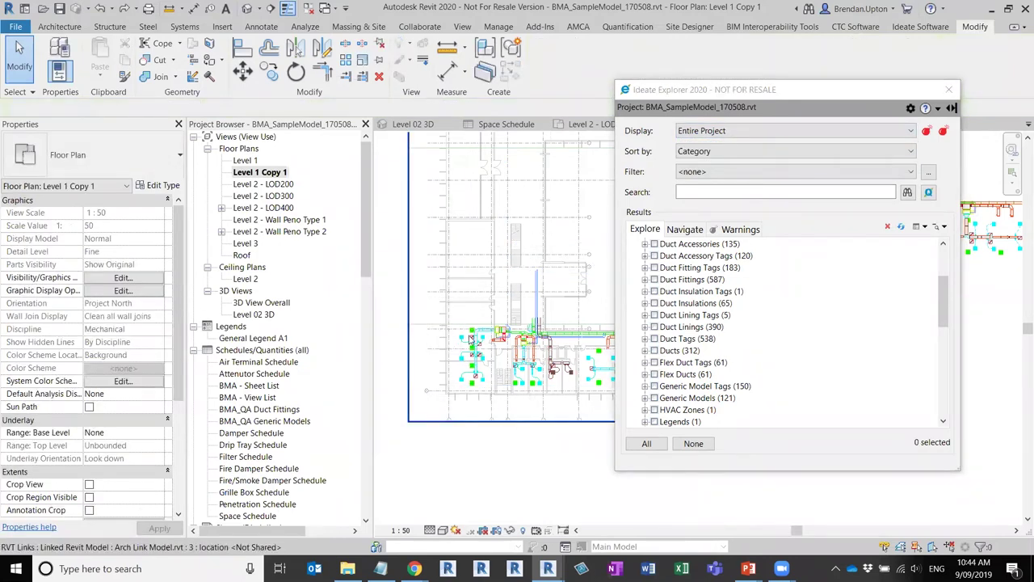
In the Level 2 - LOD300 floor plan, window-select the upper-left wing's elements and limit the Explorer results to Current Selection.
scroll(420, 247, down, 2)
double_click(274, 196)
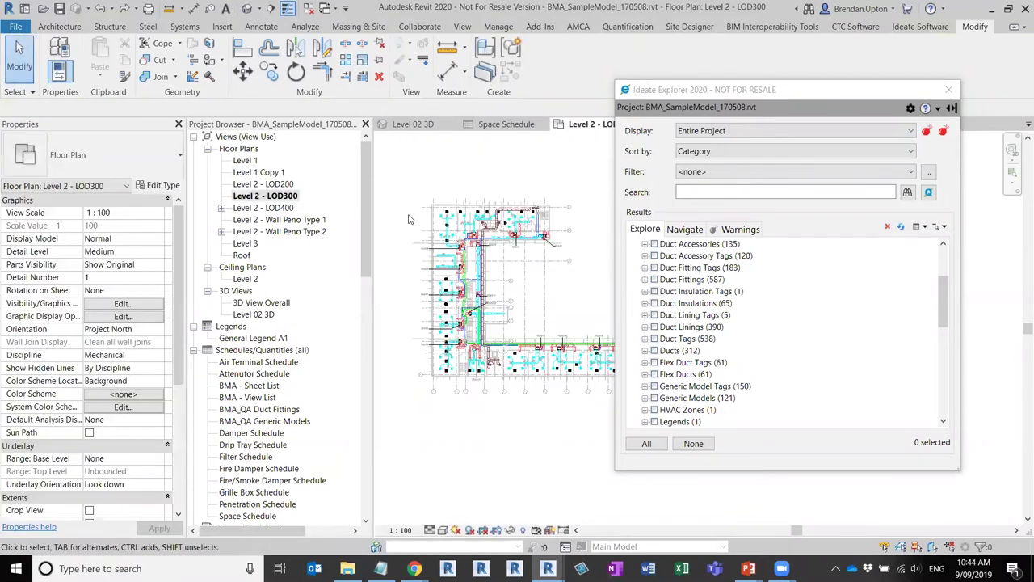
drag(407, 200, 529, 310)
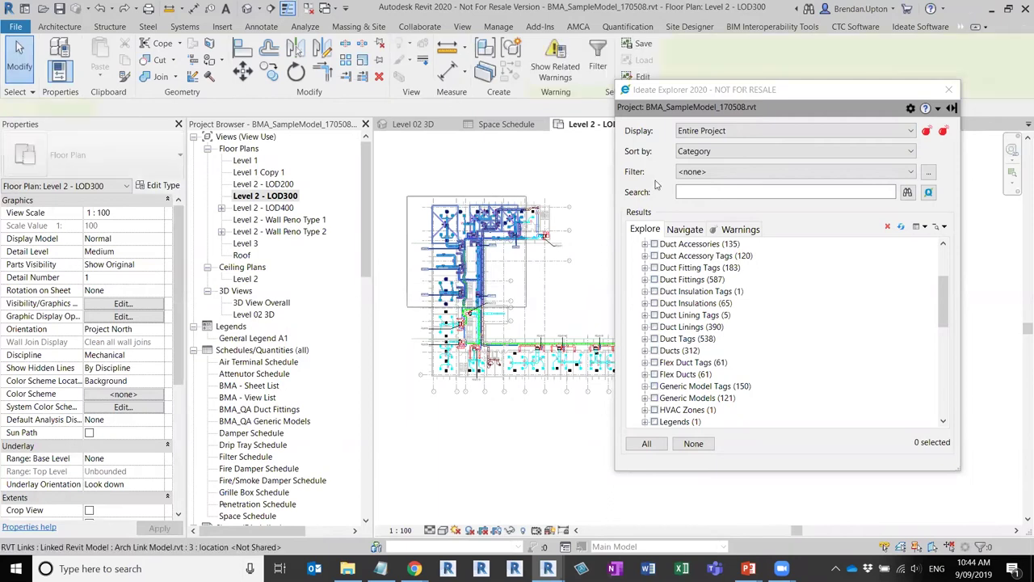
click(743, 132)
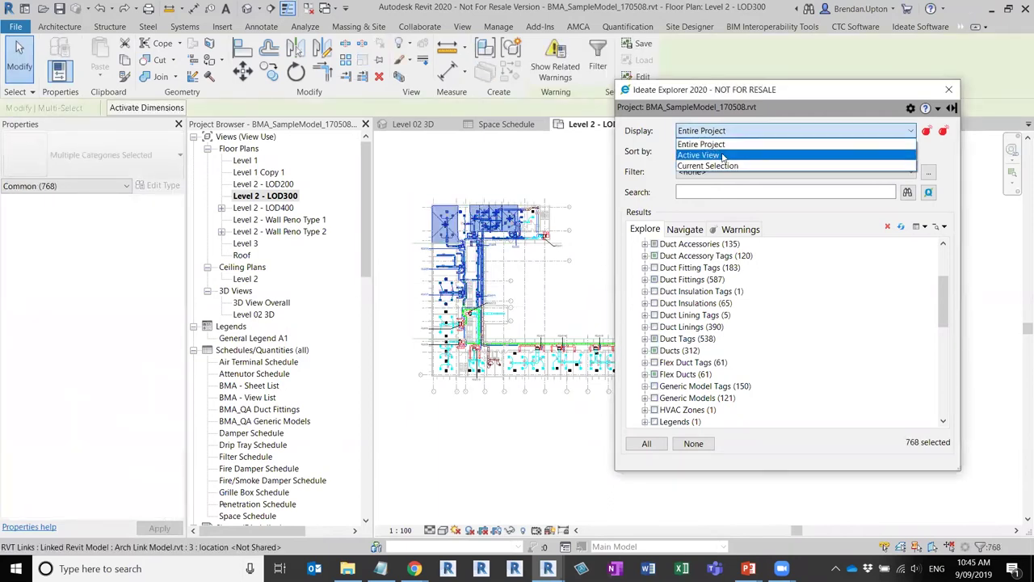
click(719, 165)
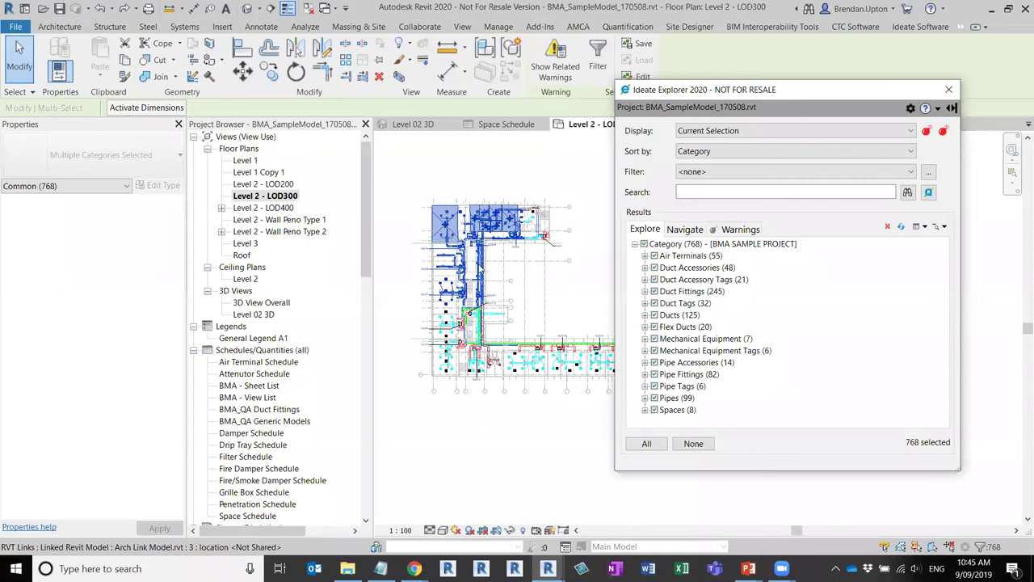
Check the available Explorer filters, then close Ideate Explorer and clear the selection in the Level 2 - LOD300 plan.
click(909, 173)
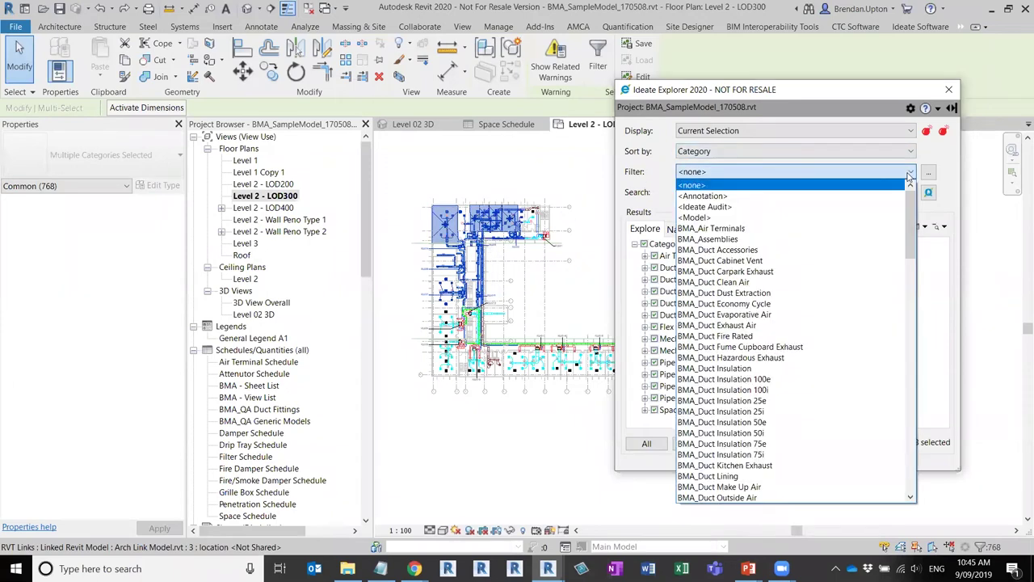
click(909, 175)
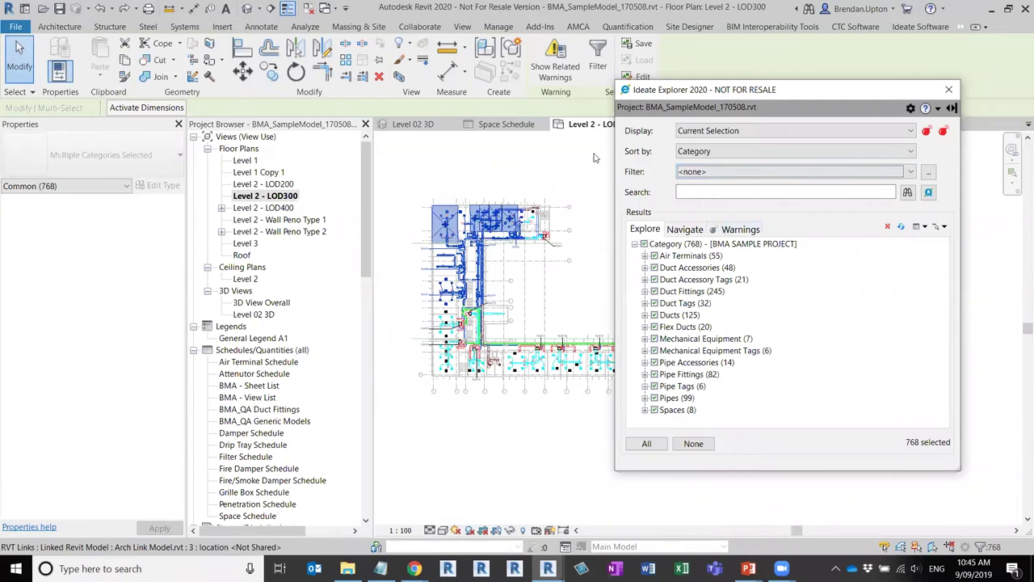
click(948, 91)
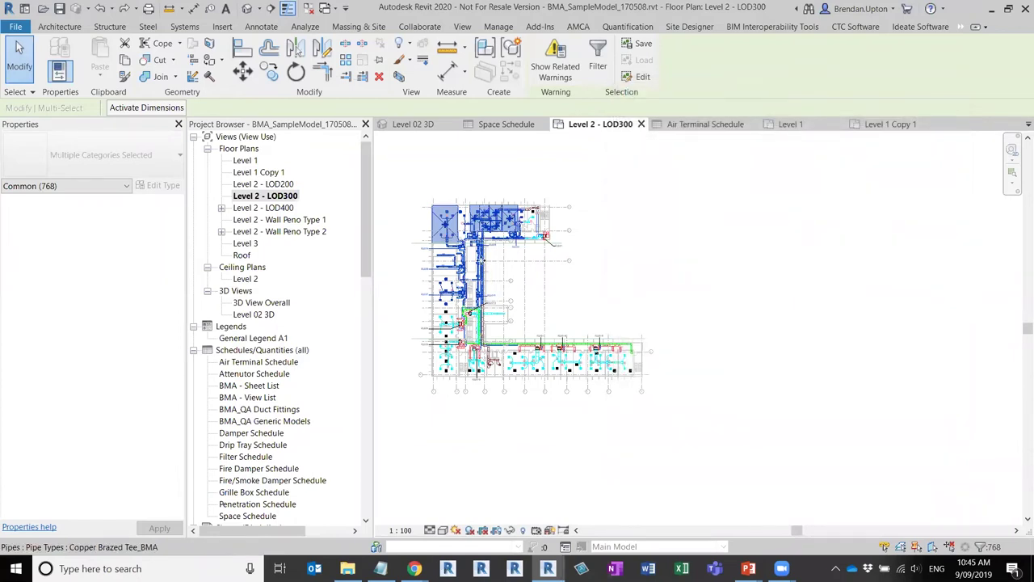
click(643, 214)
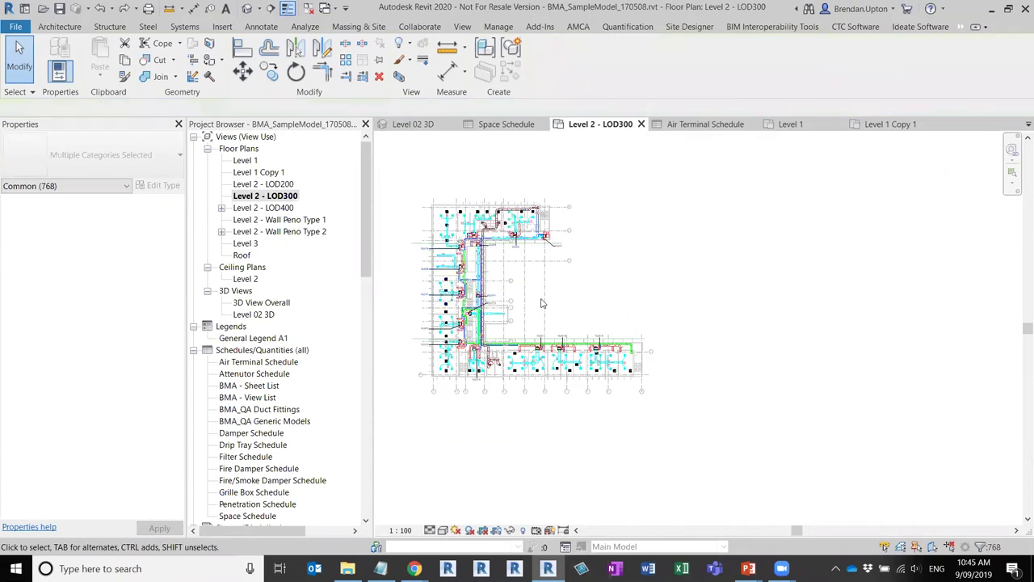
scroll(566, 323, up, 4)
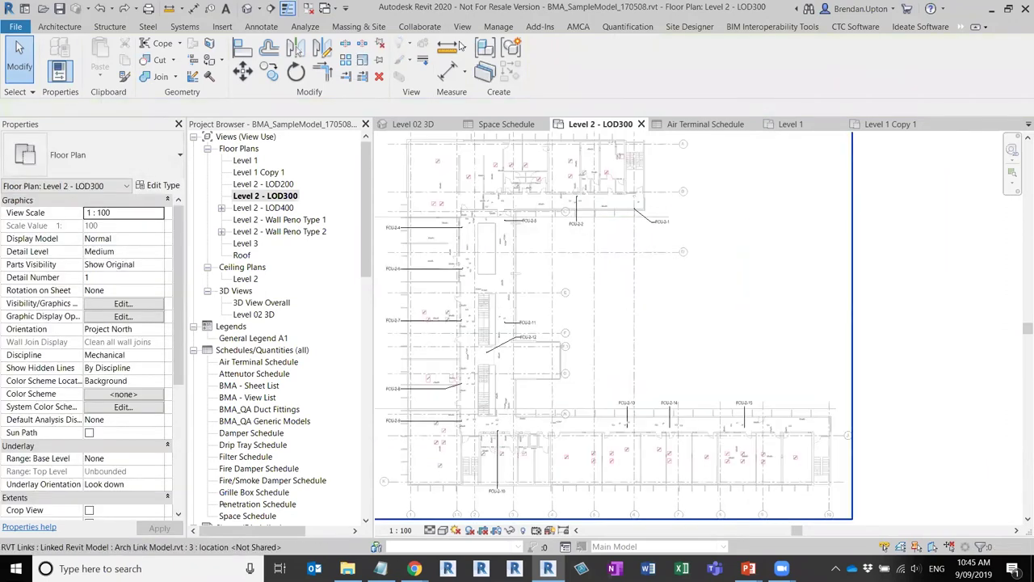
Open Ideate Sticky, resize and reposition its window to show the empty sticky list, and close it.
click(911, 29)
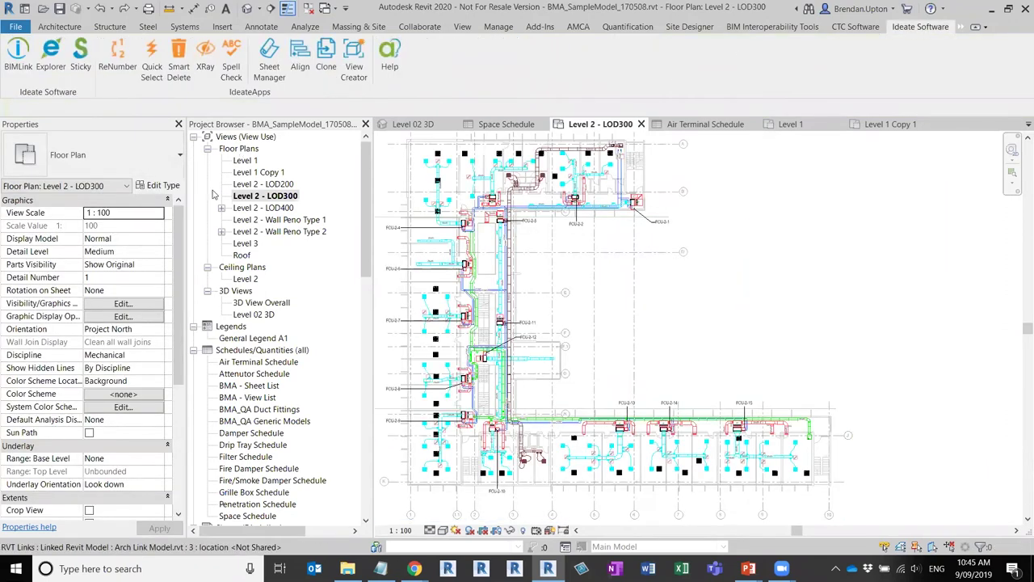
click(81, 57)
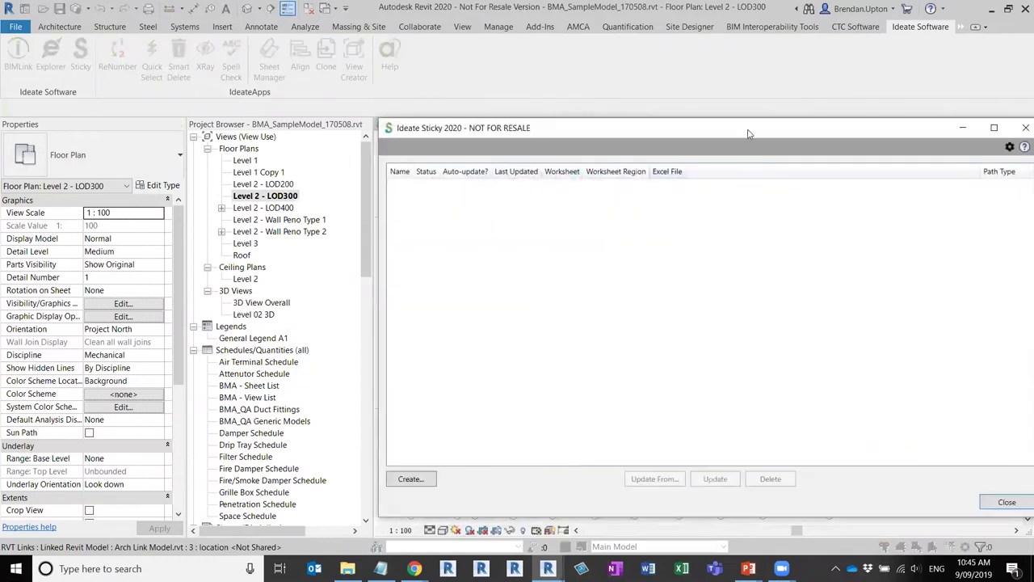
drag(748, 134, 615, 82)
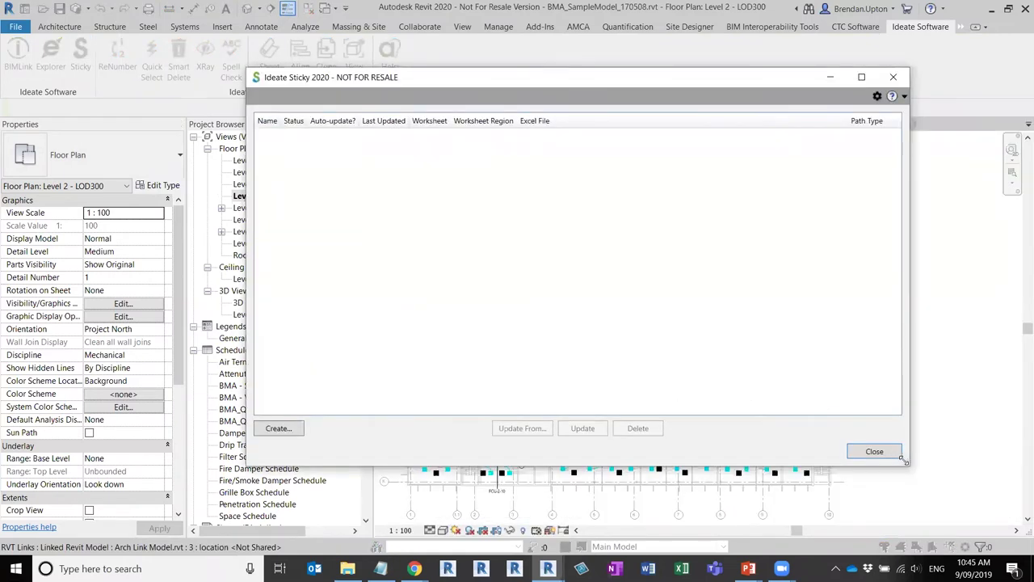
drag(904, 459, 809, 396)
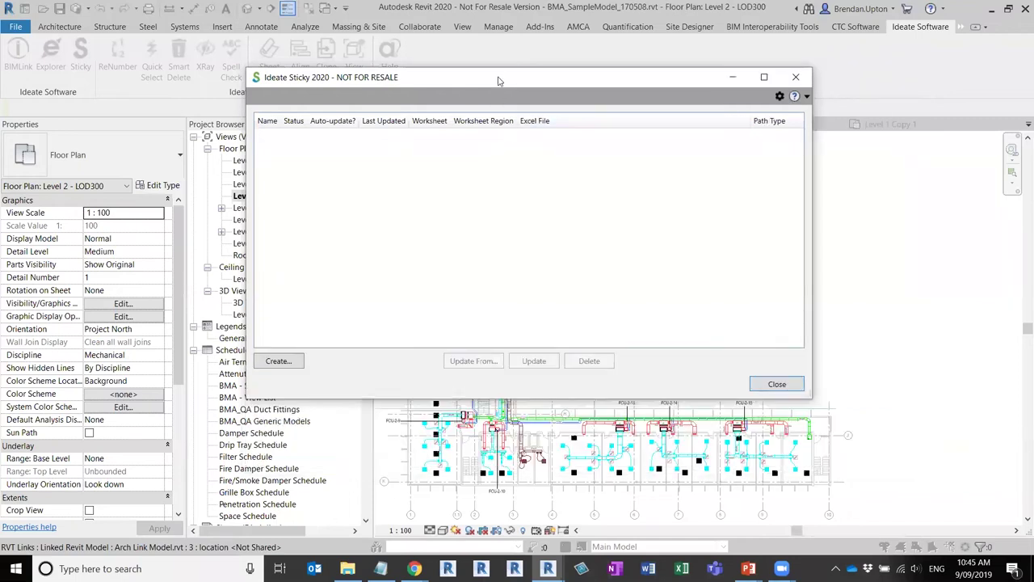
drag(498, 81, 449, 91)
mouse_move(528, 93)
mouse_down()
mouse_move(610, 106)
mouse_move(542, 97)
mouse_up()
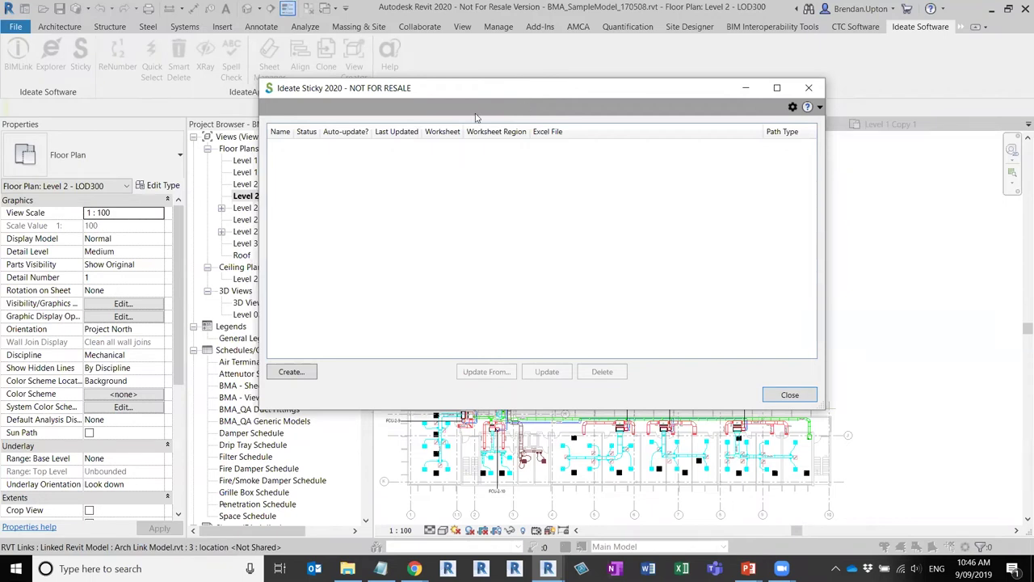
drag(524, 103, 546, 119)
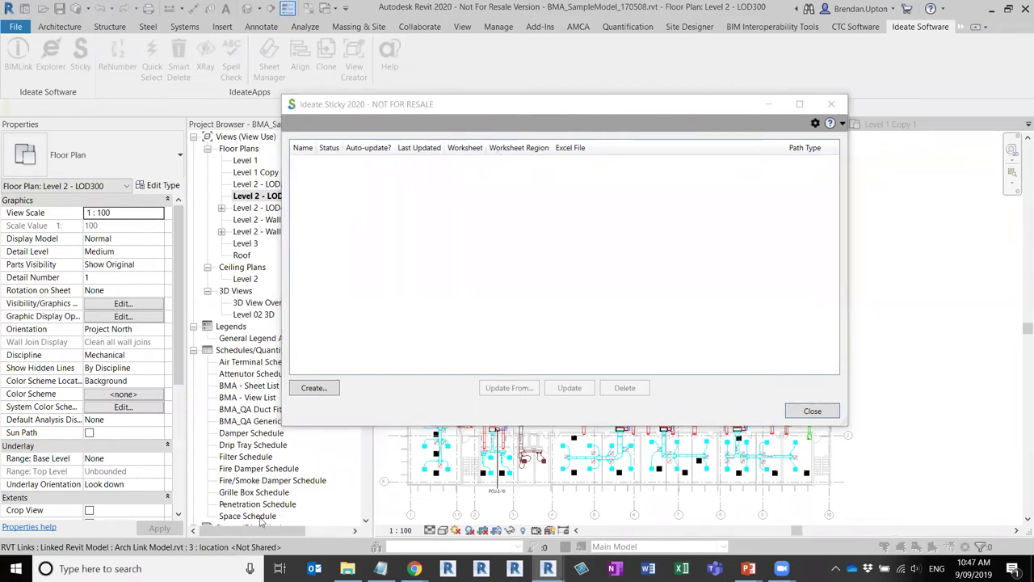
click(813, 411)
Create a new sheet in the project using the Title Block_BMA : BMA Title Block titleblock.
drag(366, 179, 366, 204)
scroll(234, 283, down, 5)
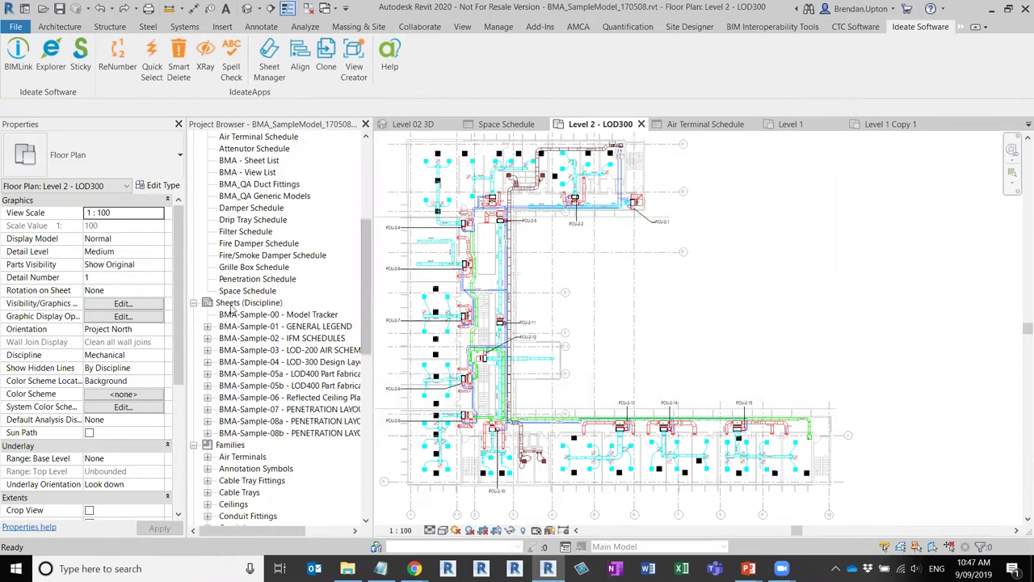
right_click(231, 307)
click(267, 313)
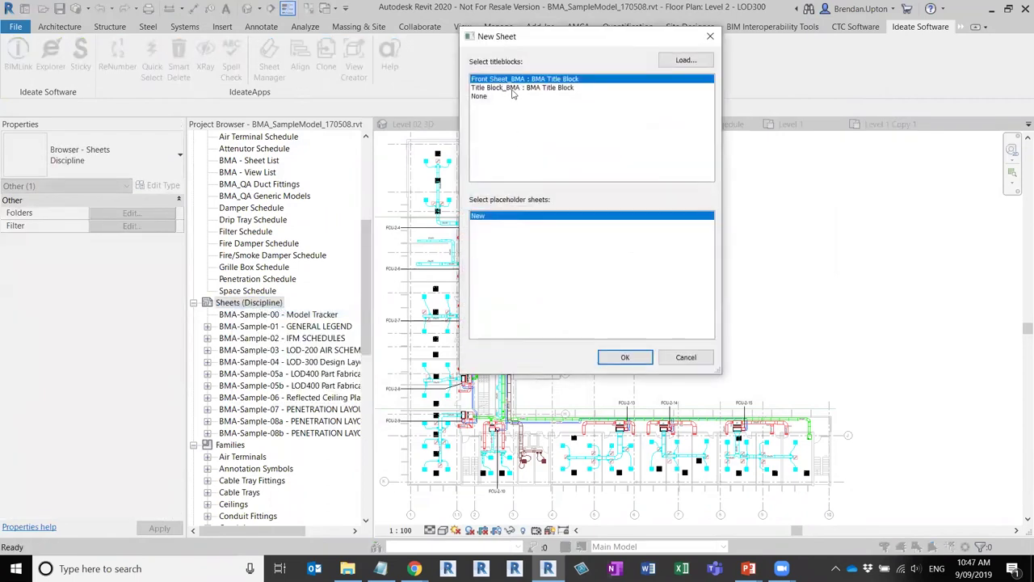
click(512, 89)
click(630, 360)
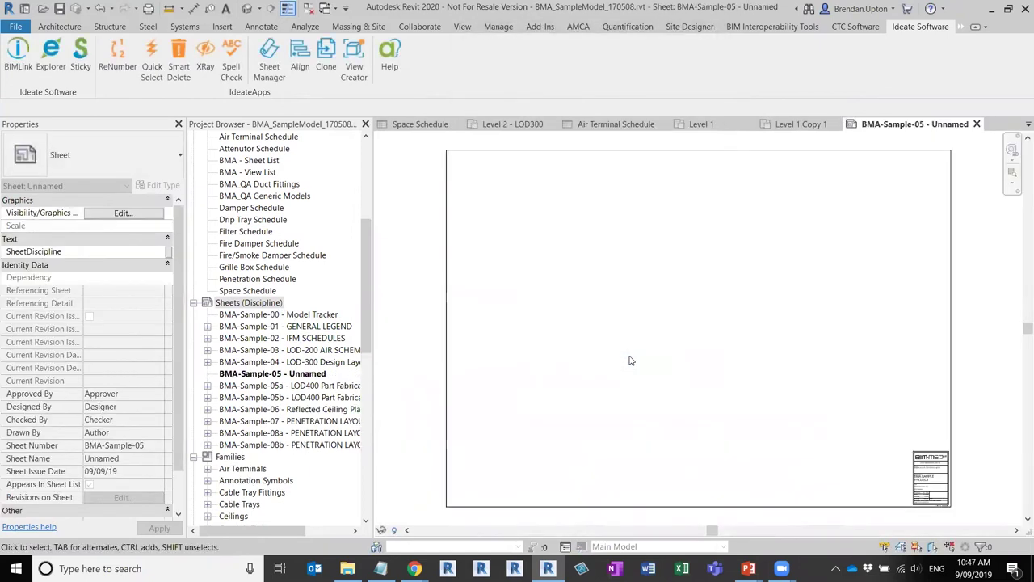
middle_drag(668, 314, 646, 311)
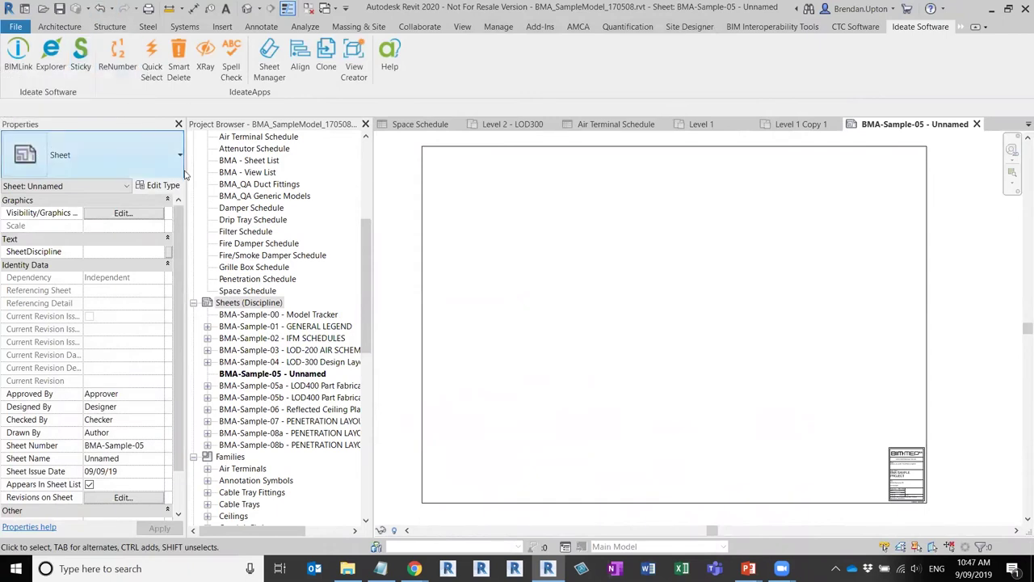
Open Ideate Sticky for the new sheet and start creating a sticky.
click(81, 50)
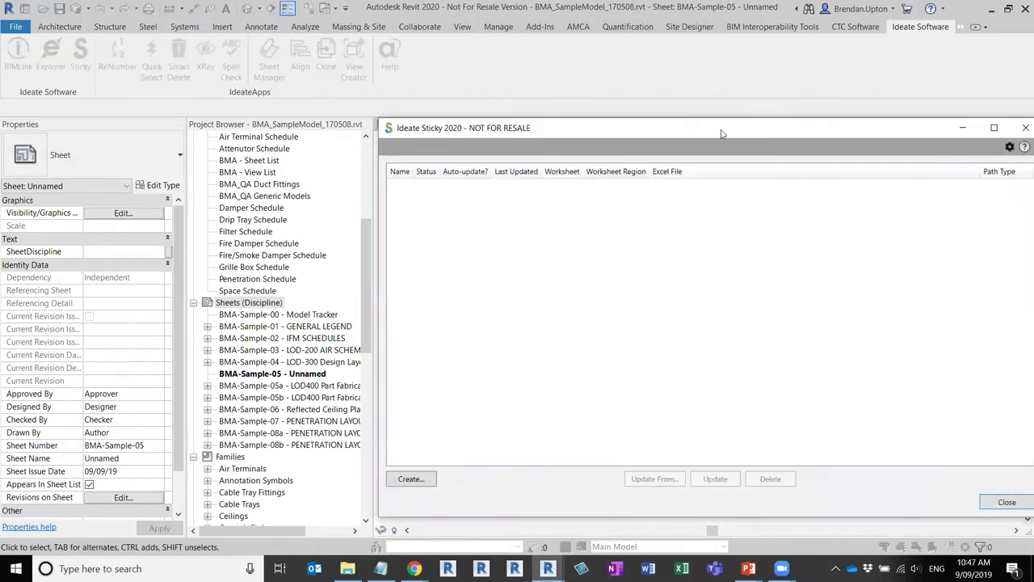
drag(722, 133, 447, 59)
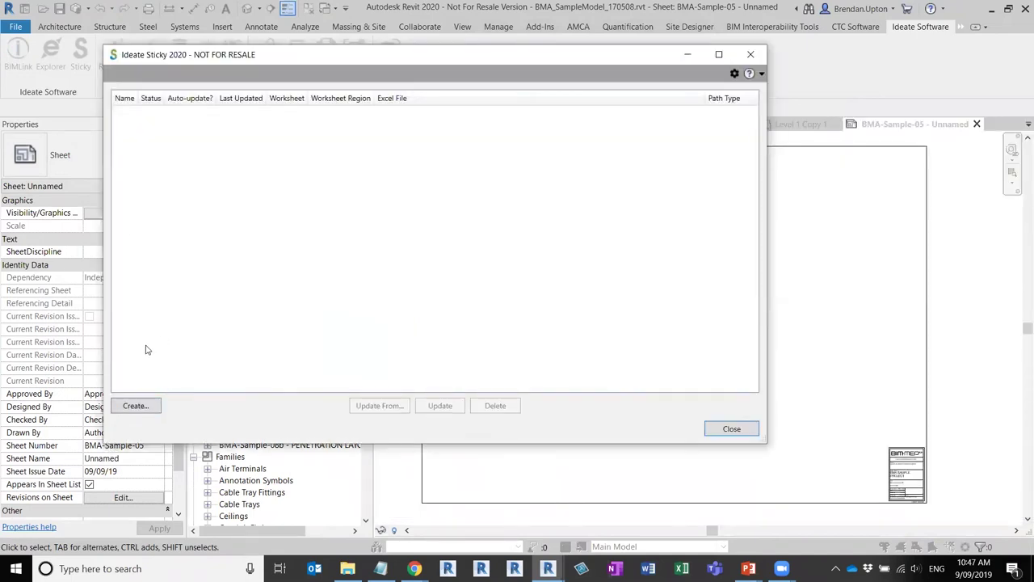
click(134, 406)
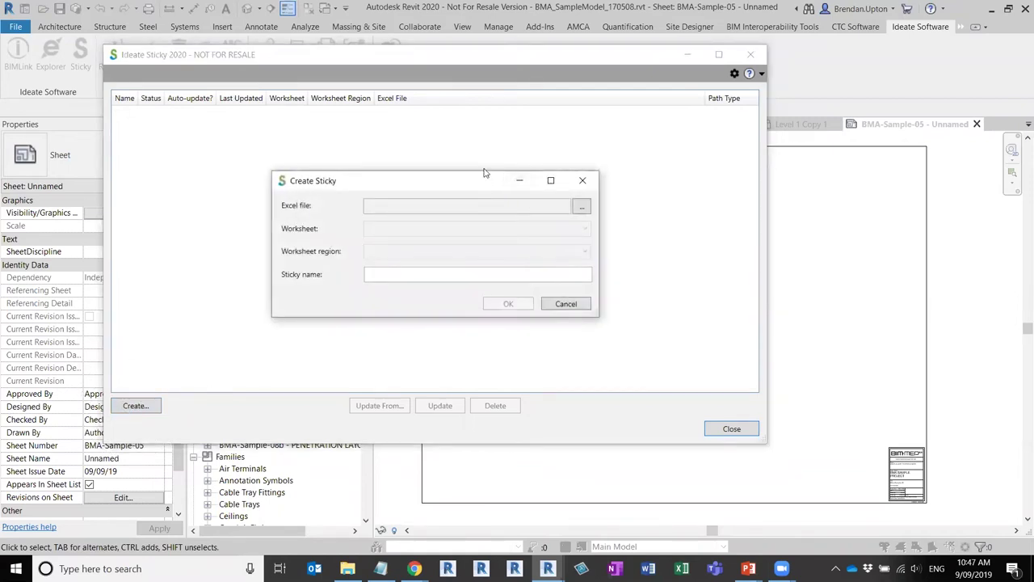
drag(483, 172, 483, 161)
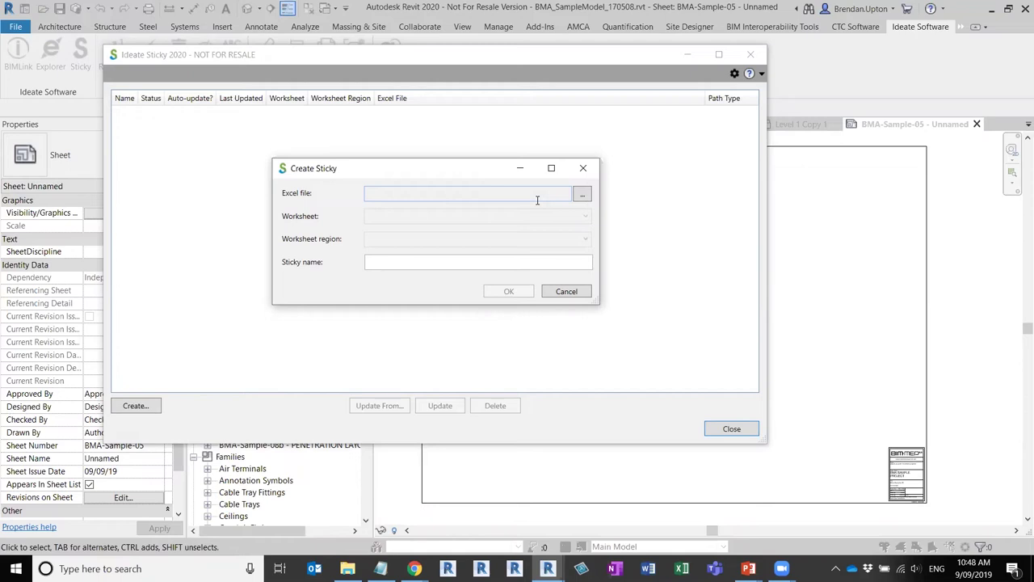
Load ISB-Philips_Lighting_Spec.xlsx from the desktop folder 190909_IdeateWebinar\Sticky Samples as the new sticky's Excel file.
click(584, 196)
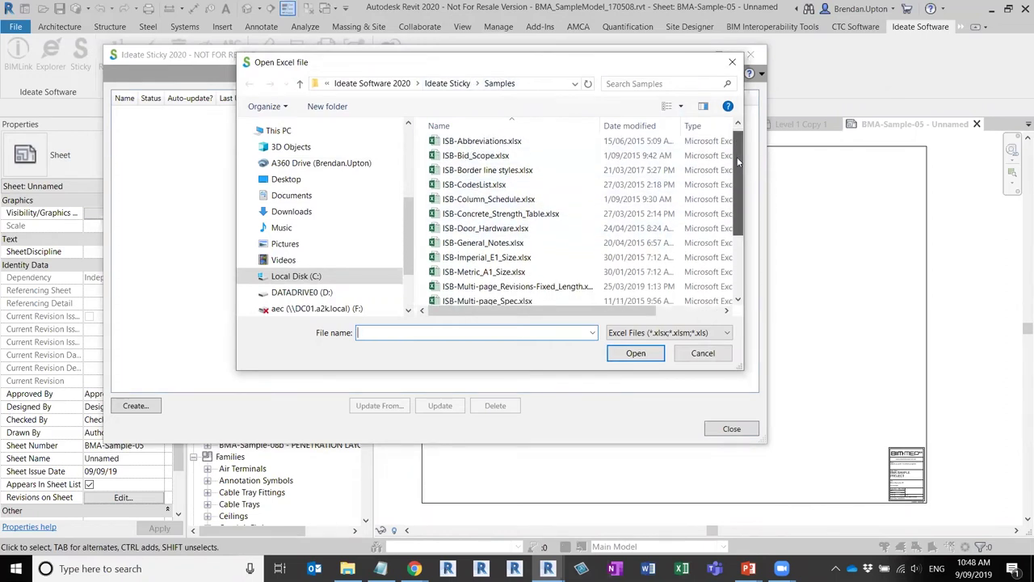
drag(410, 209, 409, 222)
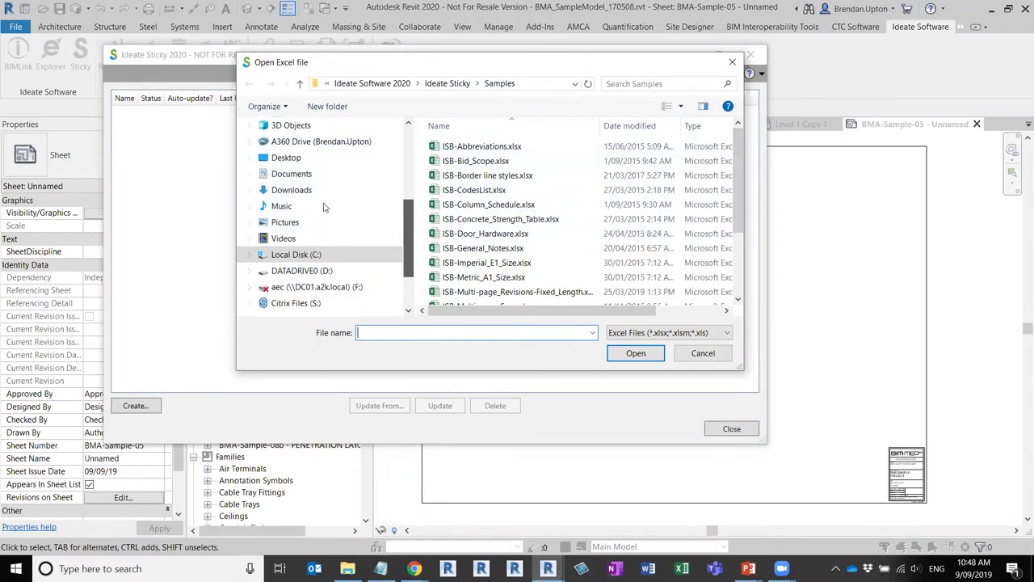
click(290, 157)
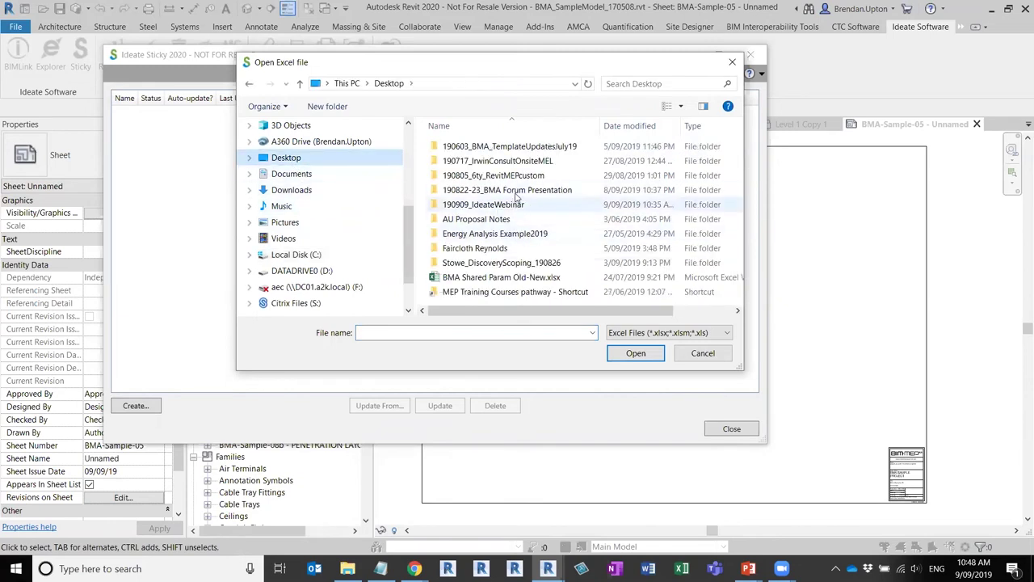
double_click(518, 205)
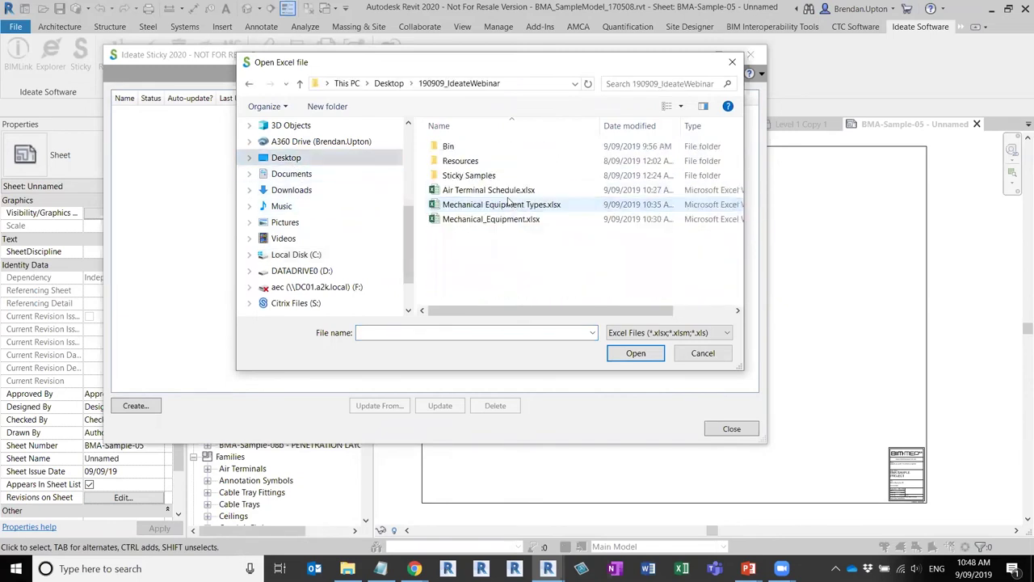
double_click(473, 176)
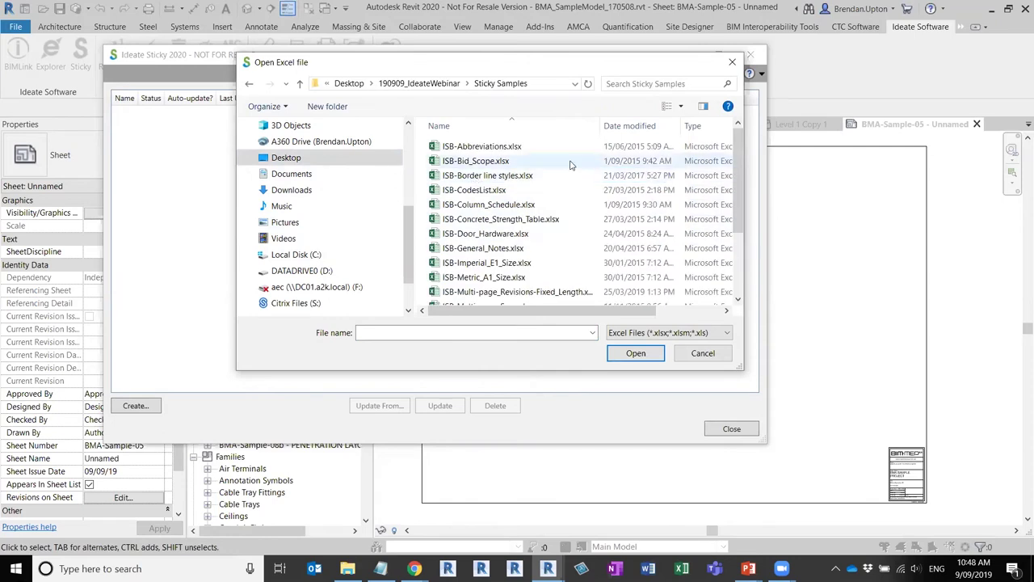
drag(738, 148, 725, 208)
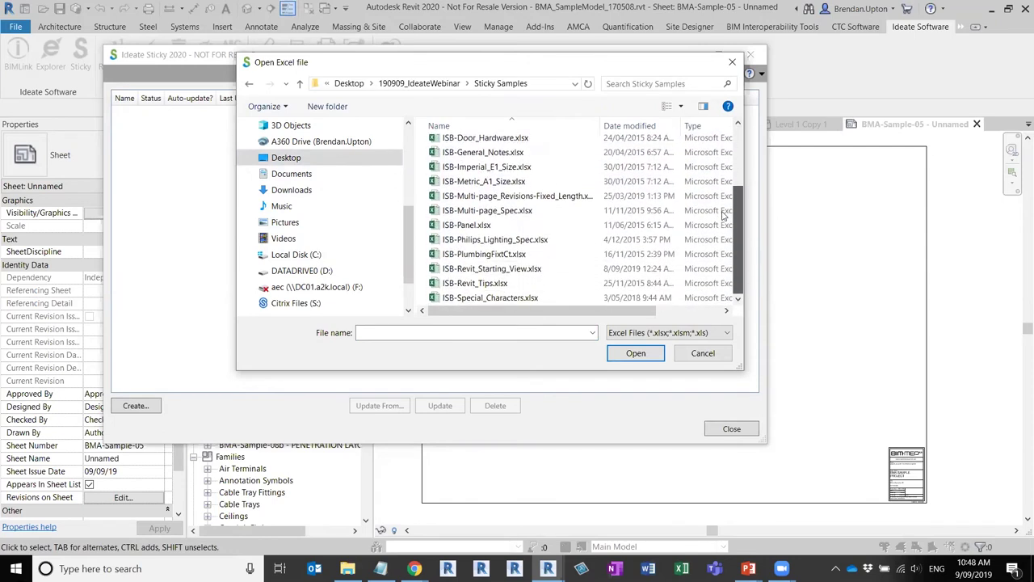
scroll(724, 209, up, 3)
scroll(723, 186, down, 2)
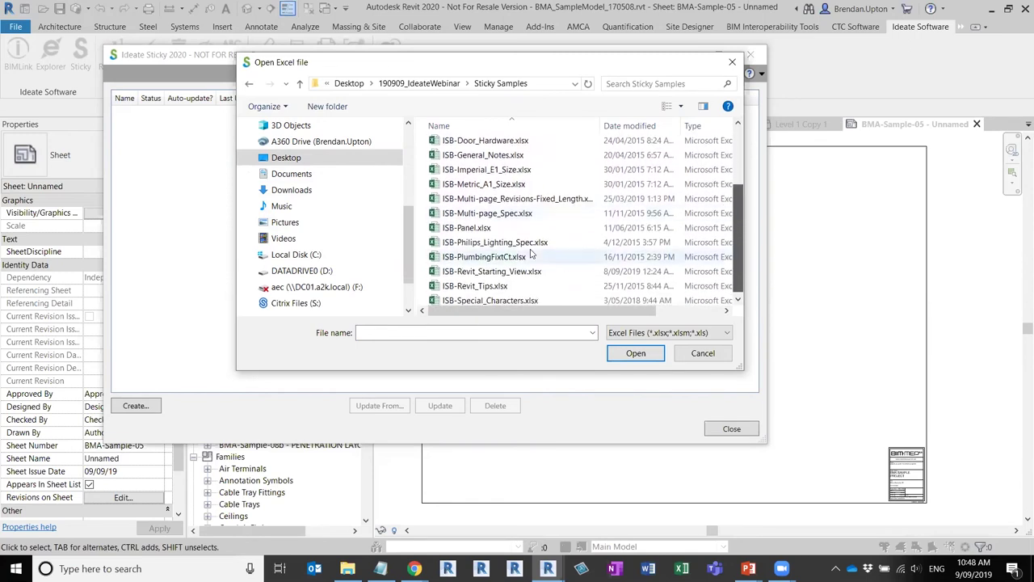
click(485, 242)
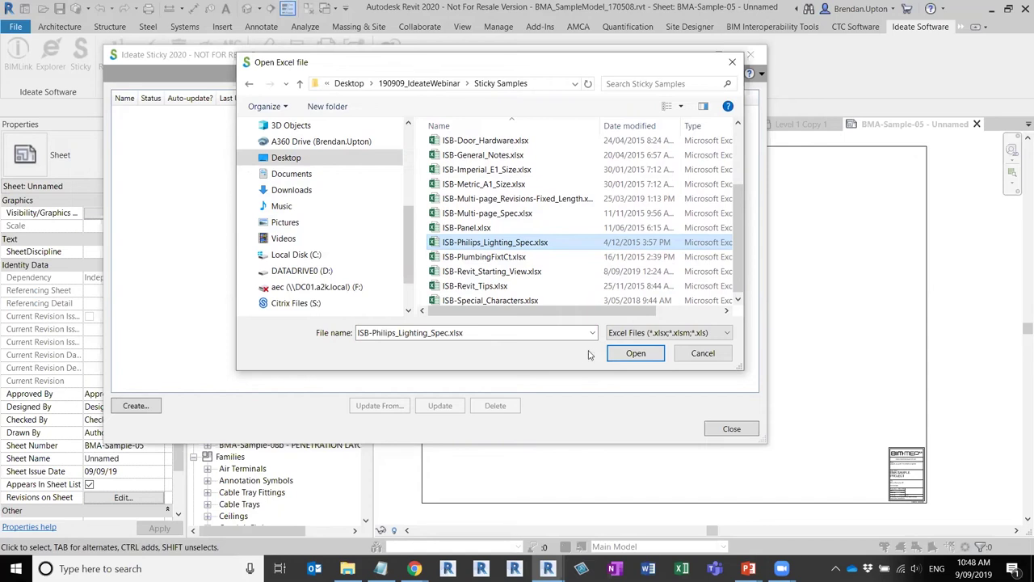
click(635, 353)
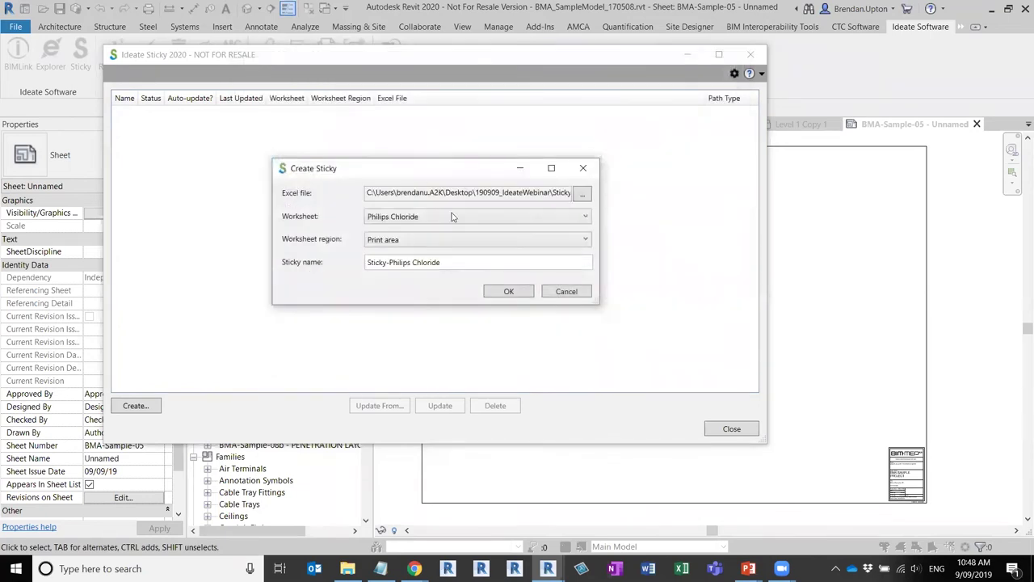
Create the sticky from the Philips Chloride worksheet with the Print area region and the name Sticky-Philips Chloride.
click(553, 214)
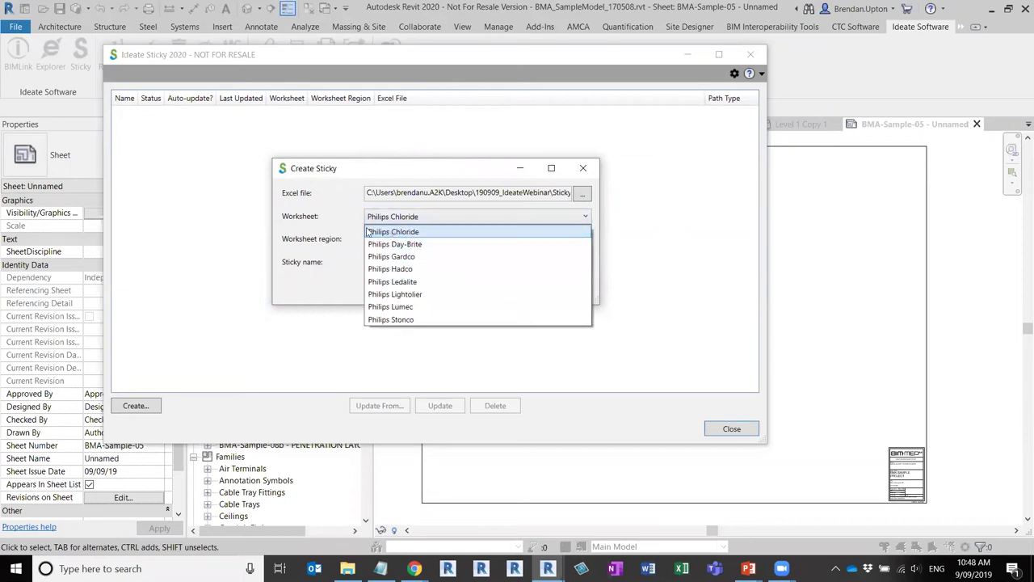
click(416, 232)
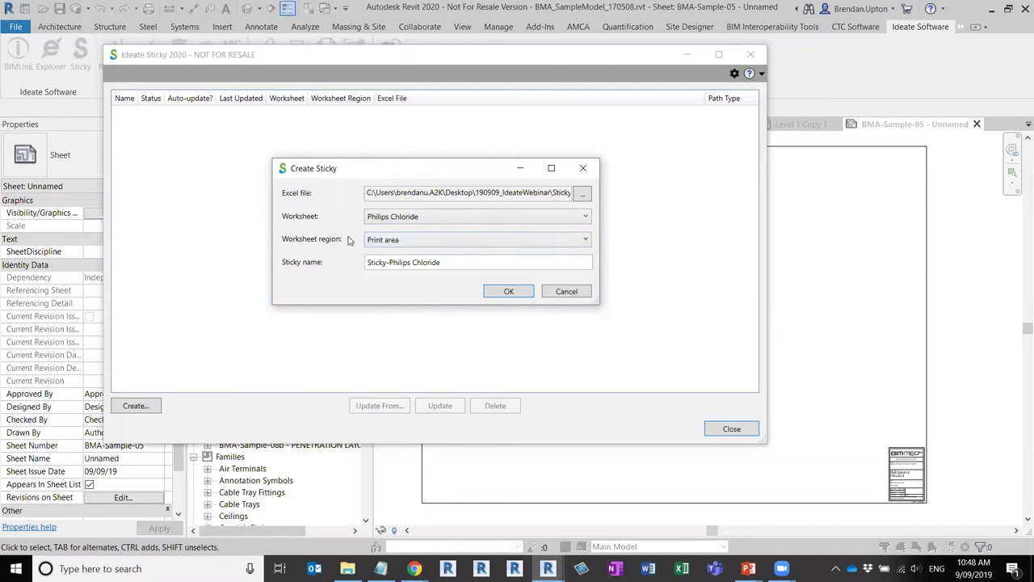
click(509, 242)
click(504, 249)
click(508, 292)
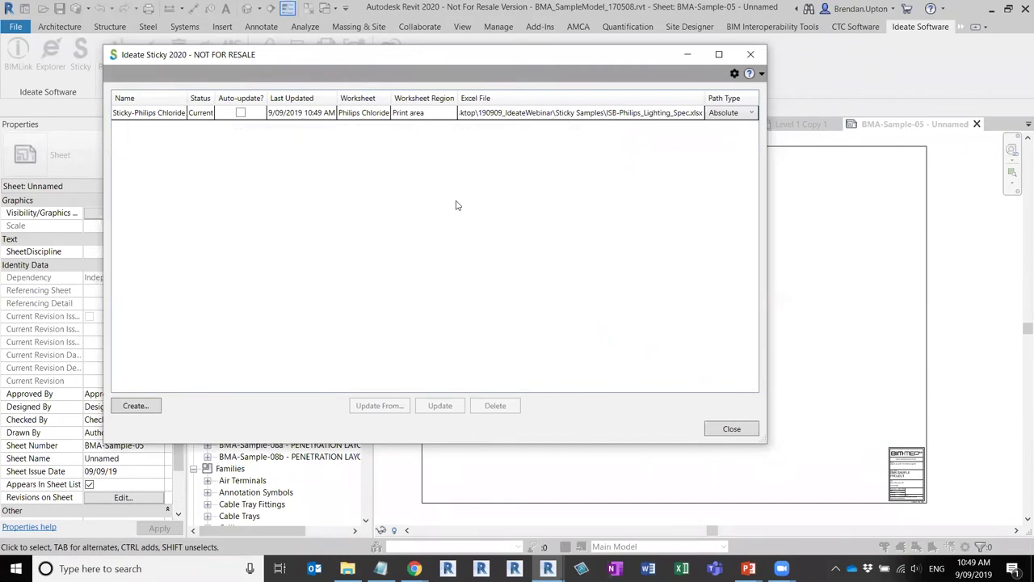
Close Ideate Sticky, move the placed Philips Chloride sticky to the sheet's upper-left corner, and deselect it.
click(480, 115)
click(483, 115)
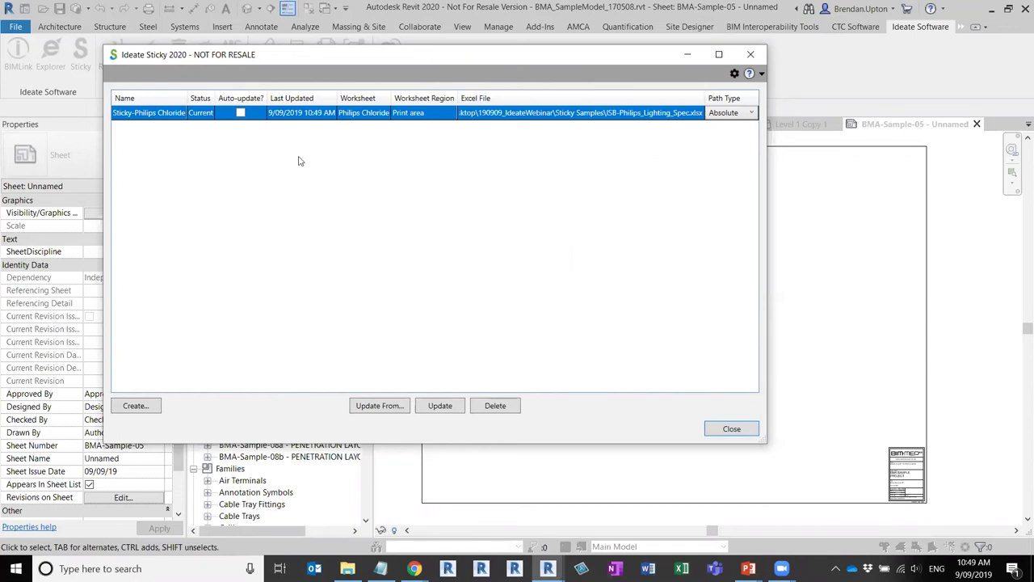
click(731, 429)
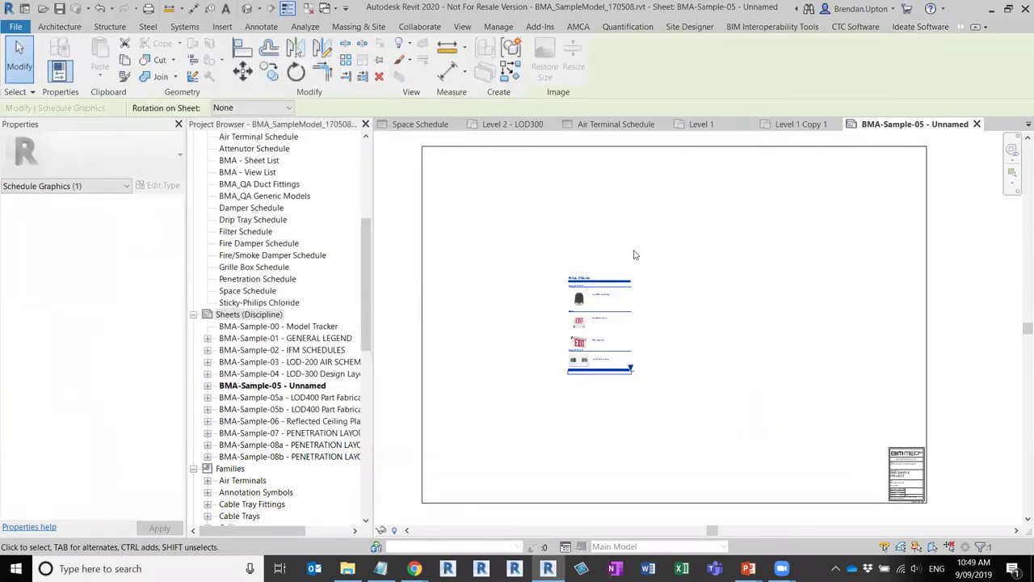
drag(599, 318, 476, 207)
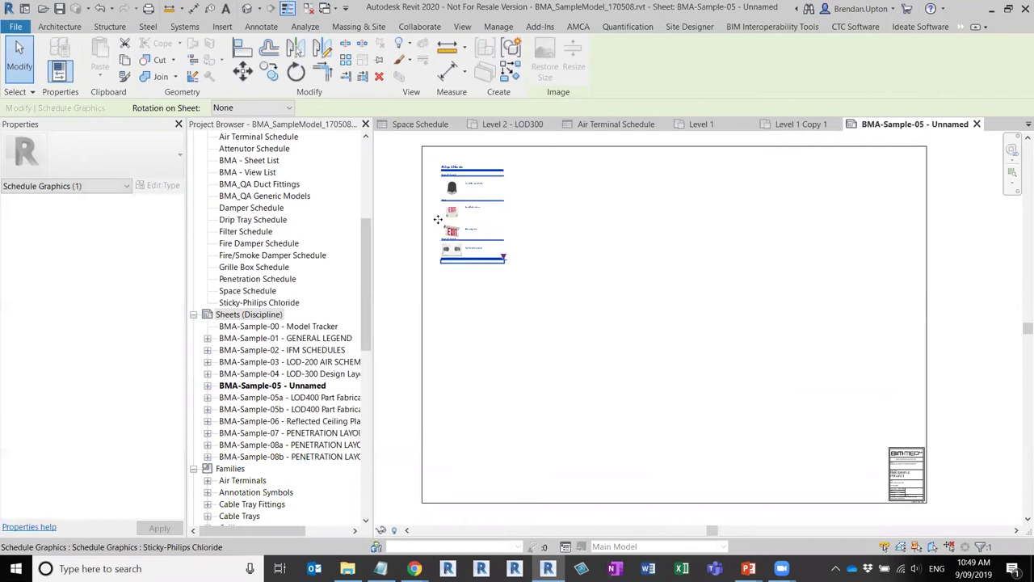
scroll(449, 211, up, 4)
click(633, 358)
Examine the Philips Chloride sticky up close, including its heading, product pictures, descriptions and Last Modified date.
scroll(632, 358, up, 5)
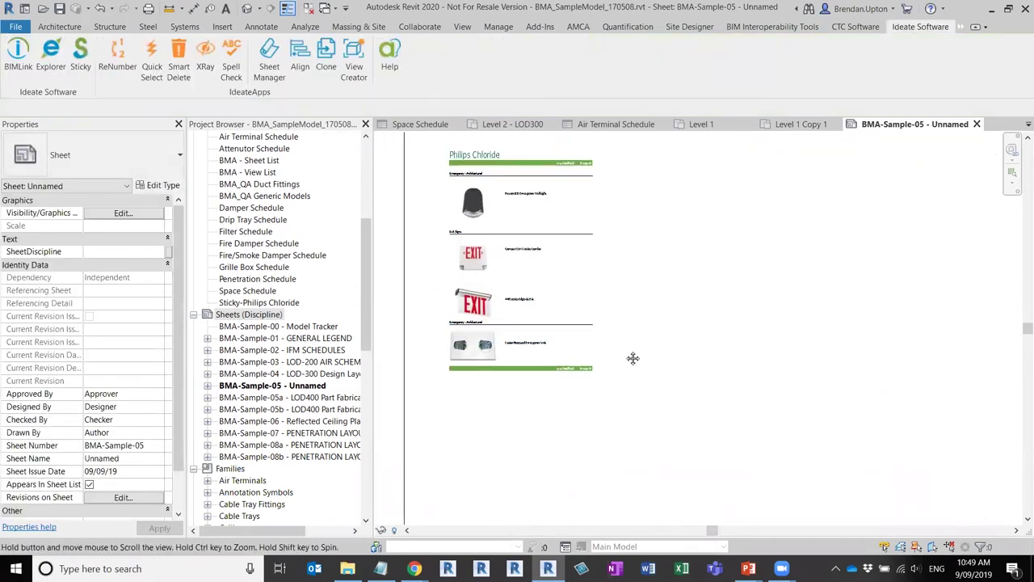
middle_drag(598, 221, 614, 270)
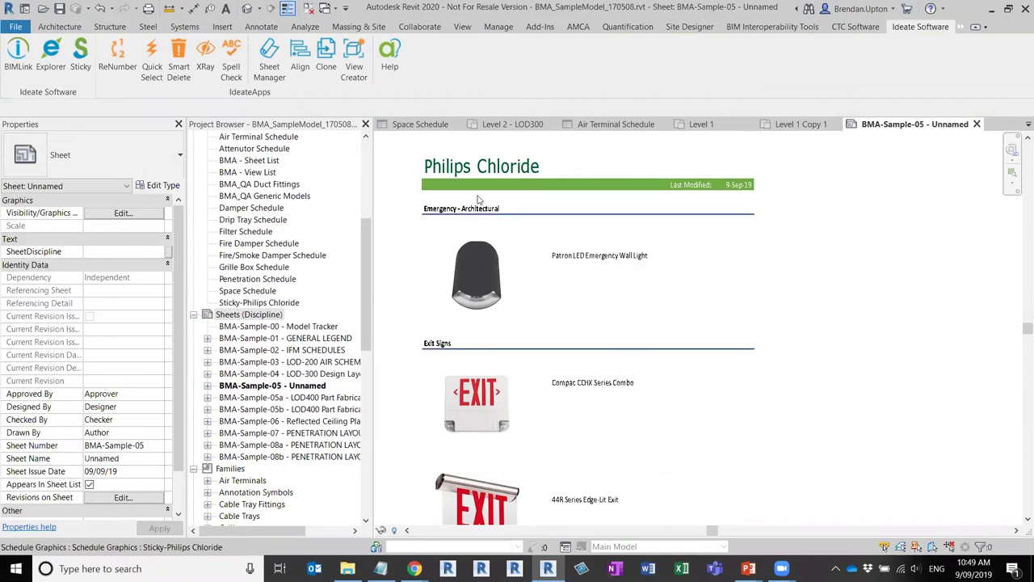
scroll(469, 307, down, 2)
middle_drag(514, 304, 533, 303)
scroll(462, 248, up, 4)
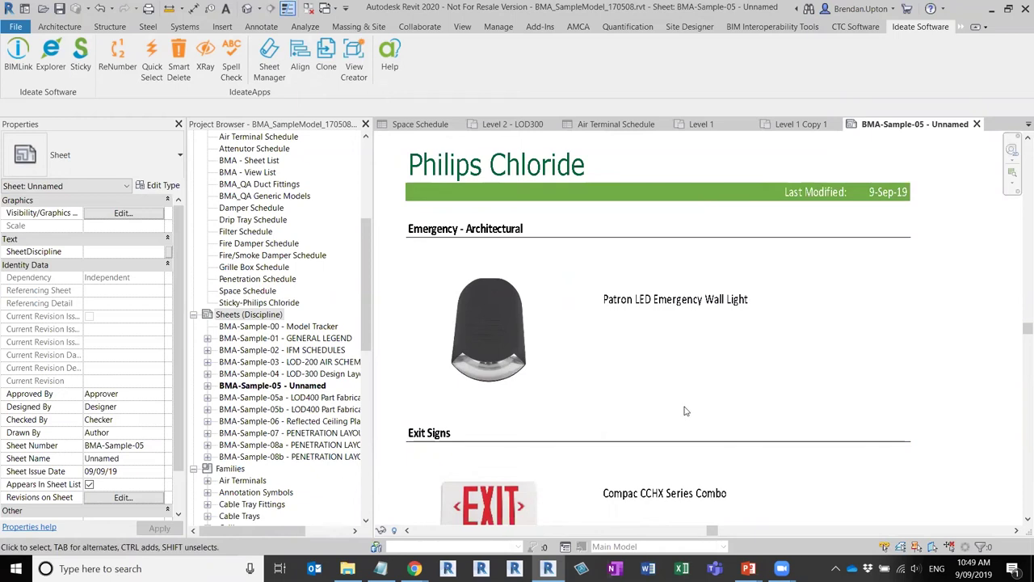
scroll(836, 215, up, 3)
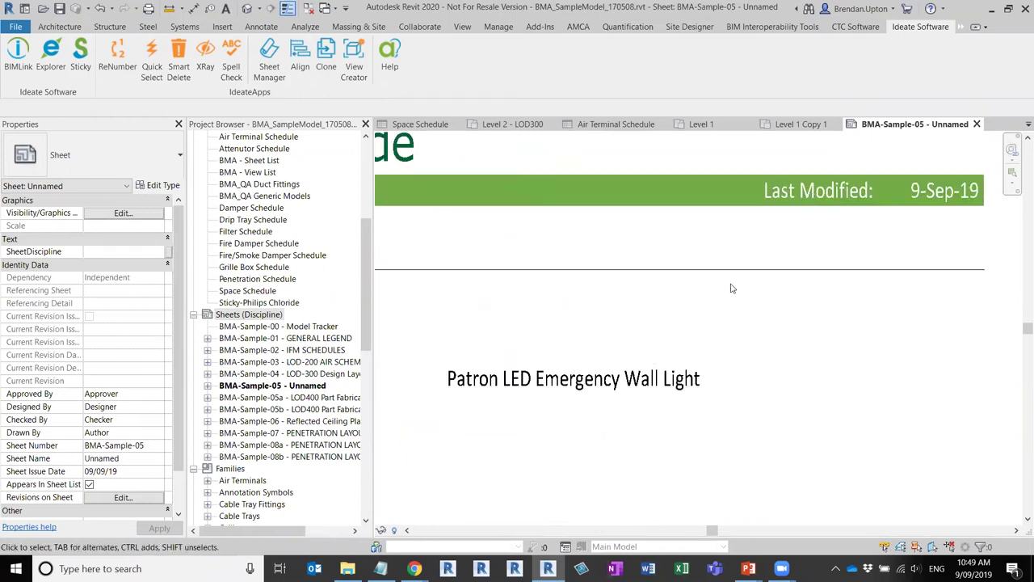
scroll(832, 192, up, 2)
scroll(708, 247, down, 1)
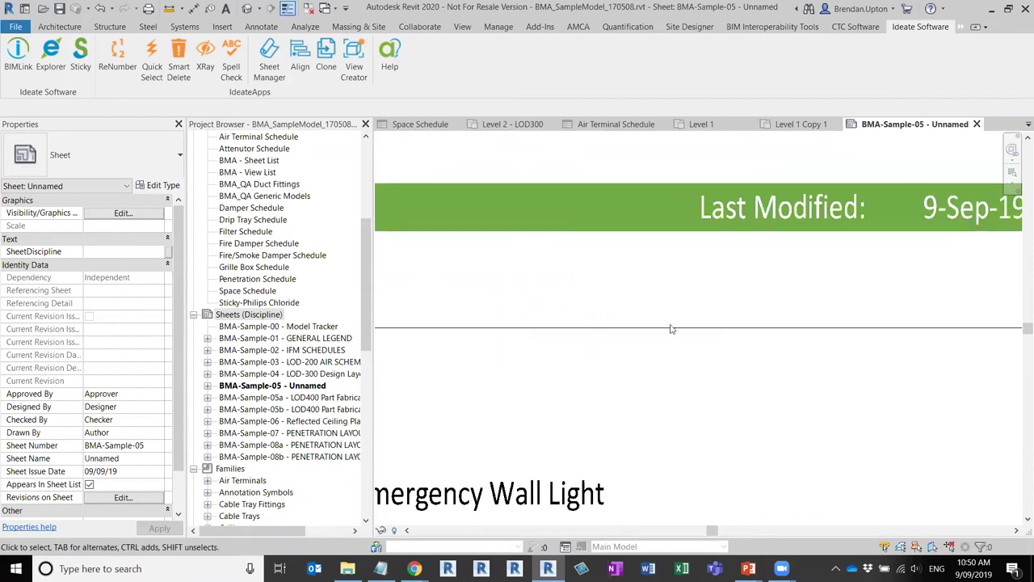
scroll(653, 407, down, 4)
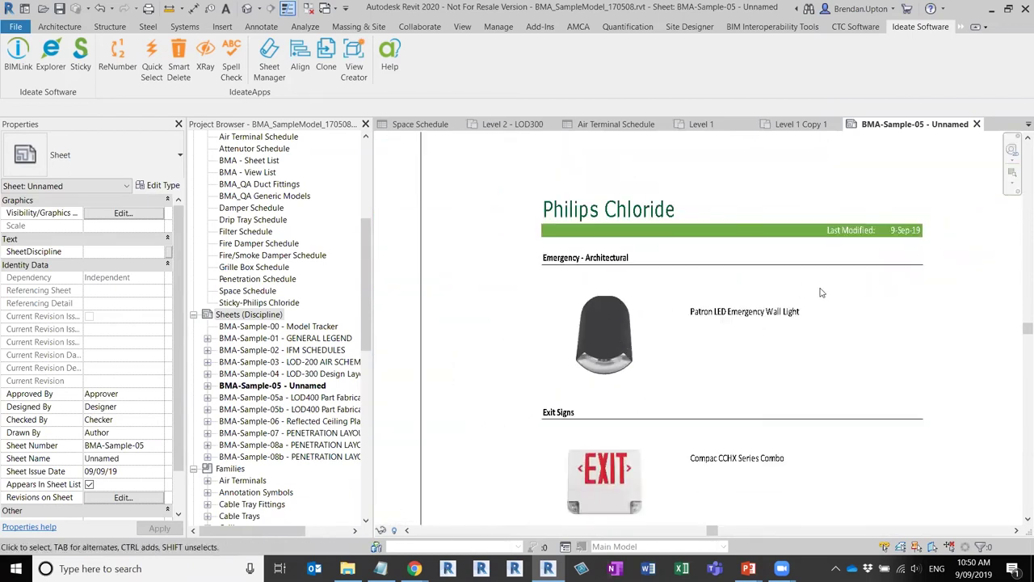
scroll(847, 247, down, 1)
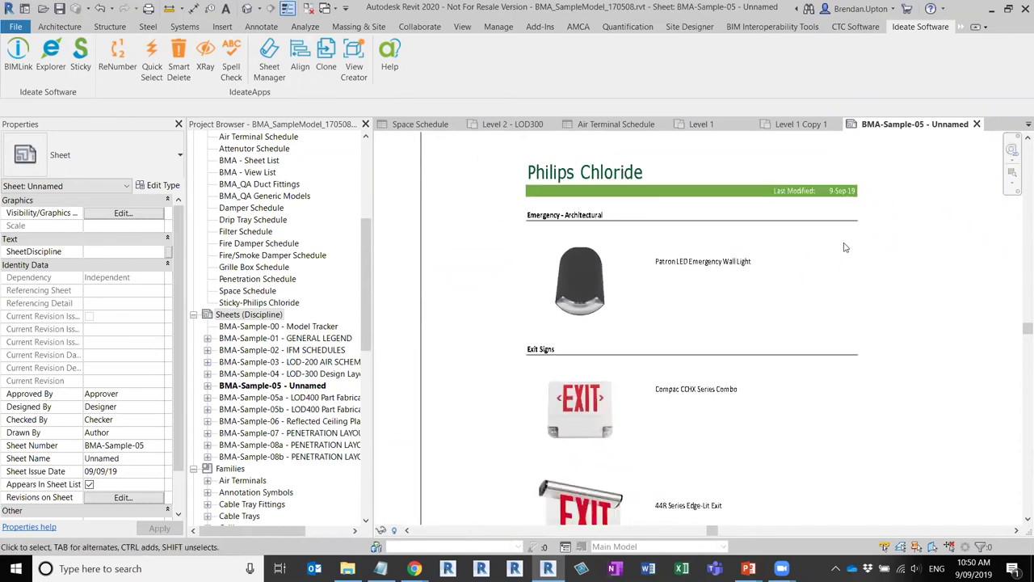
scroll(853, 207, up, 3)
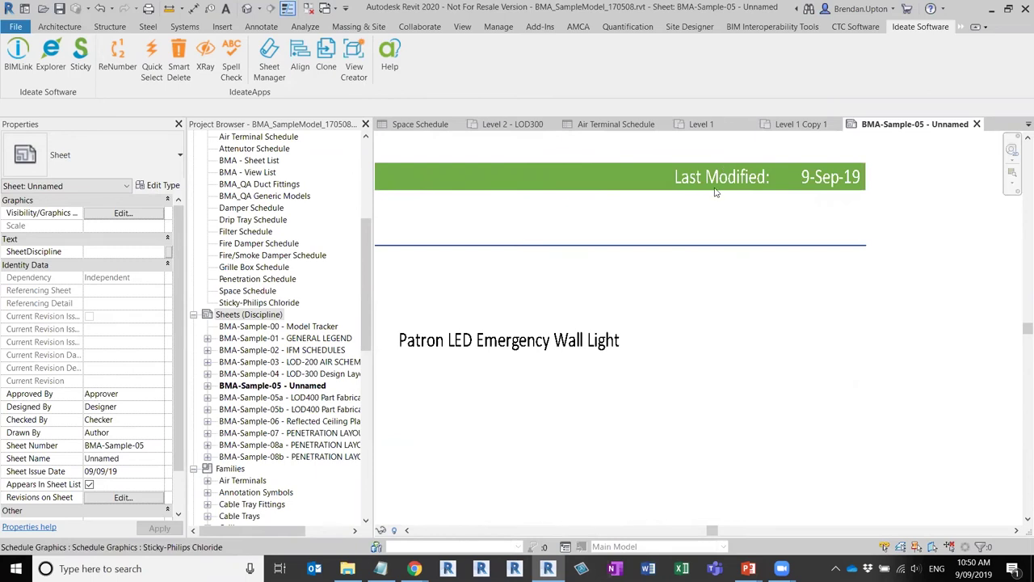
click(819, 184)
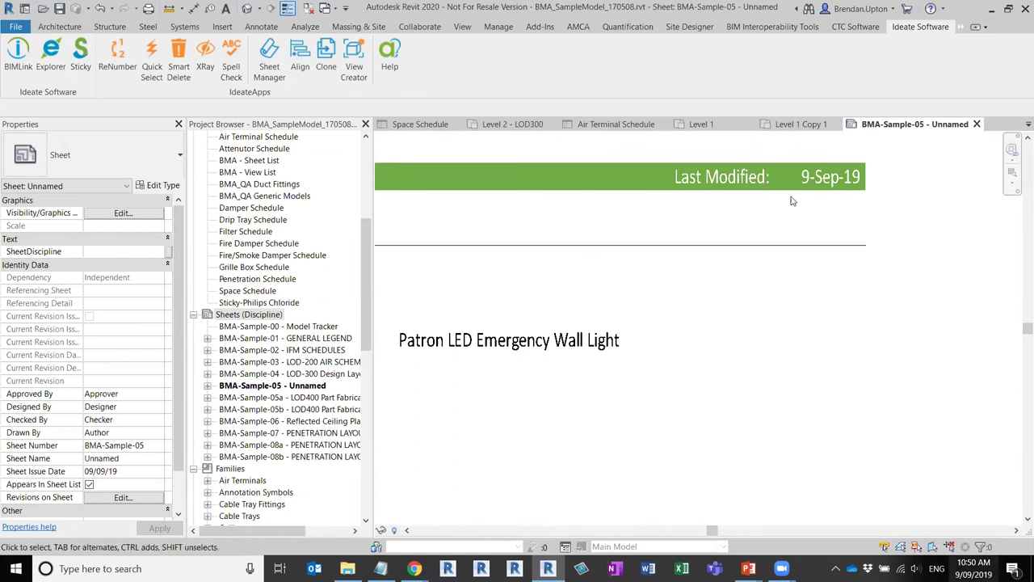
Review the full Philips Chloride sticky and its size and placement on the BMA-Sample-05 sheet.
scroll(804, 209, down, 5)
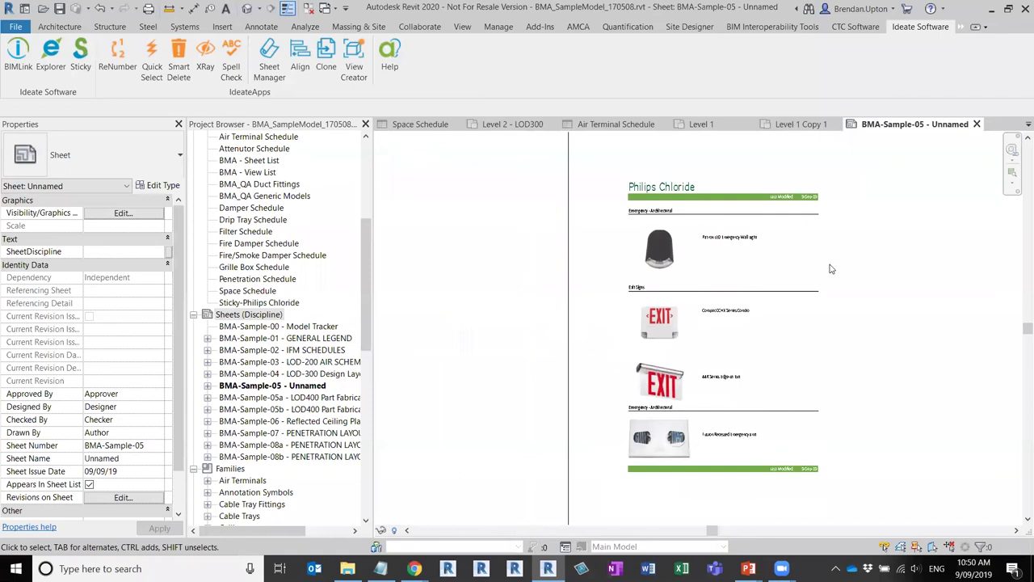
middle_drag(831, 269, 714, 251)
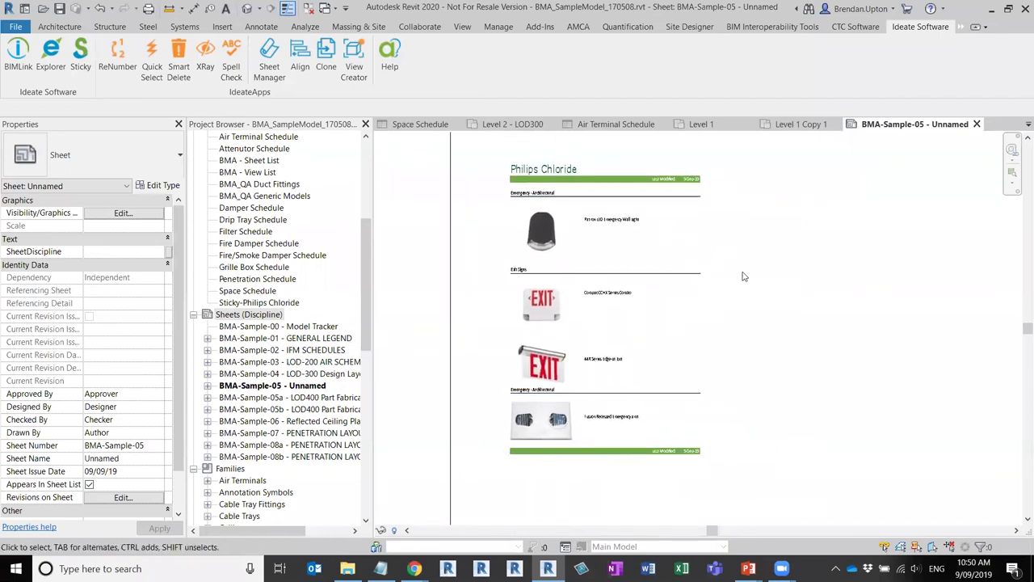
scroll(736, 275, up, 1)
scroll(797, 270, down, 3)
middle_drag(797, 270, 665, 256)
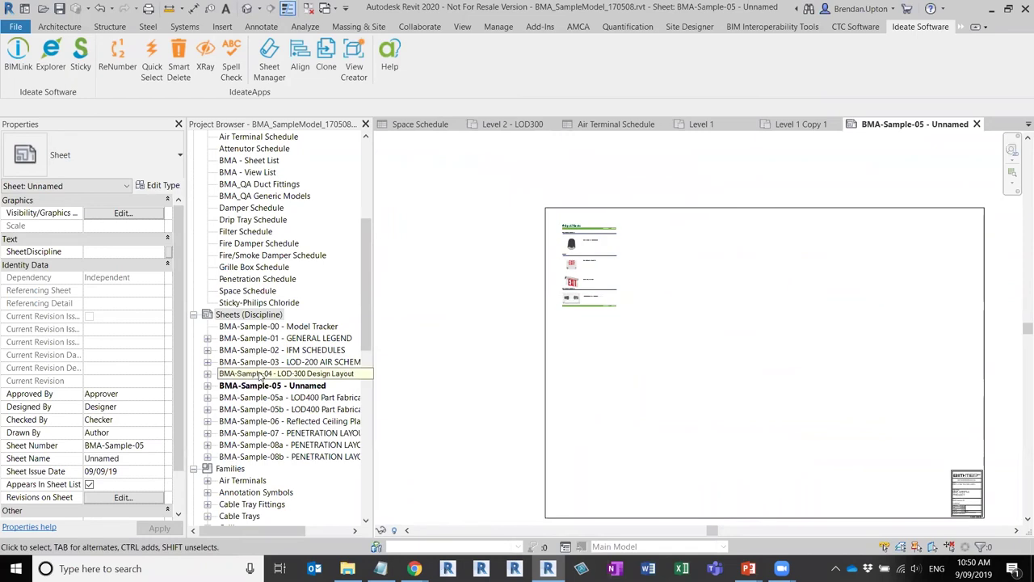
scroll(566, 328, down, 1)
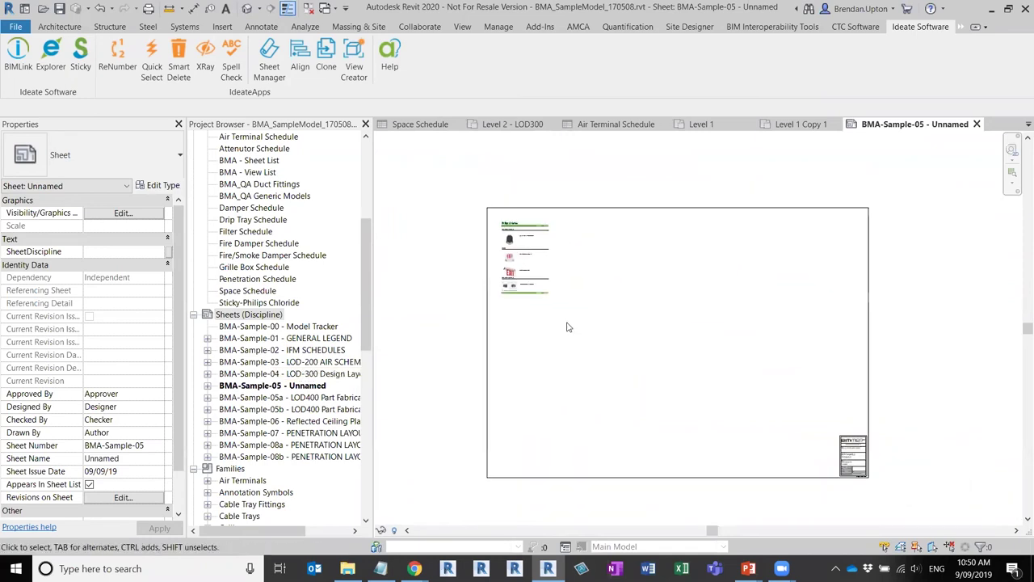
click(535, 278)
click(525, 357)
scroll(509, 258, up, 3)
scroll(509, 259, down, 1)
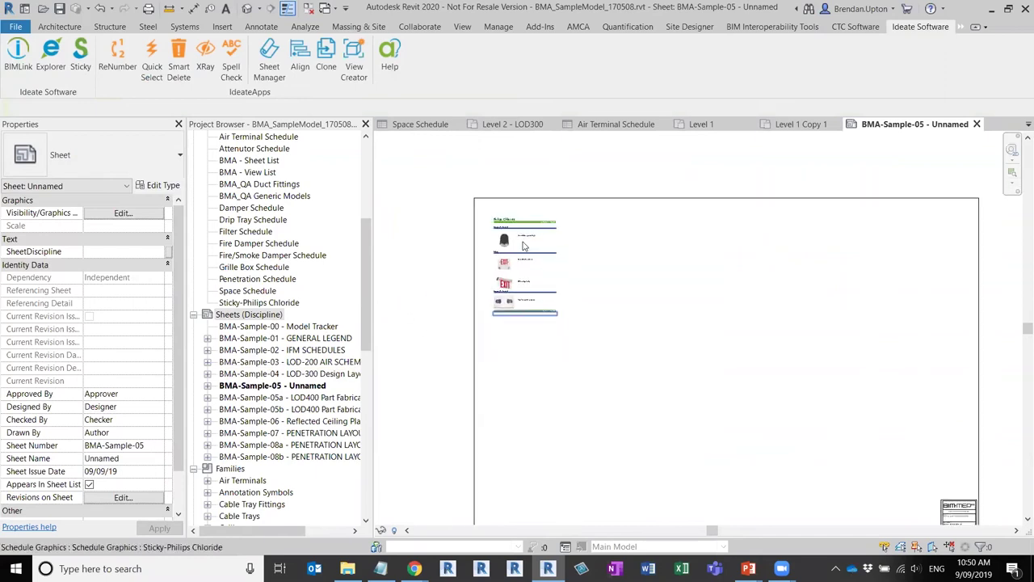
Create a second sticky named Sticky-Starting View from ISB-Revit_Starting_View.xlsx, using the Starting View worksheet and Print area region.
click(81, 55)
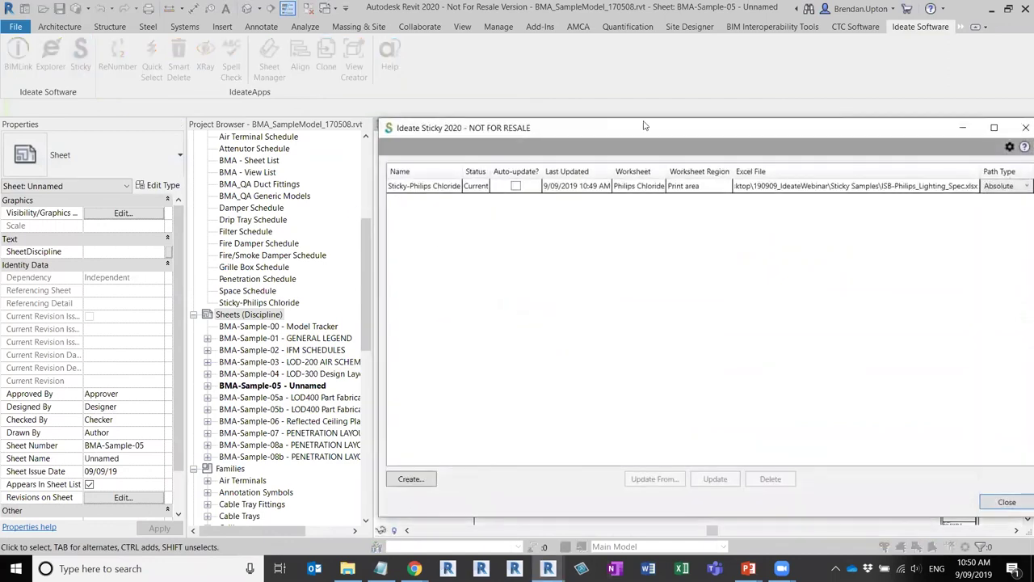
click(257, 422)
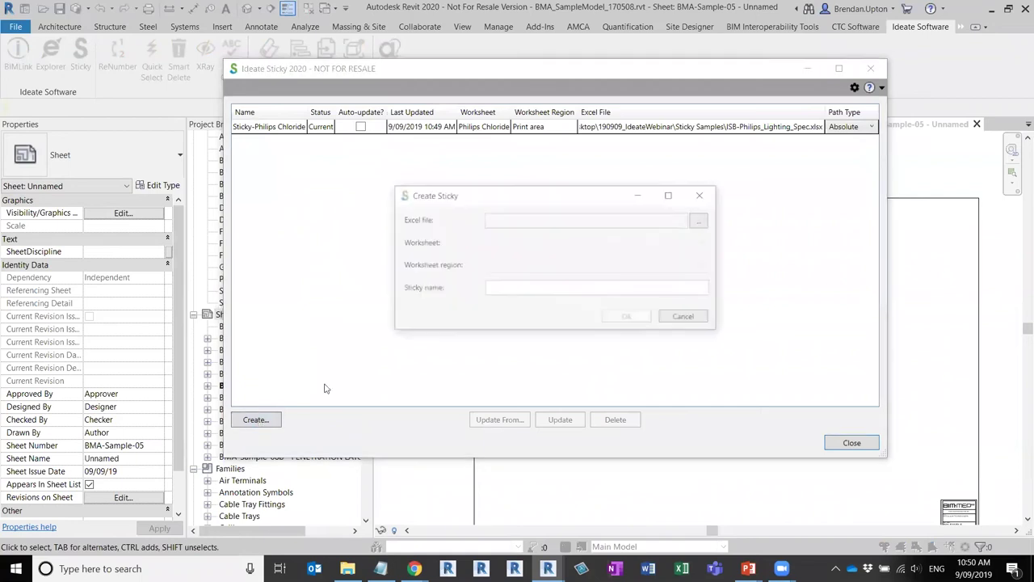
click(702, 222)
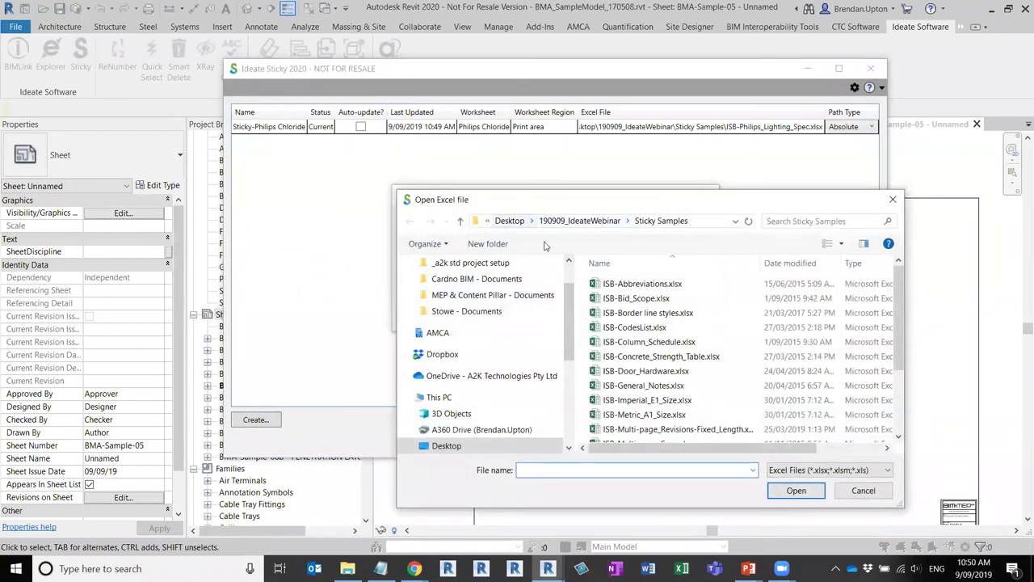
scroll(674, 376, down, 2)
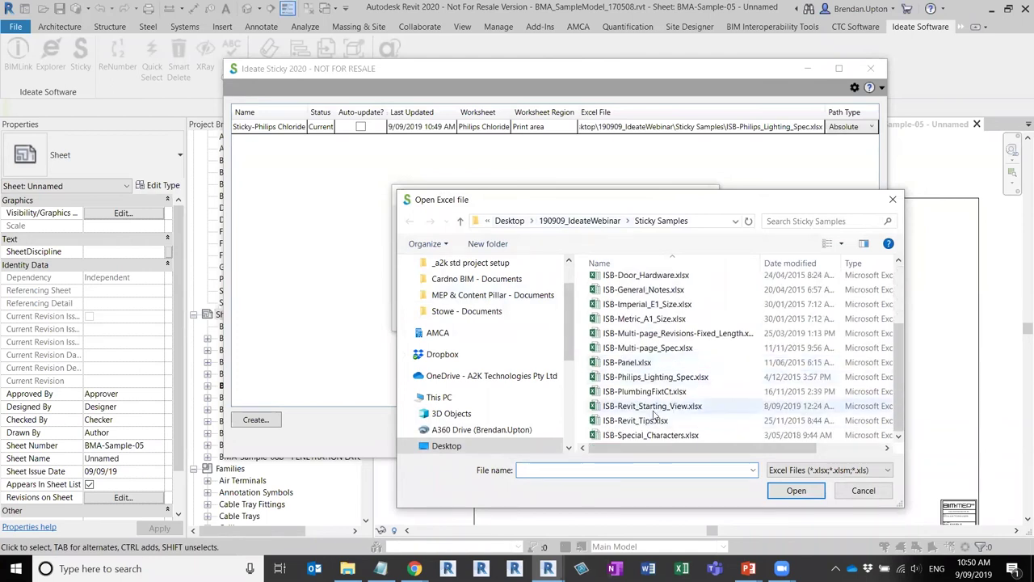
click(655, 406)
click(796, 491)
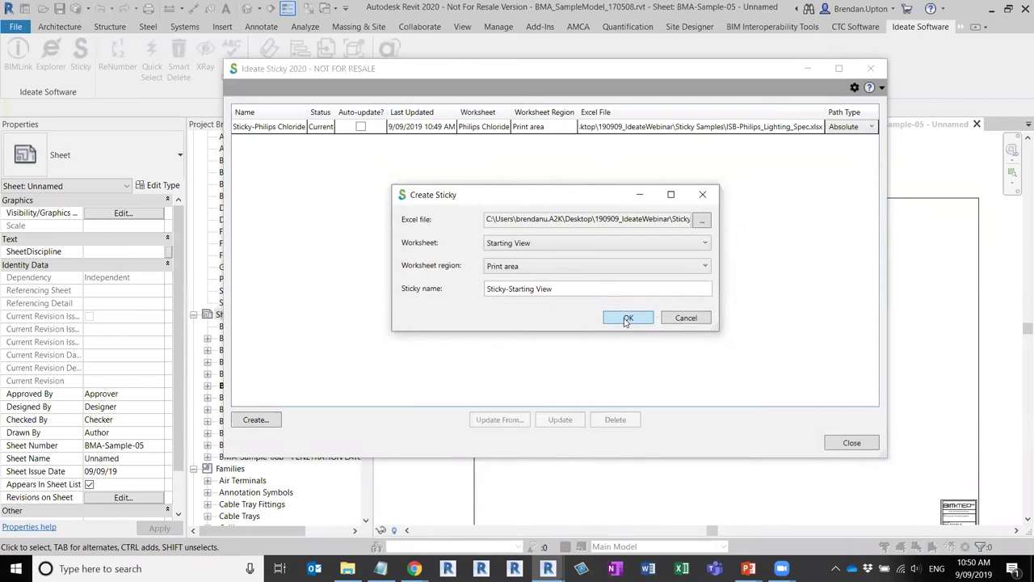
click(628, 318)
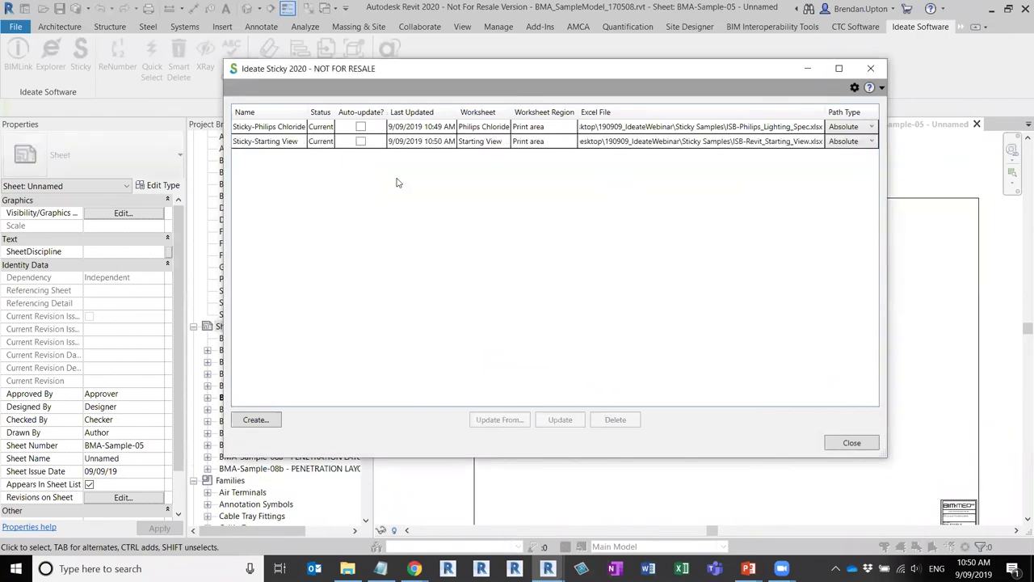
Enable auto-update for Sticky-Starting View, then place its sticky beside the Philips Chloride sticky near the sheet's upper edge.
click(361, 141)
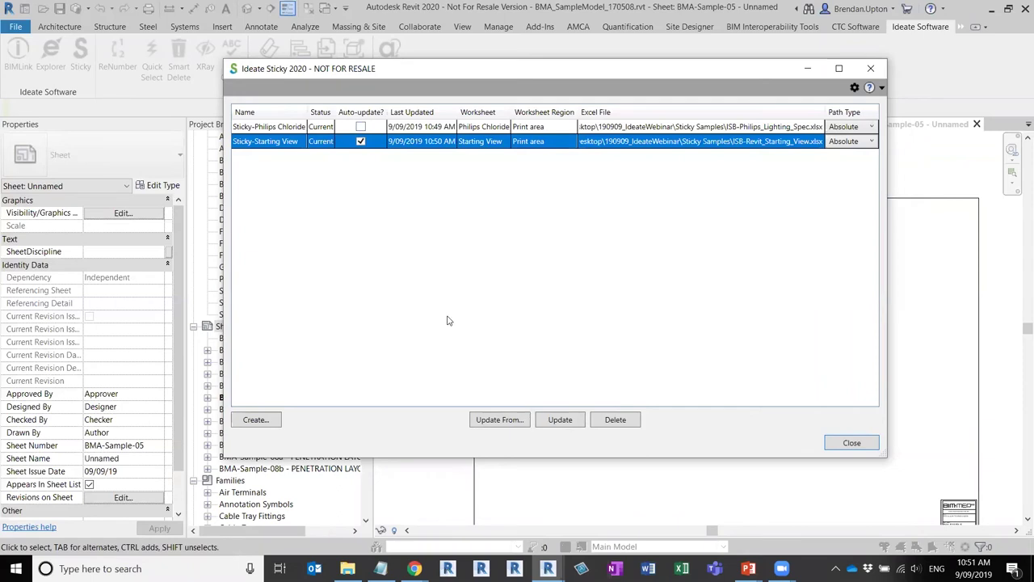
click(287, 127)
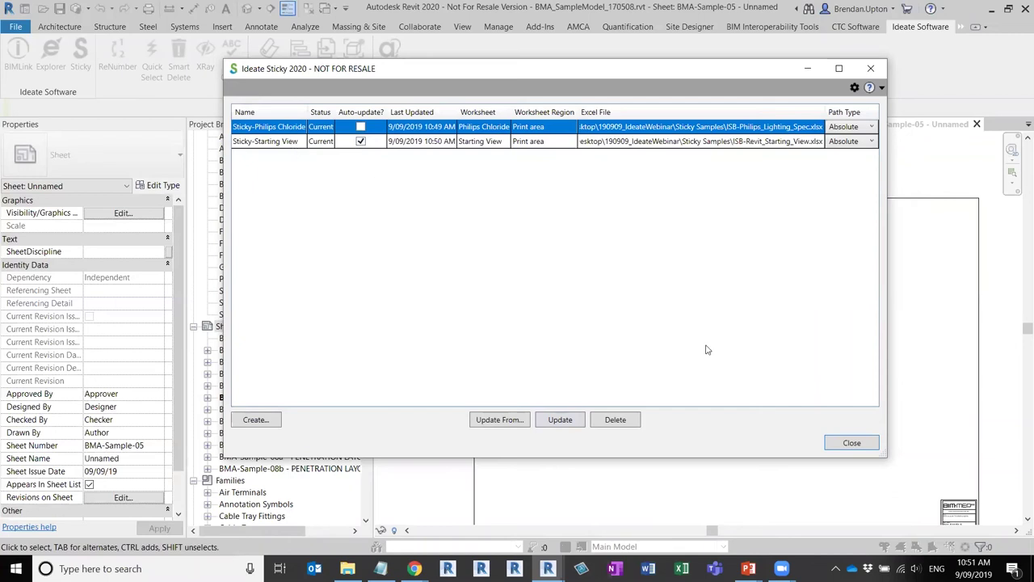
click(858, 444)
drag(637, 381, 661, 241)
key(Escape)
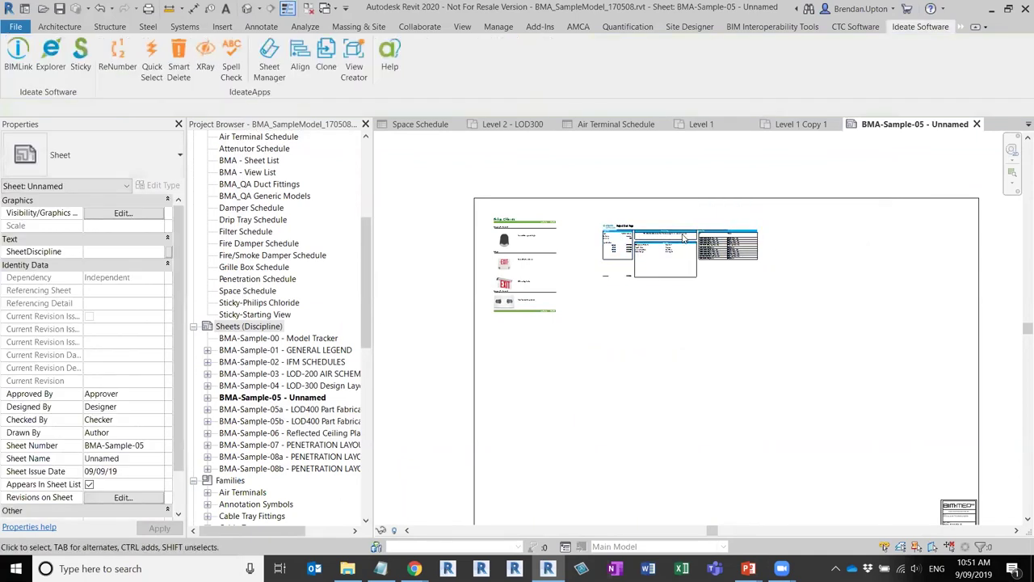
Examine the Project Start Page sticky up close, including its project data, deadlines, Tip of the Day and Project Team tables.
scroll(659, 250, up, 5)
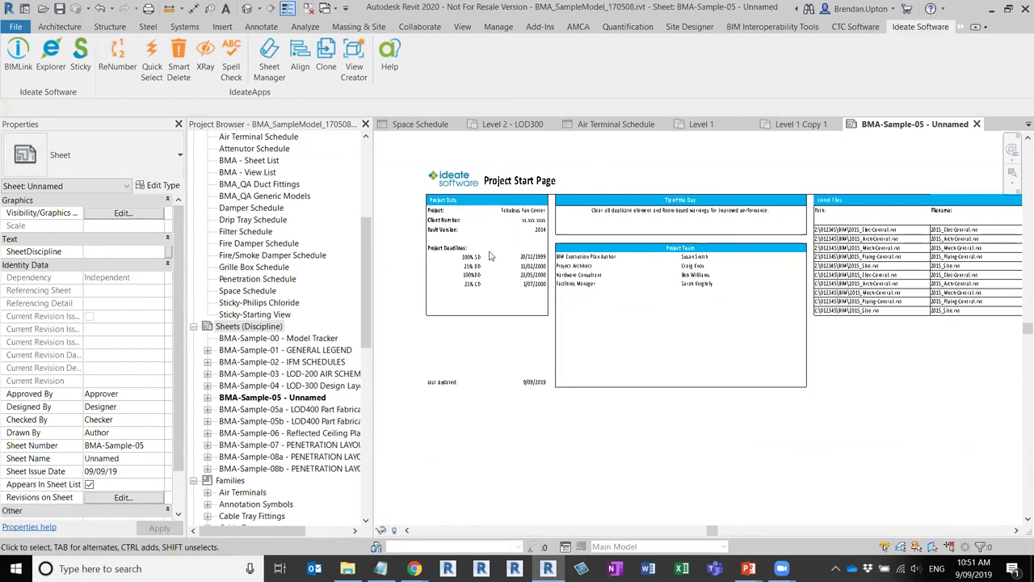
scroll(489, 257, up, 2)
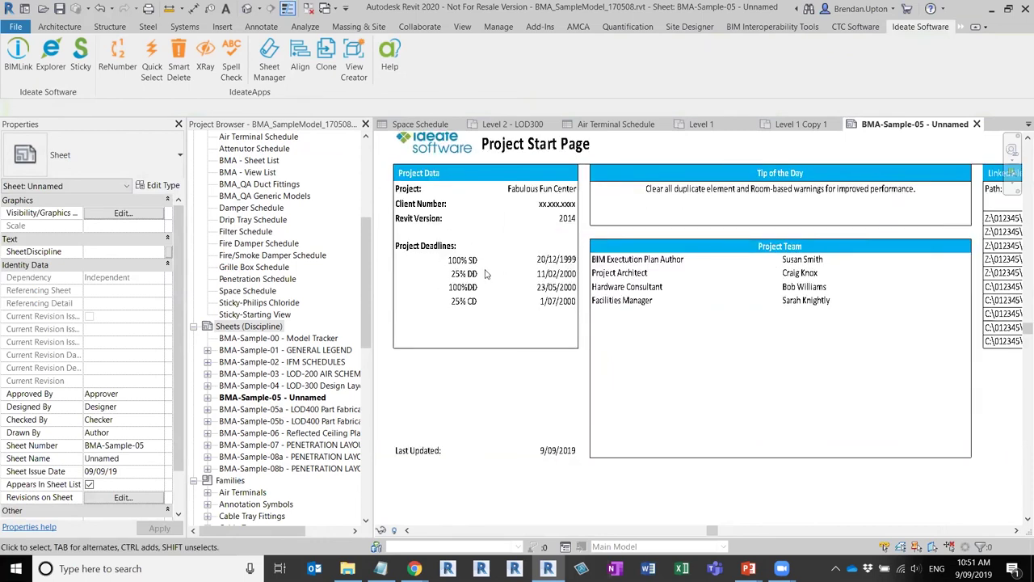
scroll(501, 323, down, 2)
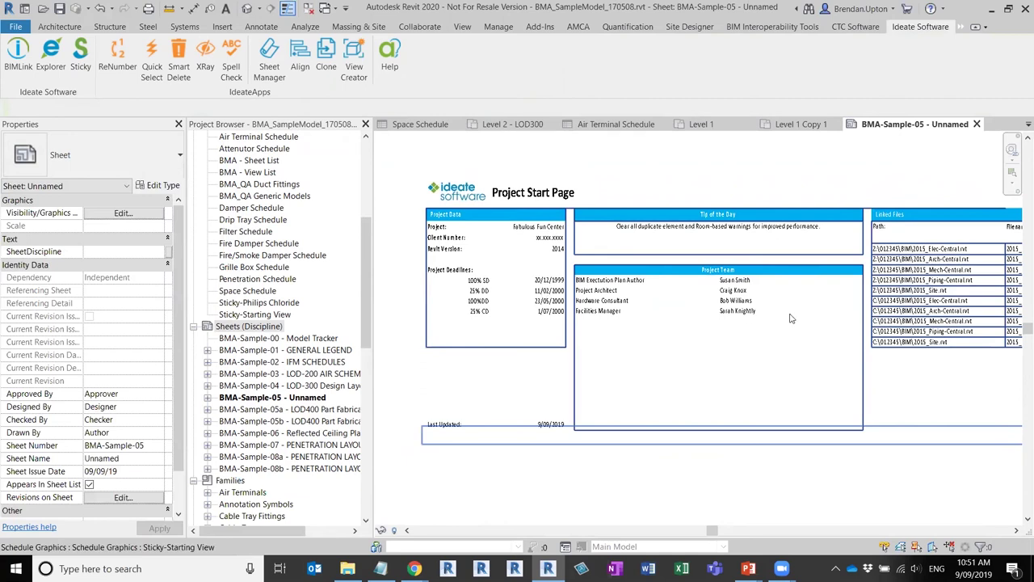
mouse_move(743, 330)
middle_down()
mouse_move(550, 323)
mouse_move(728, 328)
middle_up()
scroll(397, 311, up, 2)
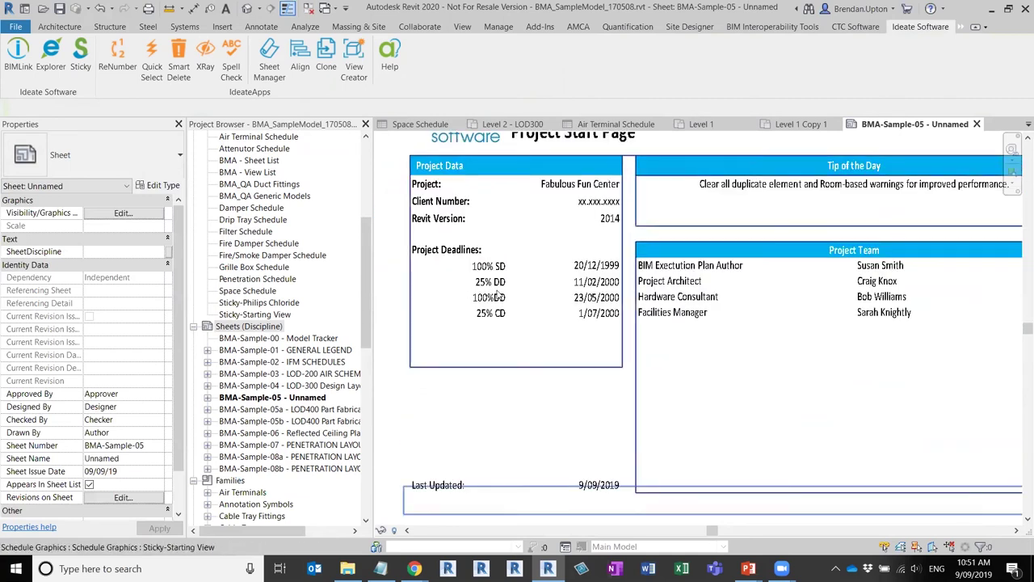
middle_drag(642, 259, 557, 257)
scroll(701, 231, down, 2)
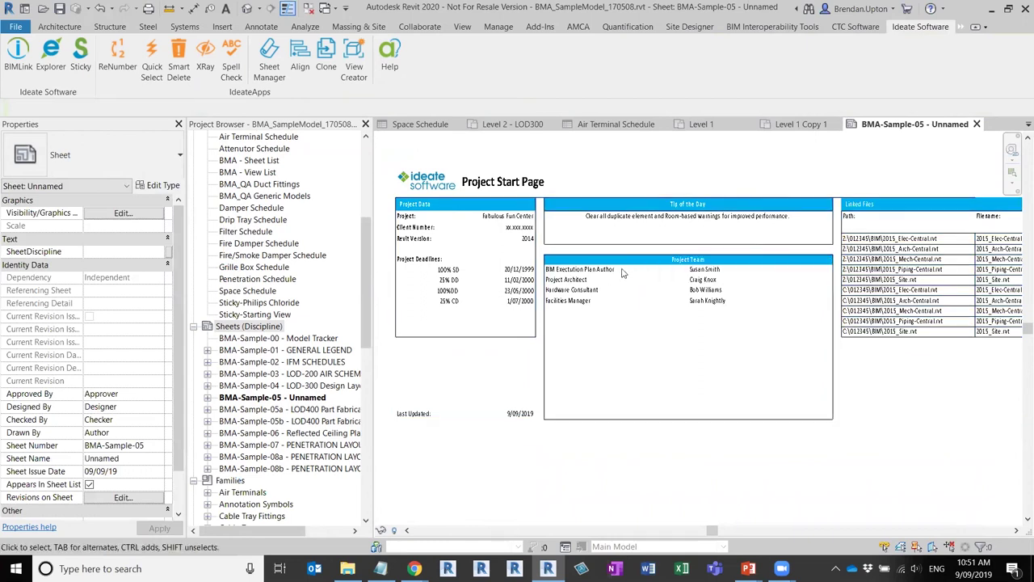
middle_drag(578, 440, 572, 435)
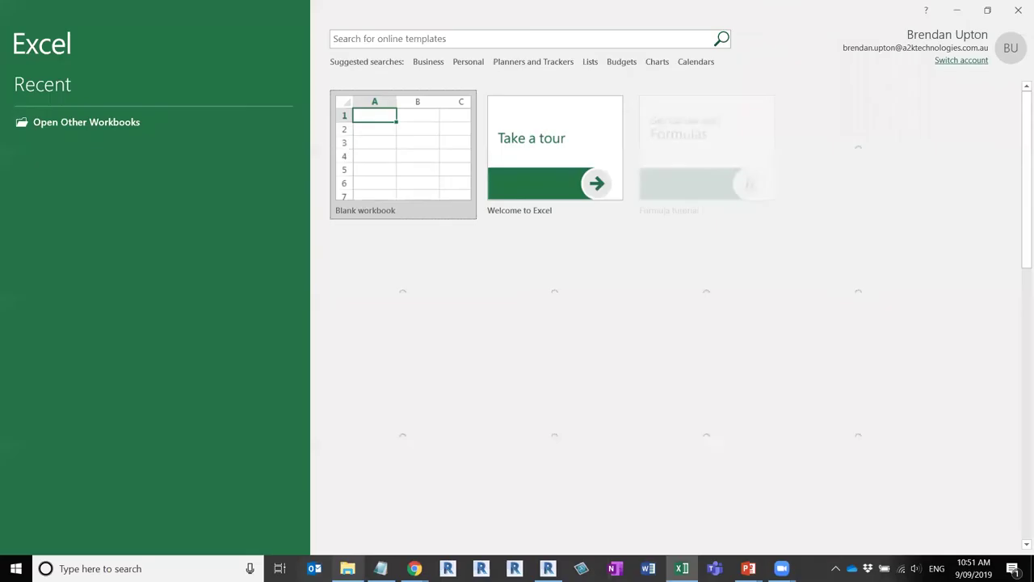
Switch to File Explorer and open ISB-Revit_Starting_View.xlsx from the Sticky Samples folder in Excel.
mouse_move(350, 565)
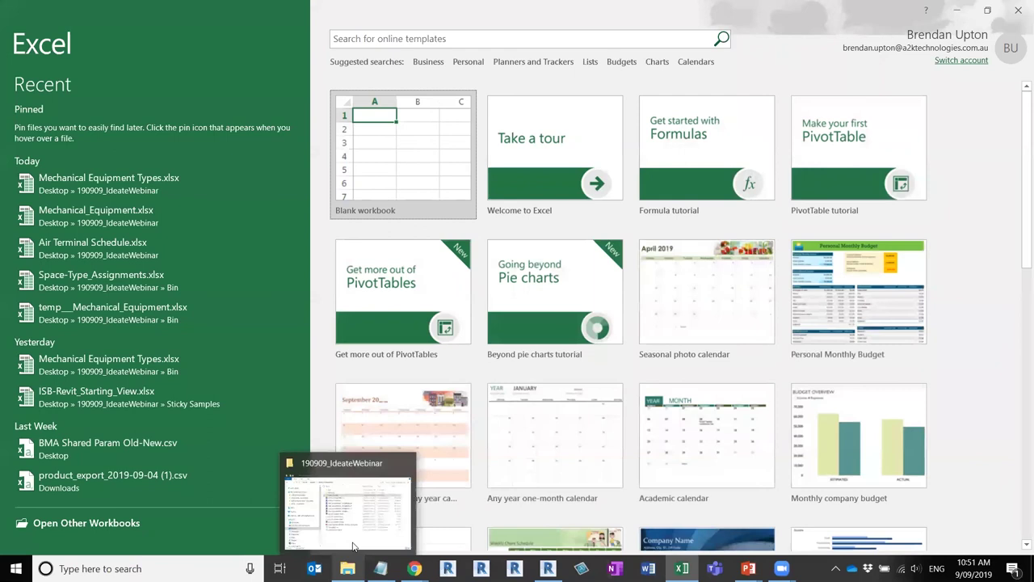
click(388, 500)
double_click(450, 202)
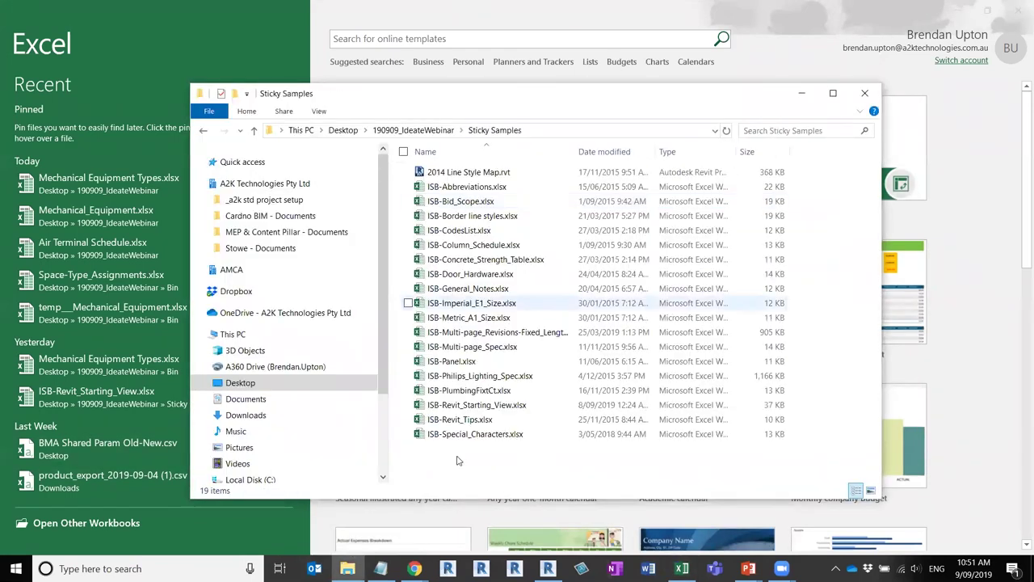
double_click(489, 408)
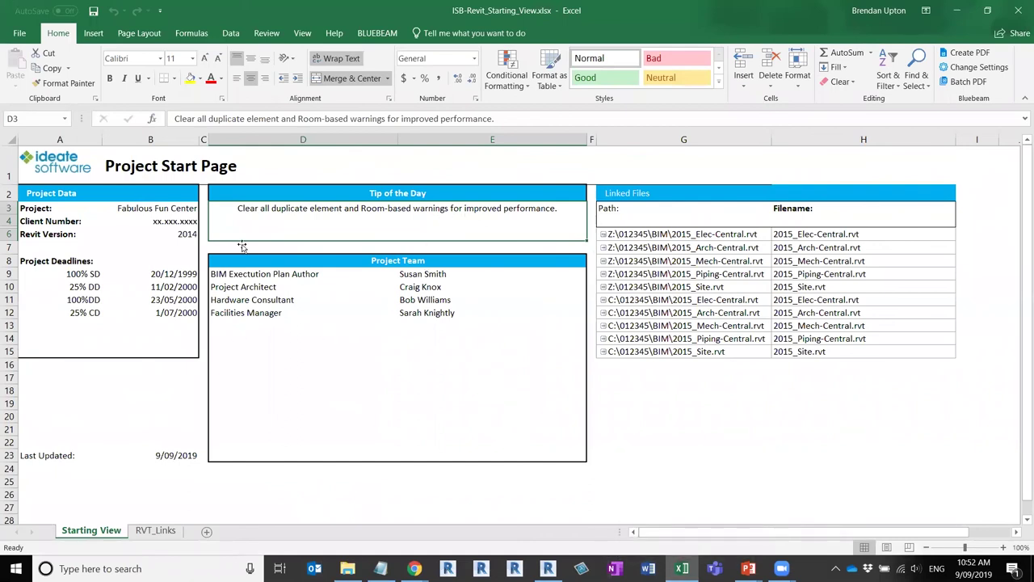
Replace the Tip of the Day text in cell D3 with "Use Ideate BIMLink to save time!", then save and close the workbook.
double_click(549, 203)
drag(550, 205, 214, 206)
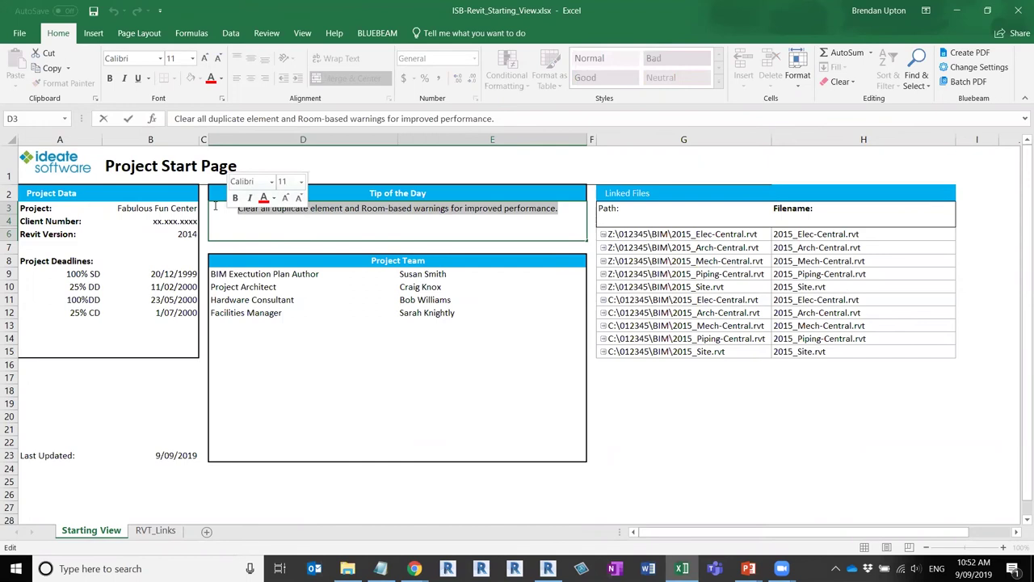
text(Use Ideate)
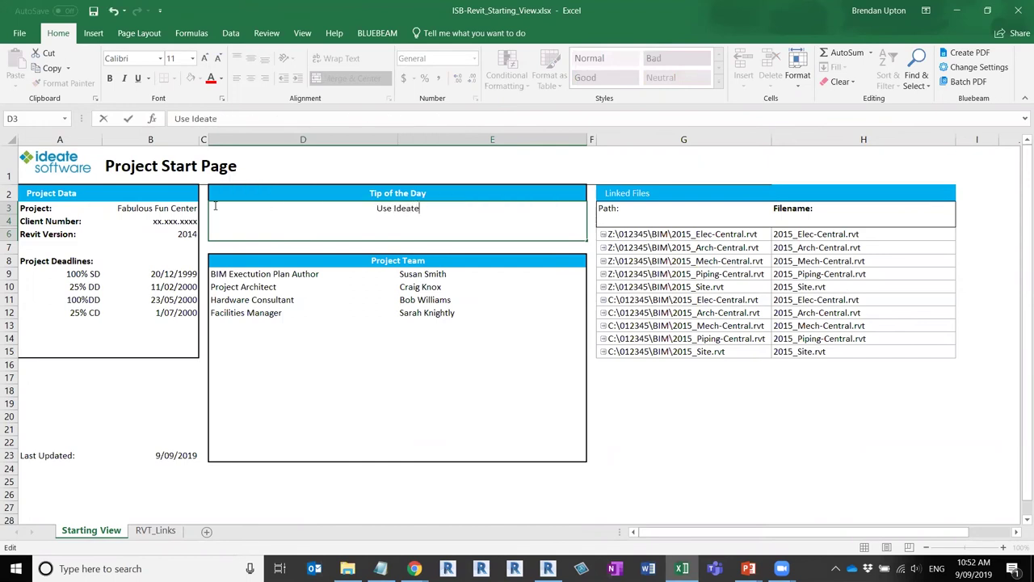
text( BIMLink to)
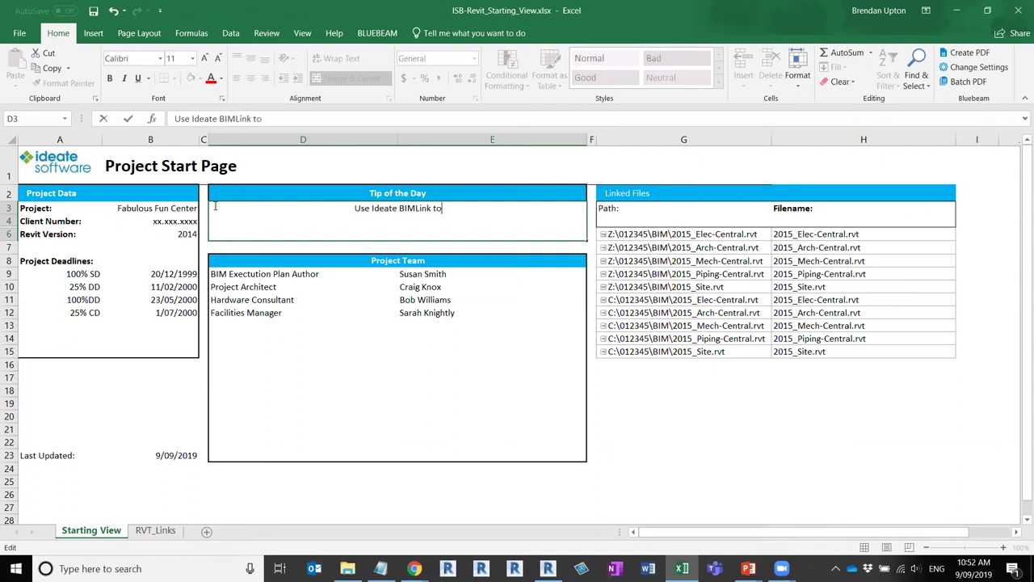
text( save time!)
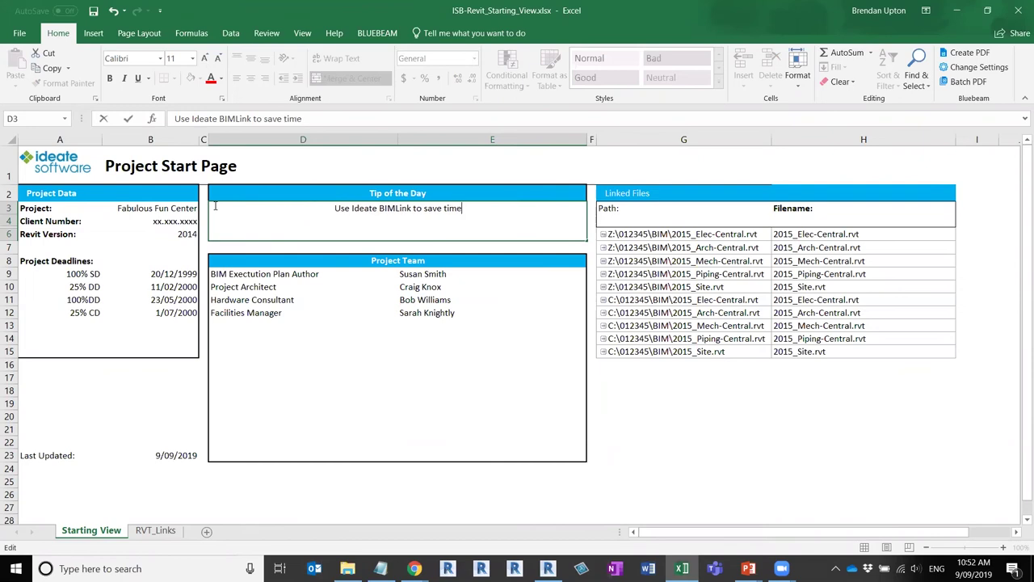
click(93, 10)
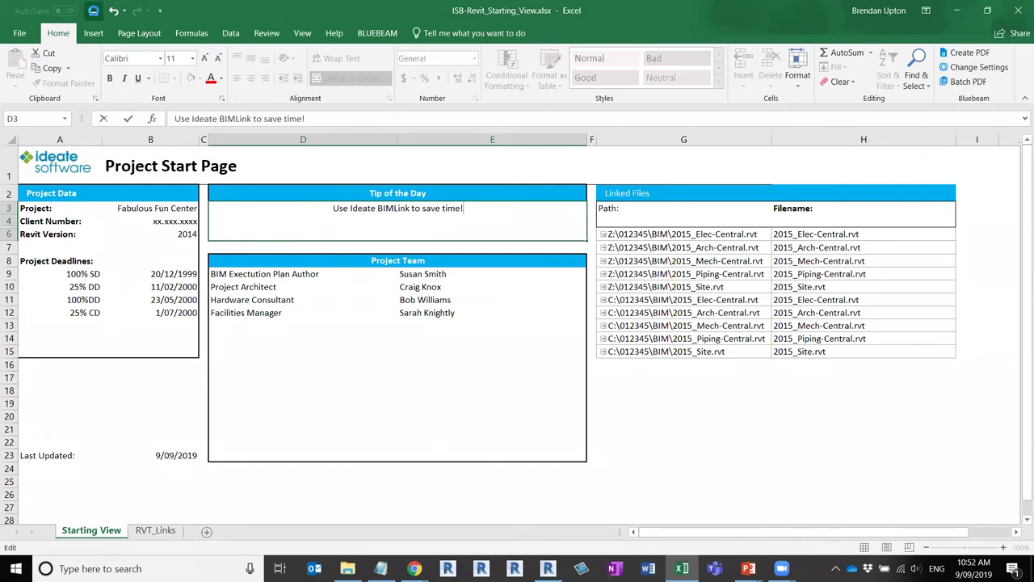
click(1017, 9)
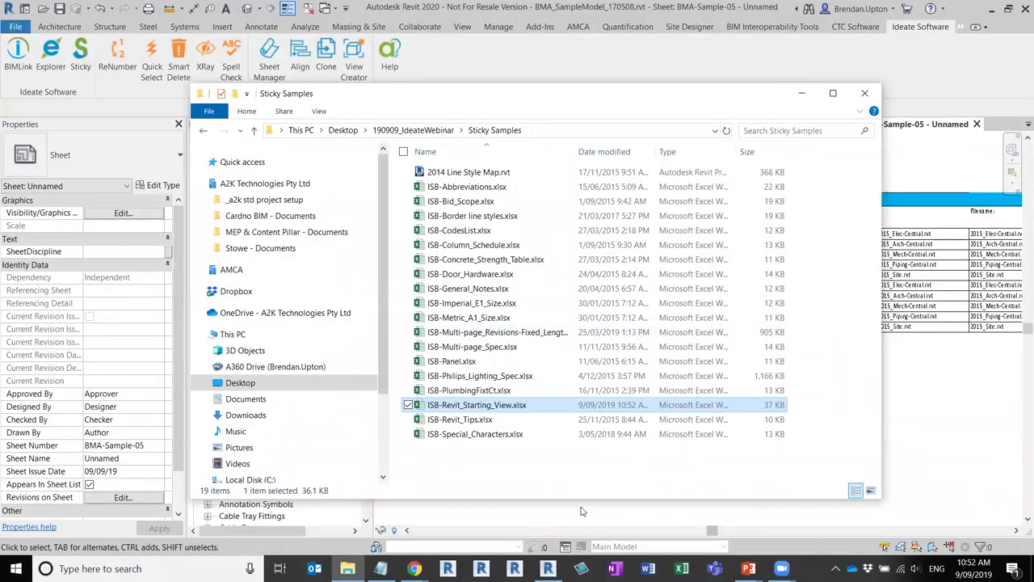
Return to Revit and update the out-of-date Sticky-Starting View from its Excel file with Ideate Sticky.
click(185, 7)
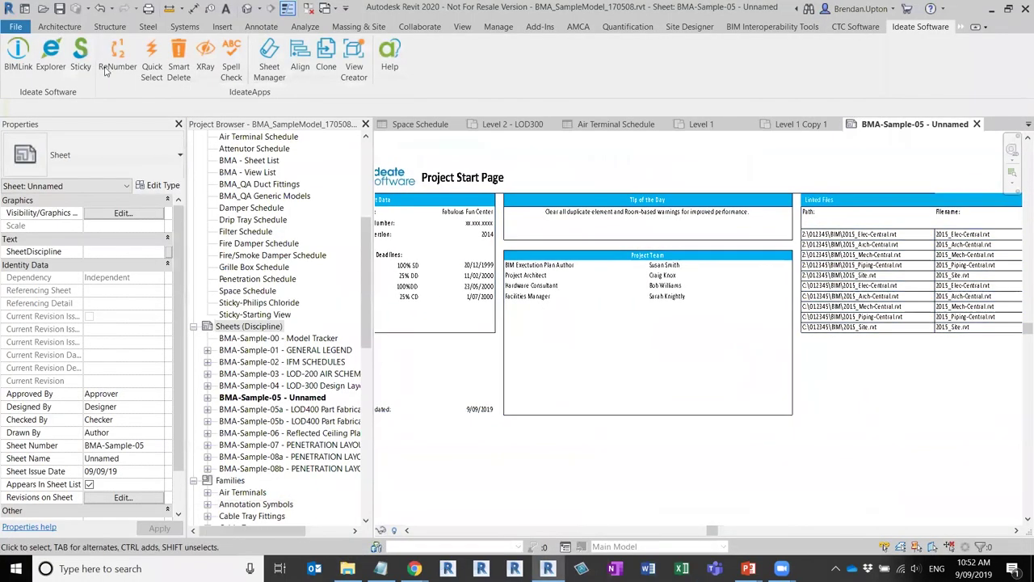
click(80, 55)
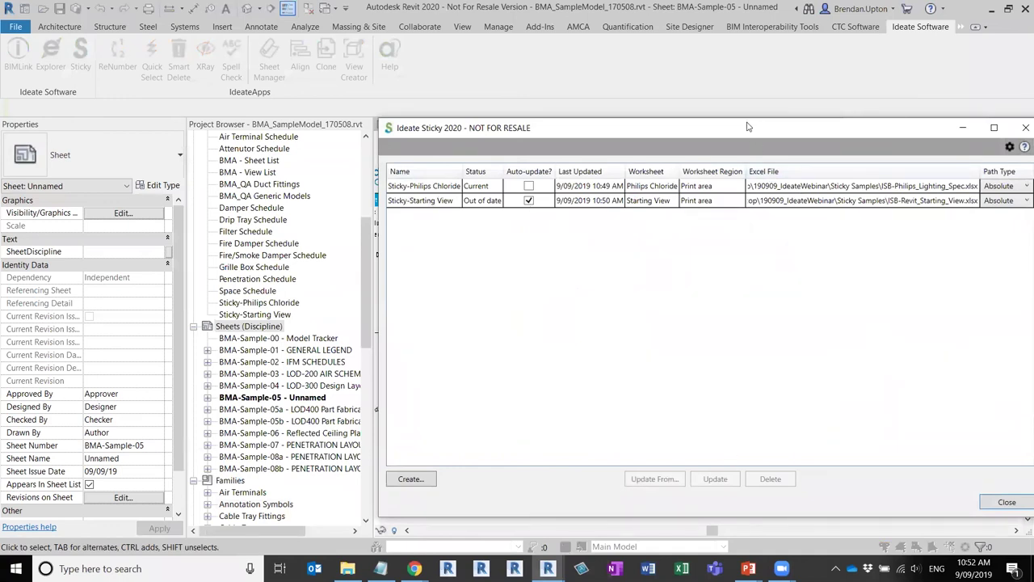
drag(747, 127, 517, 282)
click(198, 358)
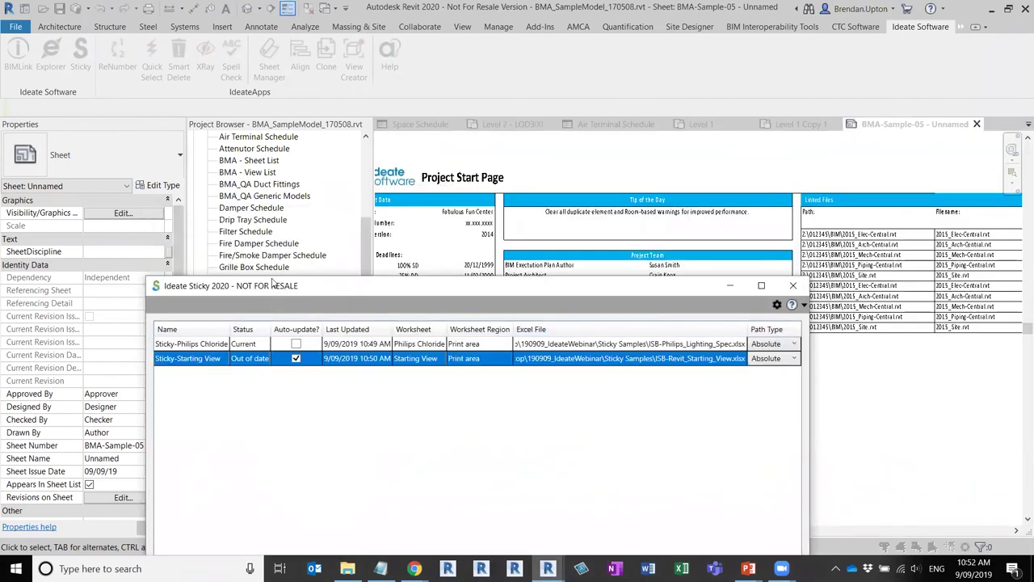
drag(273, 283, 121, 93)
click(331, 379)
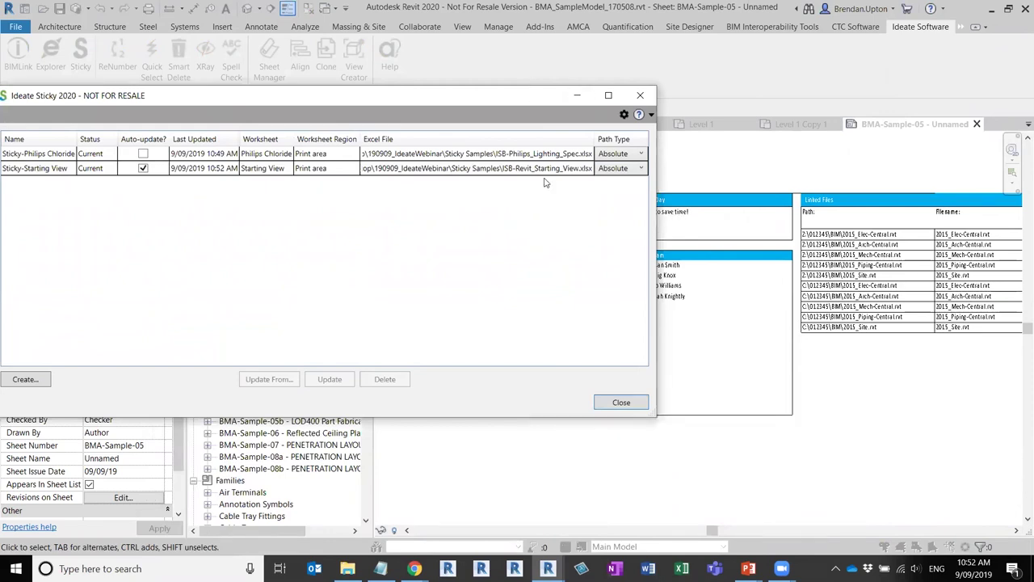
Close Ideate Sticky and check the Tip of the Day text in the sticky on the sheet.
drag(485, 96, 374, 104)
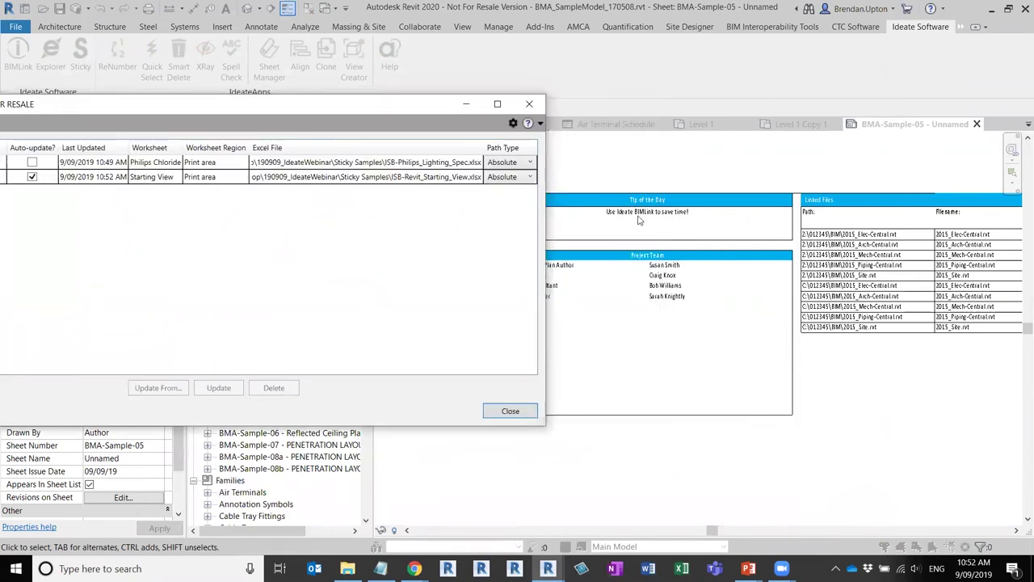
click(510, 411)
scroll(596, 355, down, 2)
middle_drag(595, 356, 677, 350)
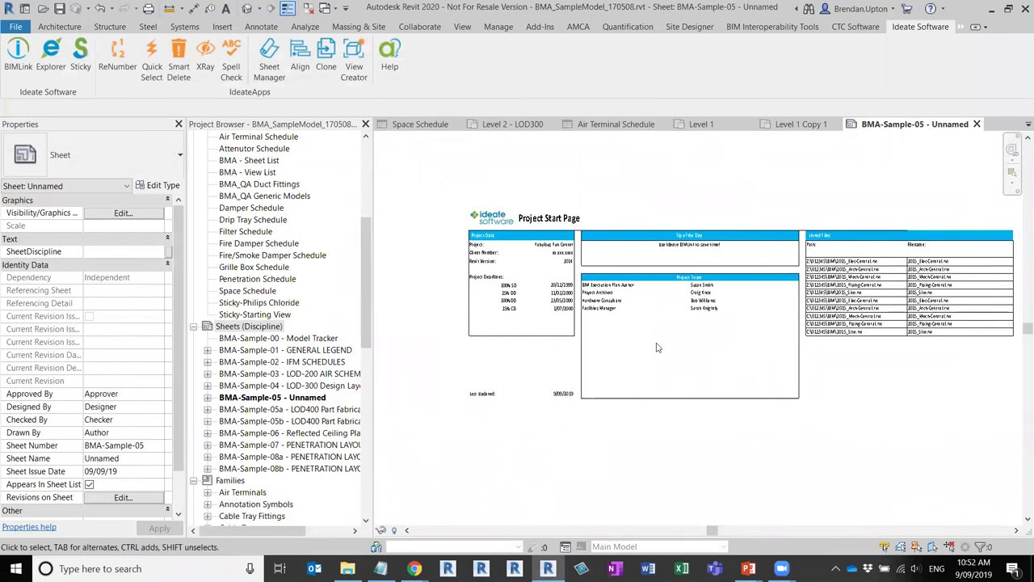
scroll(756, 219, up, 2)
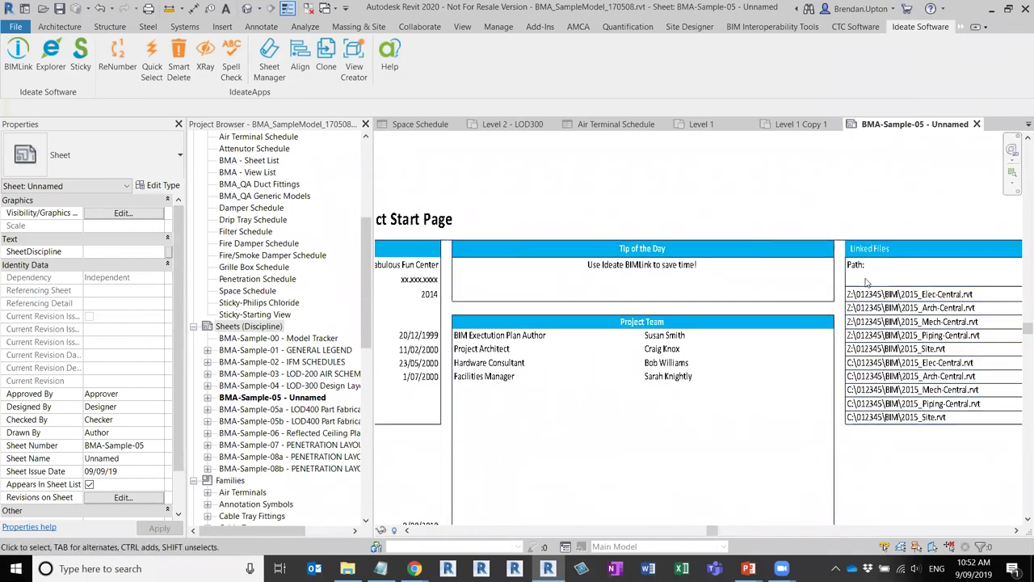
scroll(864, 280, down, 1)
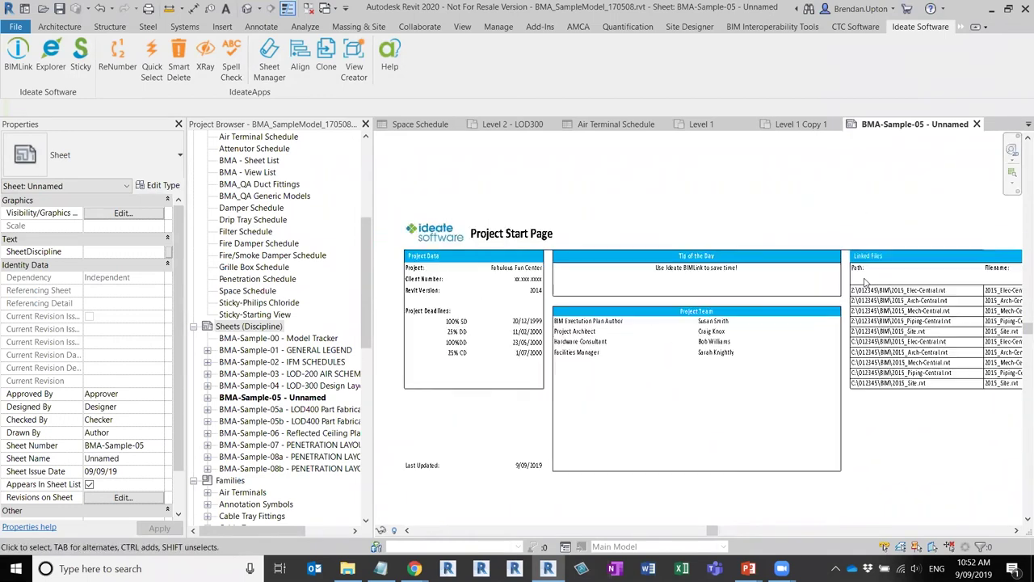
Reopen Ideate Sticky, look at the path type options for Sticky-Starting View without changing them, and close it.
click(81, 55)
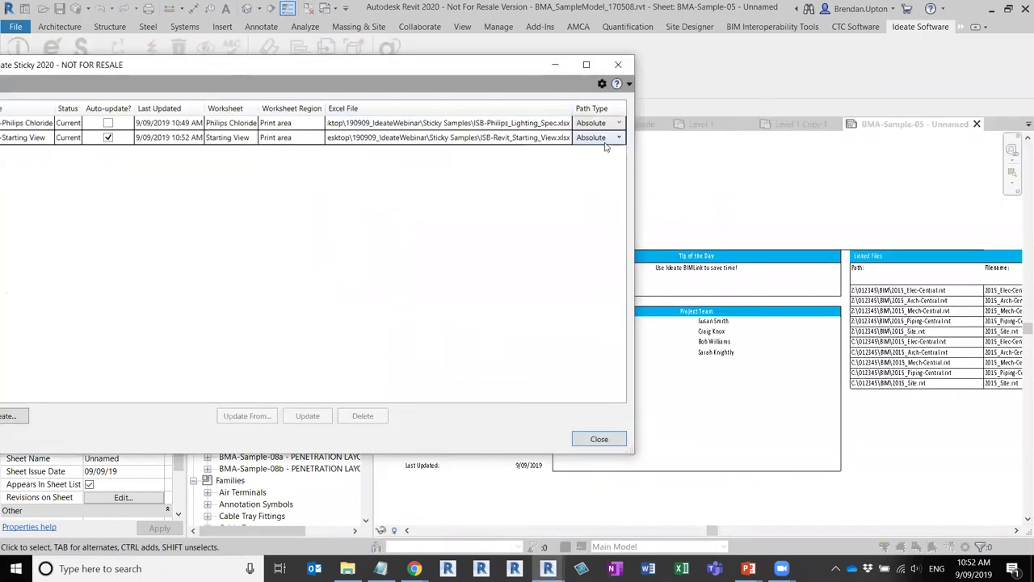
click(598, 138)
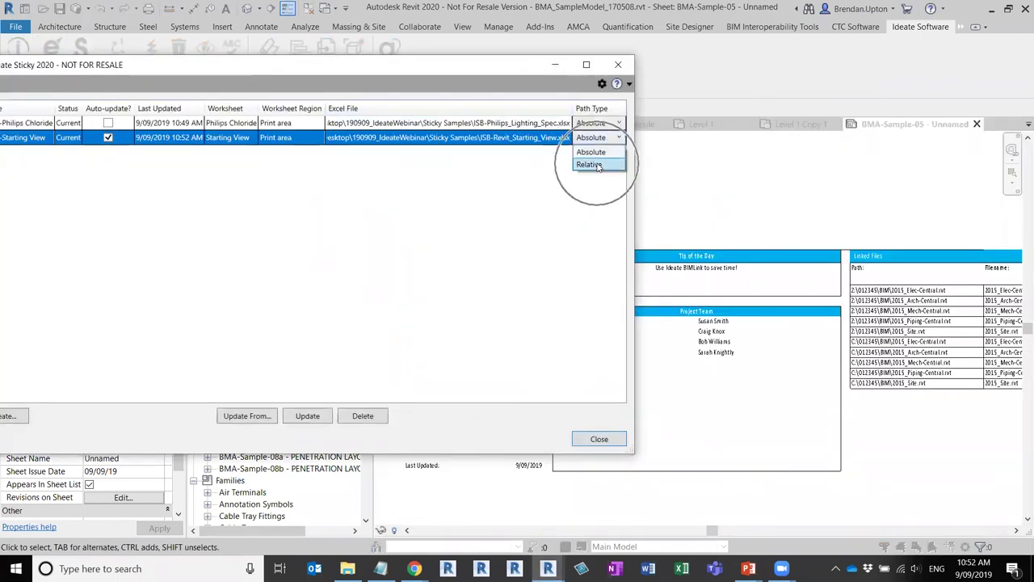
click(353, 70)
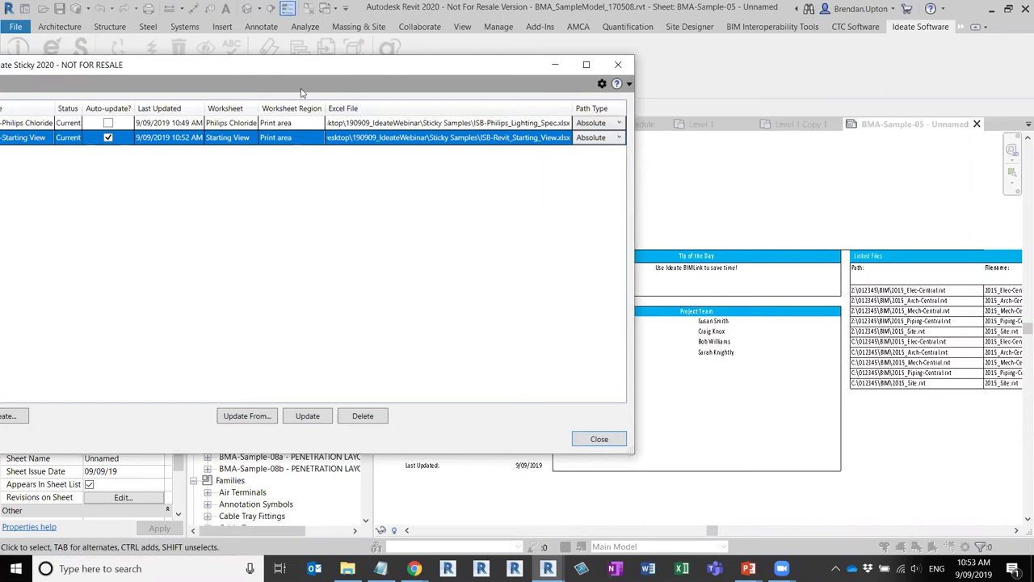
drag(386, 89, 489, 97)
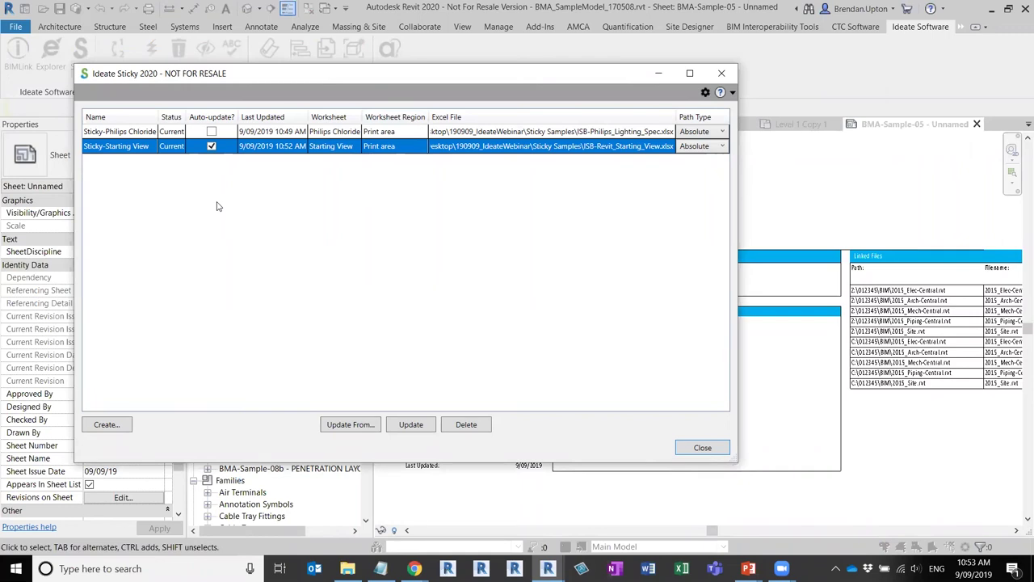
click(703, 448)
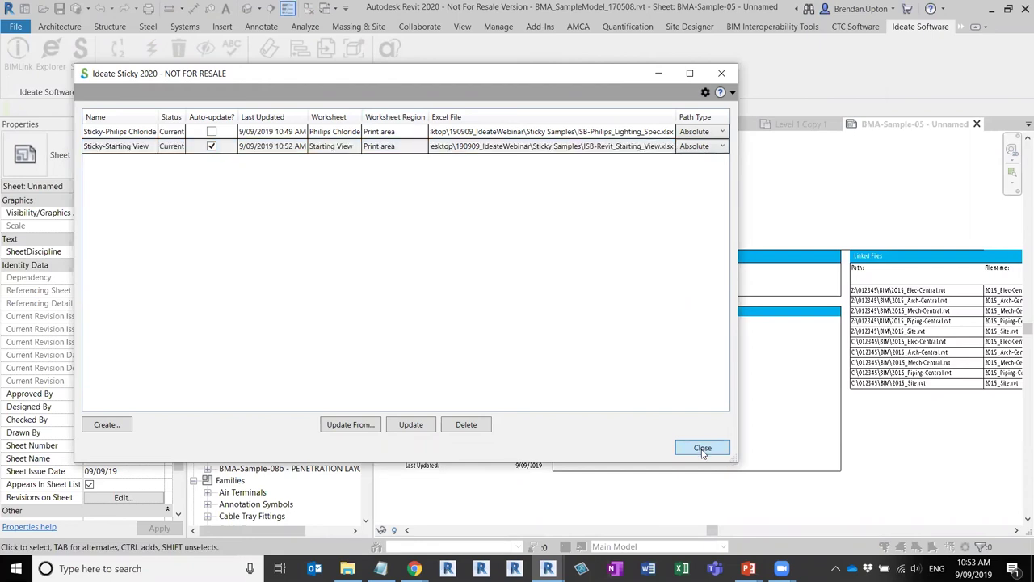
Review both stickies on the sheet and open the Sticky-Starting View schedule from the project's Schedules/Quantities.
scroll(623, 198, down, 3)
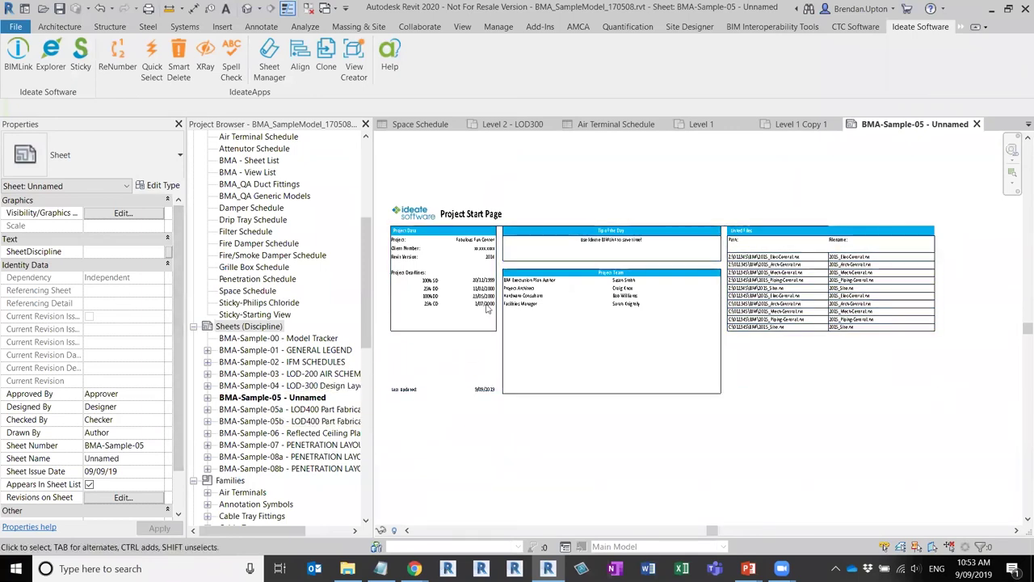
scroll(555, 279, down, 2)
middle_drag(556, 279, 710, 205)
drag(368, 244, 369, 238)
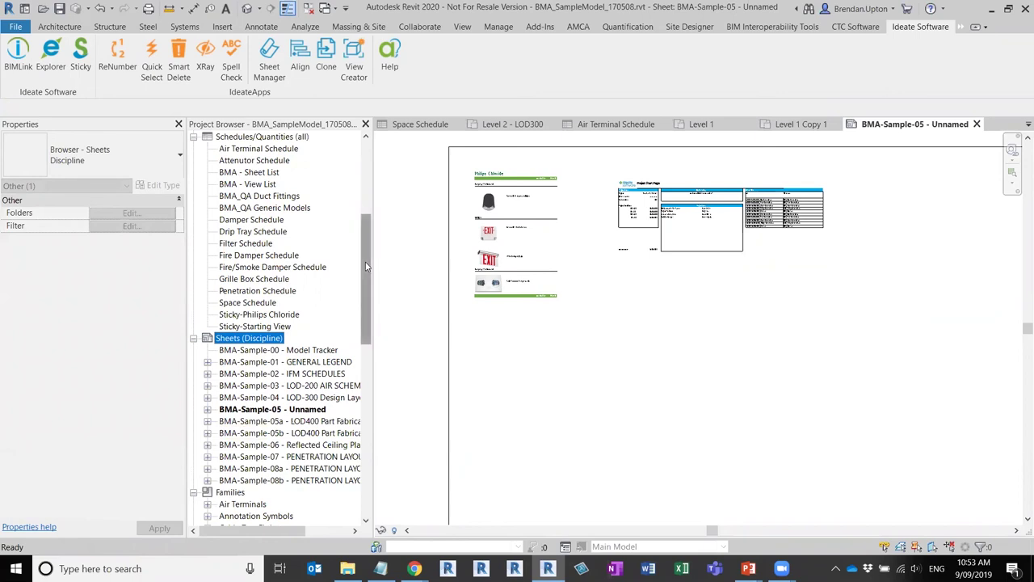
drag(368, 268, 367, 262)
key(ctrl)
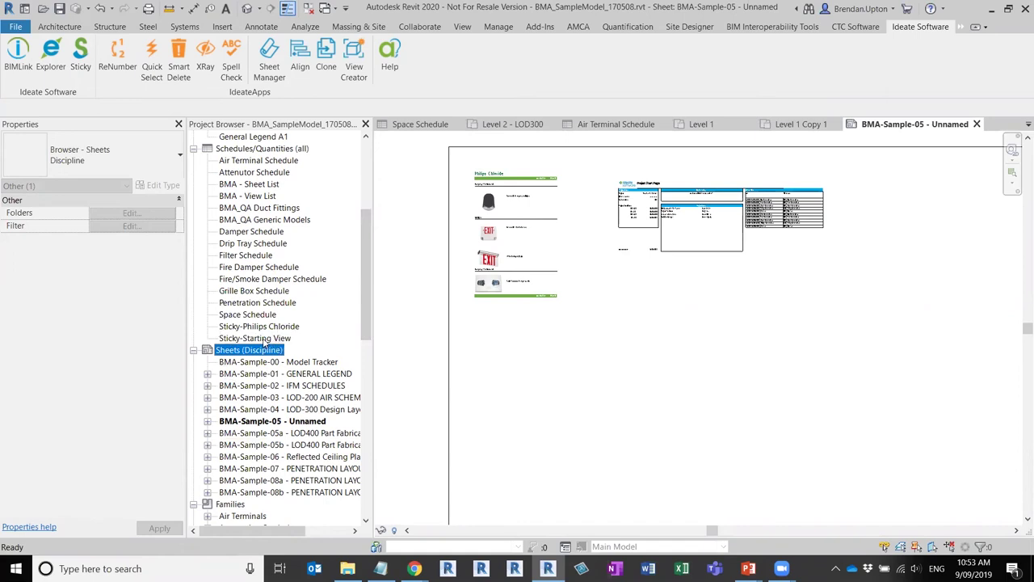
double_click(261, 339)
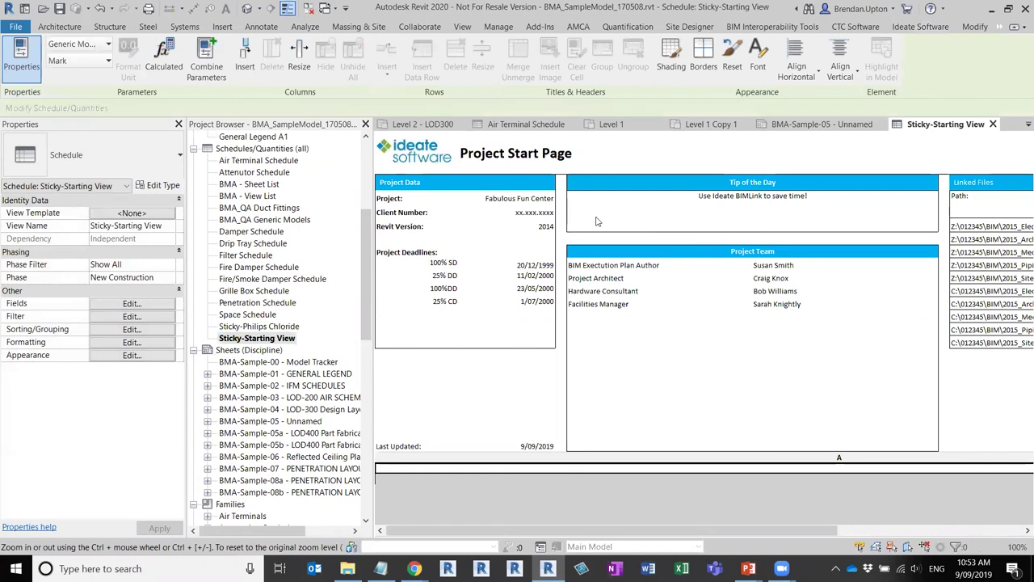
Replace the Tip of the Day text in the Sticky-Starting View schedule with "111 222" and close the schedule, dismissing the save reminder.
double_click(788, 195)
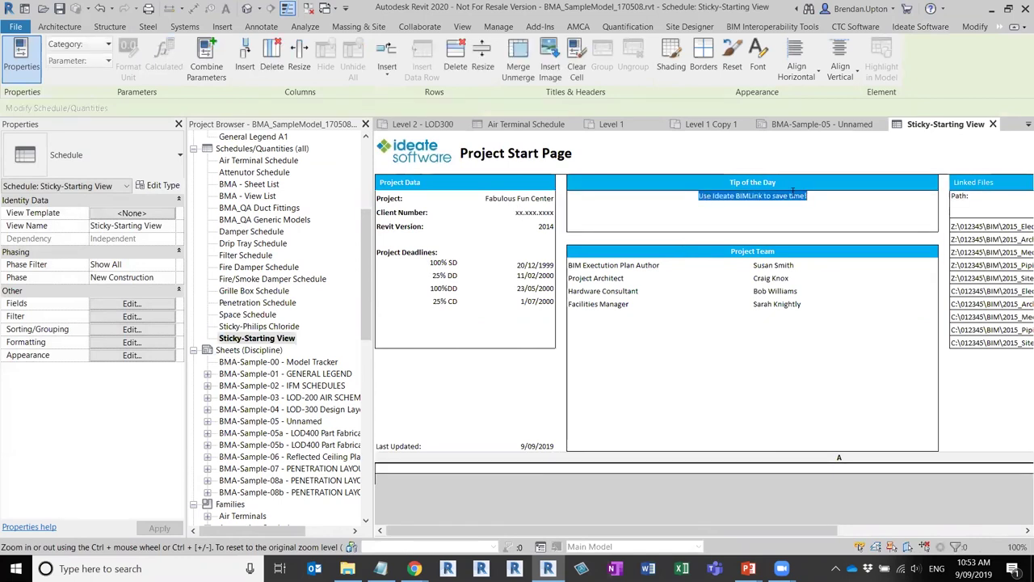
text(111 222)
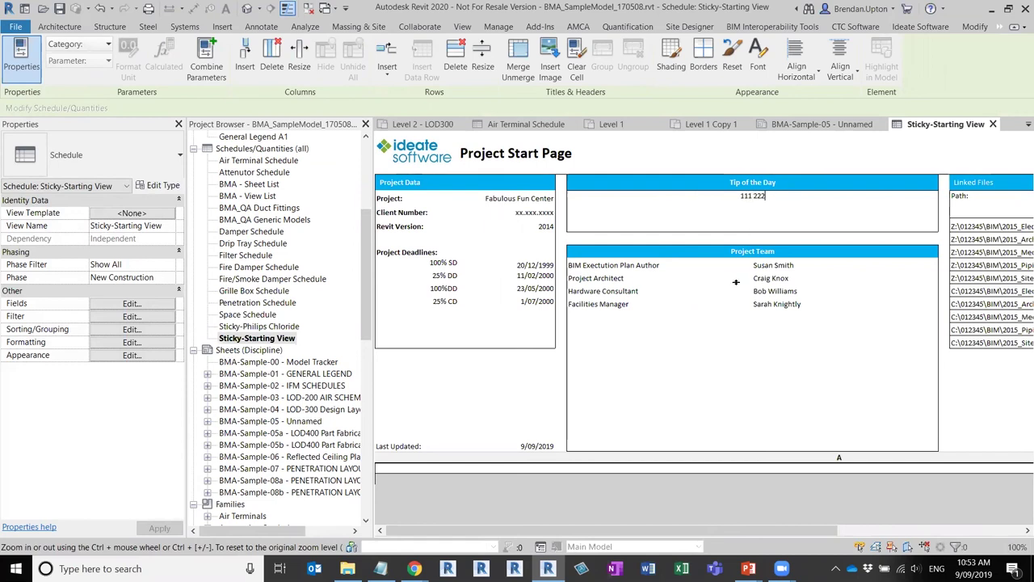
click(700, 385)
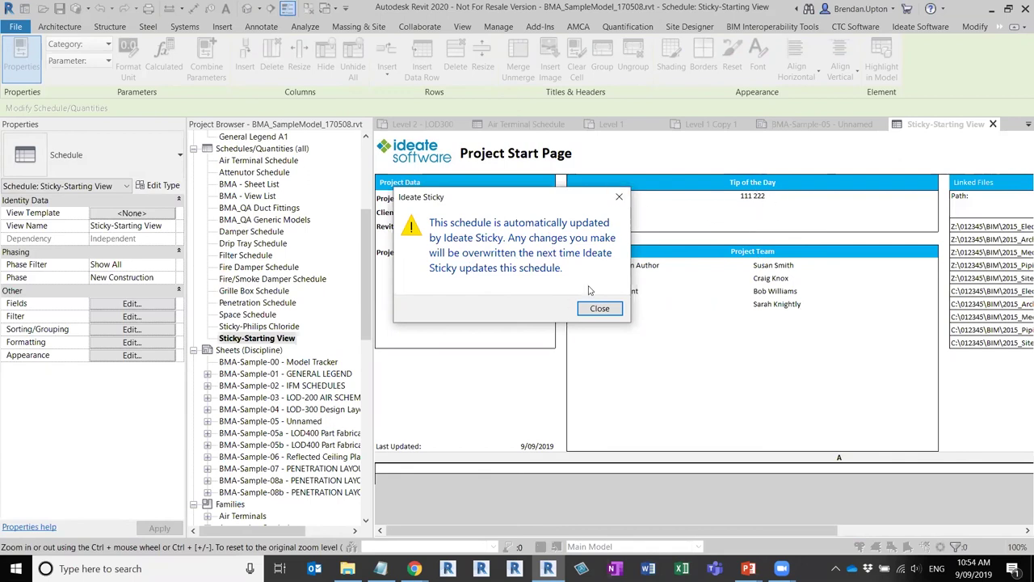
click(599, 309)
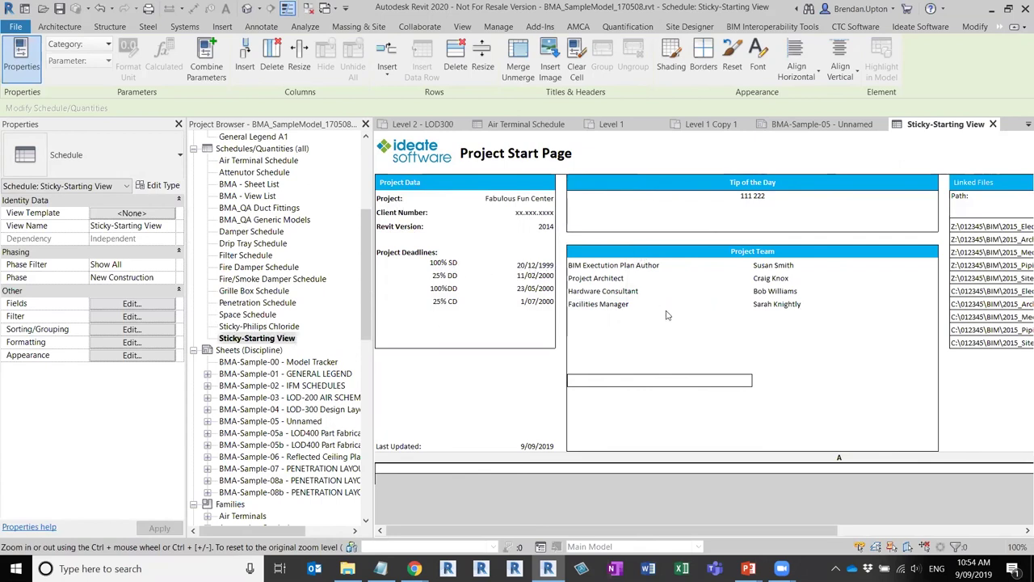
click(730, 213)
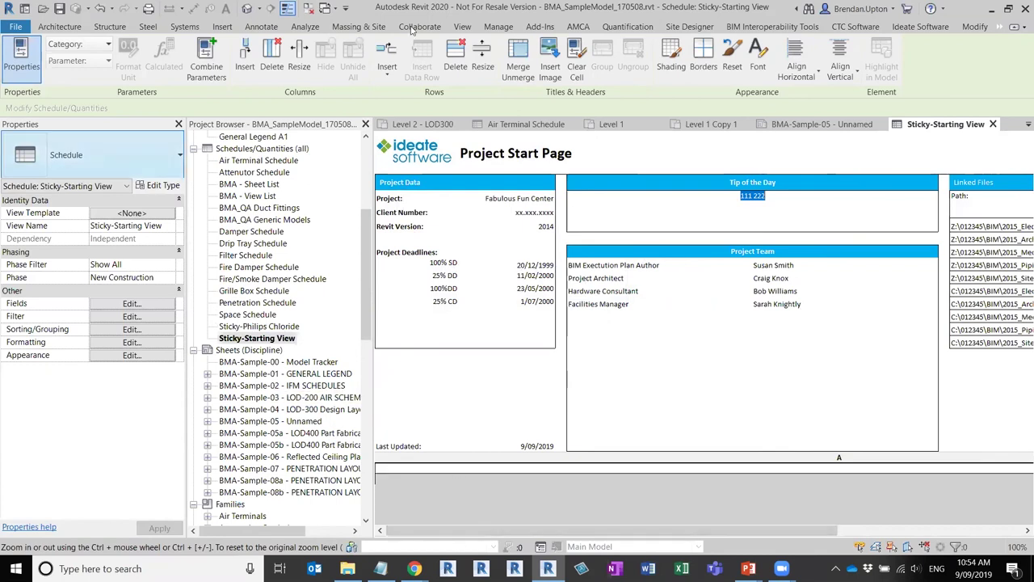
click(993, 123)
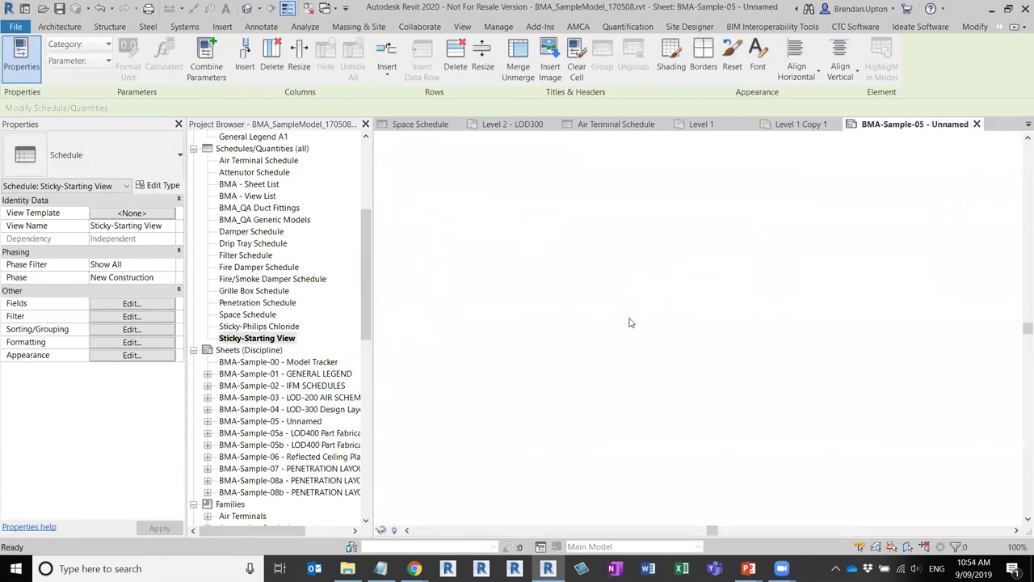
click(606, 336)
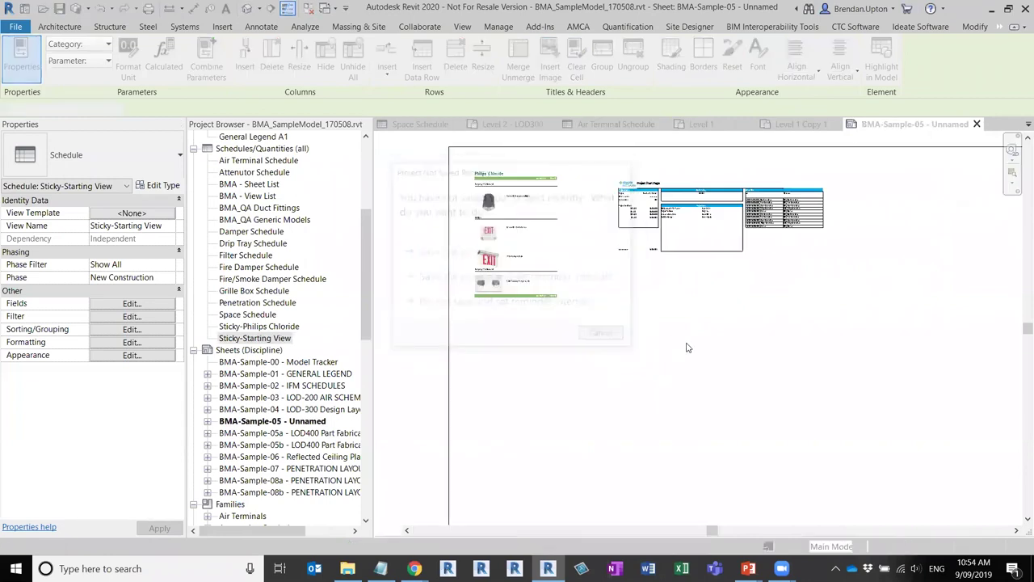
Look at the Sticky-Starting View entry in Ideate Sticky, close the tool, and check the Tip of the Day text on the sheet.
click(80, 56)
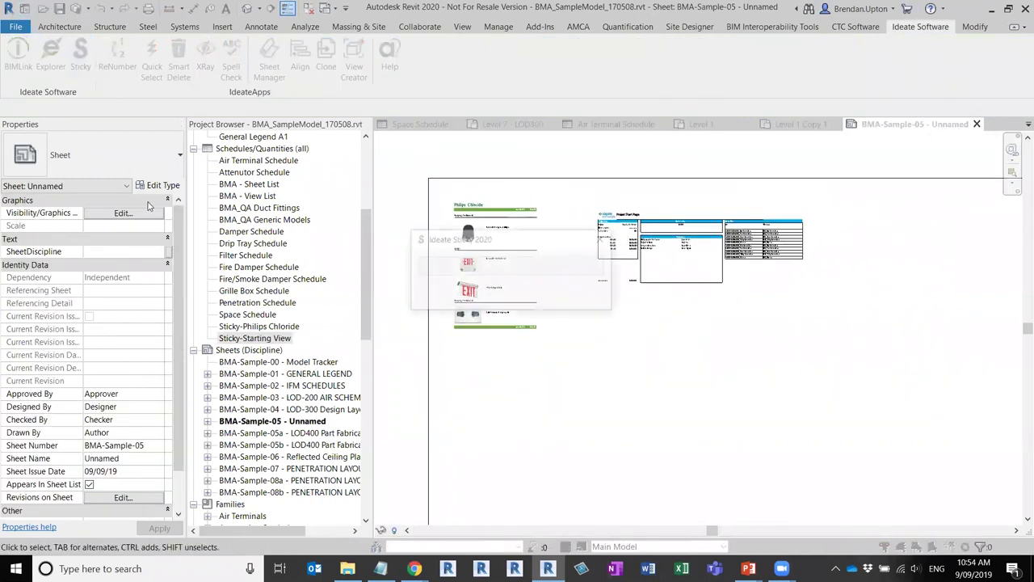
click(420, 201)
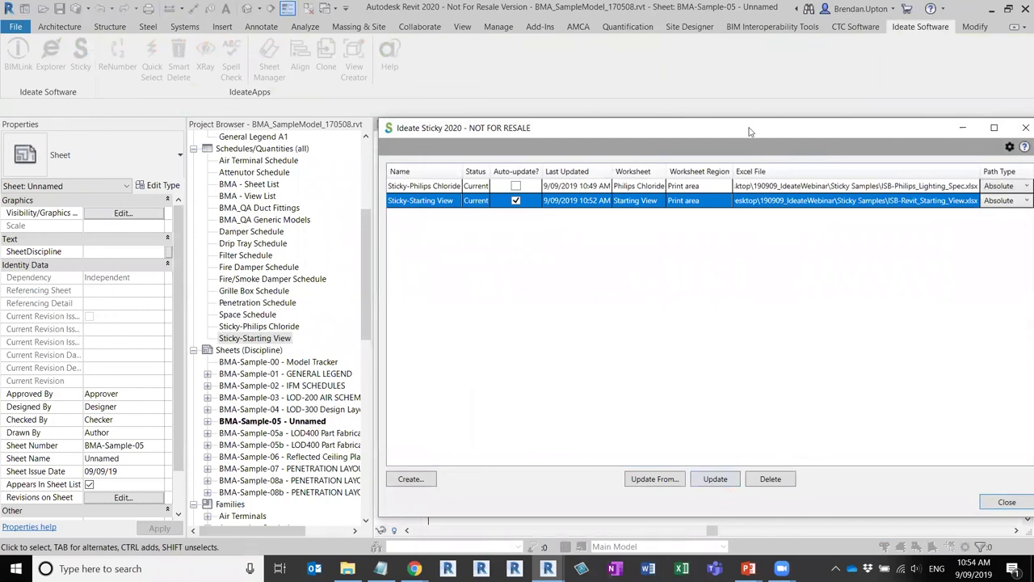
drag(749, 132, 617, 294)
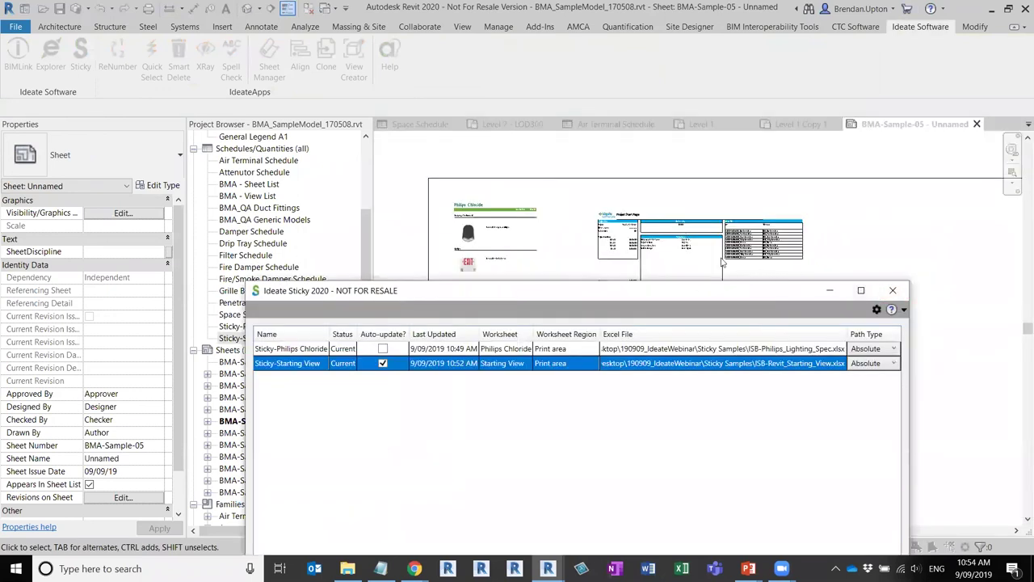
click(673, 235)
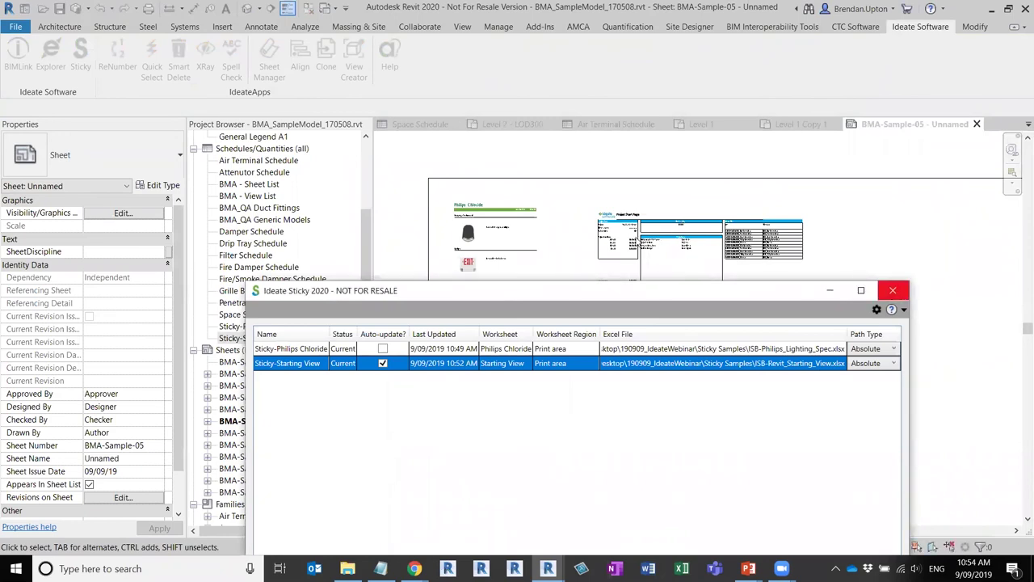
click(892, 290)
scroll(691, 269, up, 3)
scroll(674, 250, up, 3)
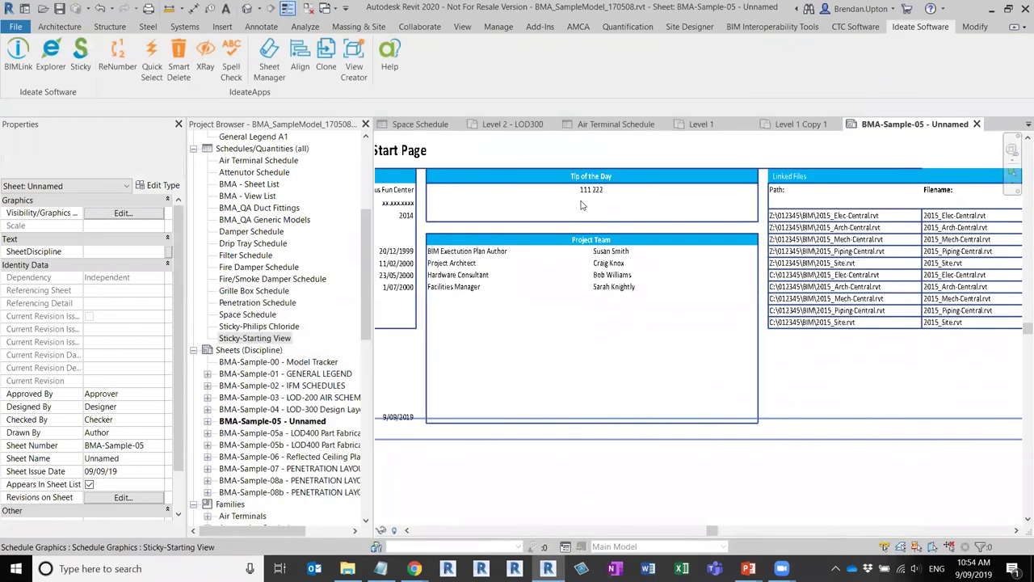
Update Sticky-Starting View from its Excel file with Ideate Sticky, close the tool, and review the sticky on the sheet.
click(81, 56)
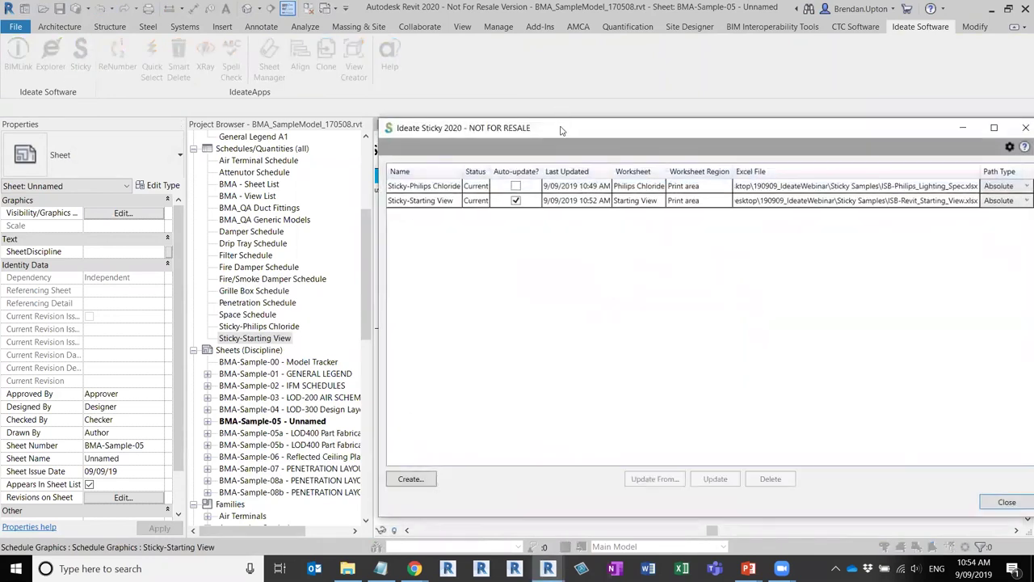
click(256, 298)
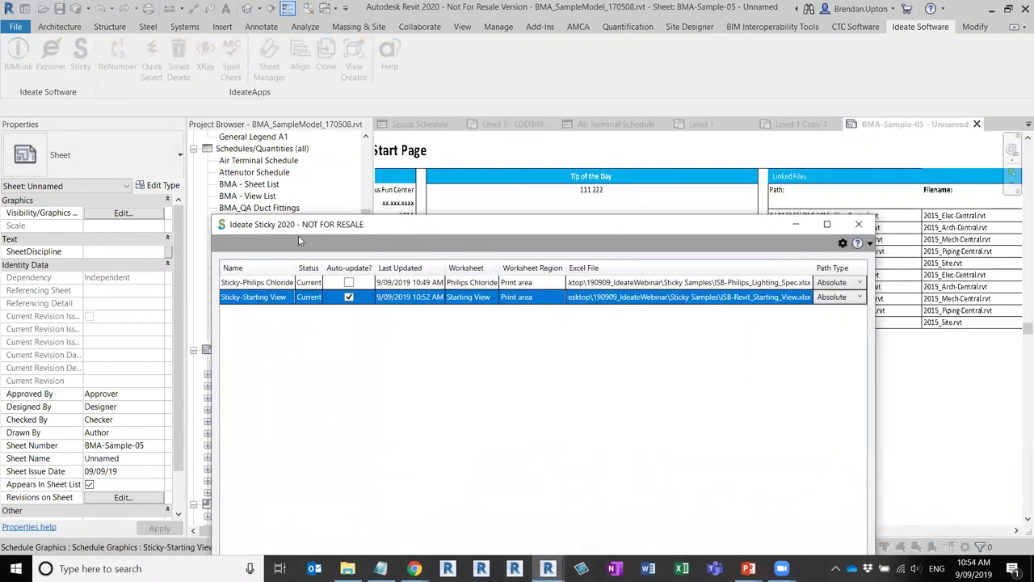
click(454, 499)
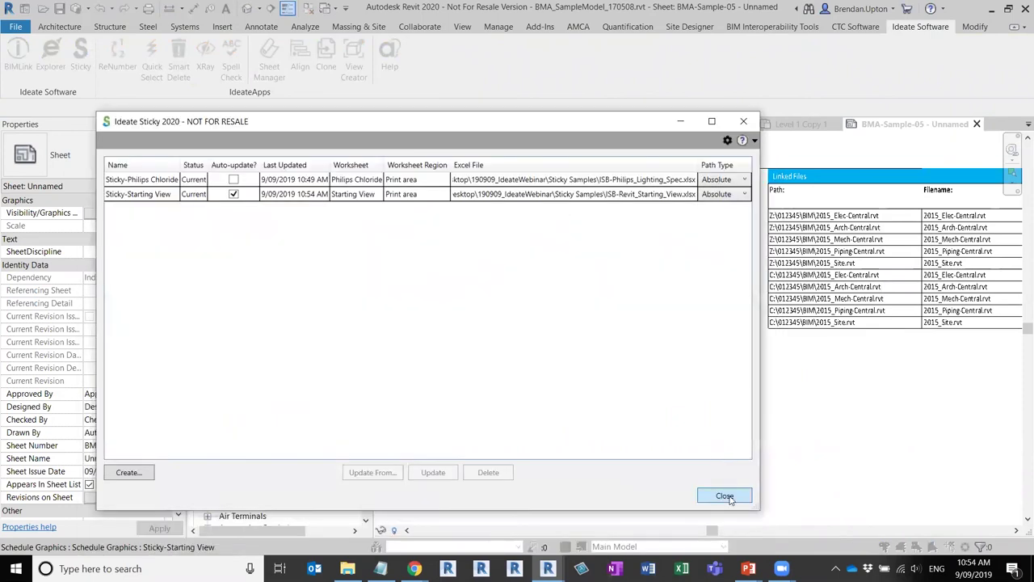
click(730, 496)
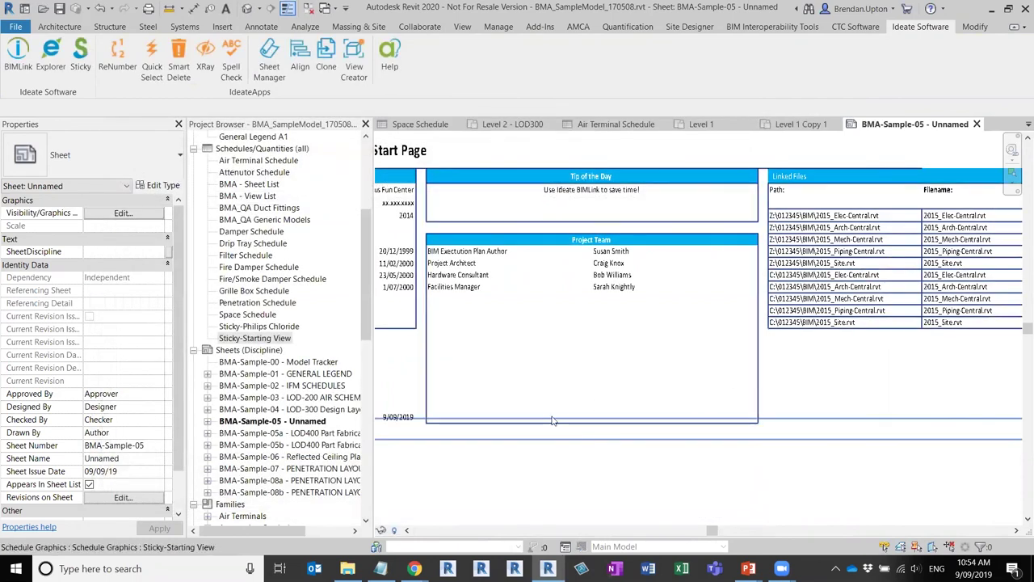
scroll(782, 386, down, 1)
scroll(661, 324, down, 3)
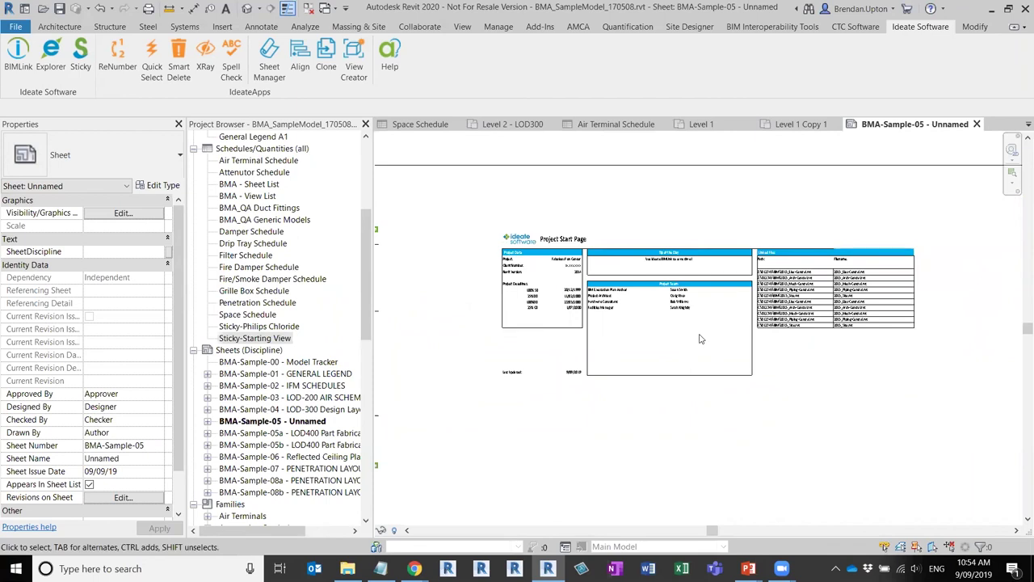
scroll(598, 468, down, 2)
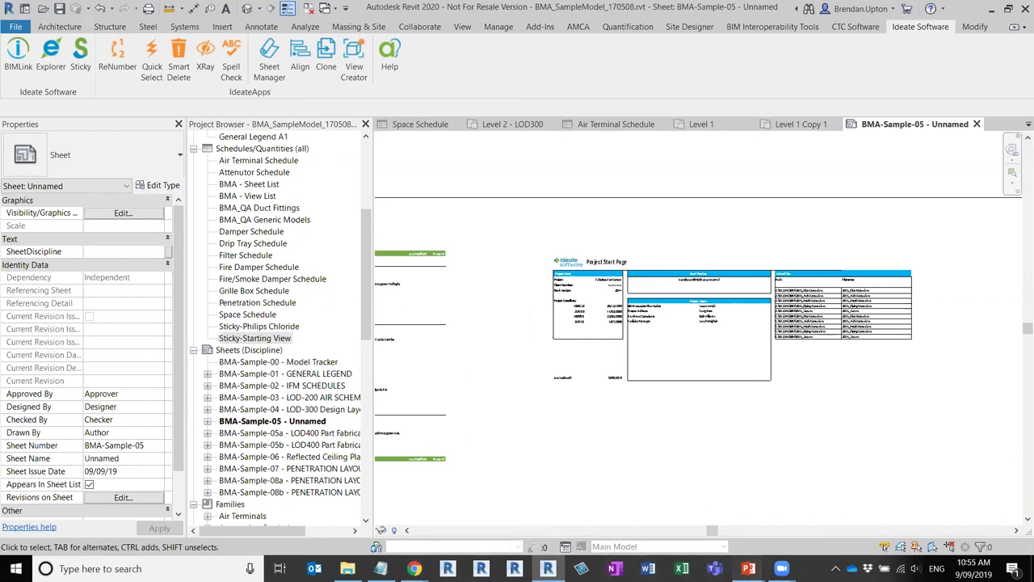
Reopen Ideate Sticky, review the auto-update and update options for Sticky-Starting View without changing them, and close it.
mouse_move(748, 568)
click(686, 514)
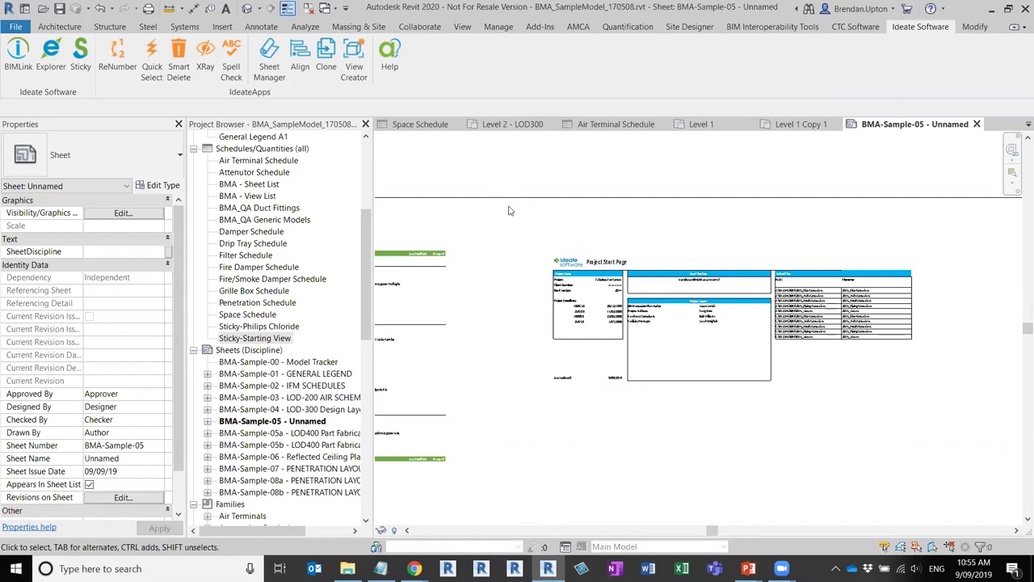
scroll(590, 283, down, 3)
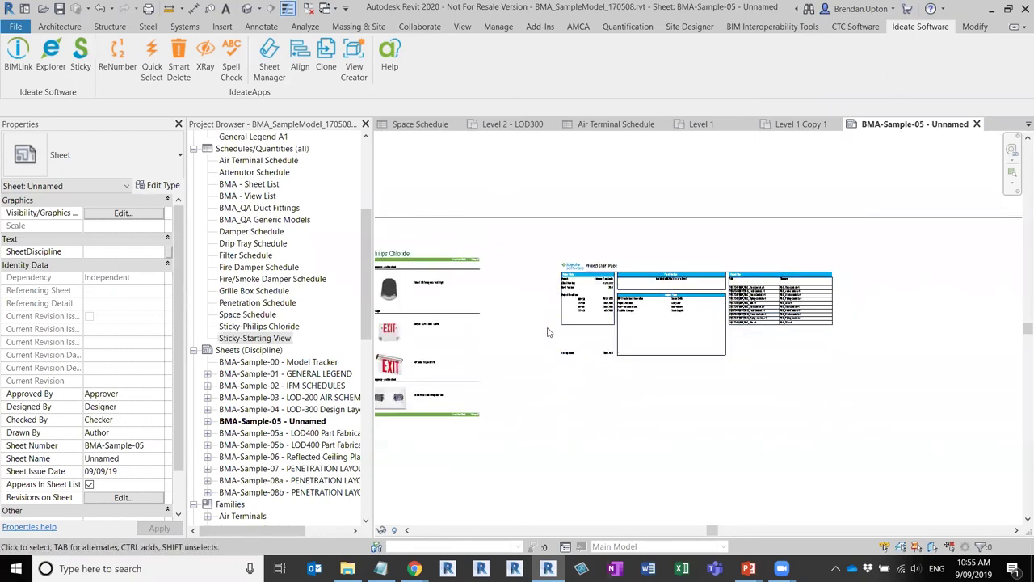
click(81, 55)
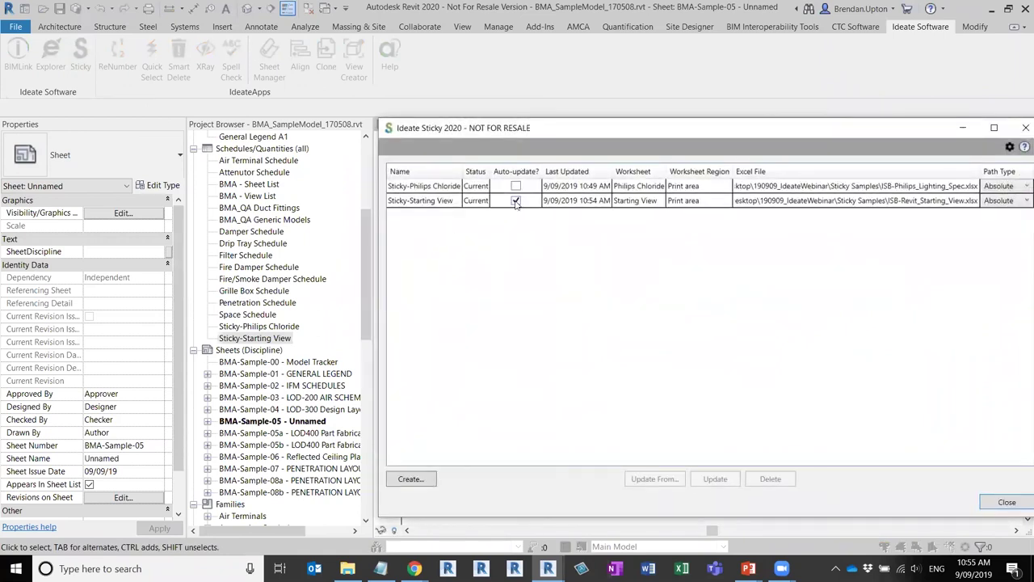
click(516, 202)
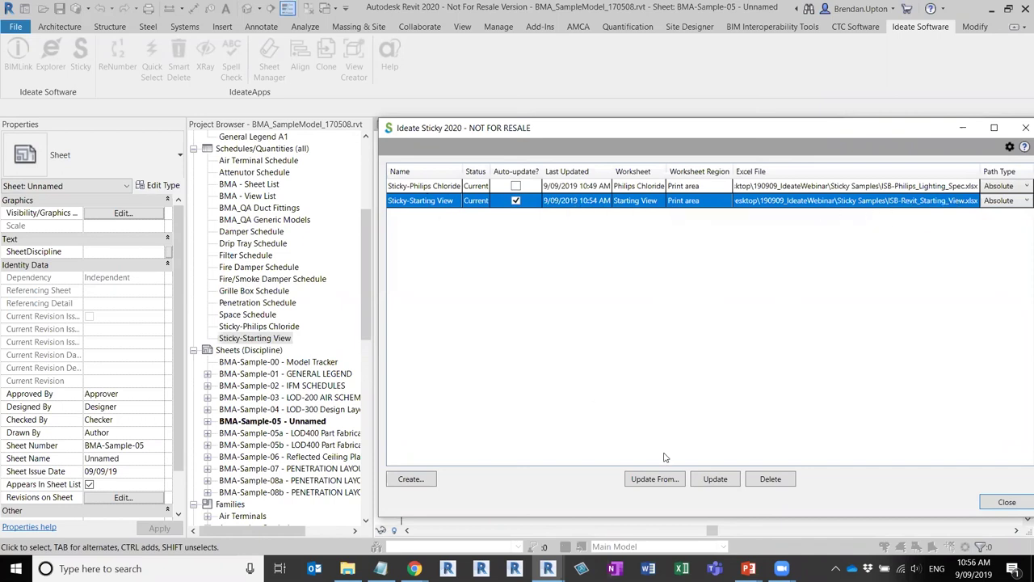
drag(802, 129, 690, 103)
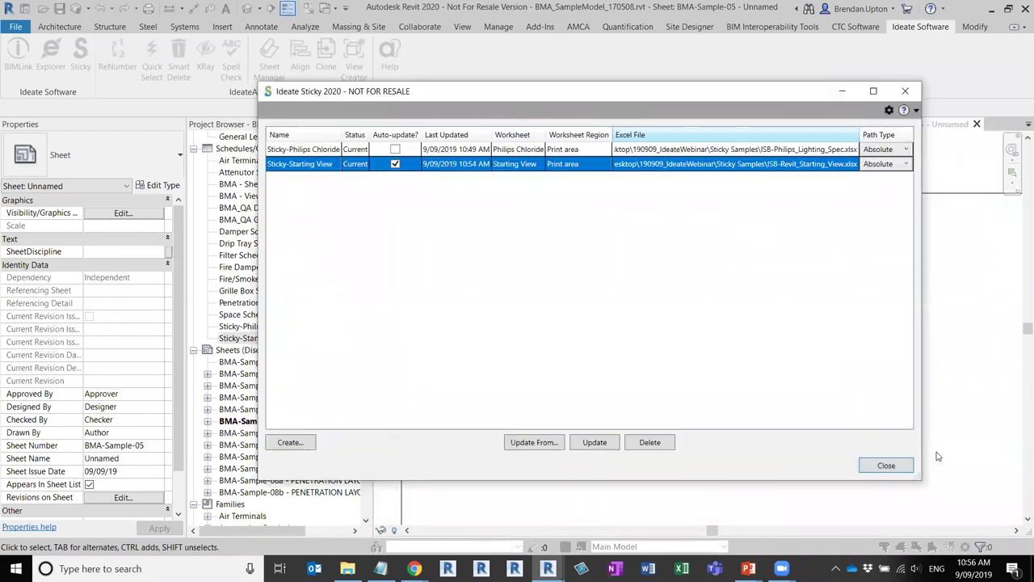
click(895, 475)
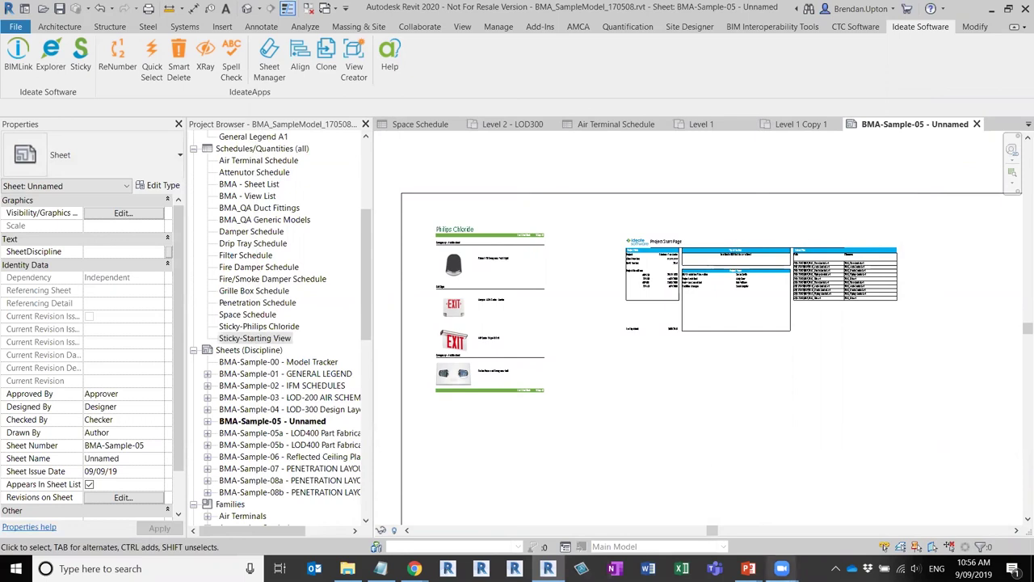
Switch to the webinar presentation in PowerPoint and show the closing A2K Technologies slide.
mouse_move(748, 568)
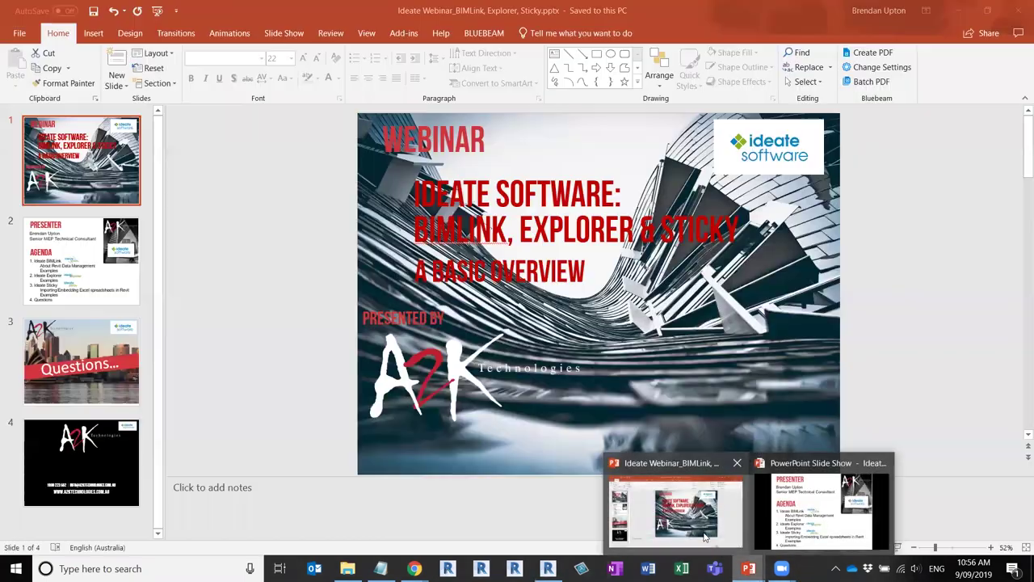
click(723, 551)
click(53, 449)
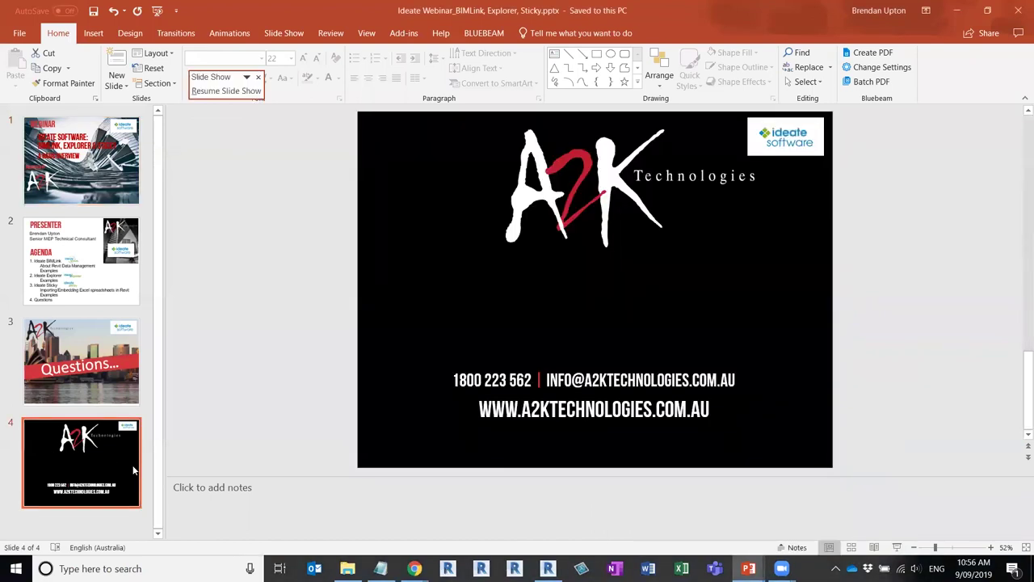